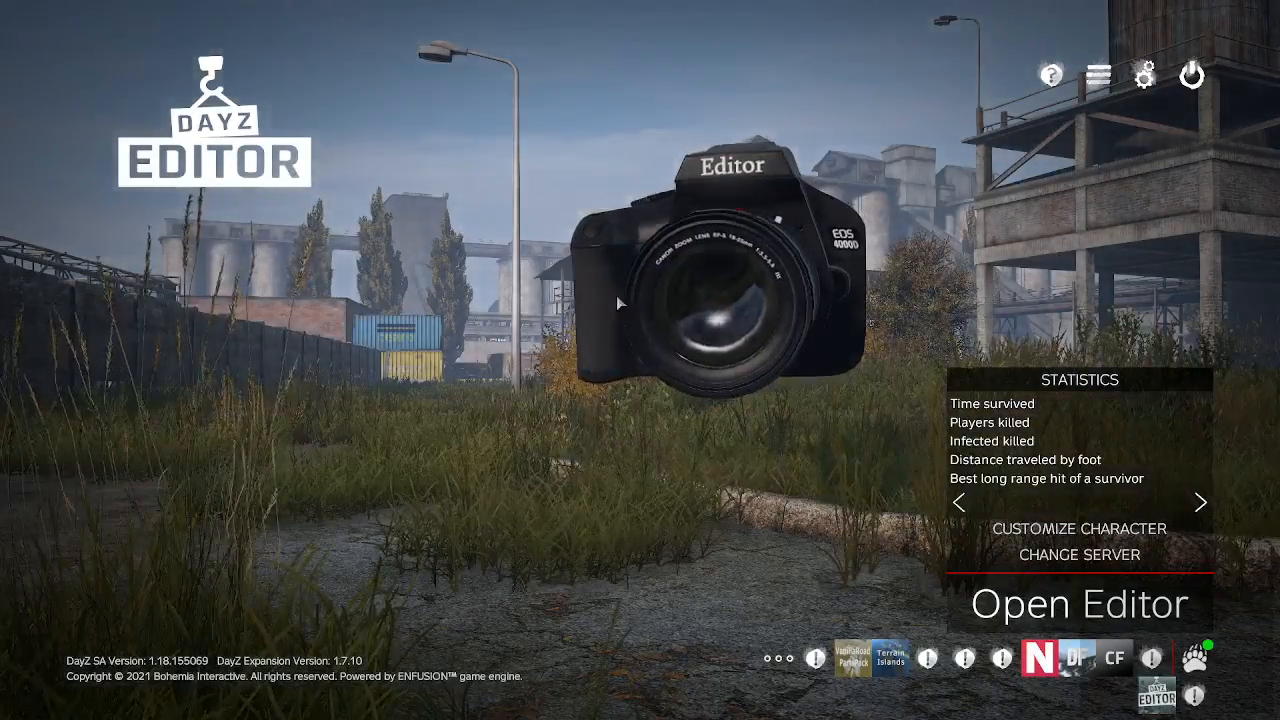
# Open the editor on the stuartisland map
pyautogui.click(1053, 590)
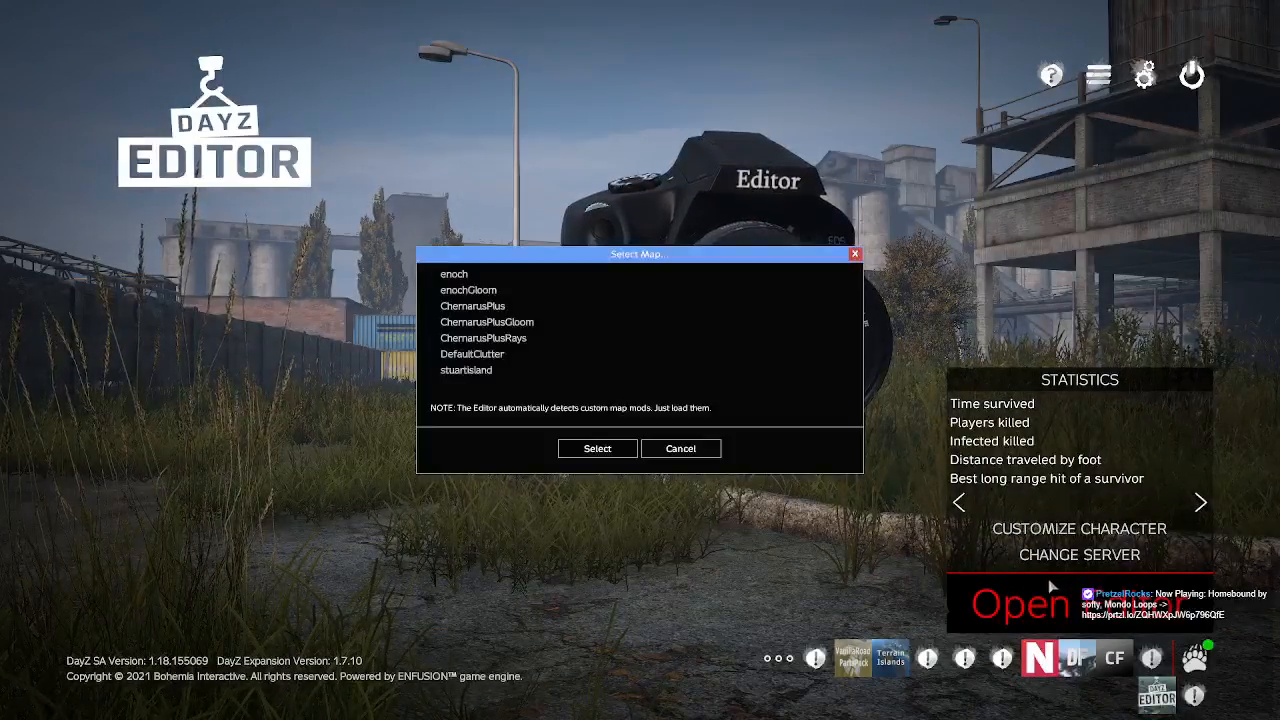
pyautogui.click(522, 371)
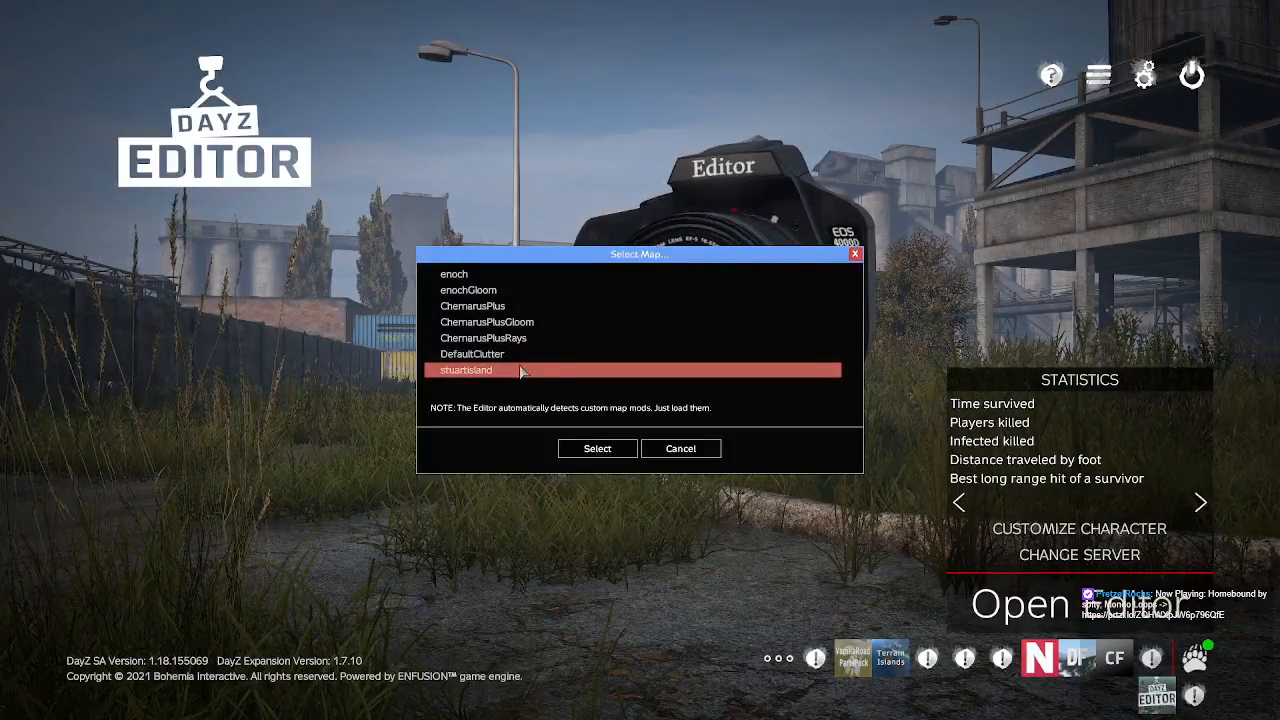
pyautogui.click(590, 451)
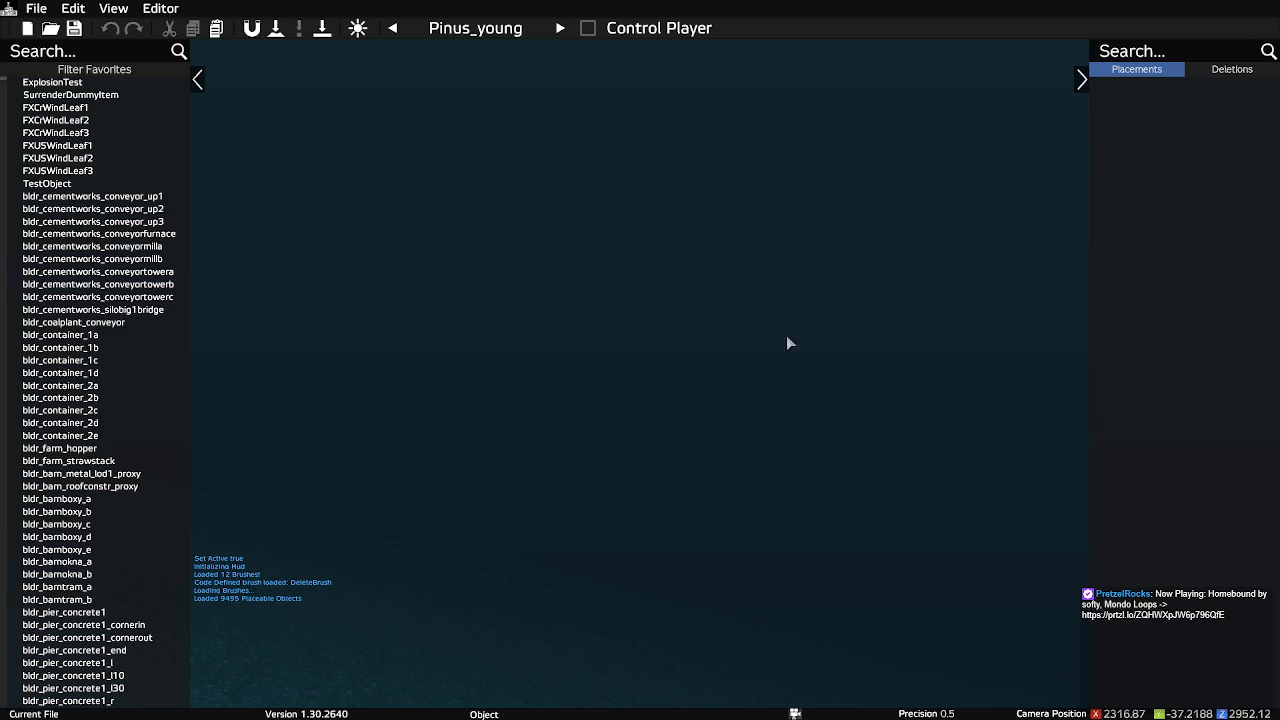
# Open the saved file NewarkIsland.dze
pyautogui.click(49, 29)
pyautogui.click(514, 306)
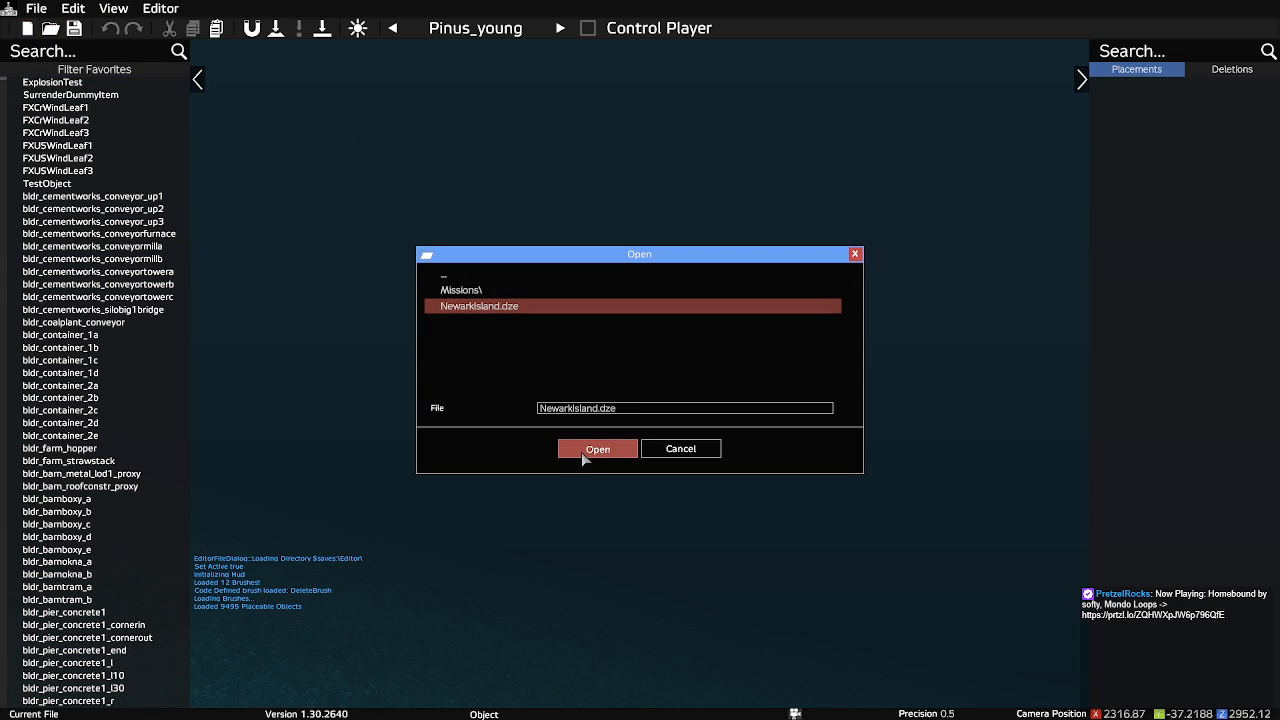
pyautogui.click(583, 452)
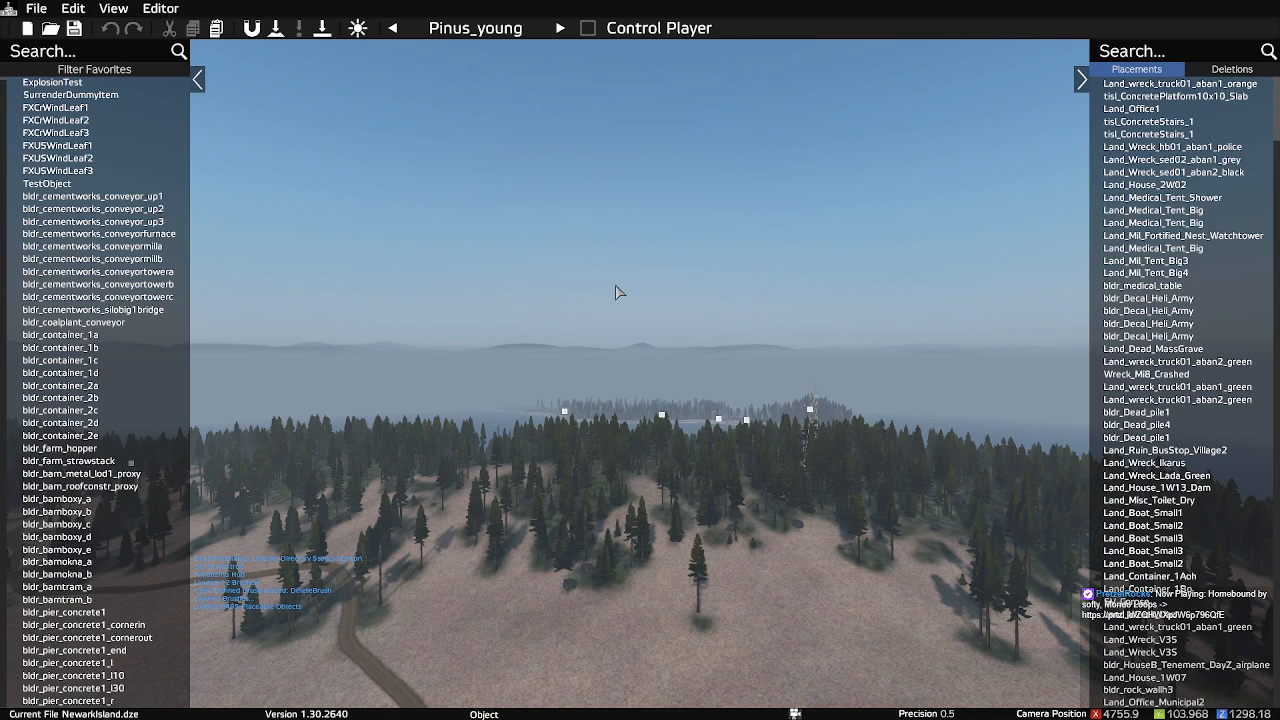
# Survey the open hillside, dirt road and coastline for the objects placed around them
pyautogui.moveTo(660, 312); pyautogui.dragTo(807, 475, button='right')
pyautogui.press('w')
pyautogui.press('w')
pyautogui.press('a')
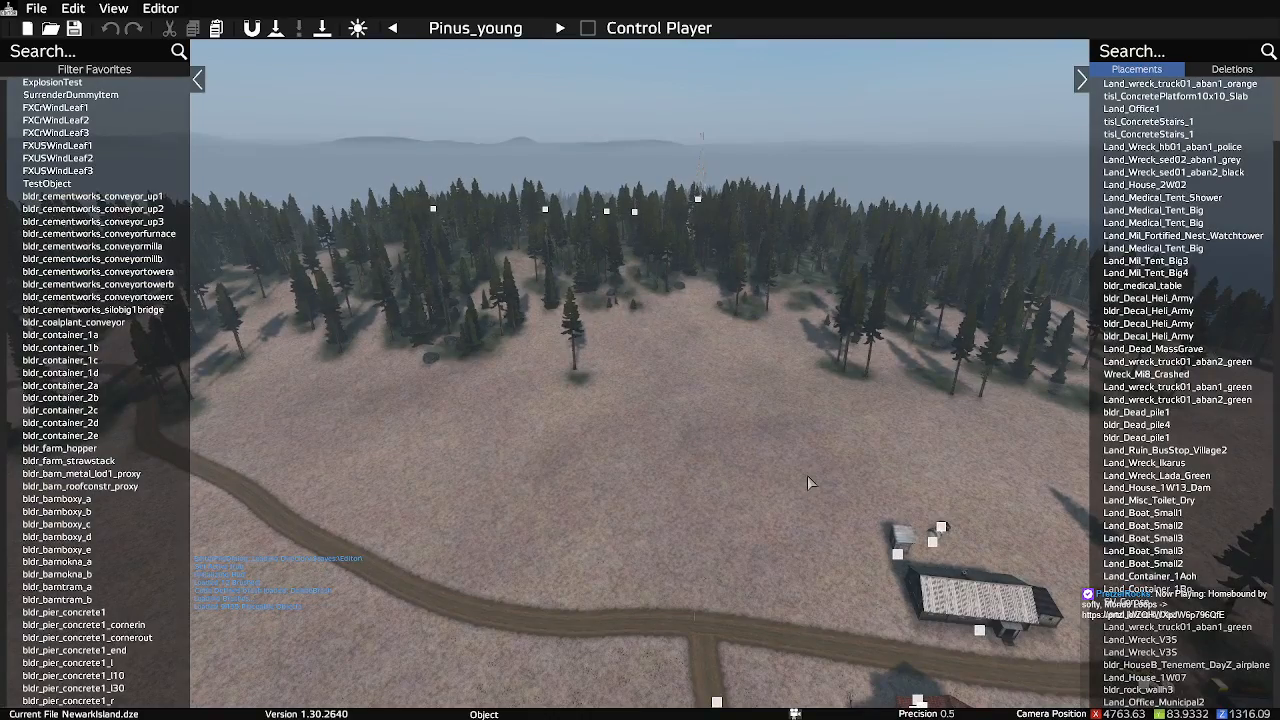
pyautogui.moveTo(807, 475); pyautogui.dragTo(632, 442, button='right')
pyautogui.press('w')
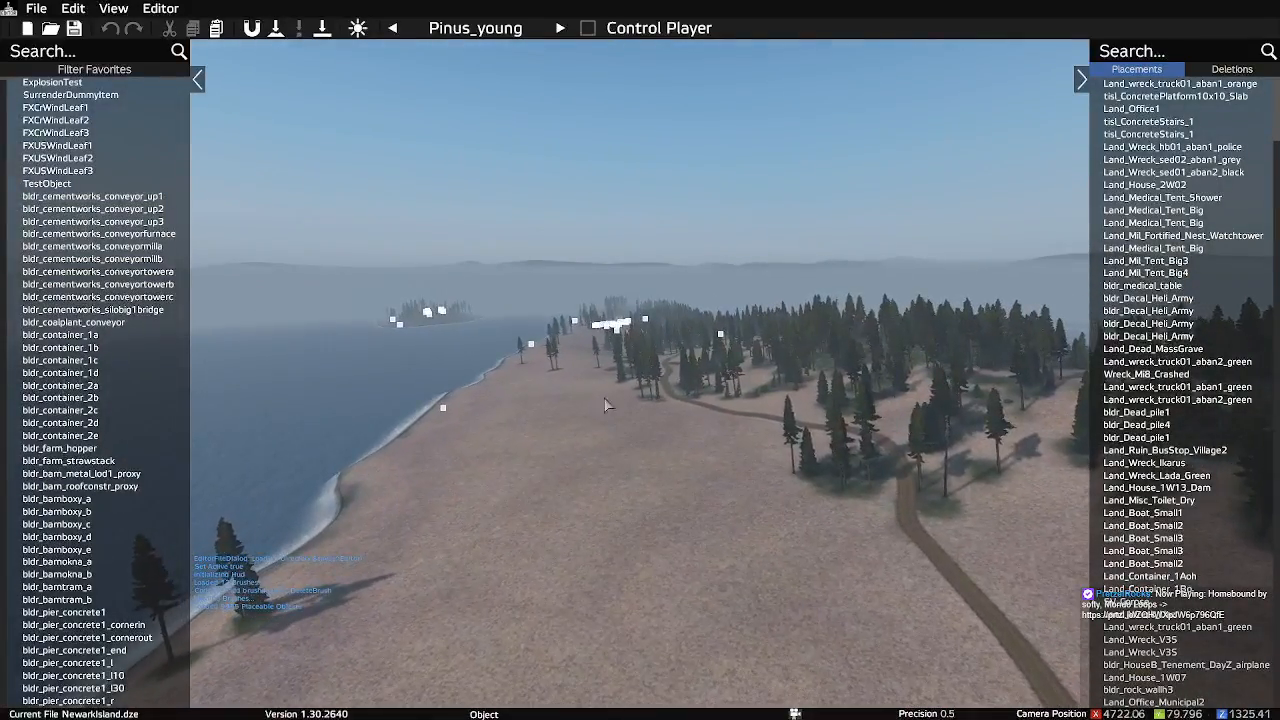
pyautogui.middleClick(593, 377)
pyautogui.moveTo(593, 381); pyautogui.dragTo(500, 198, button='right')
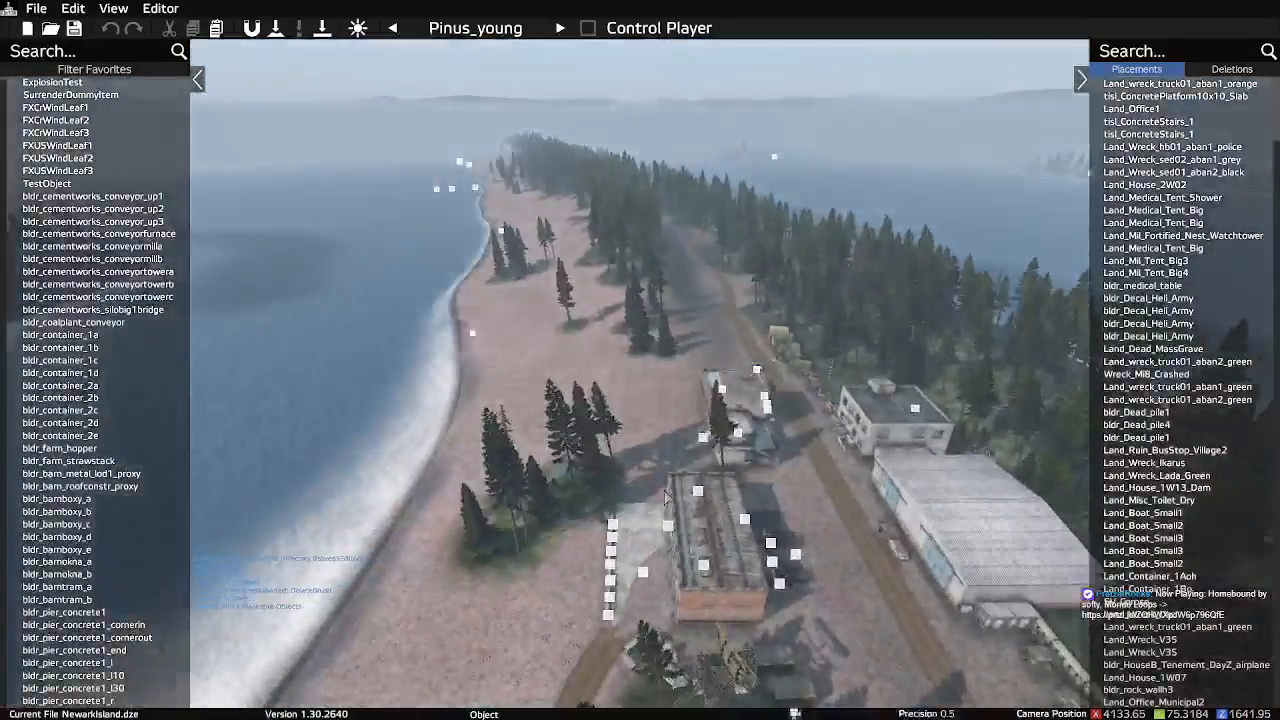
# Examine the industrial buildings and placed wrecks beside the dirt road near the shore
pyautogui.press('w')
pyautogui.moveTo(789, 491); pyautogui.dragTo(714, 530, button='right')
pyautogui.press('w')
pyautogui.moveTo(714, 530)
pyautogui.mouseDown()
pyautogui.moveTo(535, 400)
pyautogui.moveTo(722, 523)
pyautogui.mouseUp()
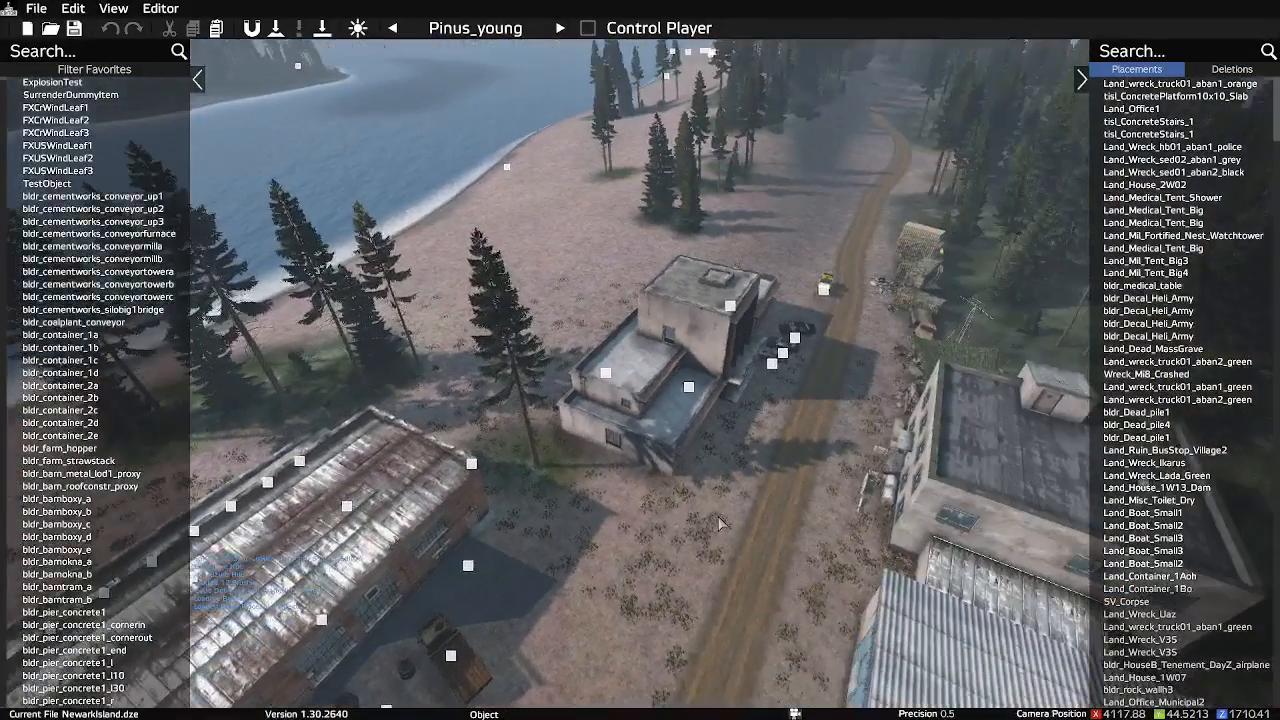
pyautogui.moveTo(722, 523); pyautogui.dragTo(680, 334, button='right')
pyautogui.press('w')
pyautogui.press('w')
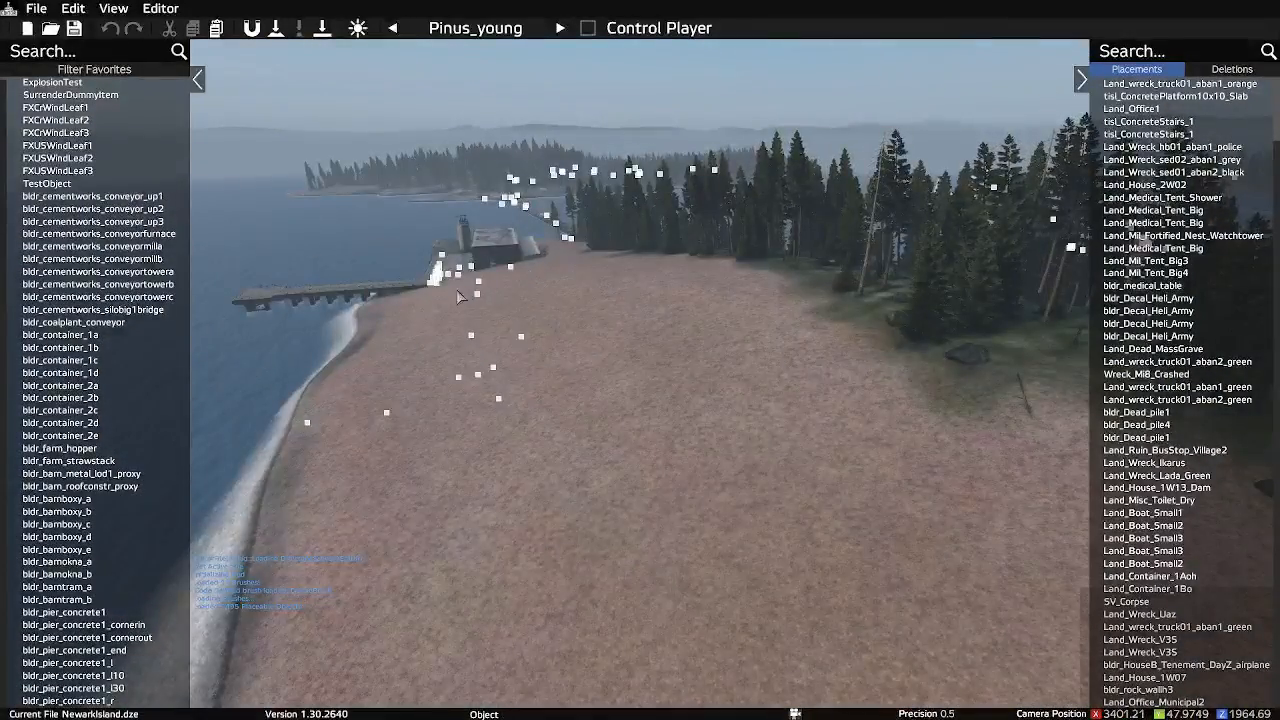
# Examine the waterfront dock with its silos, warehouse, concrete platform and pier from several sides
pyautogui.press('w')
pyautogui.moveTo(462, 295); pyautogui.dragTo(820, 391, button='right')
pyautogui.press('a')
pyautogui.press('a')
pyautogui.press('a')
pyautogui.press('d')
pyautogui.press('w')
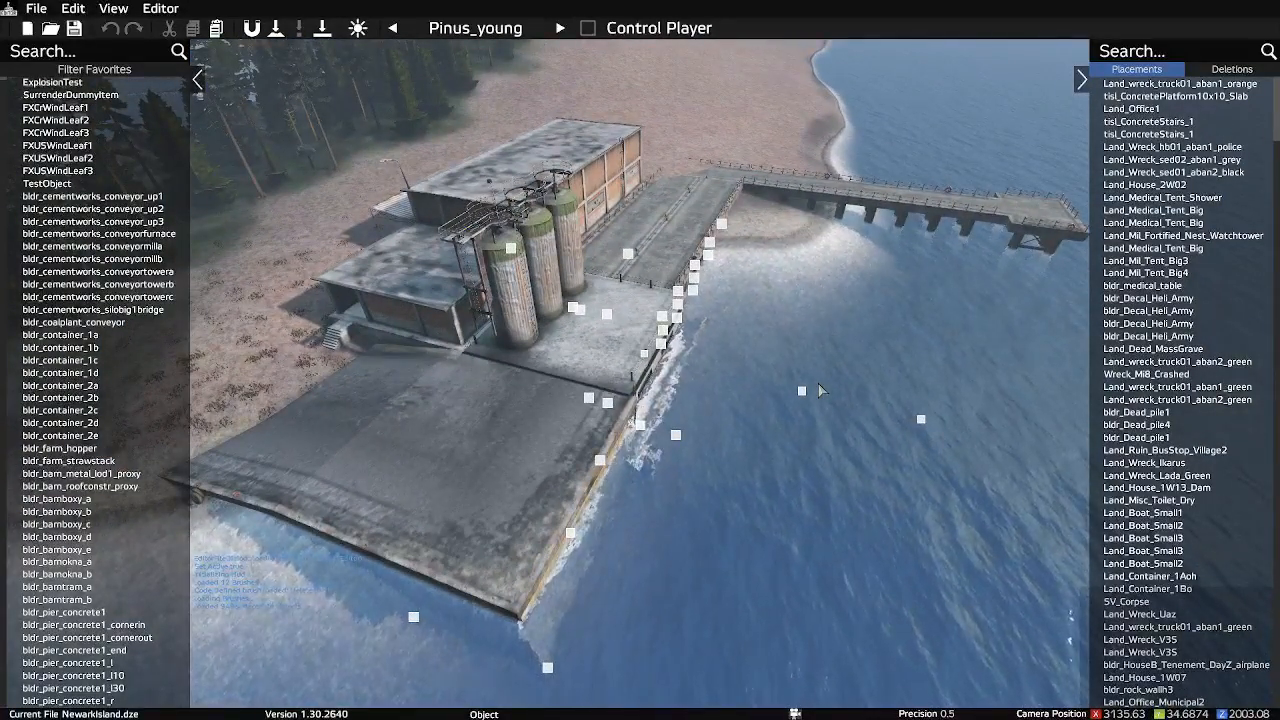
pyautogui.press('w')
pyautogui.moveTo(821, 390)
pyautogui.mouseDown(button='right')
pyautogui.moveTo(820, 377)
pyautogui.moveTo(848, 372)
pyautogui.moveTo(871, 277)
pyautogui.moveTo(470, 409)
pyautogui.moveTo(450, 442)
pyautogui.moveTo(613, 291)
pyautogui.moveTo(510, 325)
pyautogui.moveTo(492, 366)
pyautogui.moveTo(551, 359)
pyautogui.moveTo(492, 366)
pyautogui.moveTo(600, 290)
pyautogui.moveTo(642, 293)
pyautogui.moveTo(402, 305)
pyautogui.moveTo(700, 368)
pyautogui.moveTo(751, 406)
pyautogui.moveTo(570, 353)
pyautogui.moveTo(530, 463)
pyautogui.moveTo(488, 405)
pyautogui.moveTo(660, 349)
pyautogui.moveTo(689, 375)
pyautogui.mouseUp(button='right')
pyautogui.press('s')
pyautogui.press('s')
pyautogui.press('w')
pyautogui.press('s')
pyautogui.press('a')
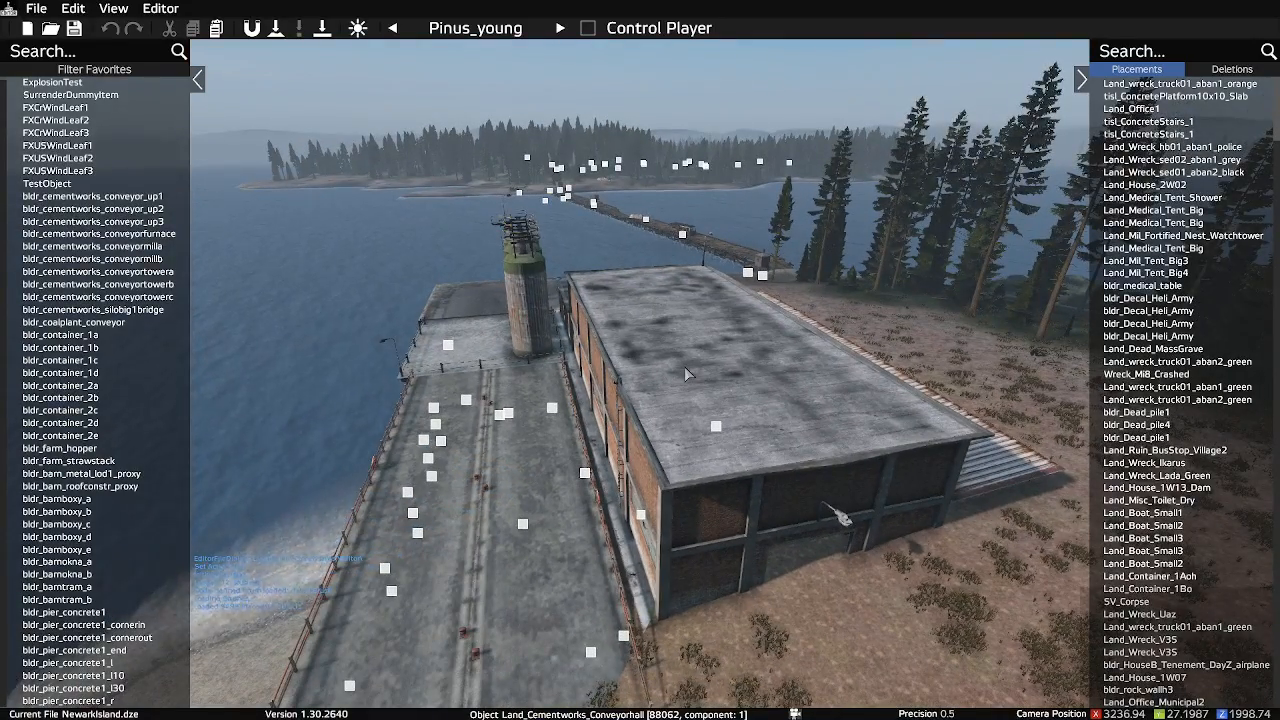
# Inspect the interior of the dock's conveyor hall and the wooded shoreline behind it
pyautogui.moveTo(687, 374); pyautogui.dragTo(1010, 311, button='right')
pyautogui.press('w')
pyautogui.press('w')
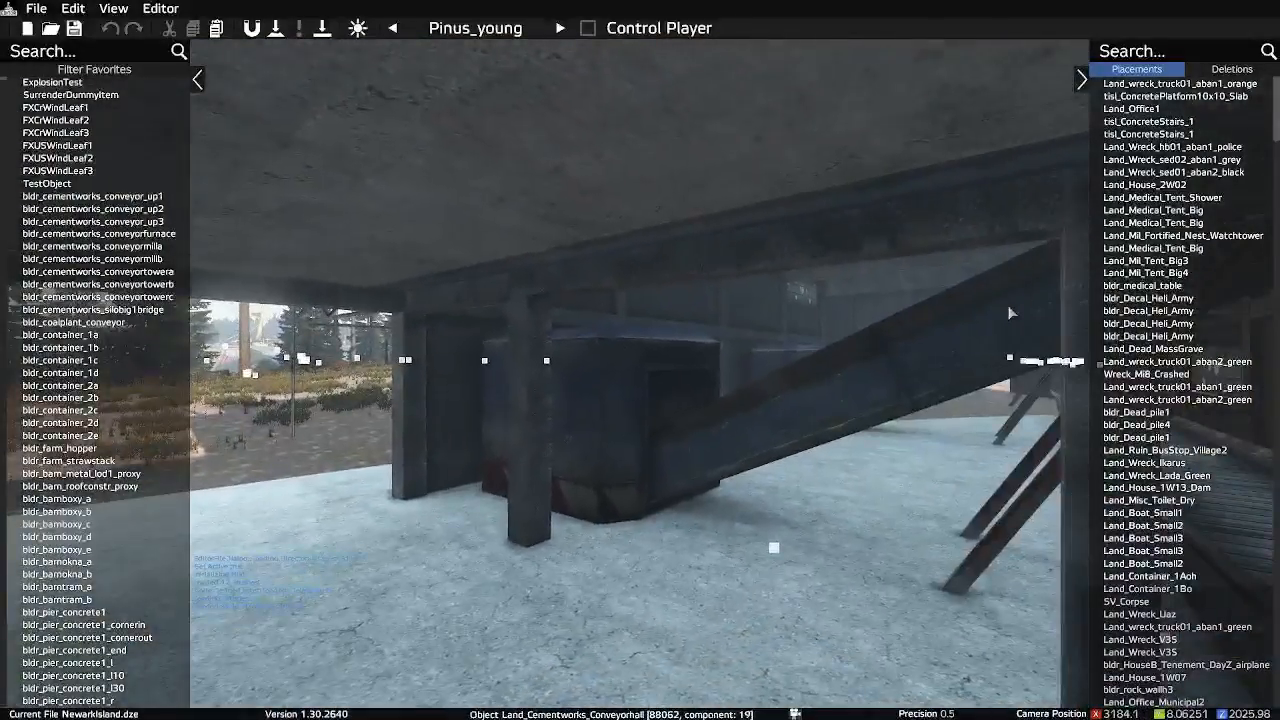
pyautogui.moveTo(835, 343); pyautogui.dragTo(651, 366, button='right')
pyautogui.press('w')
pyautogui.press('s')
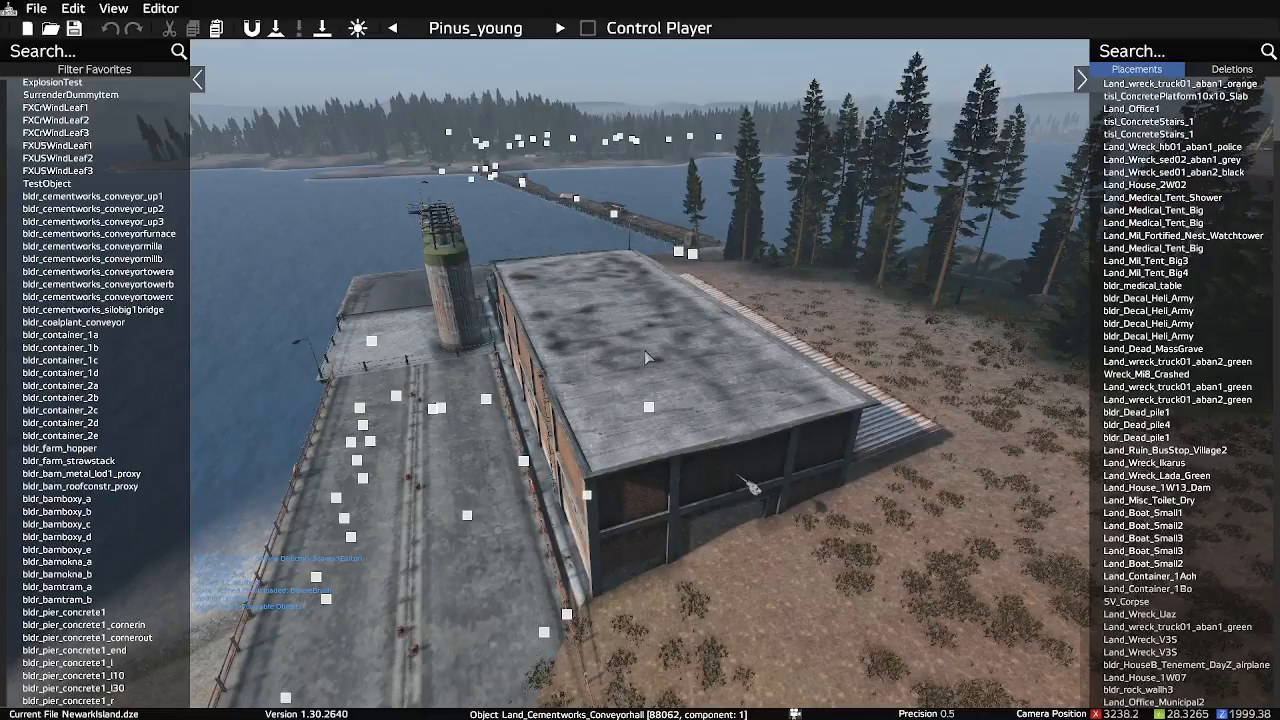
pyautogui.moveTo(640, 358); pyautogui.dragTo(980, 250, button='right')
pyautogui.press('d')
pyautogui.press('q')
pyautogui.moveTo(735, 270); pyautogui.dragTo(841, 296, button='right')
pyautogui.press('s')
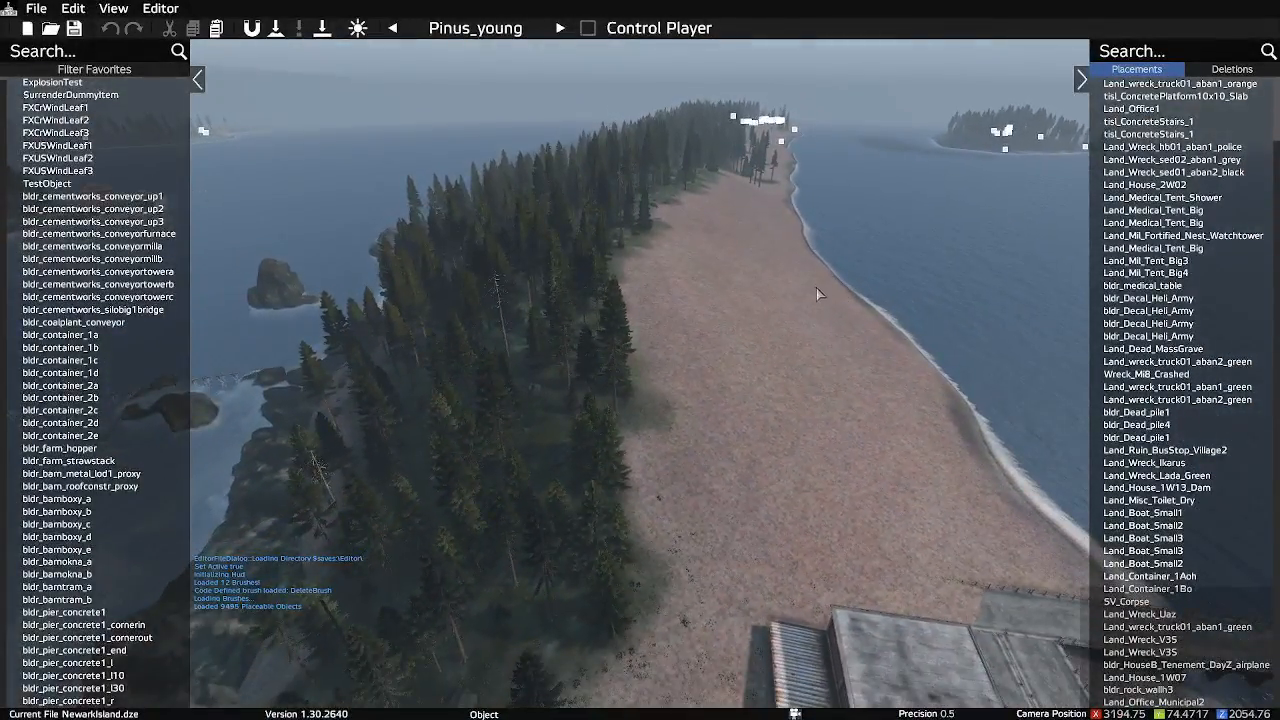
# Review the placed-object markers across Stuart Island, Satallite Island and the neighbouring islands on the overview map
pyautogui.press('m')
pyautogui.scroll(-5, 688, 369)
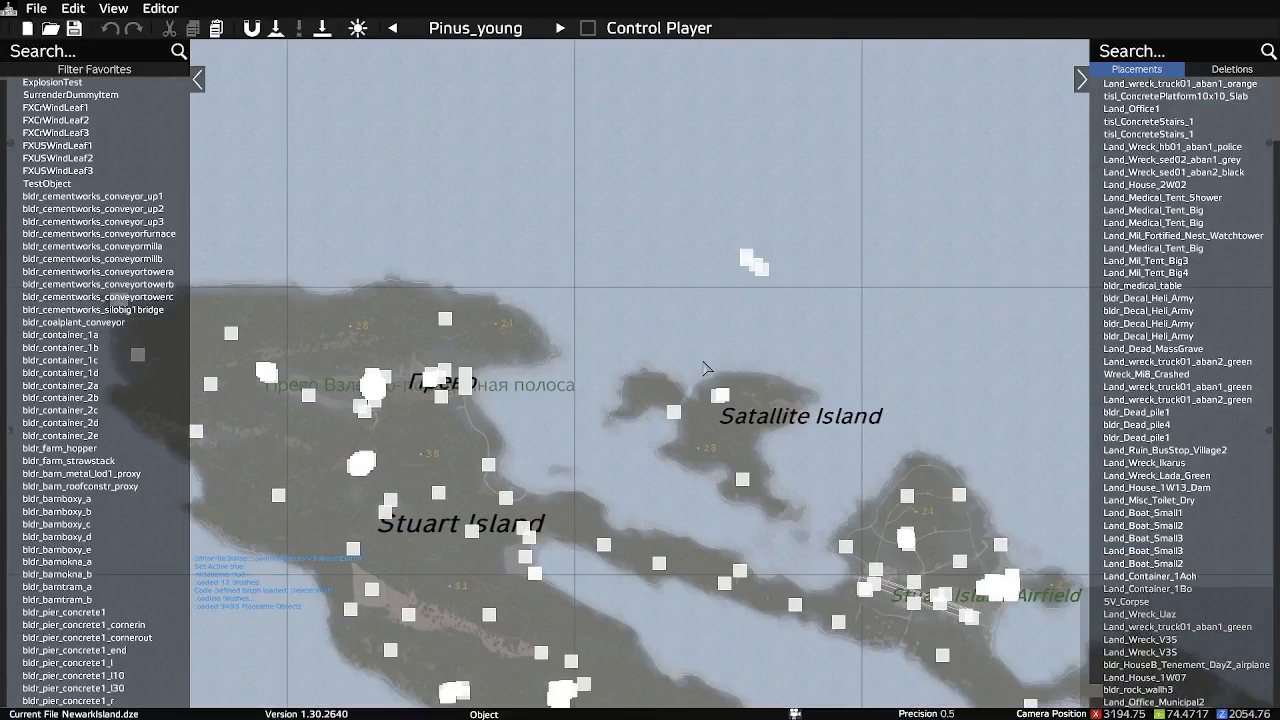
pyautogui.moveTo(735, 437); pyautogui.dragTo(726, 392, button='right')
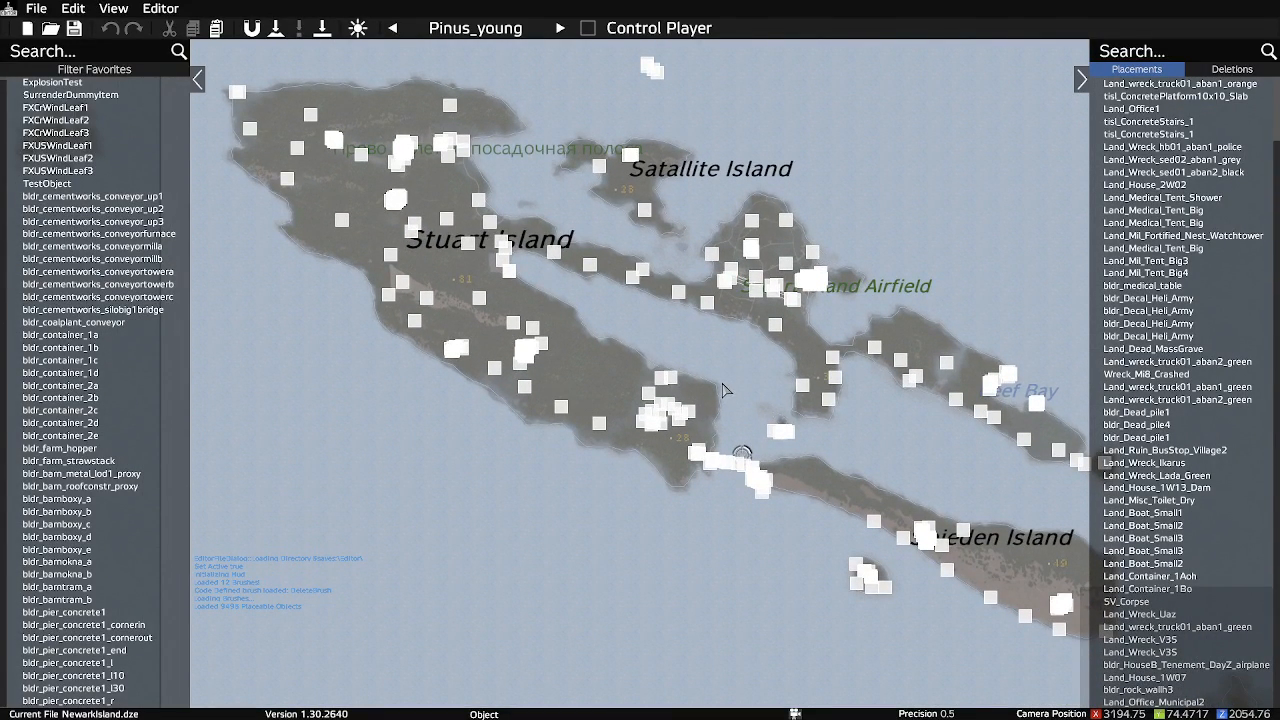
pyautogui.moveTo(720, 367); pyautogui.dragTo(751, 378, button='right')
pyautogui.moveTo(659, 303); pyautogui.dragTo(706, 433, button='right')
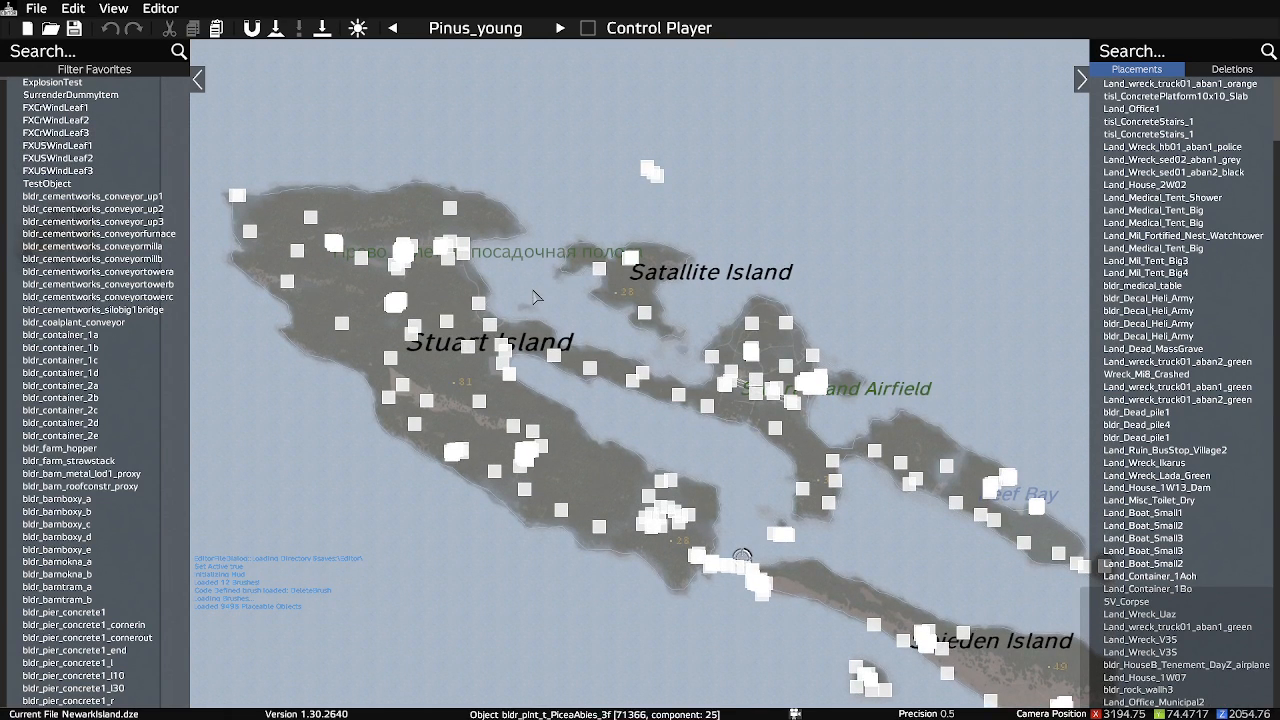
pyautogui.moveTo(581, 340); pyautogui.dragTo(594, 281, button='right')
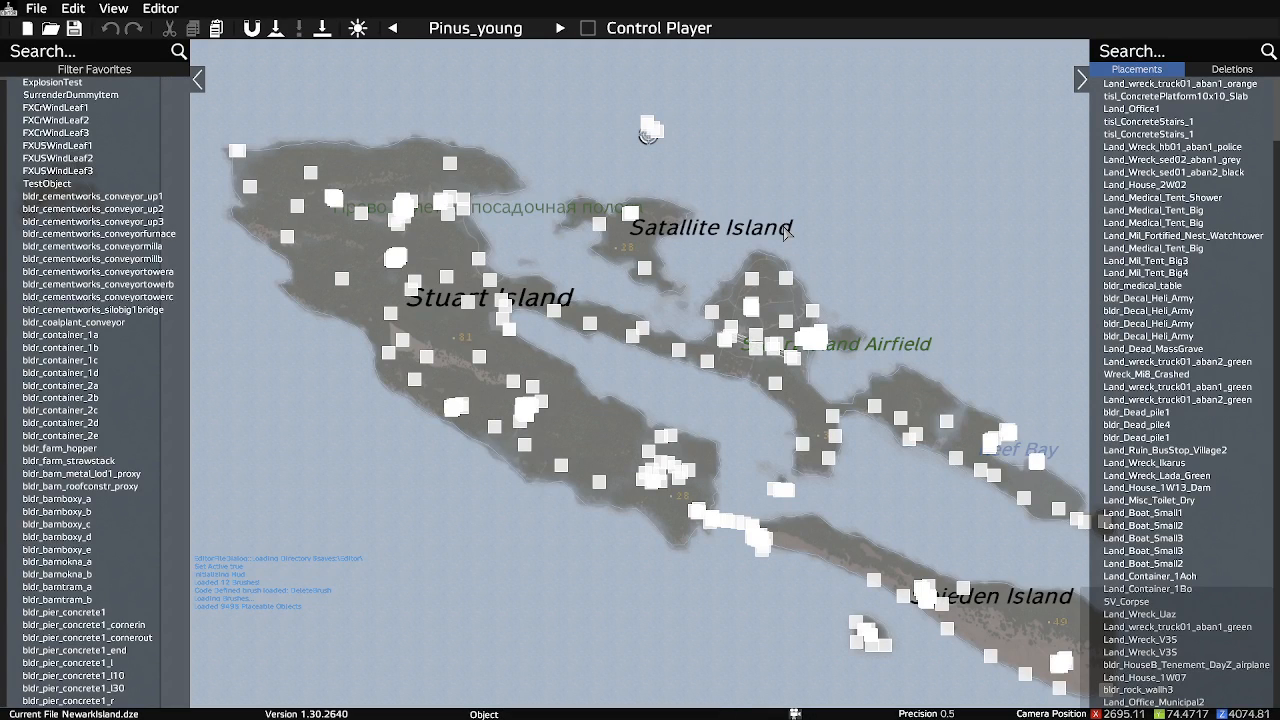
# View the area around the marker group in open water north of Satallite Island
pyautogui.press('m')
pyautogui.moveTo(766, 238); pyautogui.dragTo(594, 260, button='right')
pyautogui.press('w')
pyautogui.moveTo(613, 273); pyautogui.dragTo(541, 259, button='right')
pyautogui.press('d')
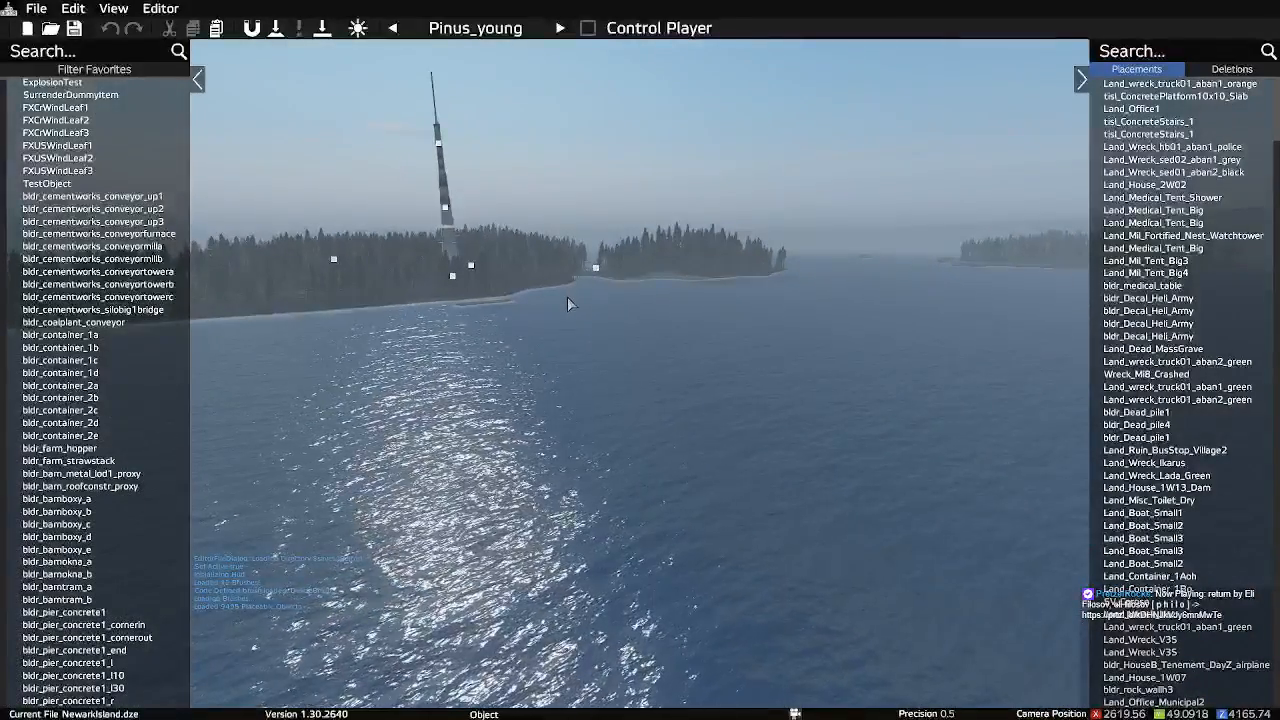
# Jump the camera to the waterfront dock from the overview map and view its pier
pyautogui.press('m')
pyautogui.moveTo(685, 390); pyautogui.dragTo(706, 325)
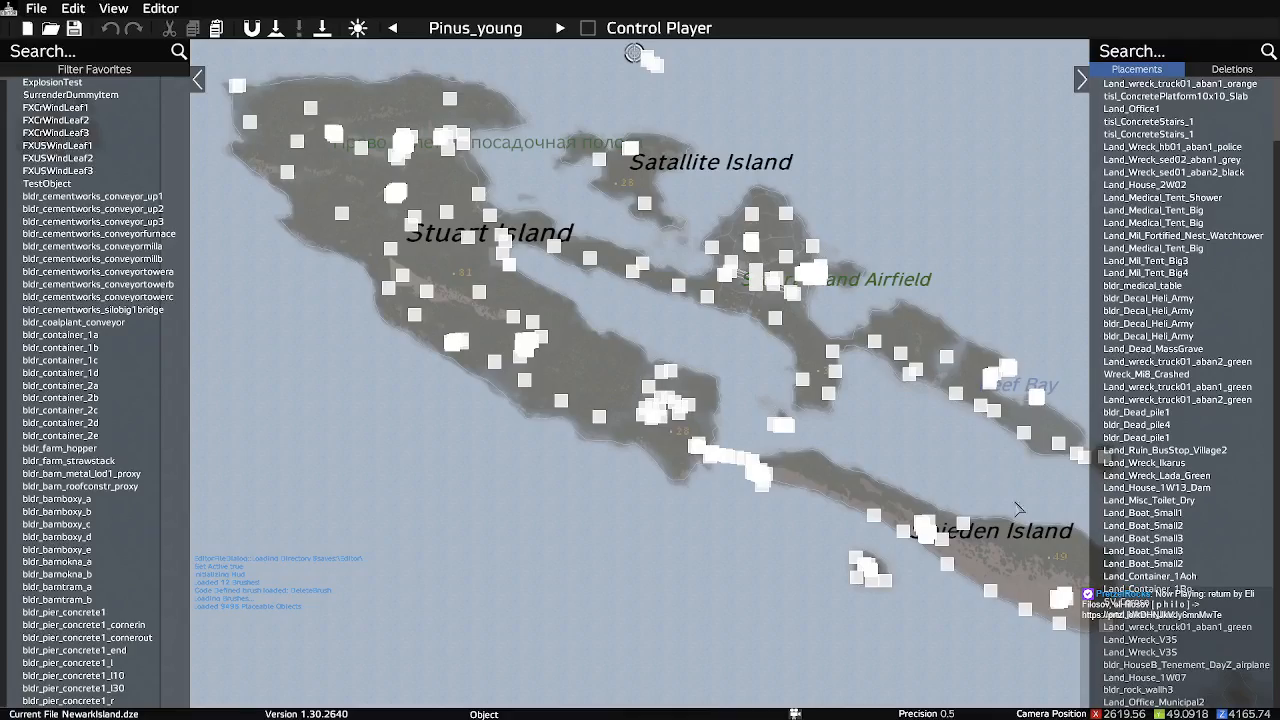
pyautogui.doubleClick(772, 492)
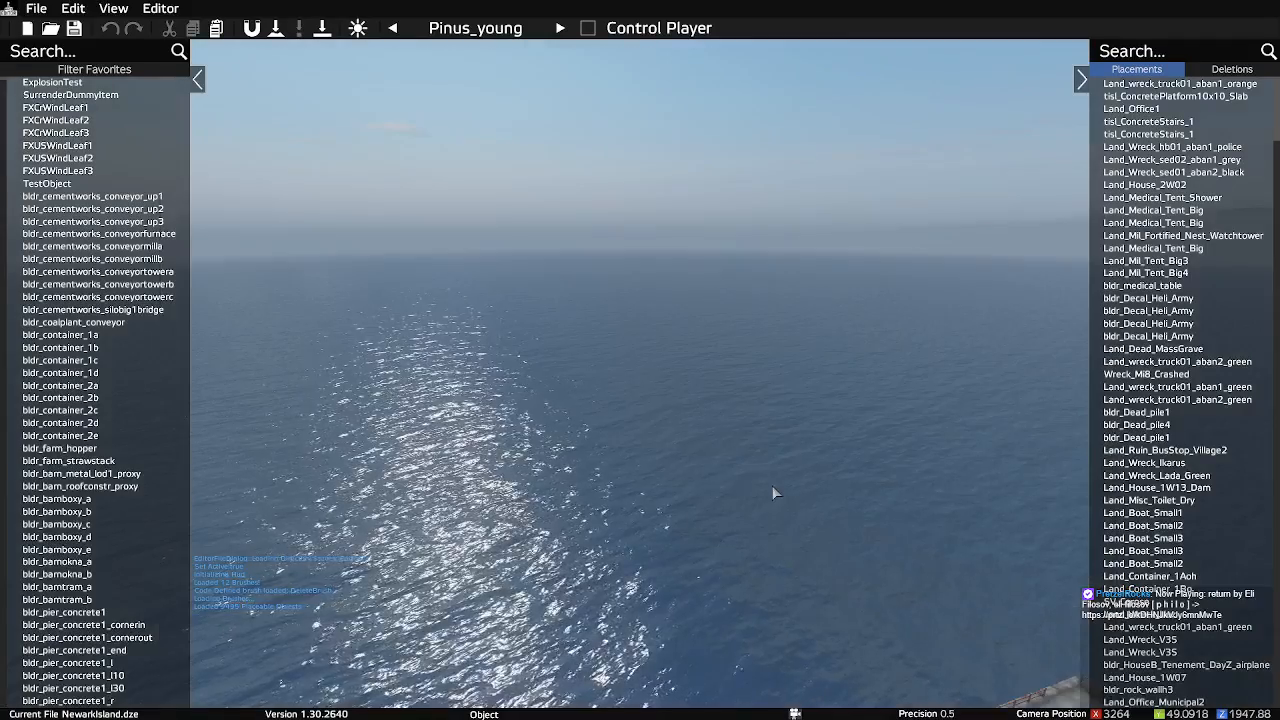
pyautogui.press('w')
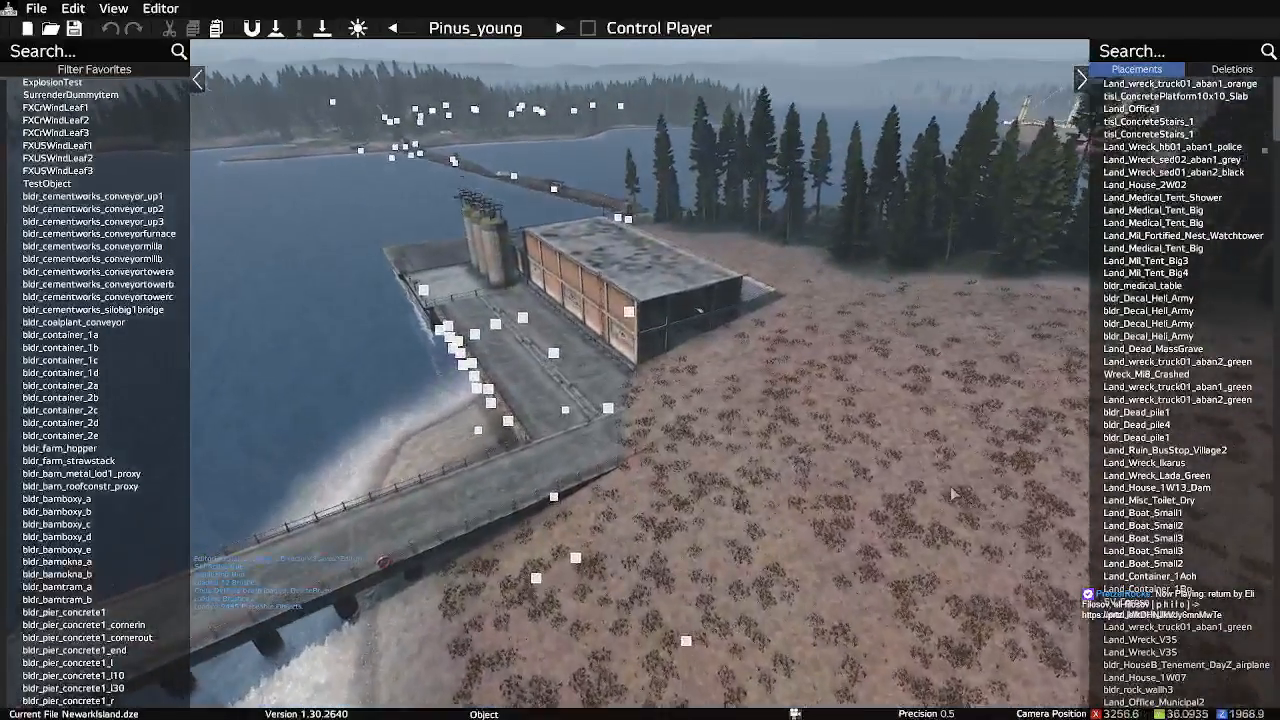
# Jump to the eastern part of Spieden Island and inspect the wooden house and yellow police car wreck
pyautogui.press('m')
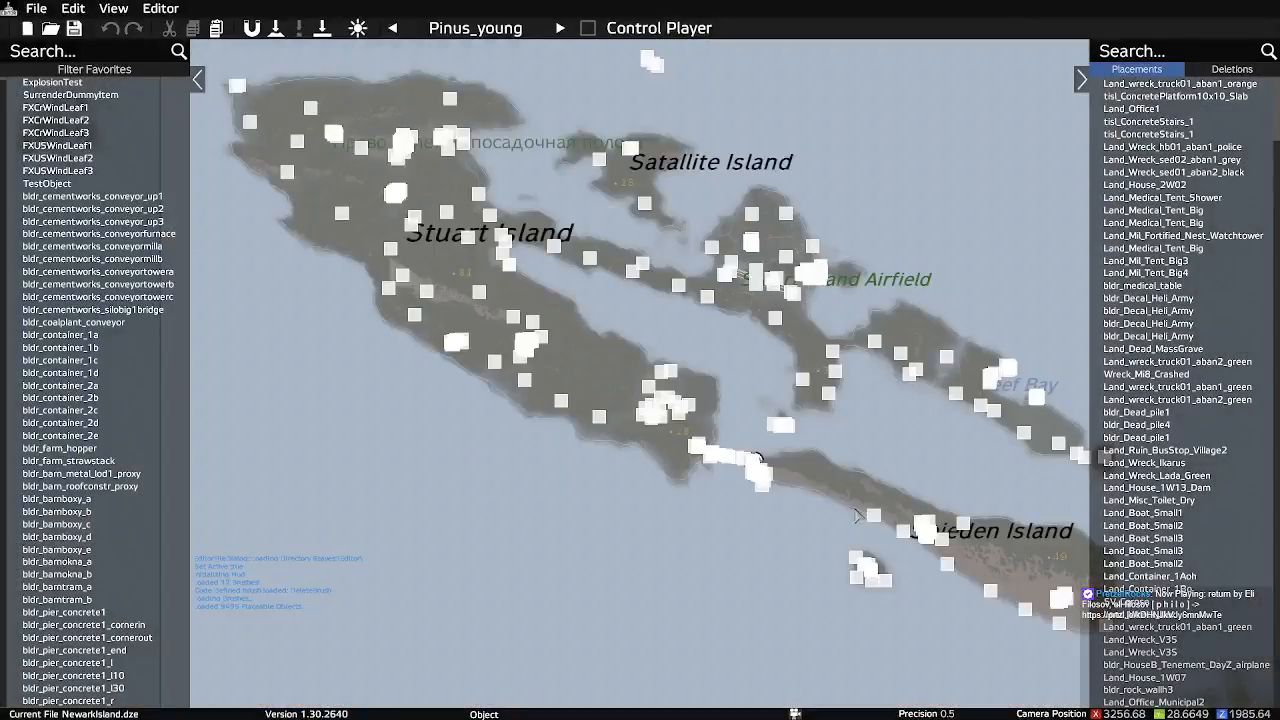
pyautogui.doubleClick(1077, 487)
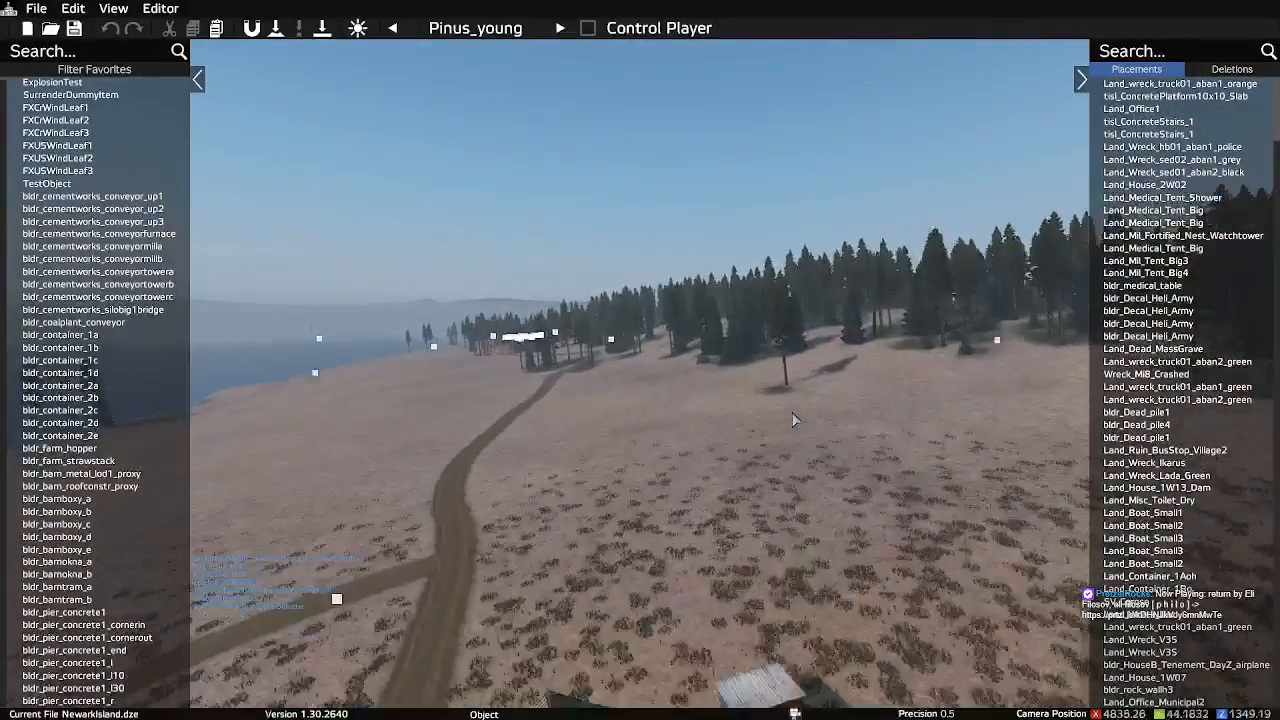
pyautogui.moveTo(797, 482); pyautogui.dragTo(895, 537, button='right')
pyautogui.press('w')
pyautogui.press('w')
pyautogui.press('s')
pyautogui.press('a')
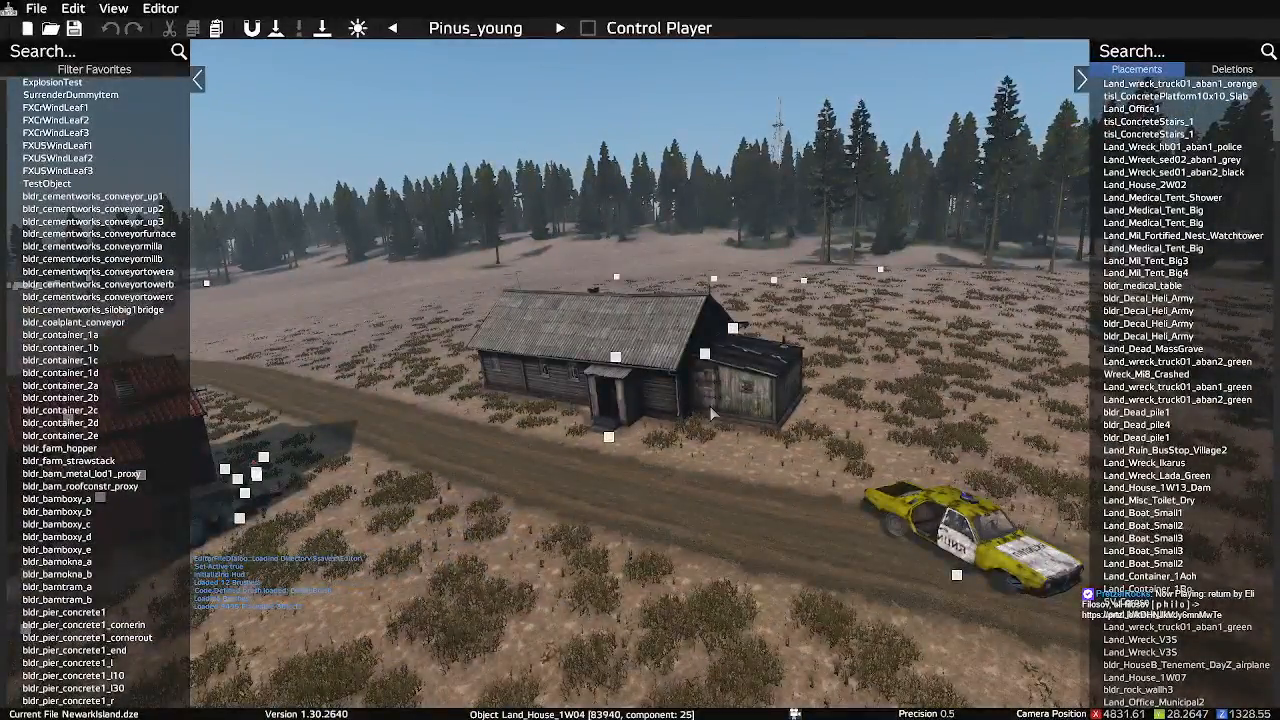
pyautogui.press('s')
pyautogui.moveTo(775, 428); pyautogui.dragTo(539, 377, button='right')
pyautogui.press('s')
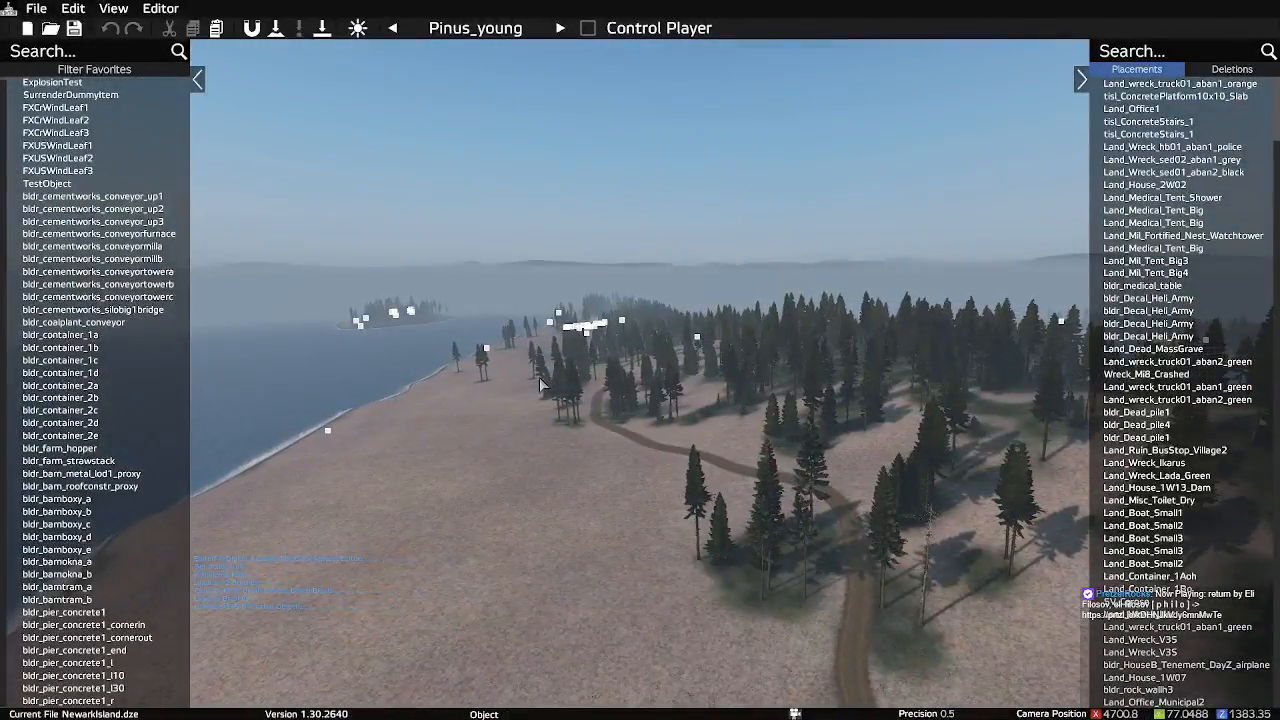
# Jump to the town on southeastern Stuart Island and inspect its office block, fire station and store
pyautogui.press('m')
pyautogui.moveTo(671, 371); pyautogui.dragTo(694, 503, button='right')
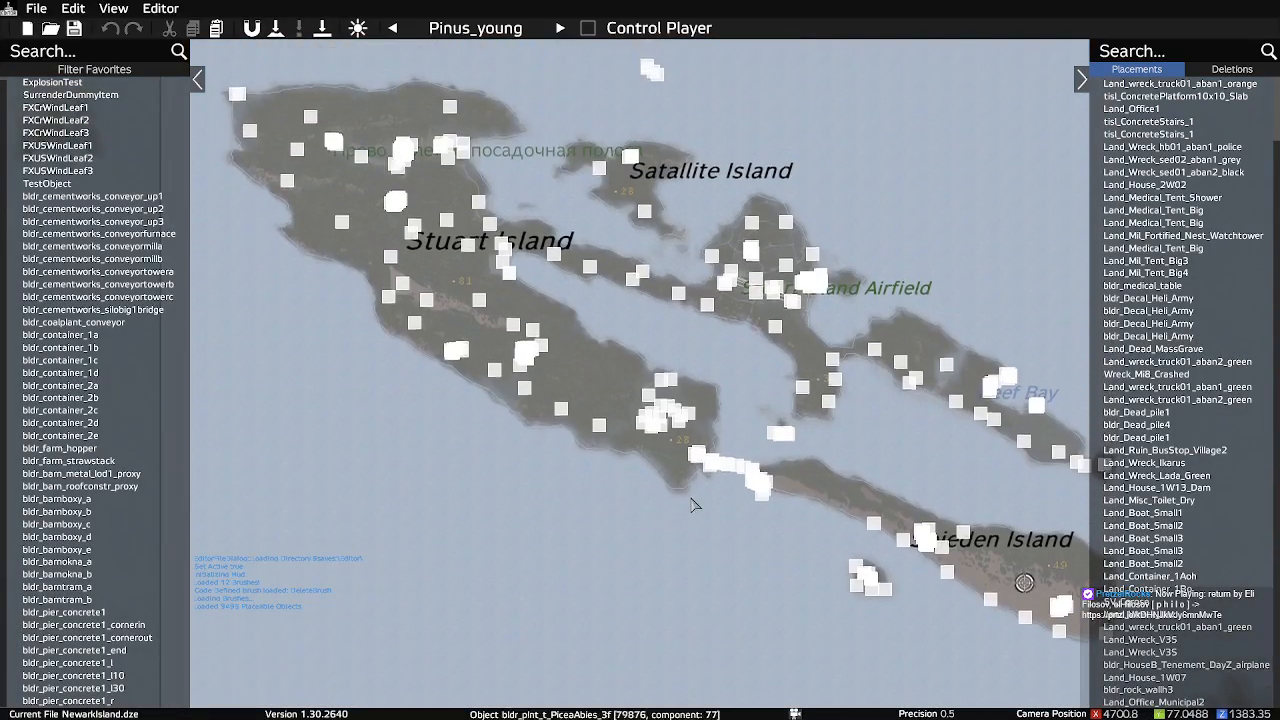
pyautogui.press('m')
pyautogui.moveTo(684, 448); pyautogui.dragTo(761, 497, button='right')
pyautogui.press('w')
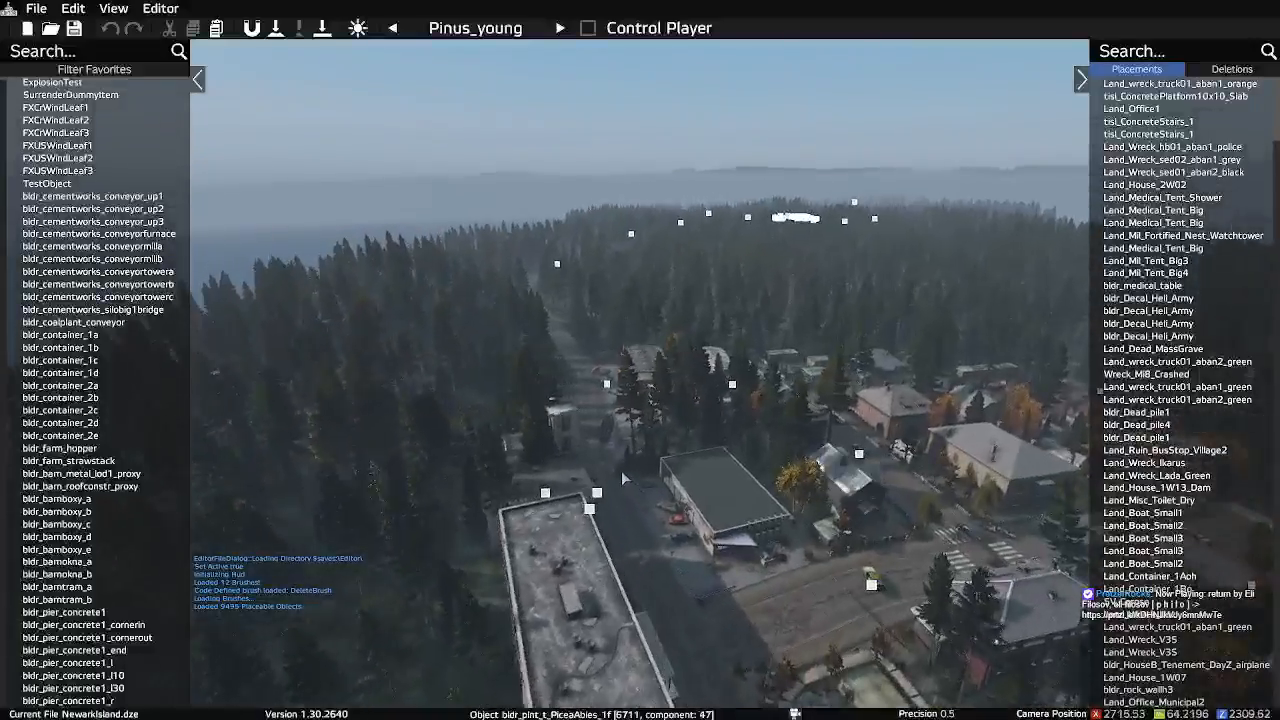
pyautogui.press('w')
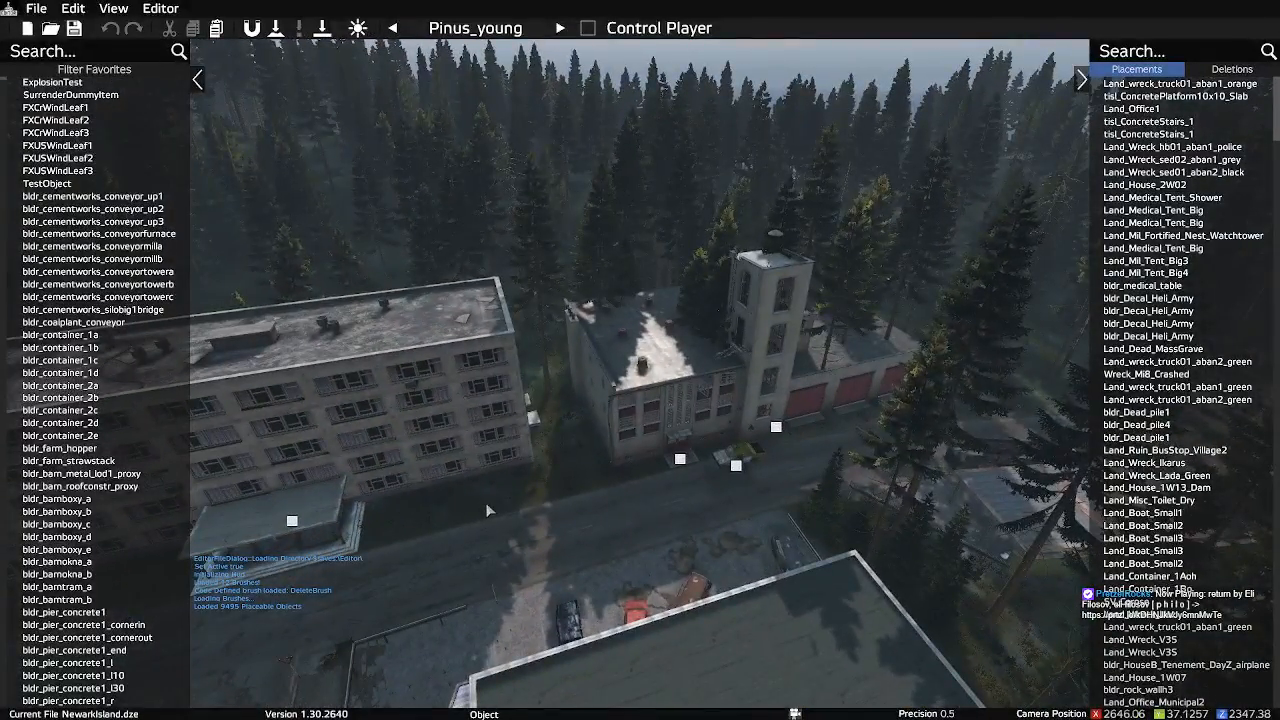
pyautogui.press('a')
pyautogui.moveTo(574, 515); pyautogui.dragTo(760, 523, button='right')
pyautogui.press('s')
pyautogui.press('a')
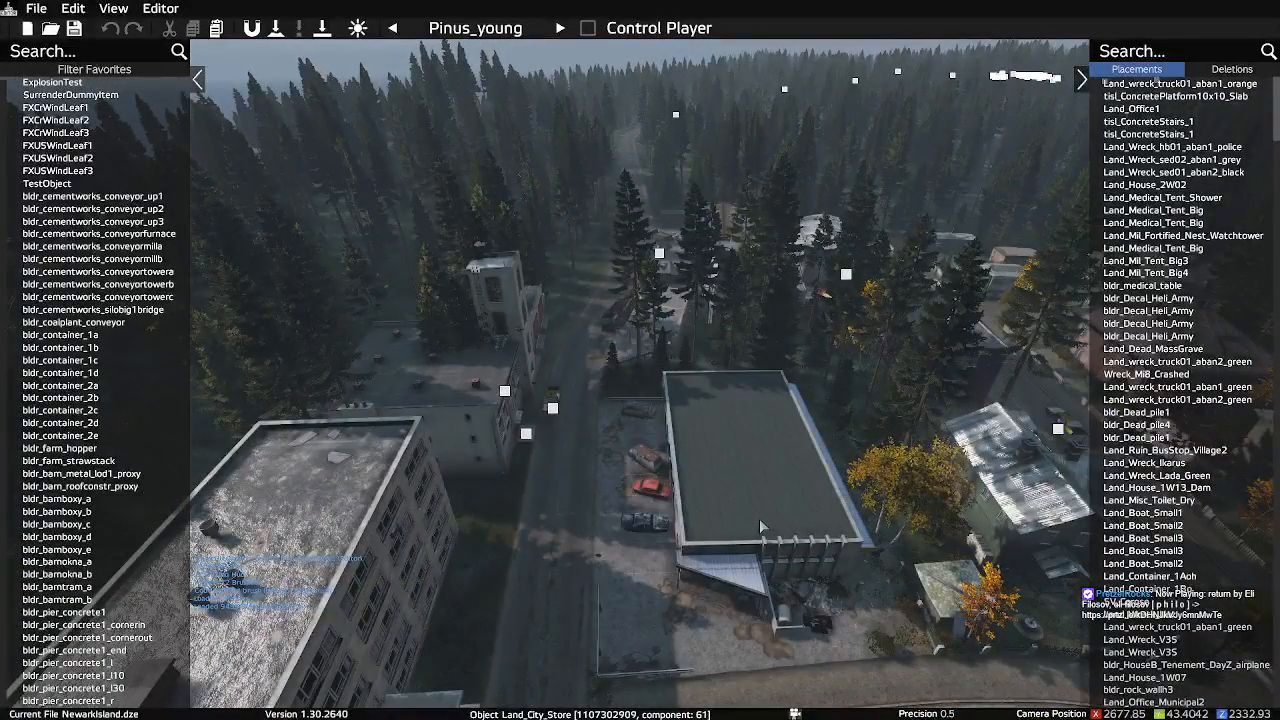
# Examine the town's main street, houses and the surroundings of the long office building
pyautogui.press('a')
pyautogui.moveTo(585, 478); pyautogui.dragTo(818, 496, button='right')
pyautogui.press('s')
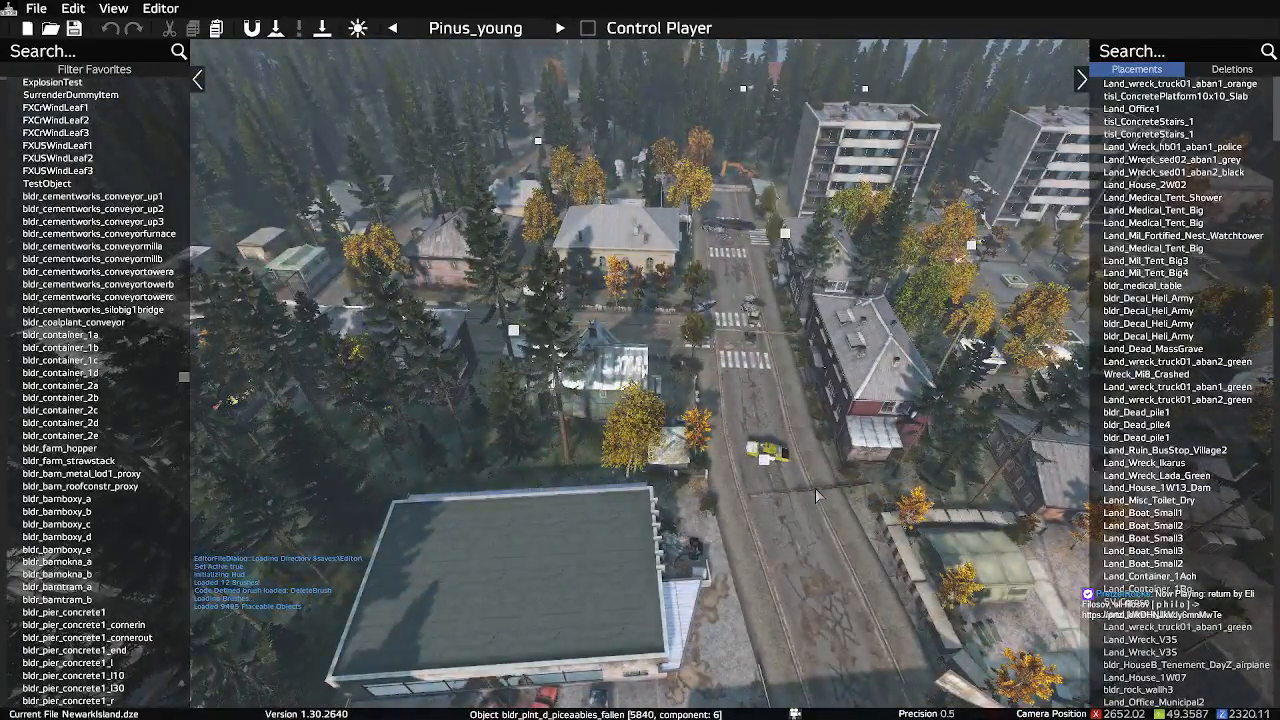
pyautogui.moveTo(621, 412); pyautogui.dragTo(766, 436, button='right')
pyautogui.press('a')
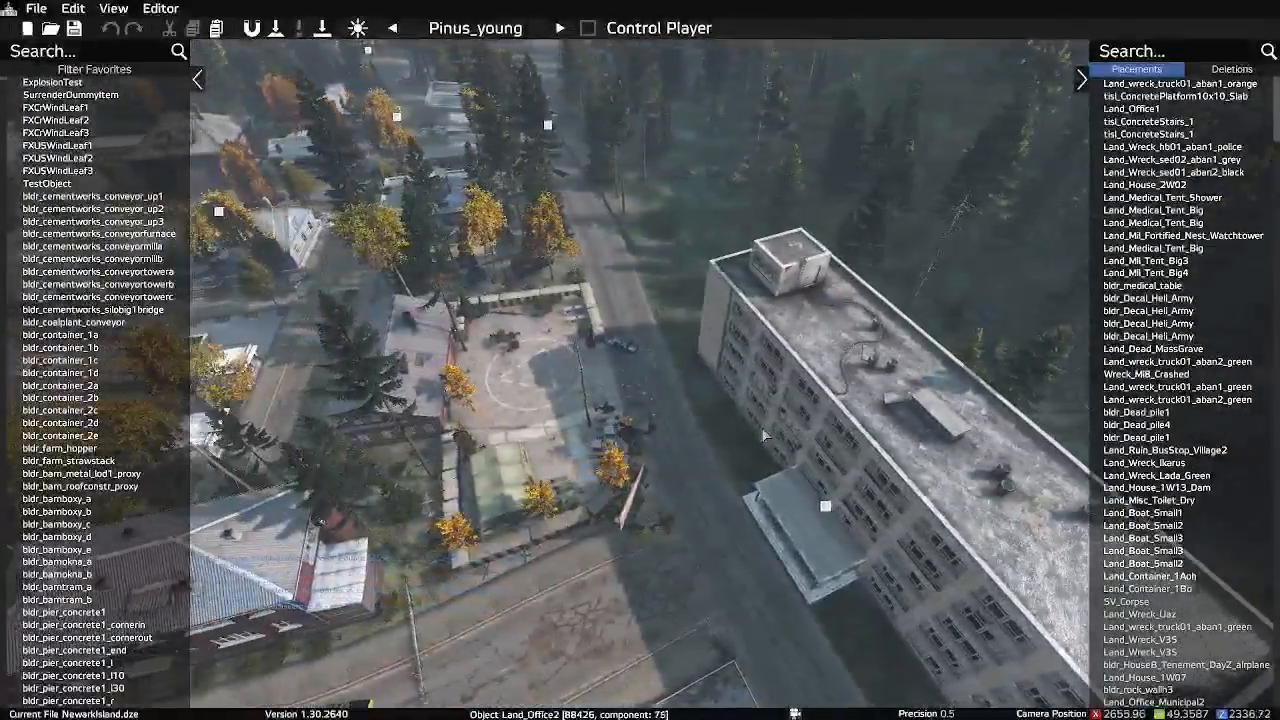
pyautogui.press('a')
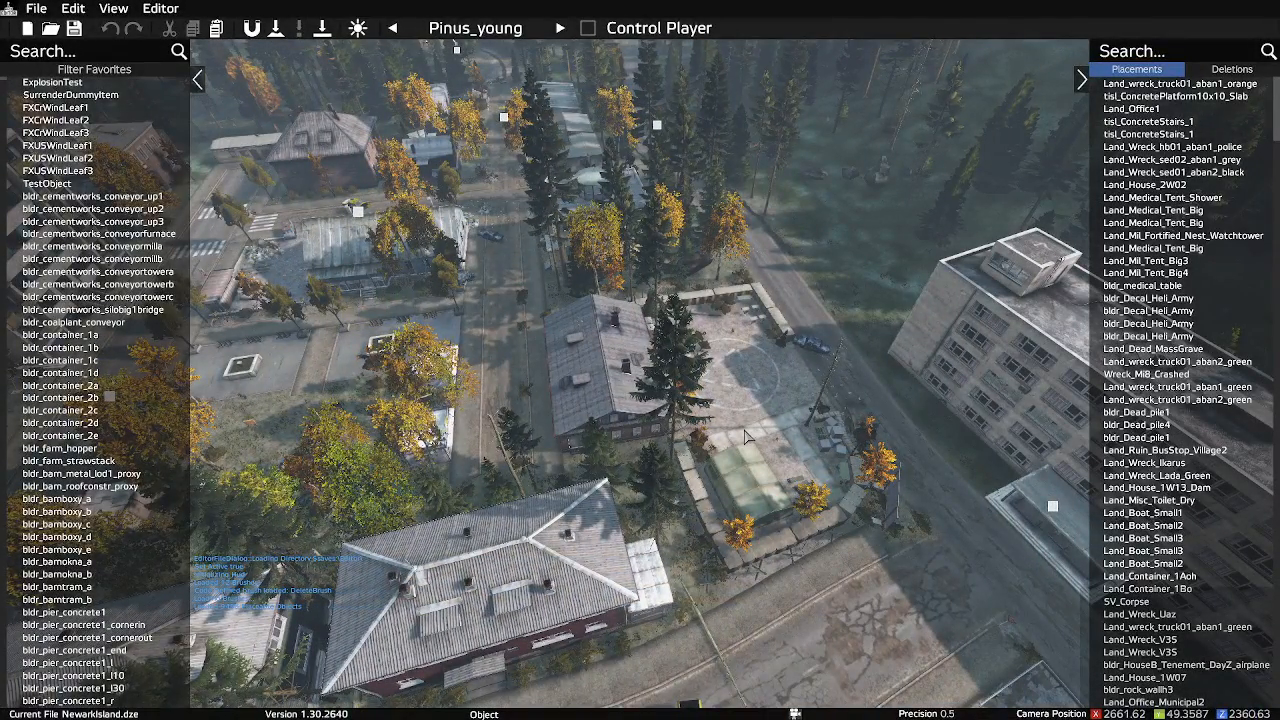
pyautogui.moveTo(714, 420); pyautogui.dragTo(910, 408, button='right')
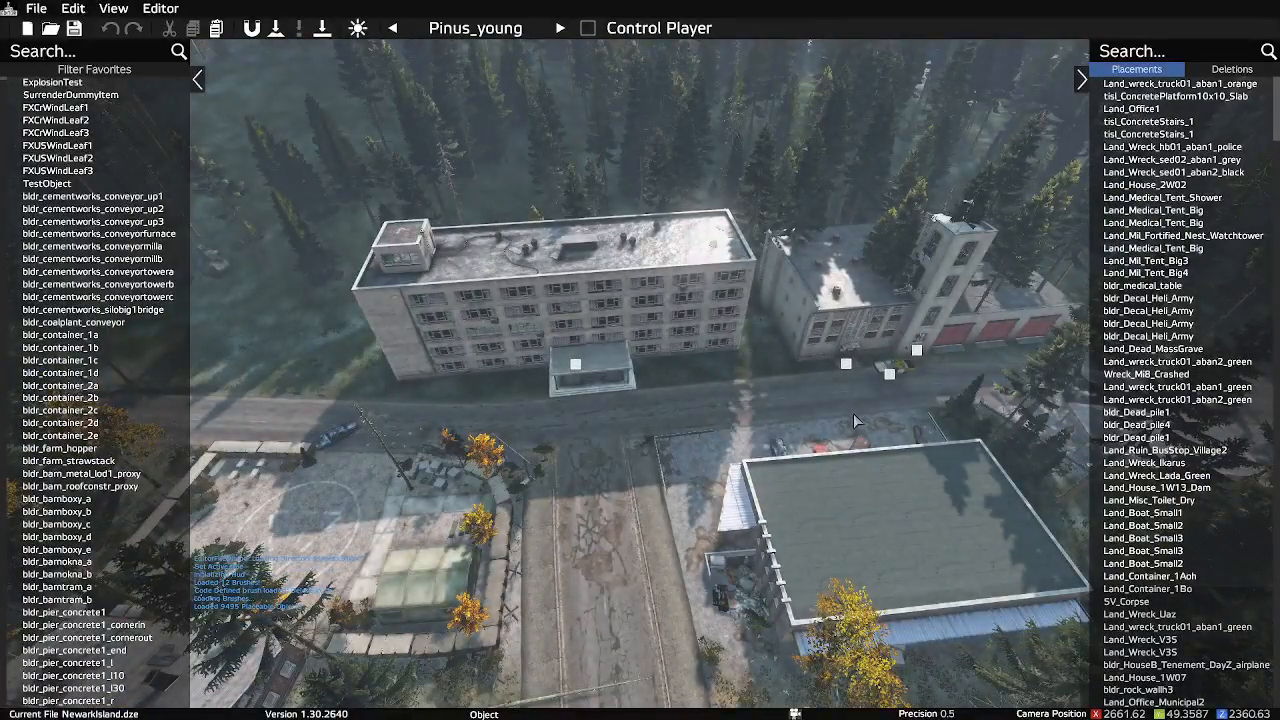
# Delete the apartment block beside the excavator on the main street and undo the deletion
pyautogui.moveTo(852, 413); pyautogui.dragTo(770, 426, button='right')
pyautogui.press('w')
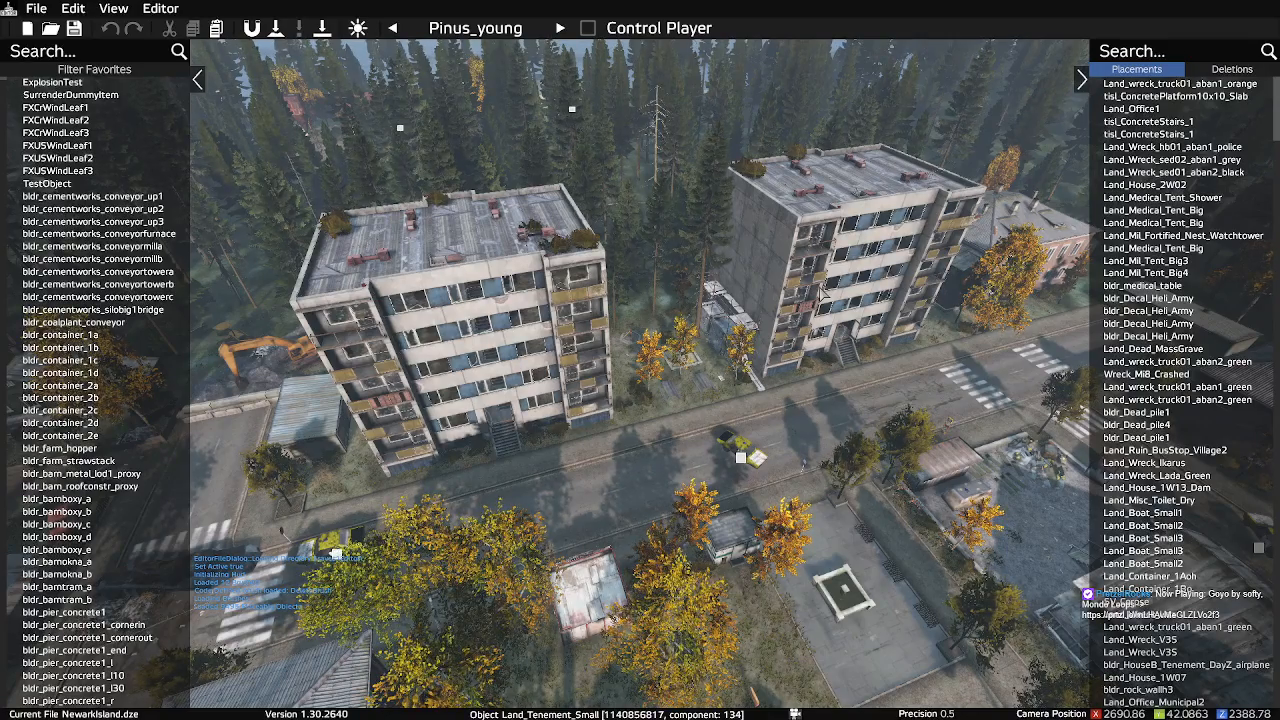
pyautogui.moveTo(815, 362); pyautogui.dragTo(709, 387, button='right')
pyautogui.press('w')
pyautogui.press('w')
pyautogui.press('s')
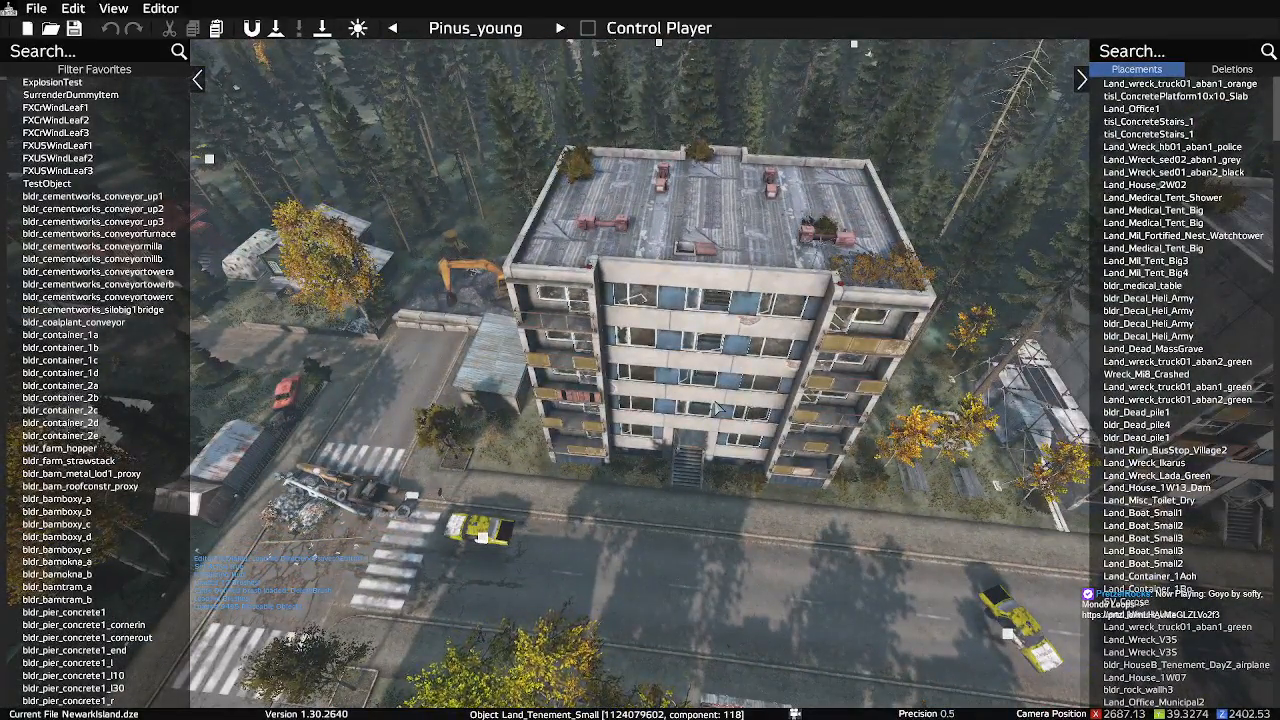
pyautogui.press('Delete')
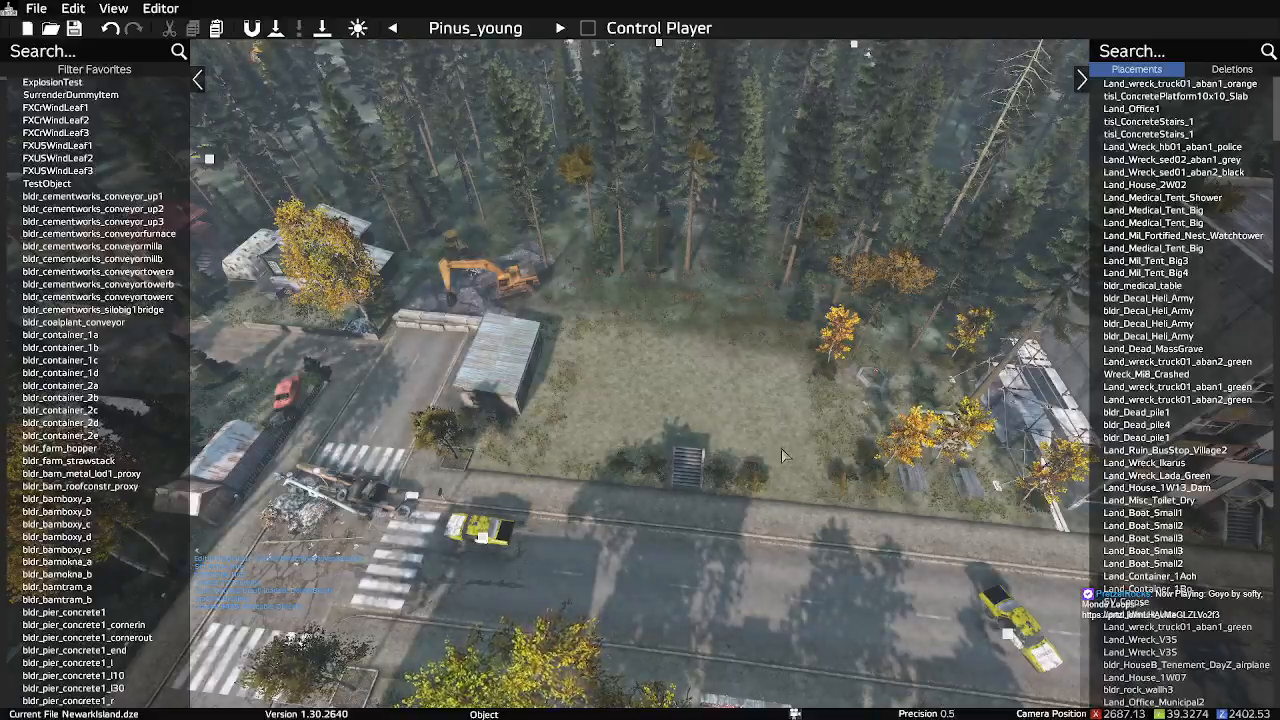
pyautogui.hotkey('ctrl', 'z')
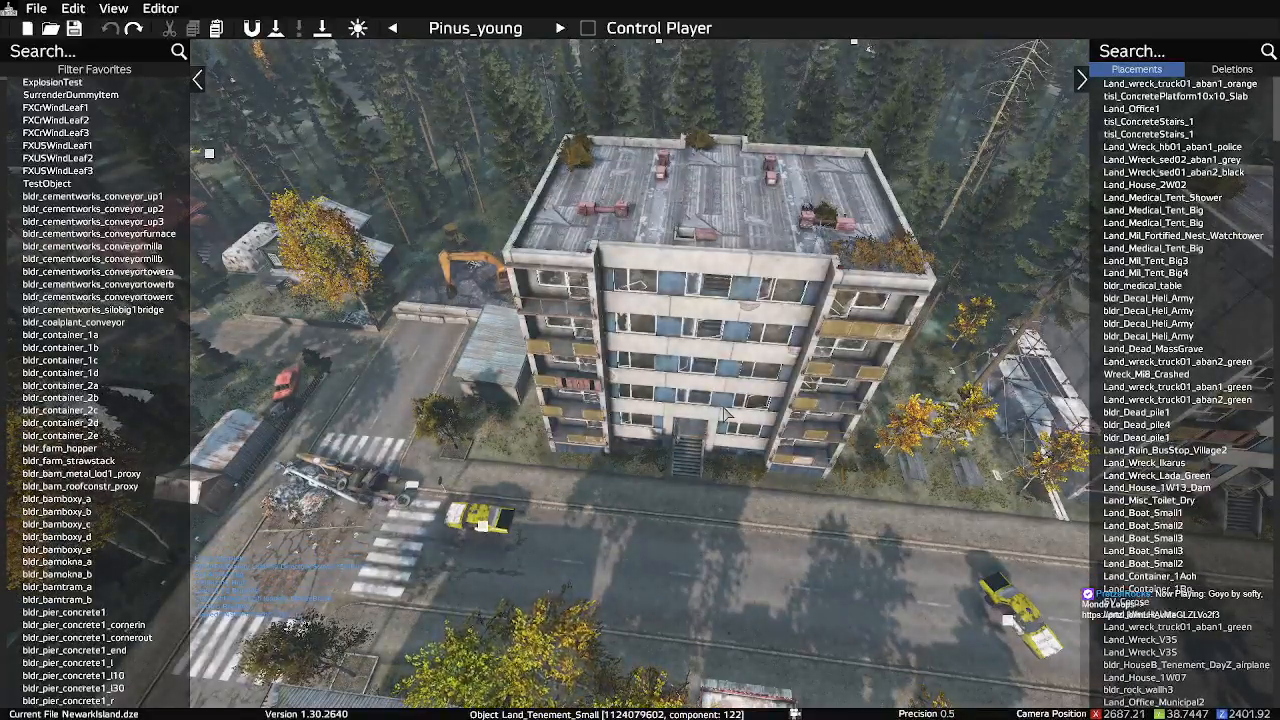
# Examine the roof, facade and surroundings of the apartment block beside the excavator
pyautogui.press('w')
pyautogui.moveTo(722, 403); pyautogui.dragTo(669, 454, button='right')
pyautogui.press('a')
pyautogui.moveTo(733, 409); pyautogui.dragTo(816, 354, button='right')
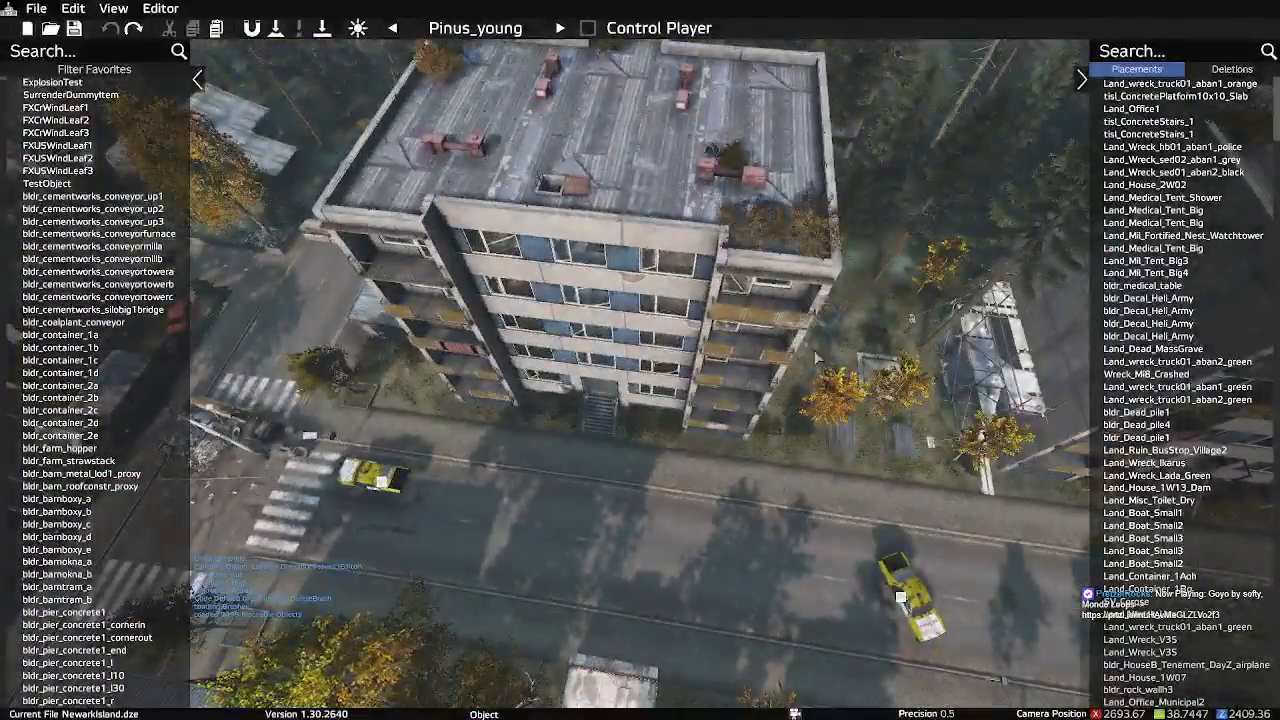
pyautogui.press('w')
pyautogui.moveTo(723, 346); pyautogui.dragTo(702, 318, button='right')
pyautogui.press('a')
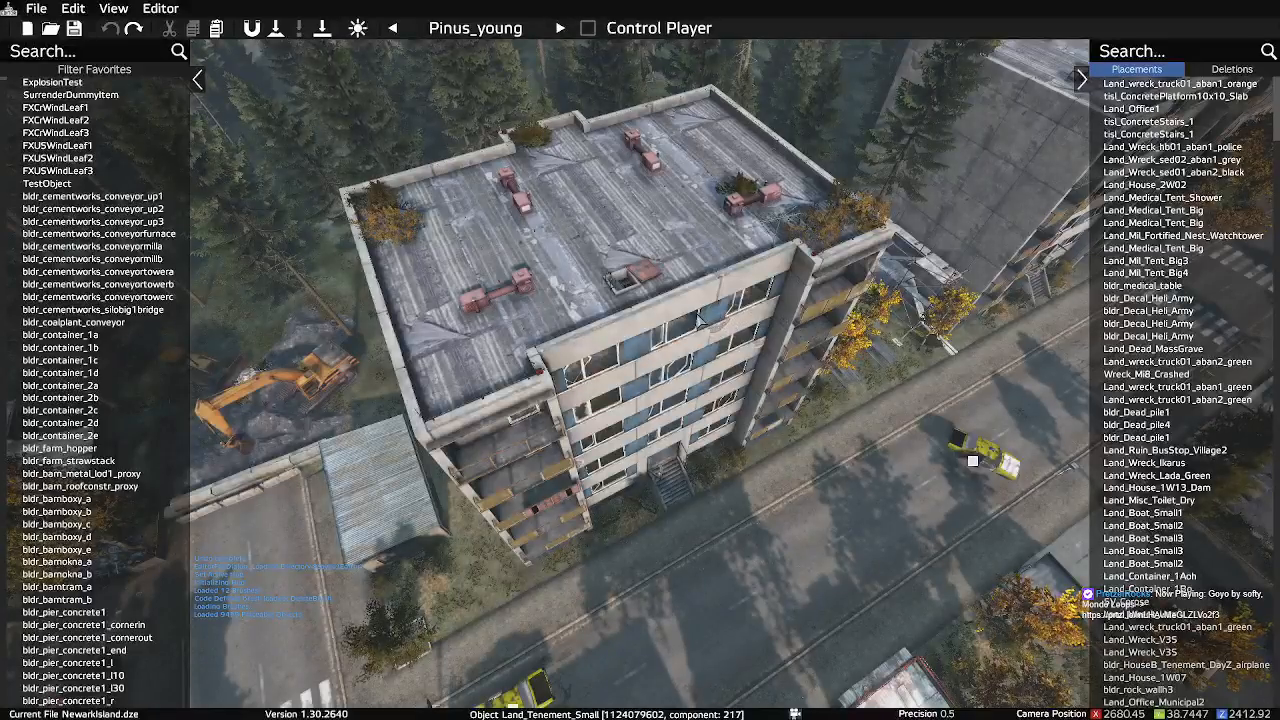
# Place an extra Land_Tenement_Small near the existing apartment blocks and delete it
pyautogui.moveTo(788, 390); pyautogui.dragTo(833, 428)
pyautogui.press('s')
pyautogui.press('d')
pyautogui.moveTo(790, 385); pyautogui.dragTo(845, 361, button='right')
pyautogui.moveTo(760, 350); pyautogui.dragTo(700, 352)
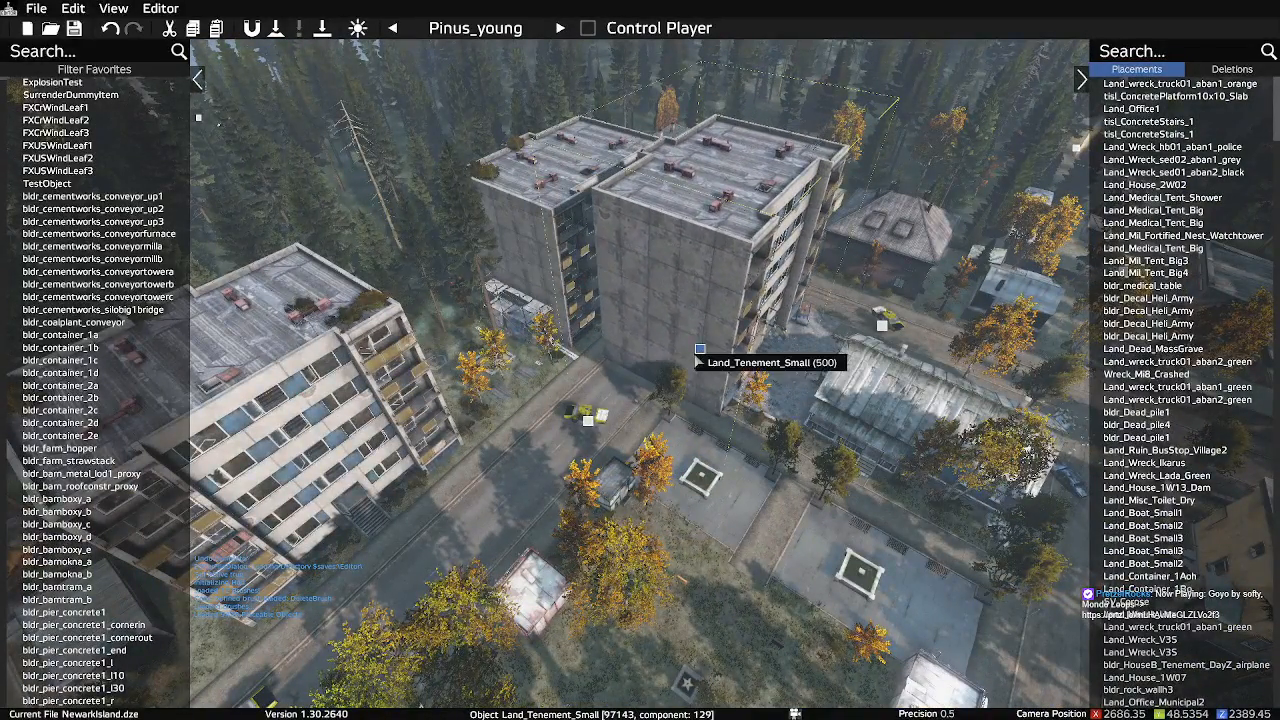
pyautogui.press('Delete')
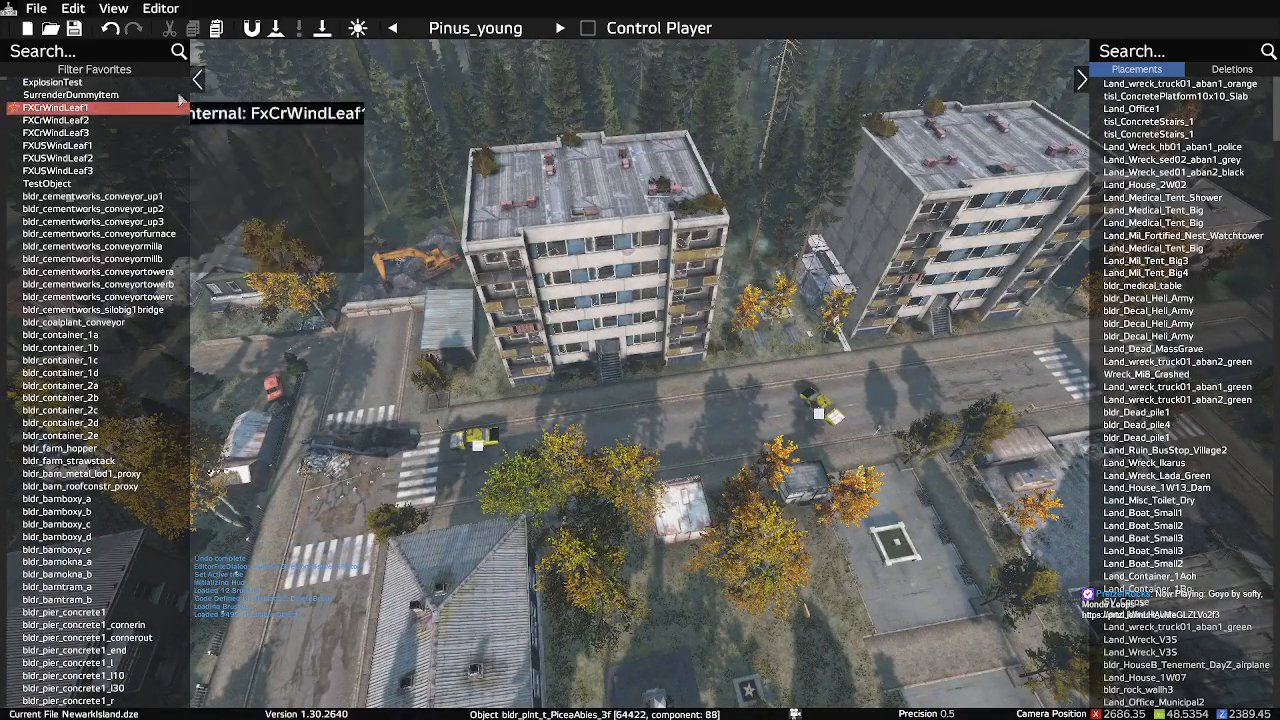
# Search the object library for land_tene and open Land_Tenement_Small in the Loot Editor
pyautogui.click(129, 55)
pyautogui.write('land_tene')
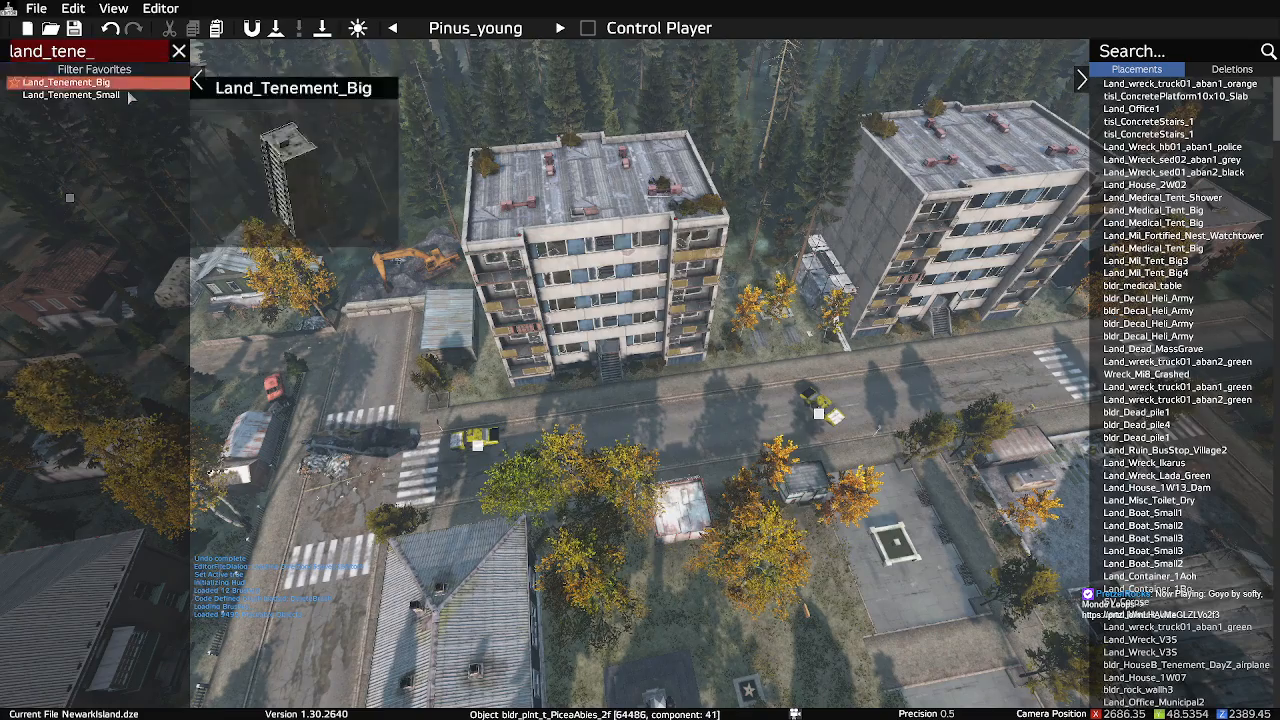
pyautogui.click(129, 95)
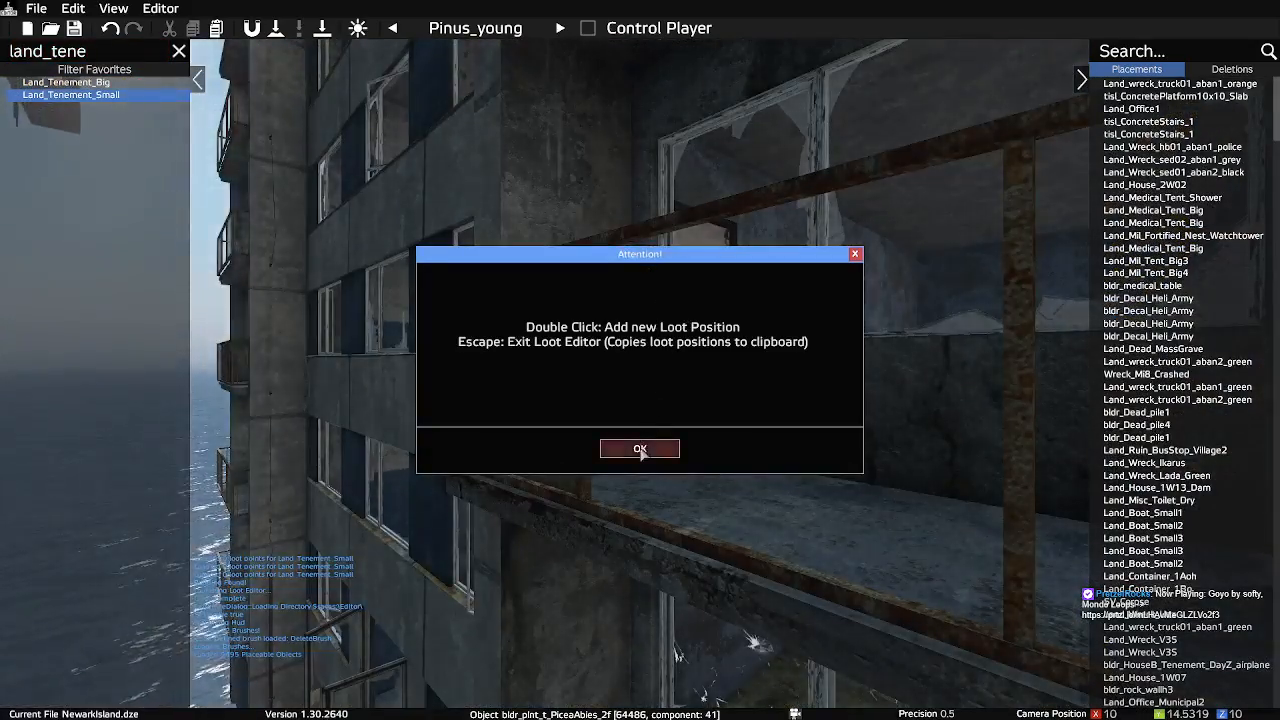
pyautogui.click(640, 450)
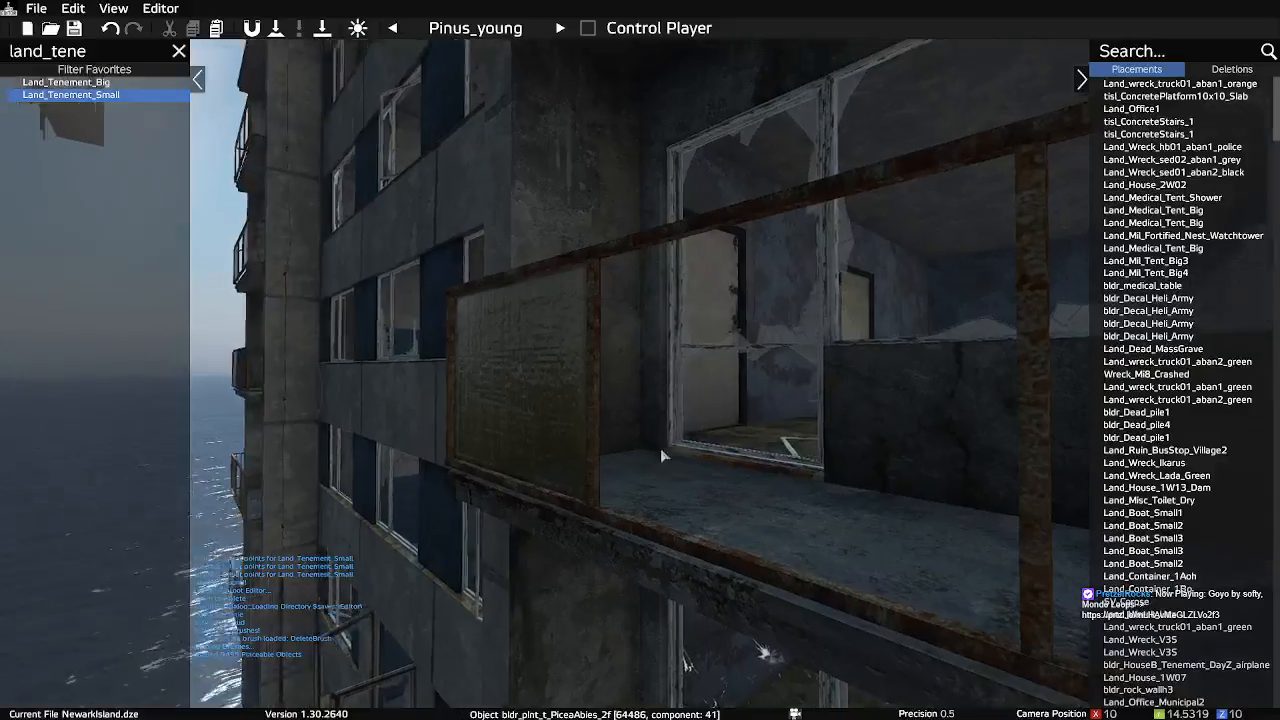
# Examine the tenement from outside in the Loot Editor and select the markers near its entrance
pyautogui.press('s')
pyautogui.moveTo(749, 456); pyautogui.dragTo(581, 344, button='right')
pyautogui.press('w')
pyautogui.press('w')
pyautogui.press('s')
pyautogui.press('Escape')
pyautogui.moveTo(727, 316); pyautogui.dragTo(545, 279, button='right')
pyautogui.moveTo(538, 592); pyautogui.dragTo(690, 464)
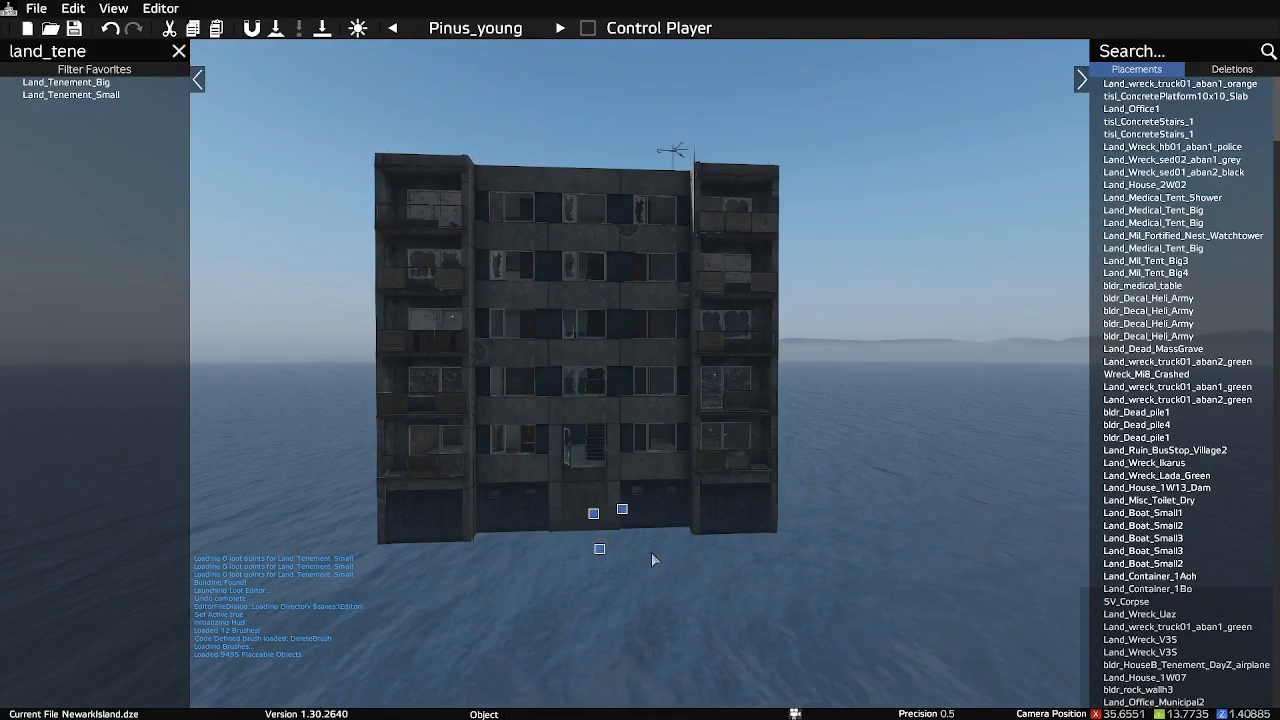
# View the tenement's rooftop up close and exit the Loot Editor
pyautogui.moveTo(649, 558)
pyautogui.mouseDown(button='right')
pyautogui.moveTo(664, 538)
pyautogui.moveTo(644, 447)
pyautogui.moveTo(637, 508)
pyautogui.moveTo(654, 549)
pyautogui.mouseUp(button='right')
pyautogui.press('w')
pyautogui.press('w')
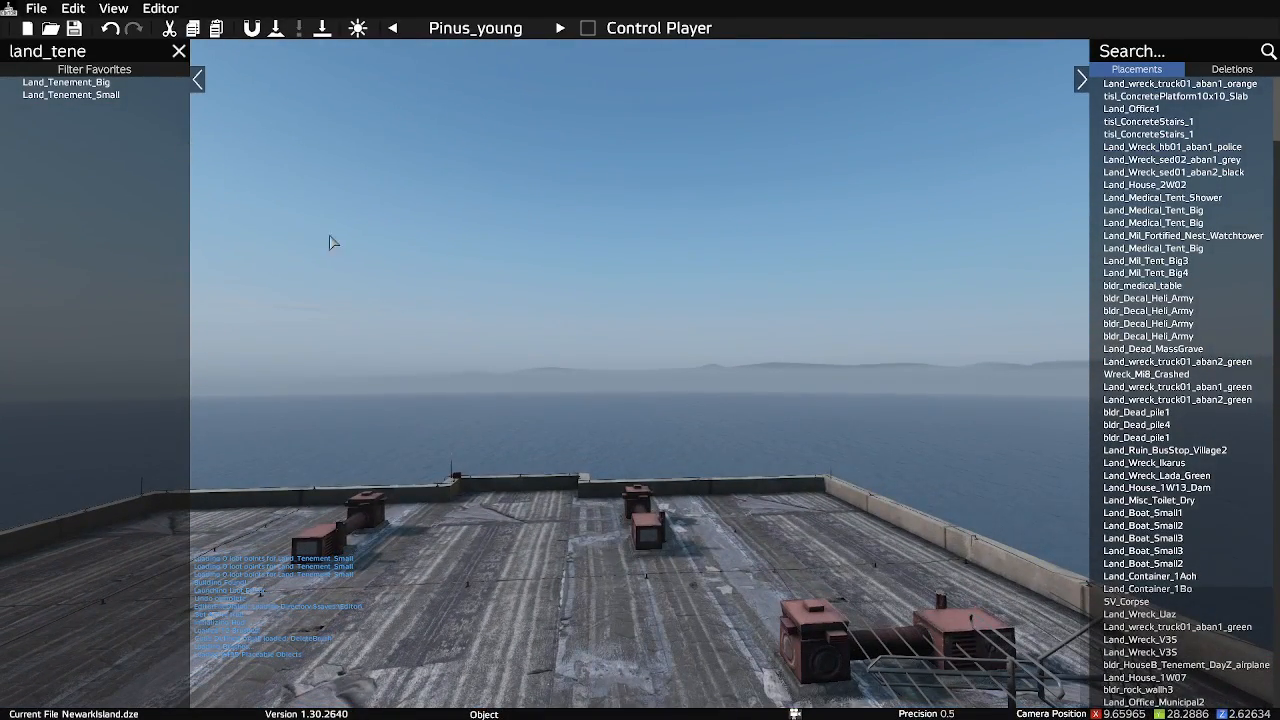
pyautogui.press('Escape')
pyautogui.press('Escape')
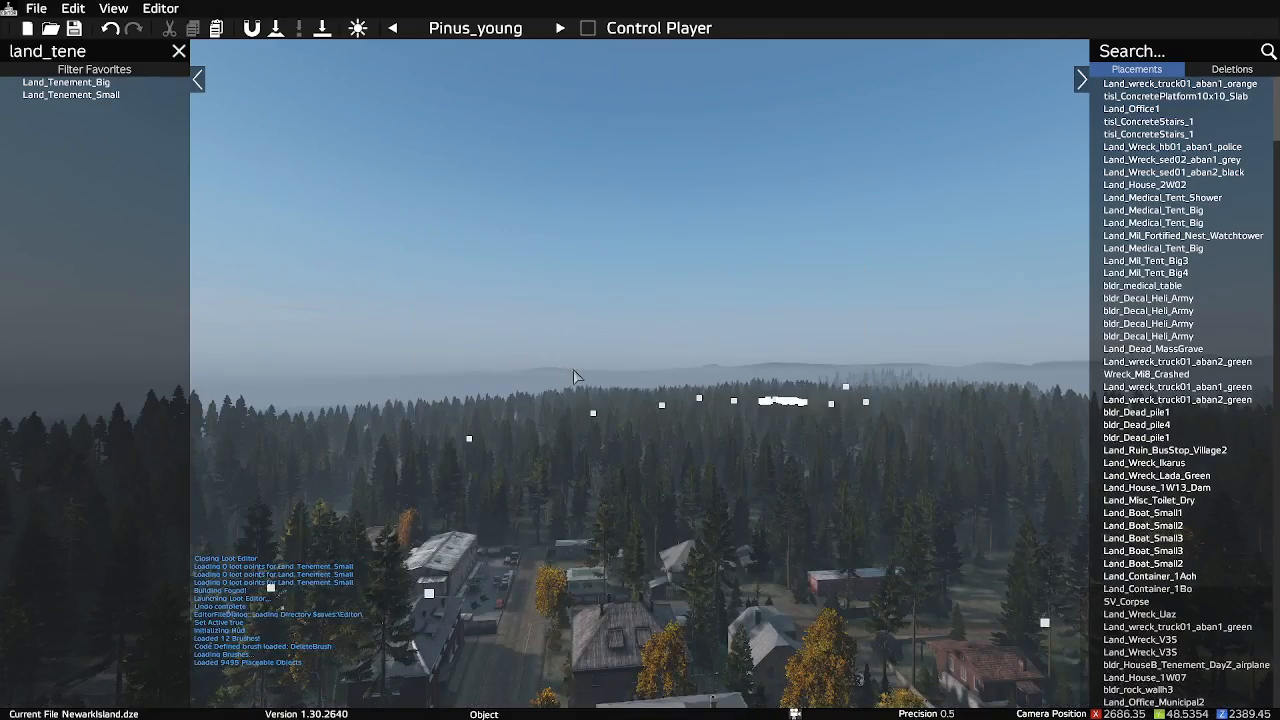
# Search the object library for land_hut and open Land_hut3 in the Loot Editor
pyautogui.moveTo(681, 427); pyautogui.dragTo(713, 537, button='right')
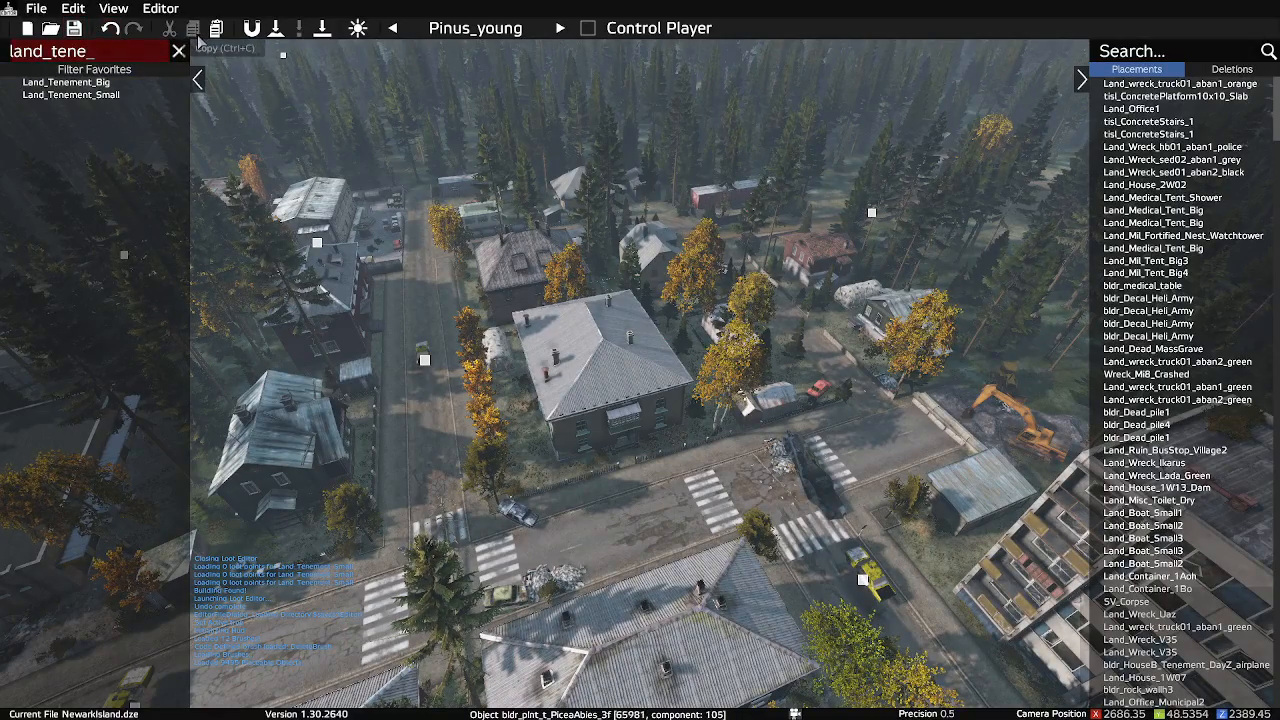
pyautogui.press('BackSpace')
pyautogui.press('BackSpace')
pyautogui.press('BackSpace')
pyautogui.press('BackSpace')
pyautogui.write('hut')
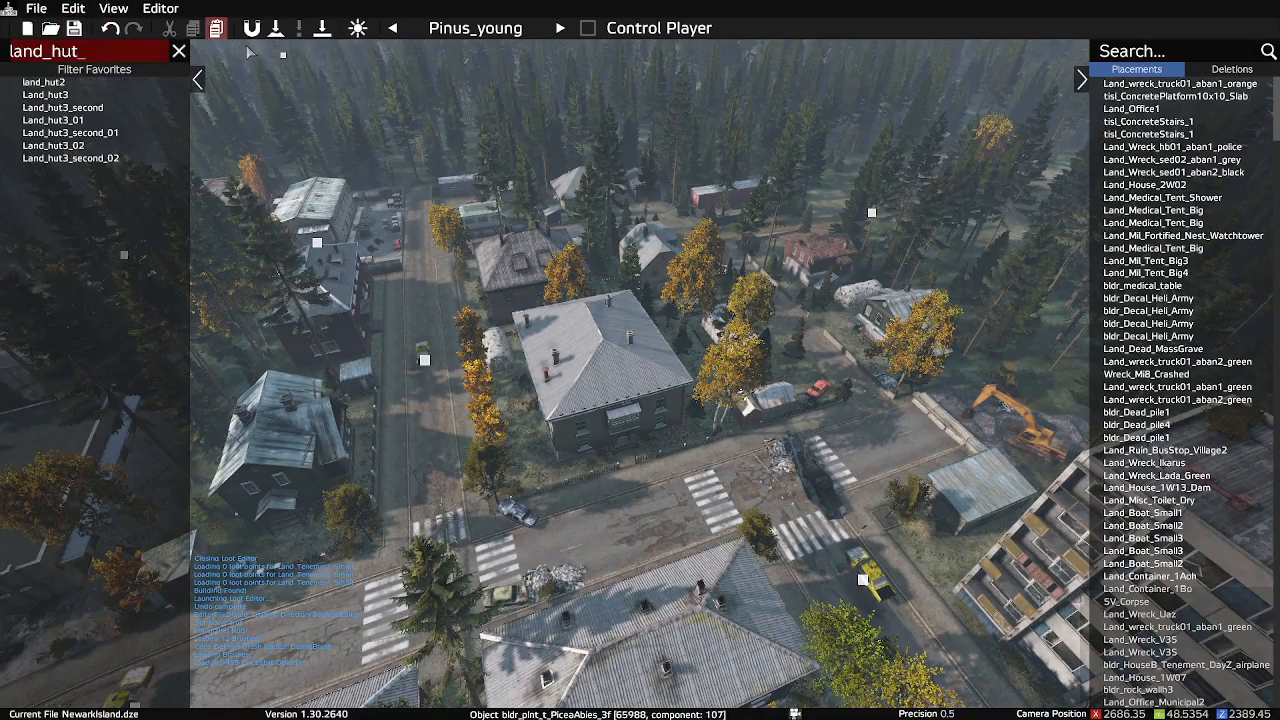
pyautogui.rightClick(102, 96)
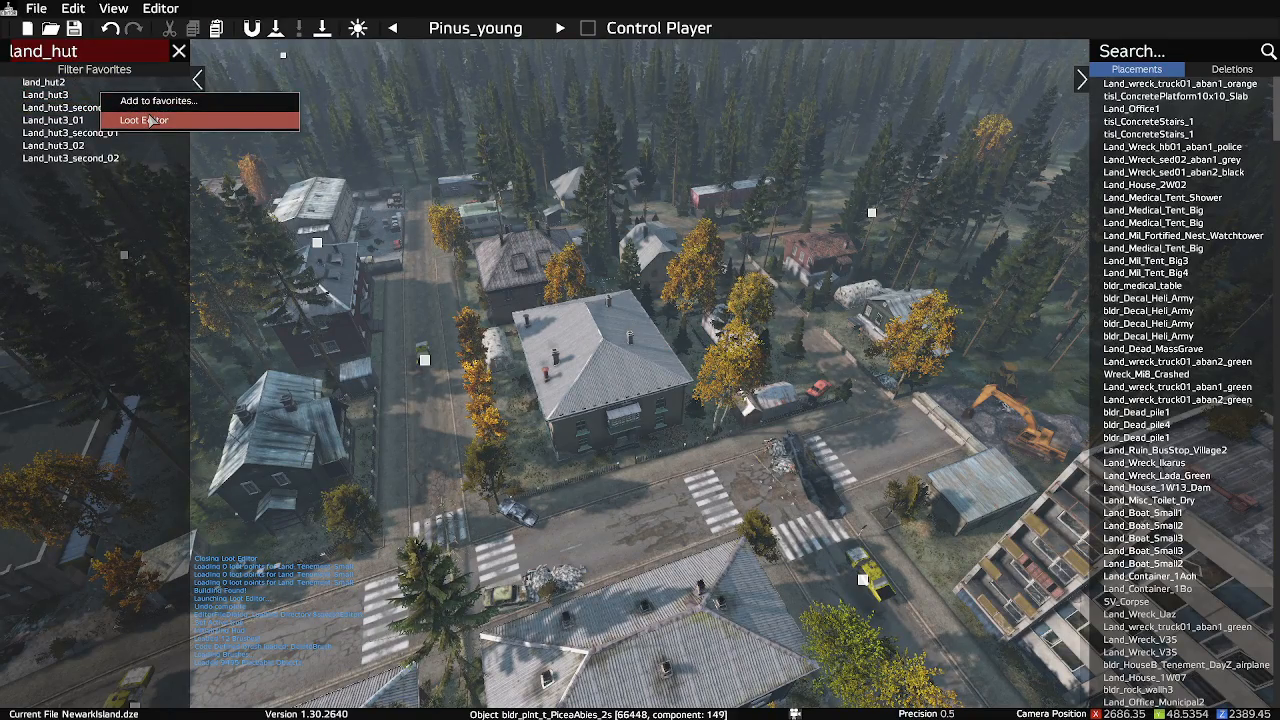
pyautogui.click(149, 120)
pyautogui.click(640, 448)
# Look around the Land_hut3 Loot Editor scene and close the editor
pyautogui.moveTo(686, 525); pyautogui.dragTo(801, 471, button='right')
pyautogui.press('w')
pyautogui.moveTo(862, 519); pyautogui.dragTo(938, 578, button='right')
pyautogui.press('w')
pyautogui.press('w')
pyautogui.moveTo(646, 489); pyautogui.dragTo(780, 480, button='right')
pyautogui.press('s')
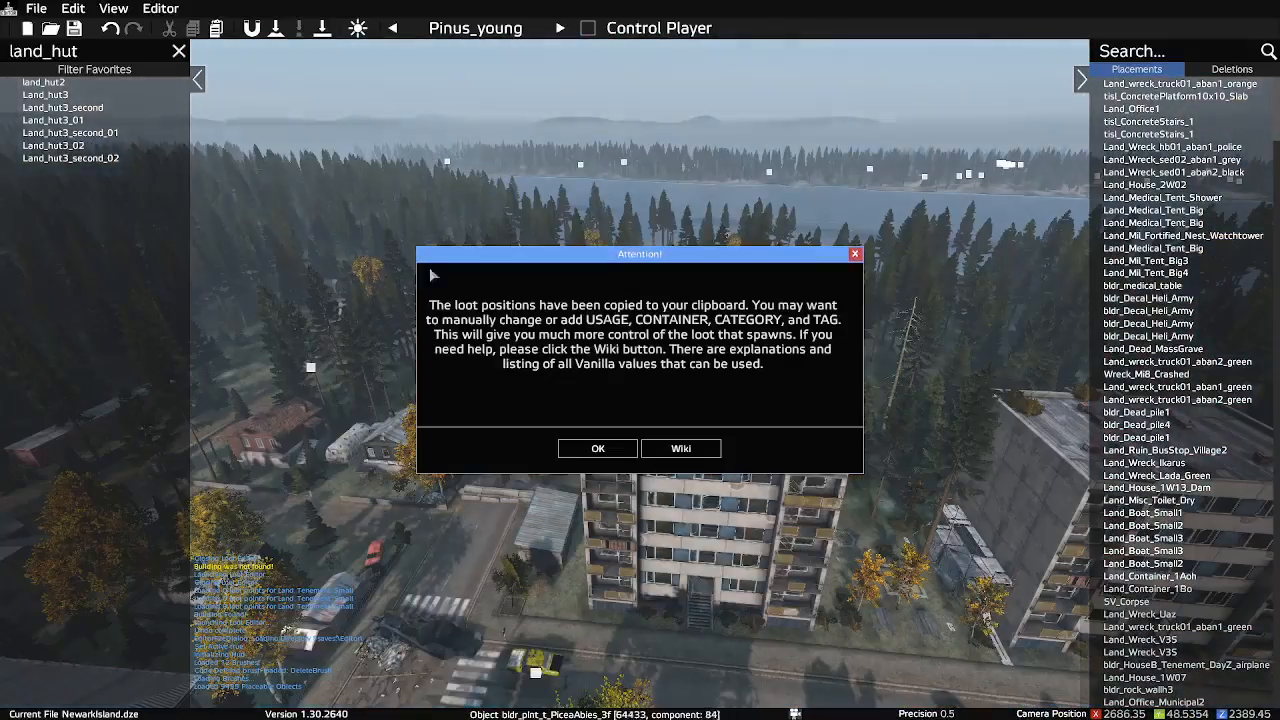
pyautogui.press('Return')
pyautogui.click(63, 107)
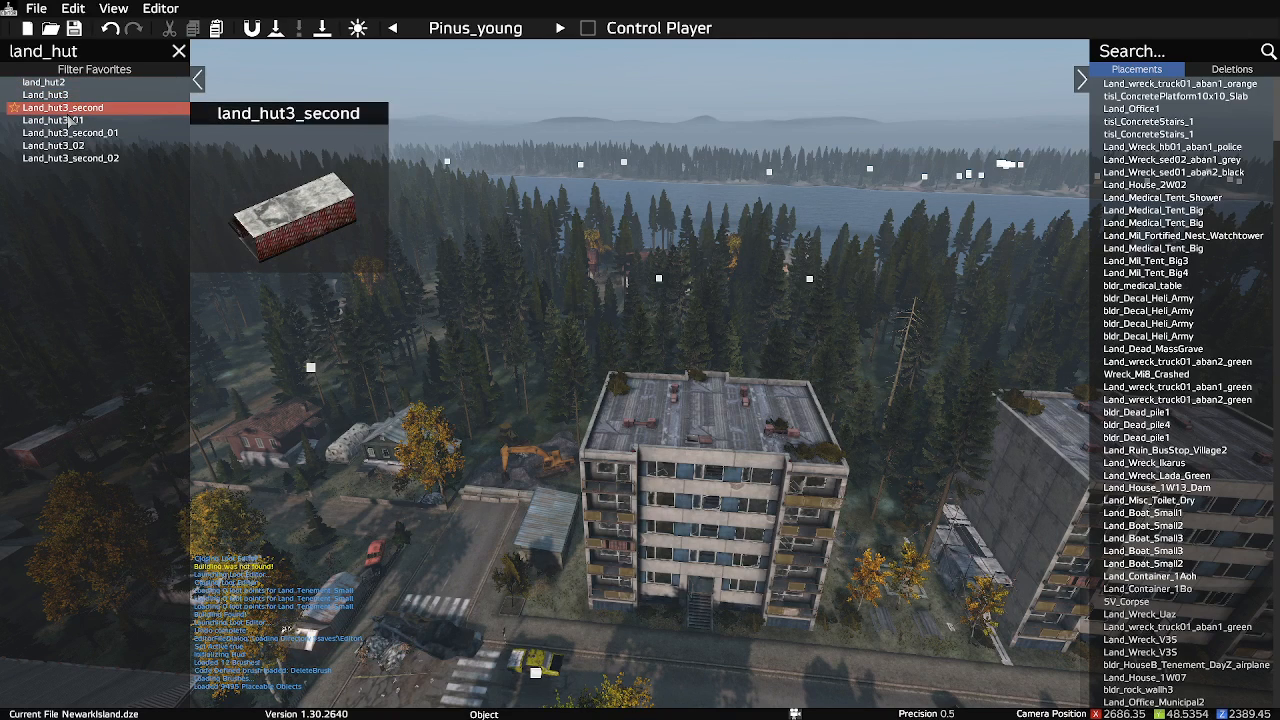
pyautogui.rightClick(76, 116)
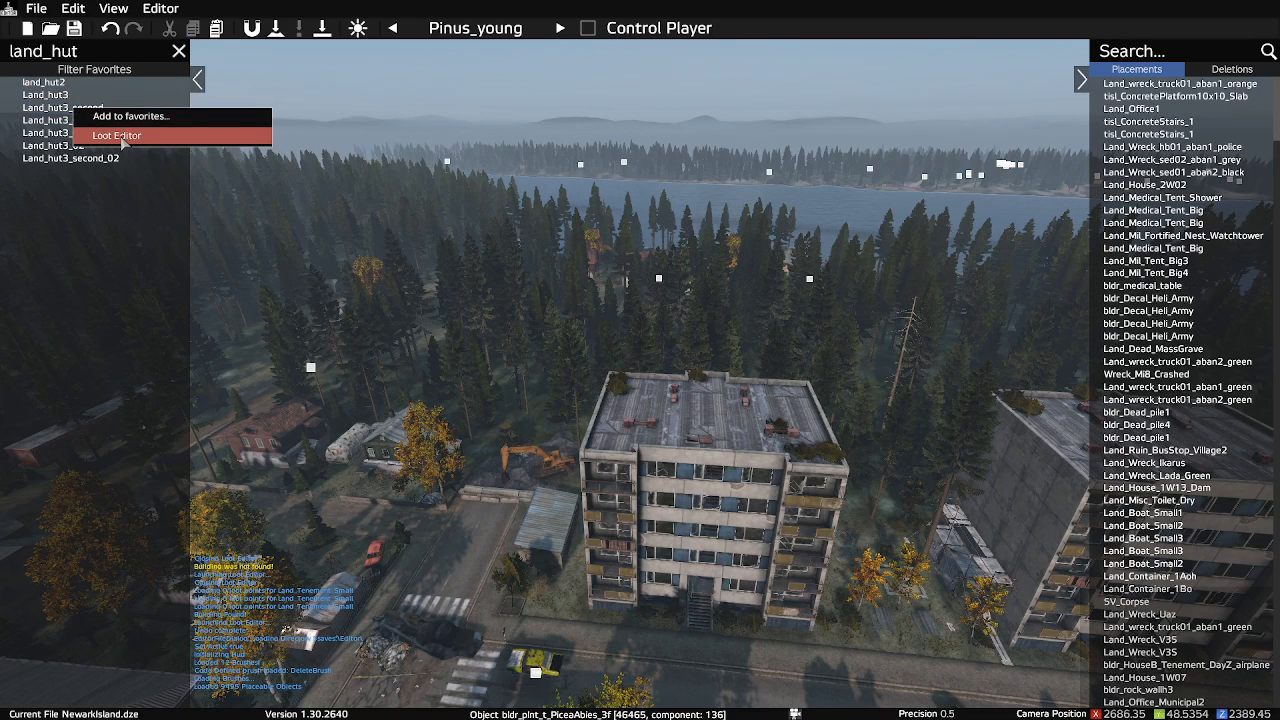
pyautogui.click(122, 137)
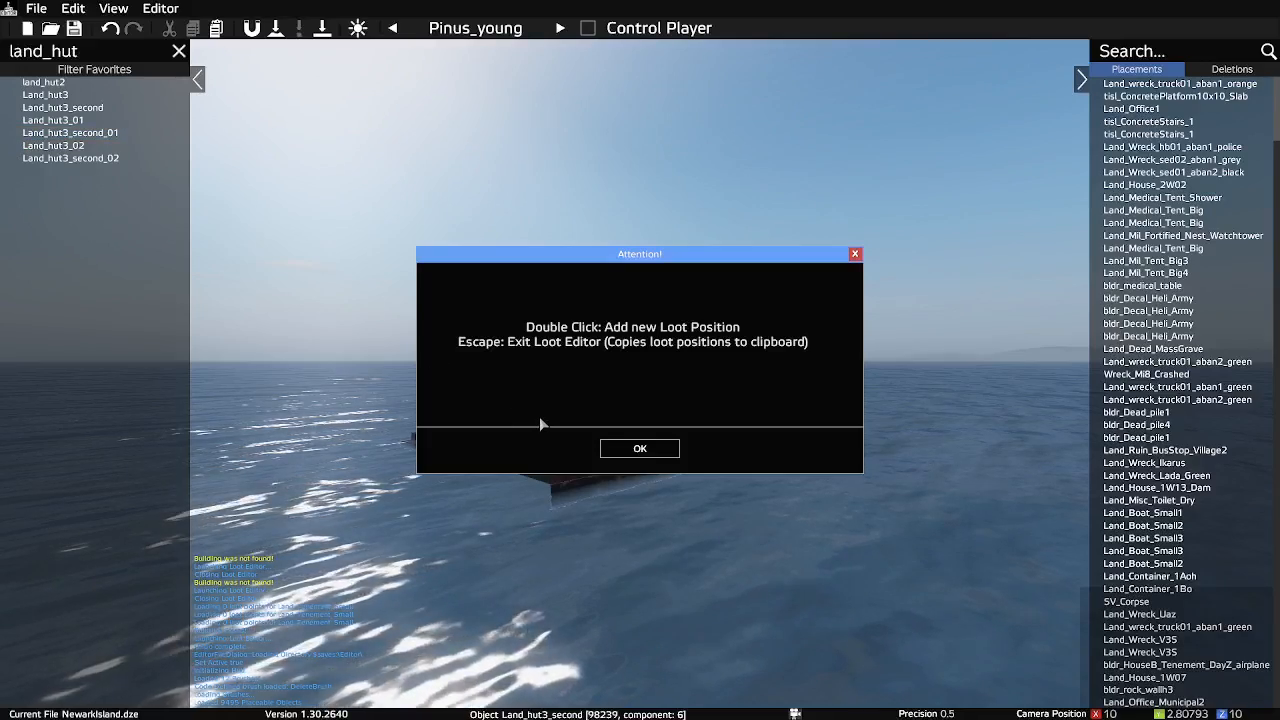
pyautogui.press('Escape')
pyautogui.click(597, 448)
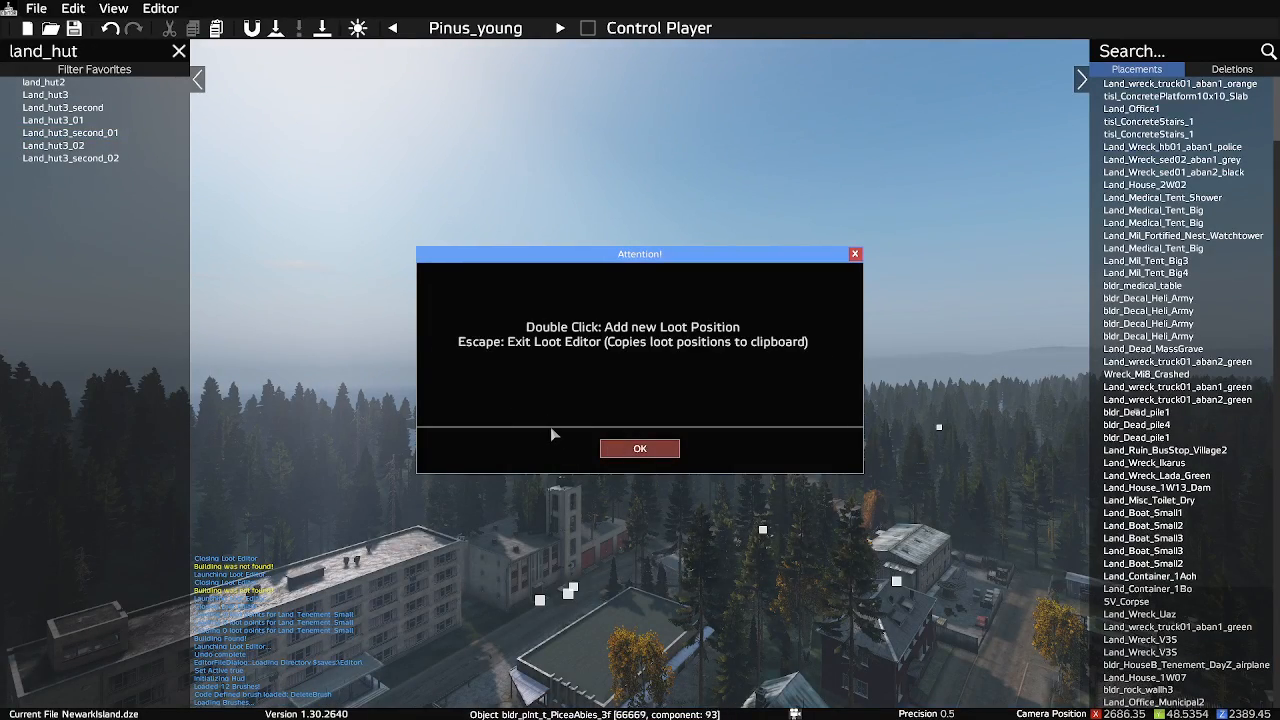
pyautogui.press('Escape')
pyautogui.press('Escape')
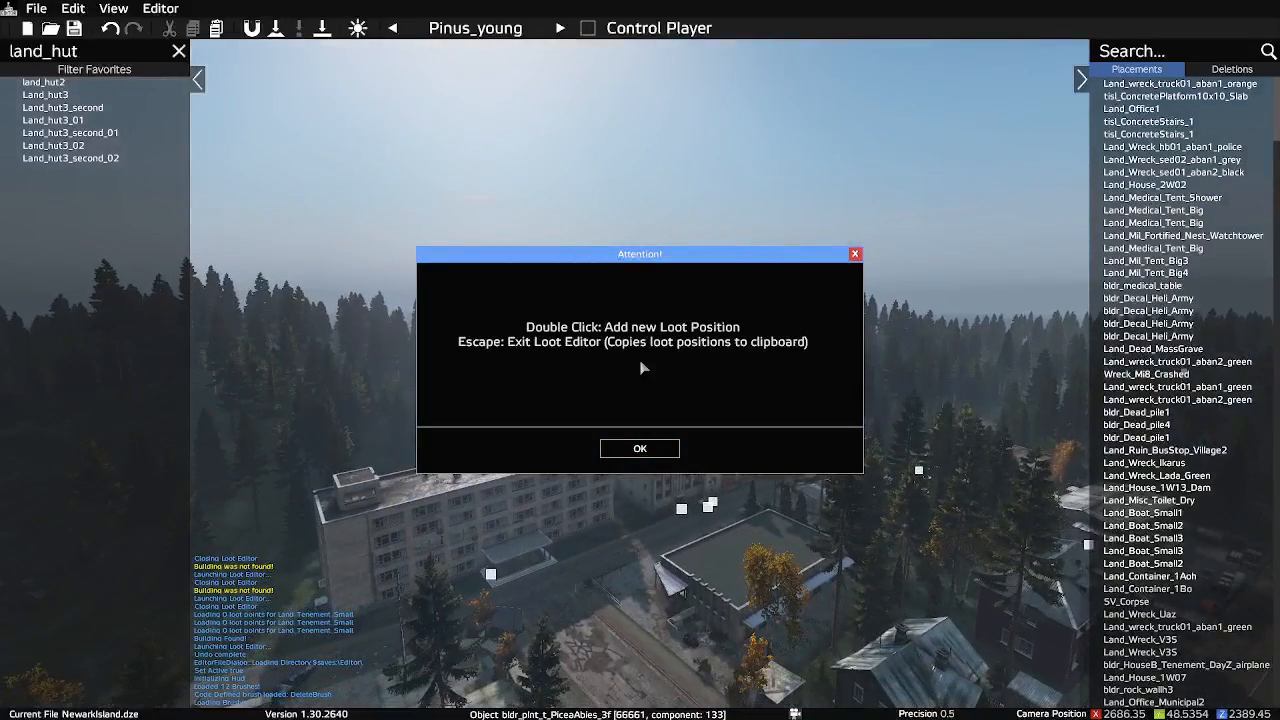
pyautogui.click(640, 448)
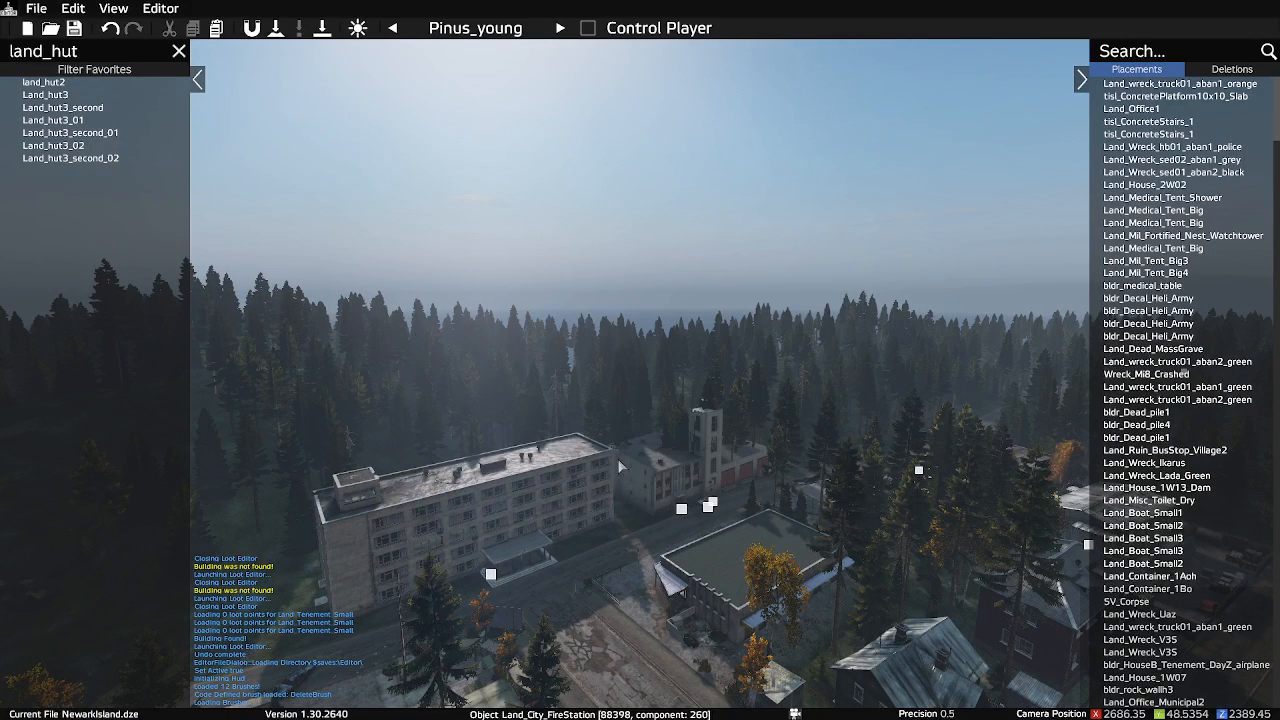
# View Land_hut3_second from several sides in the Loot Editor and exit the editor
pyautogui.rightClick(90, 110)
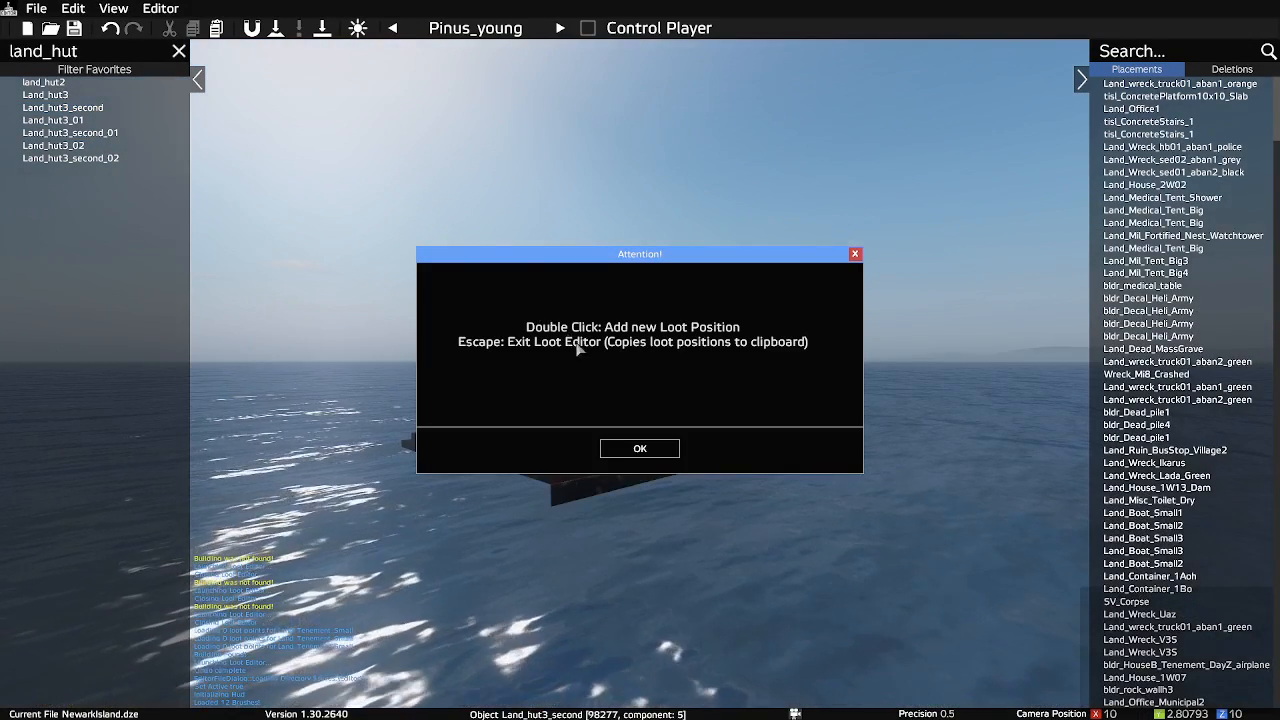
pyautogui.click(639, 450)
pyautogui.press('w')
pyautogui.moveTo(639, 452); pyautogui.dragTo(864, 506, button='right')
pyautogui.press('a')
pyautogui.press('w')
pyautogui.press('w')
pyautogui.press('w')
pyautogui.press('s')
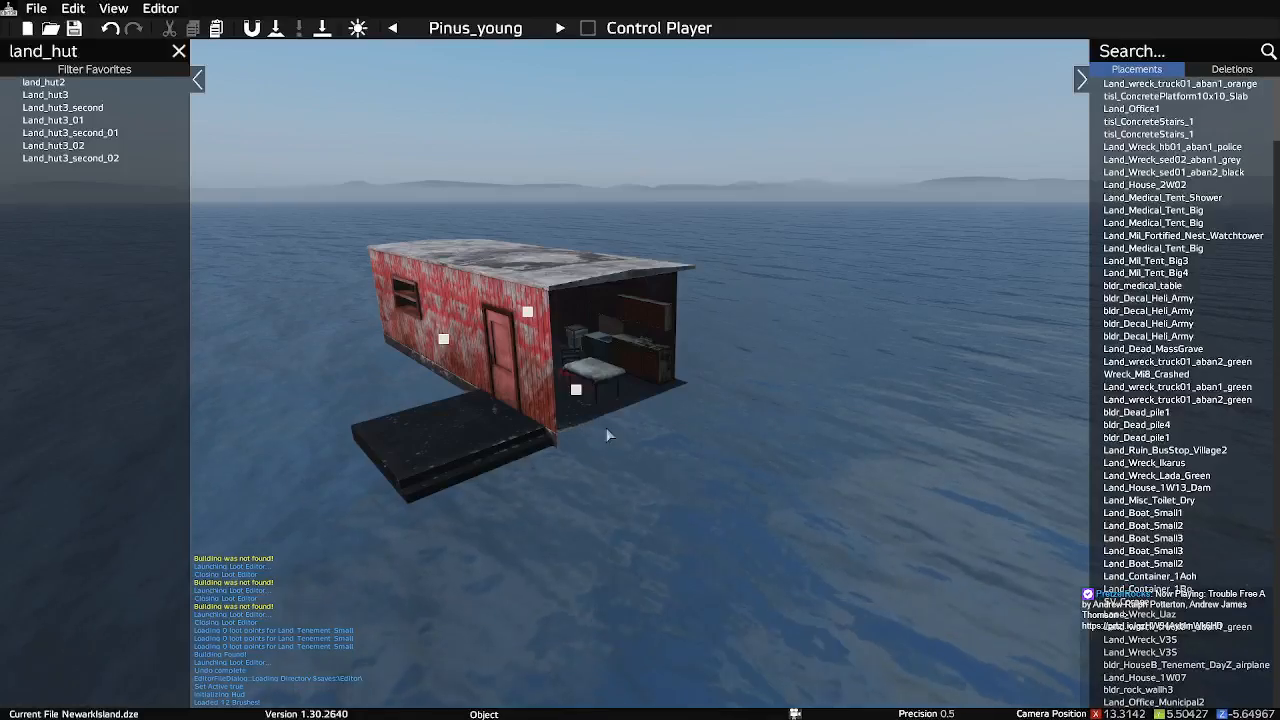
pyautogui.moveTo(621, 455); pyautogui.dragTo(592, 452, button='right')
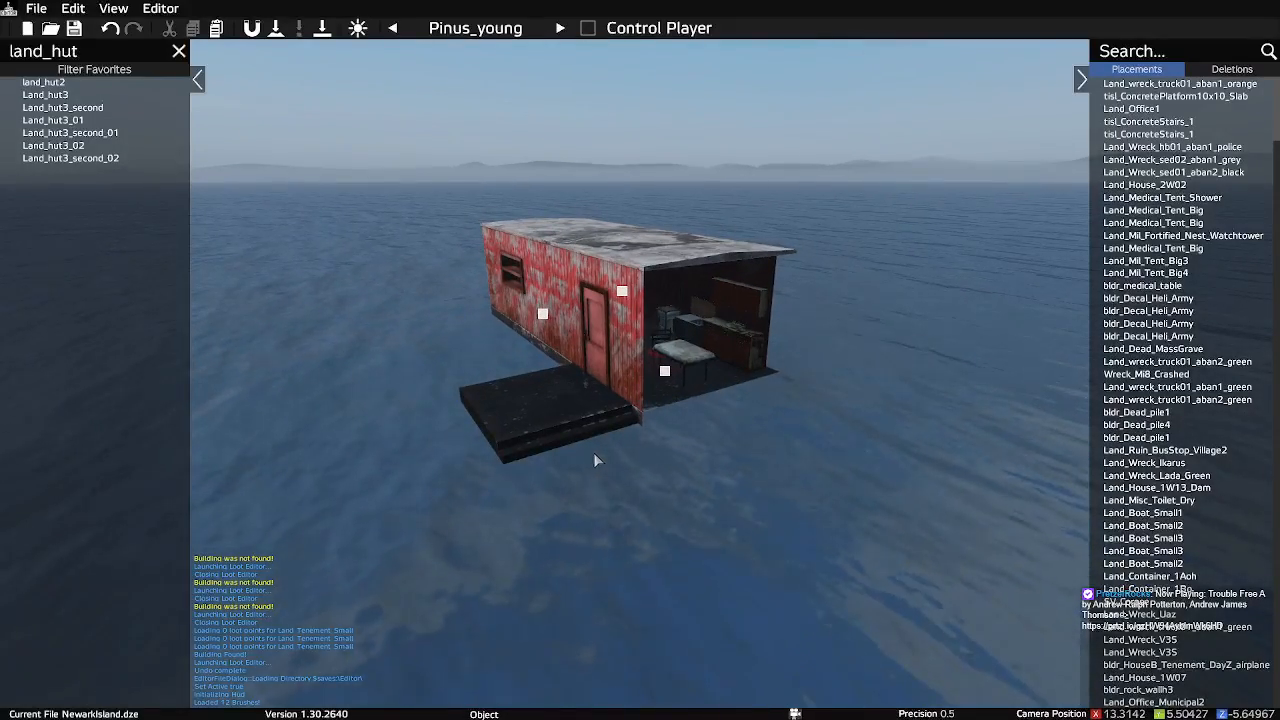
pyautogui.press('Escape')
pyautogui.click(598, 449)
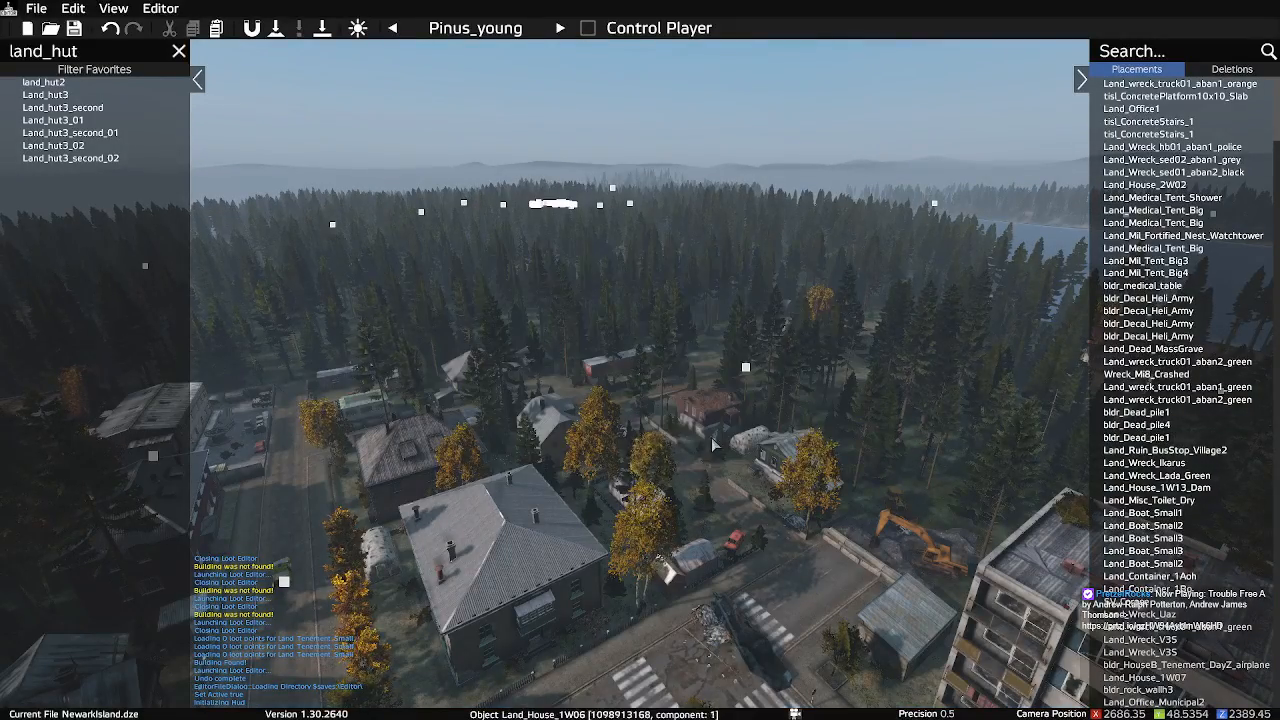
# Delete the town's fire station and undo the deletion
pyautogui.moveTo(667, 470); pyautogui.dragTo(488, 496, button='right')
pyautogui.moveTo(725, 503); pyautogui.dragTo(507, 482, button='right')
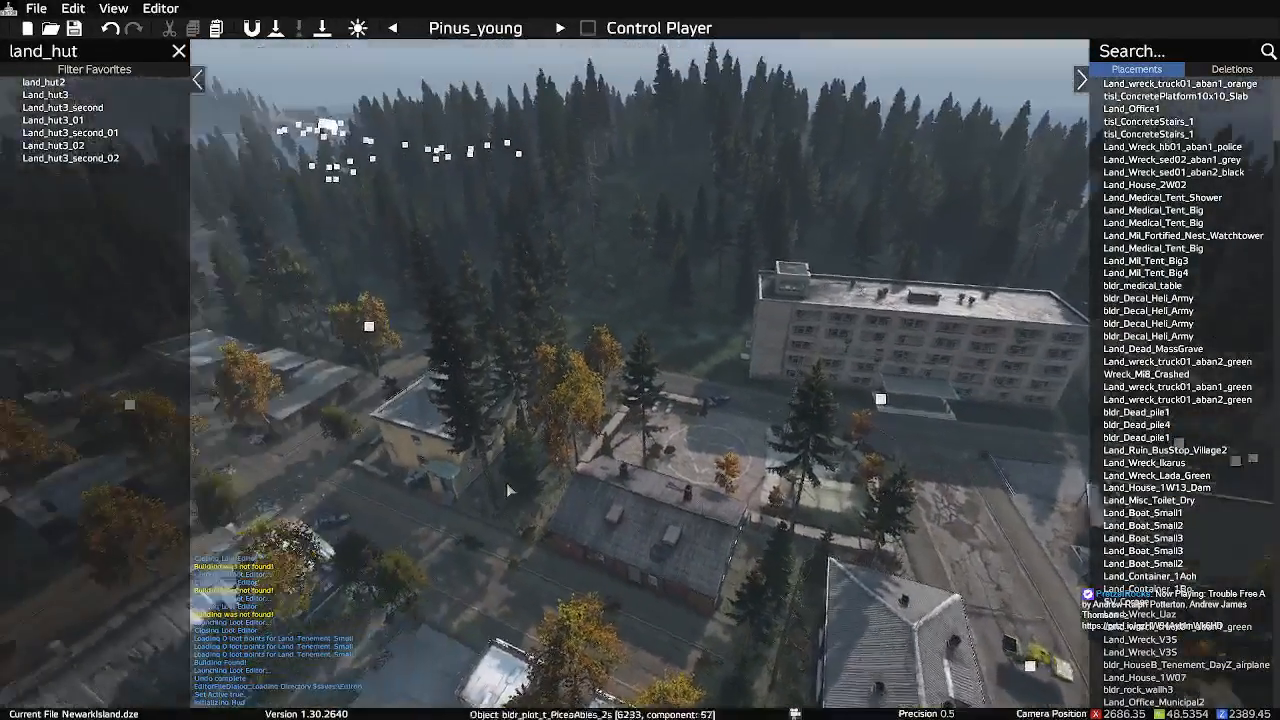
pyautogui.moveTo(640, 483); pyautogui.dragTo(650, 445, button='right')
pyautogui.press('w')
pyautogui.press('w')
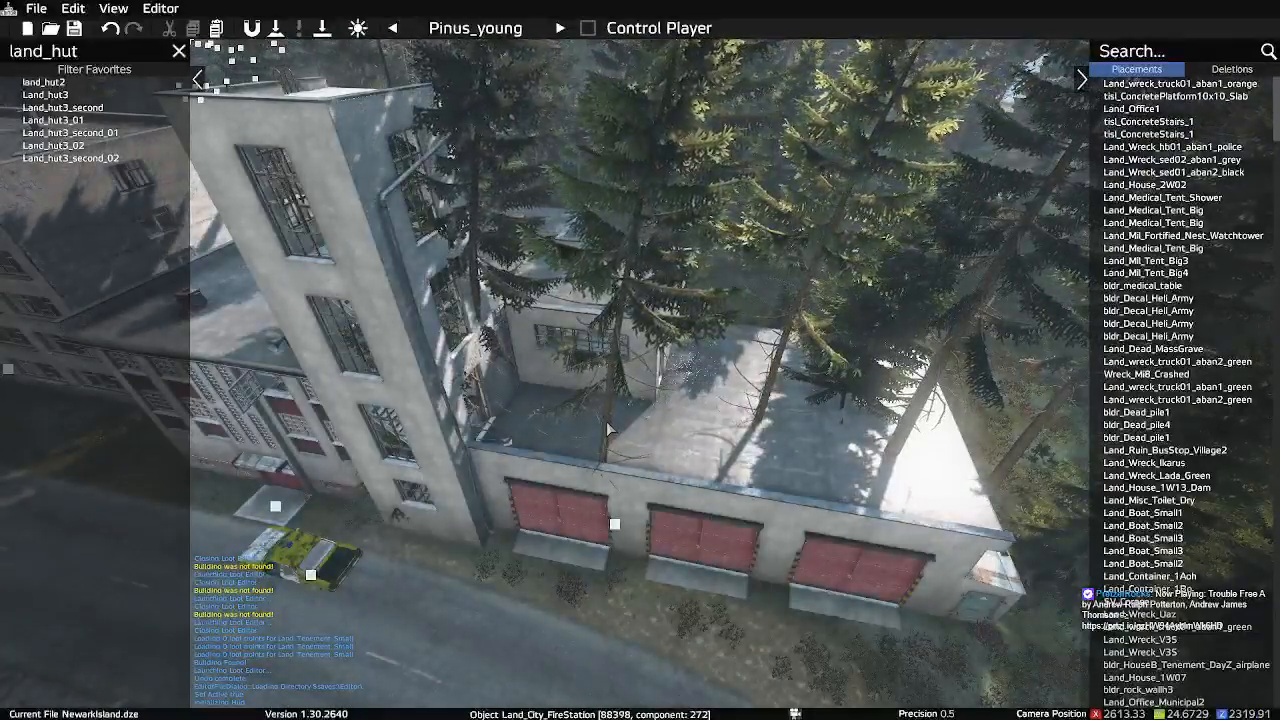
pyautogui.press('Delete')
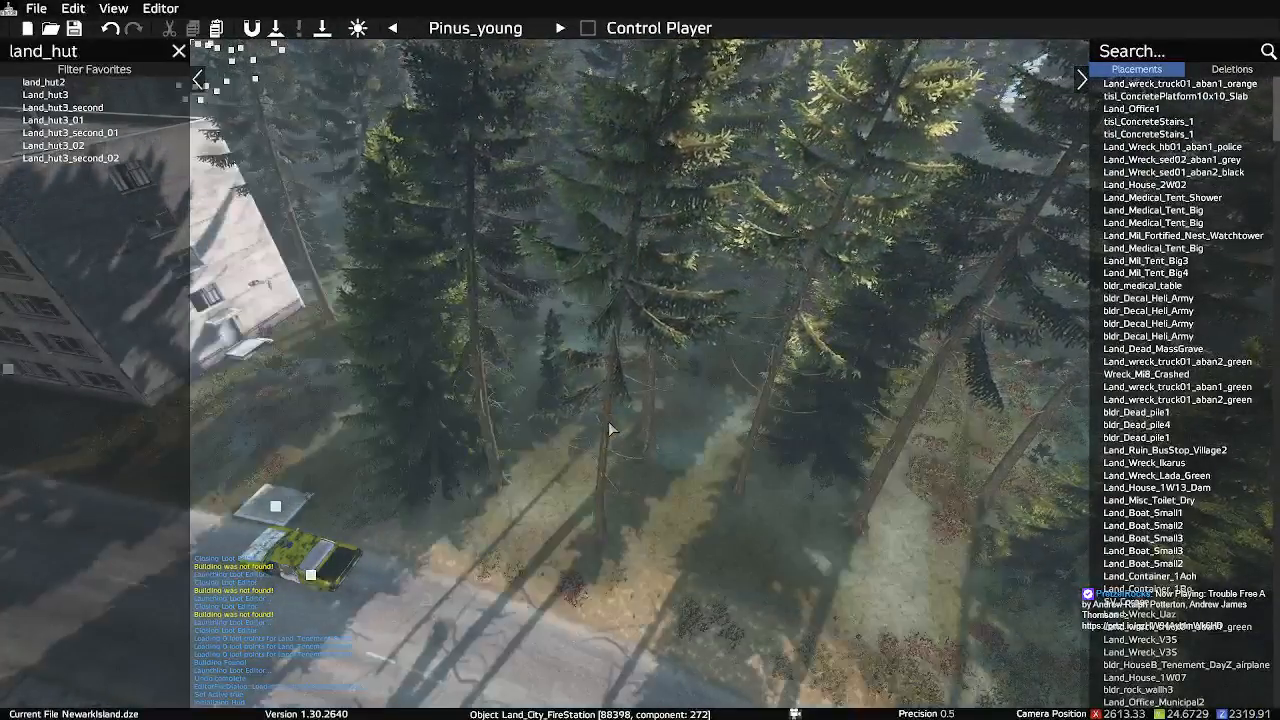
pyautogui.hotkey('ctrl', 'z')
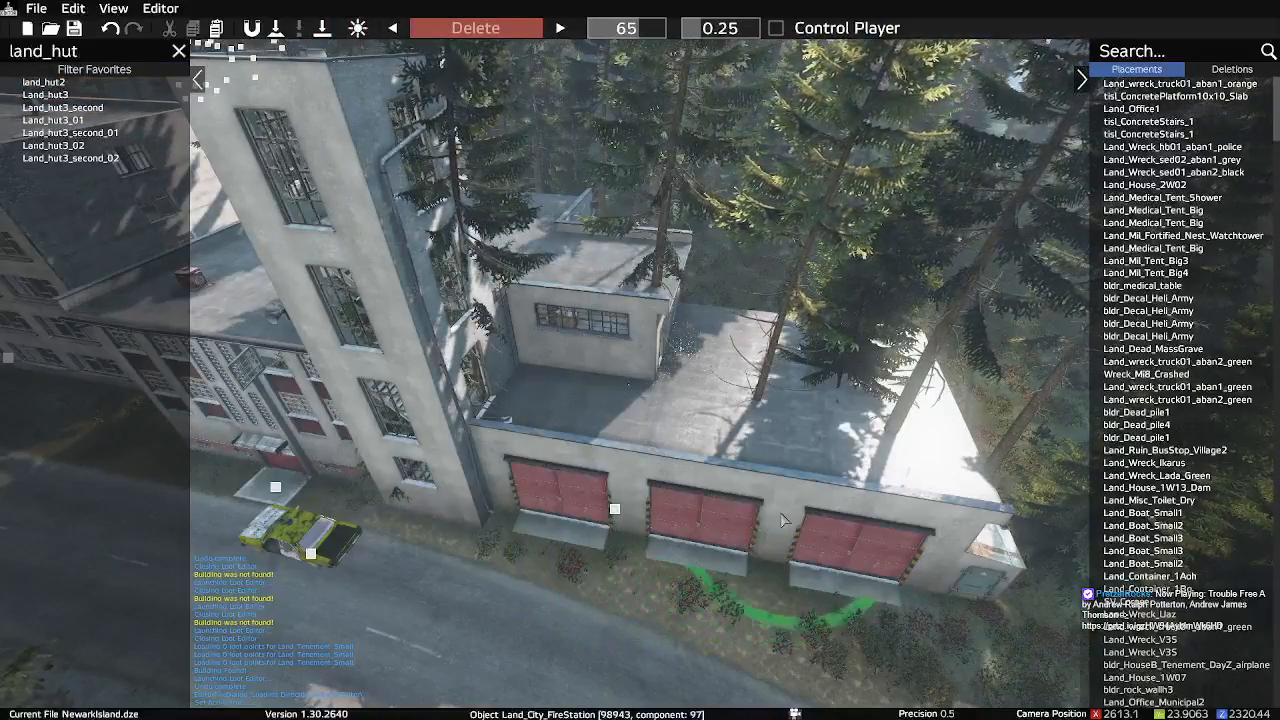
# Clear the trees overlapping the fire station with the Delete brush set to 65 and 0.25
pyautogui.click(859, 413)
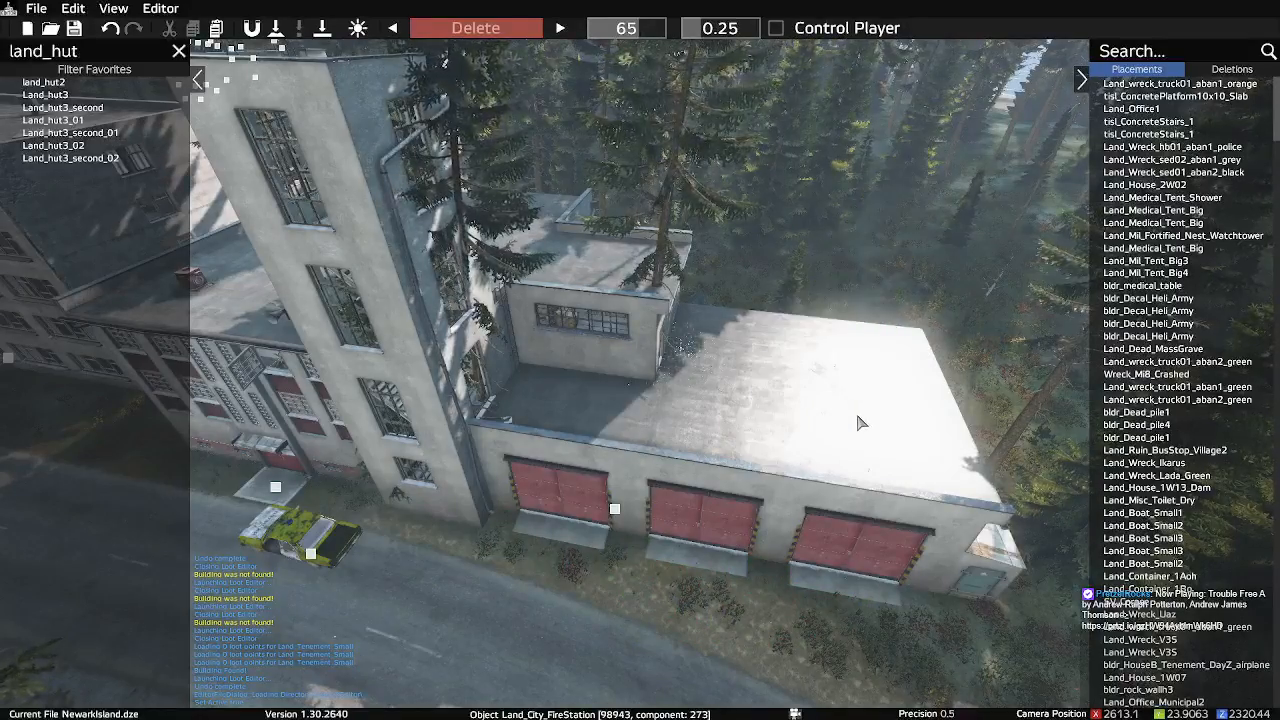
pyautogui.click(692, 405)
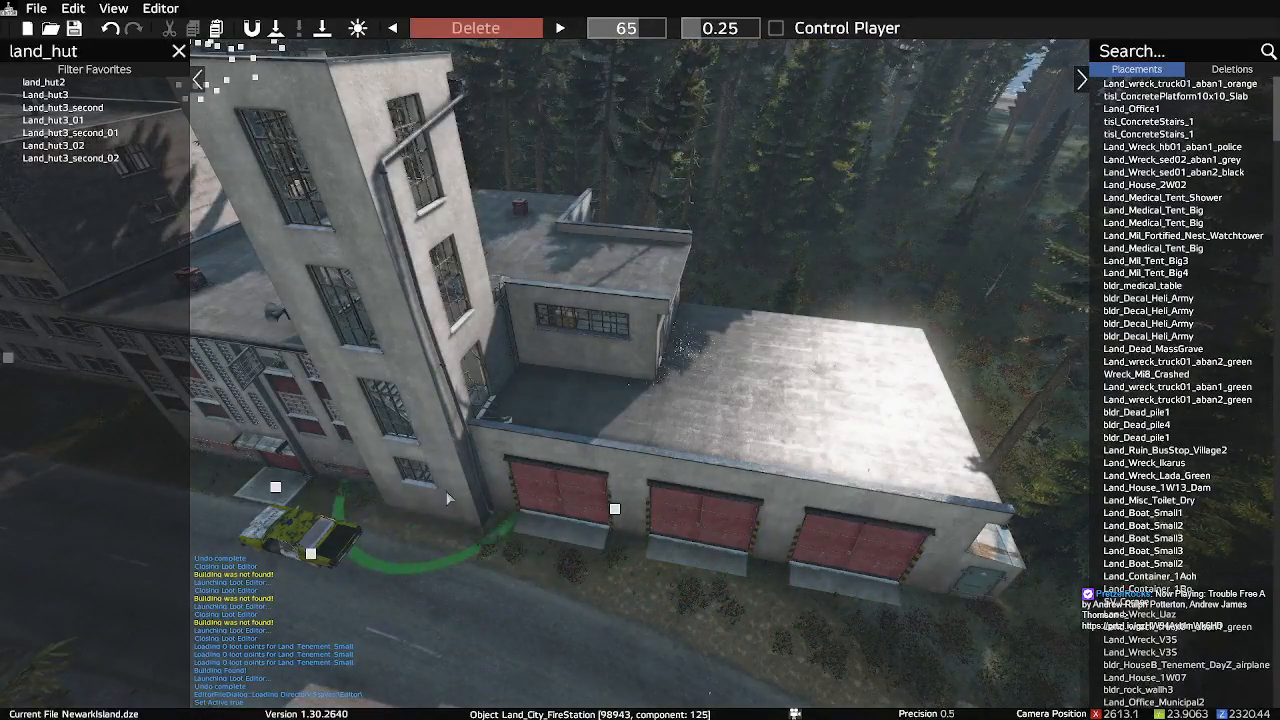
pyautogui.press('a')
pyautogui.moveTo(515, 520); pyautogui.dragTo(623, 501, button='right')
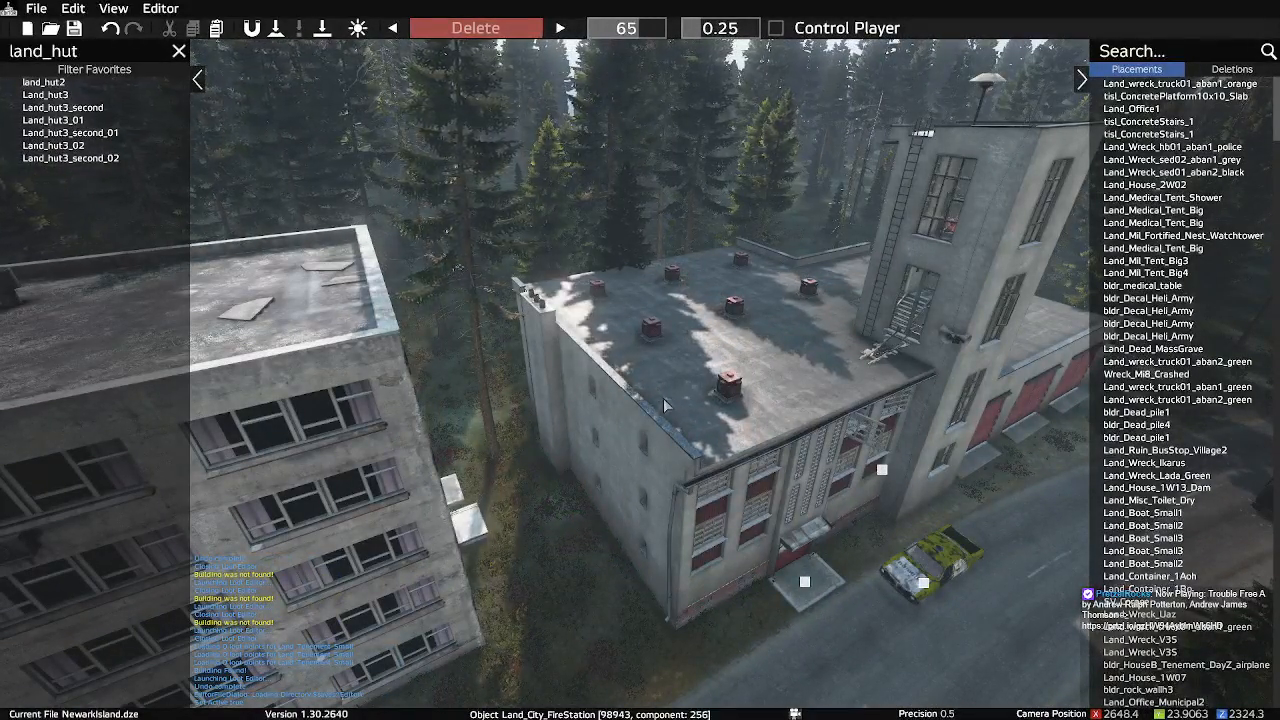
# Examine the floors and surroundings of the fire station to see where the terrain pokes through the building
pyautogui.press('w')
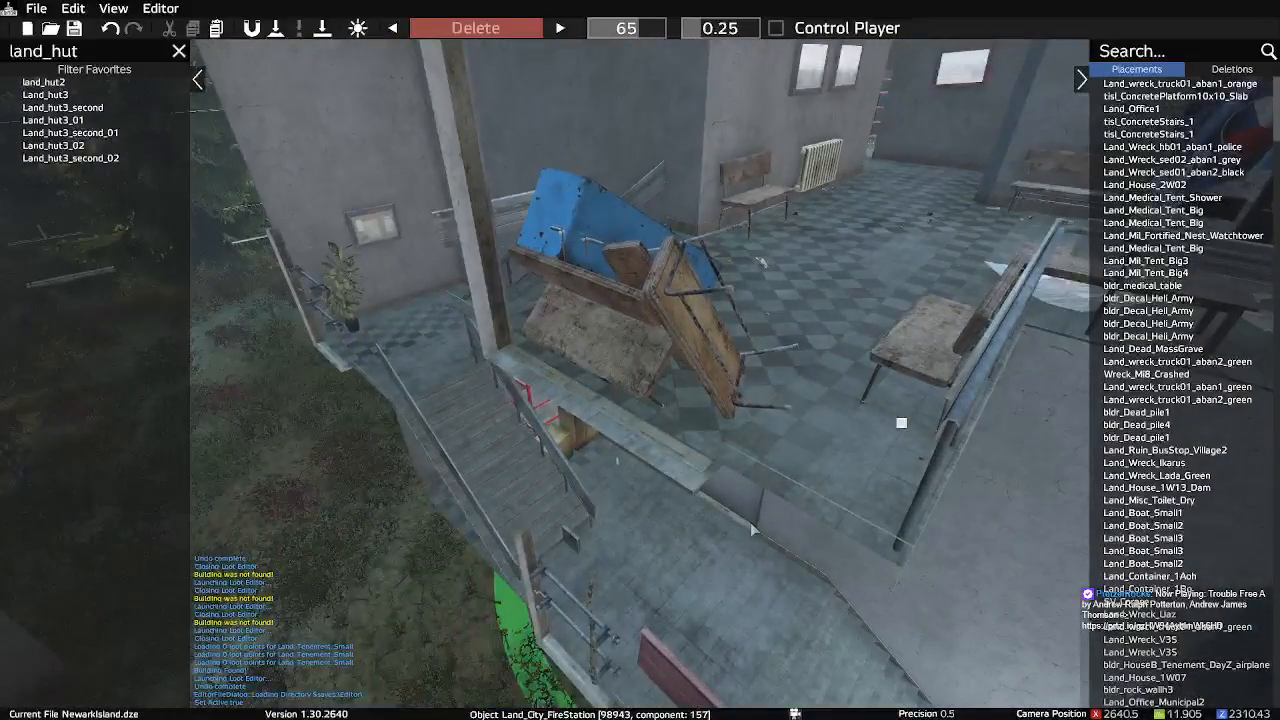
pyautogui.moveTo(754, 530); pyautogui.dragTo(667, 532, button='right')
pyautogui.press('w')
pyautogui.moveTo(638, 487); pyautogui.dragTo(772, 464, button='right')
pyautogui.press('w')
pyautogui.press('w')
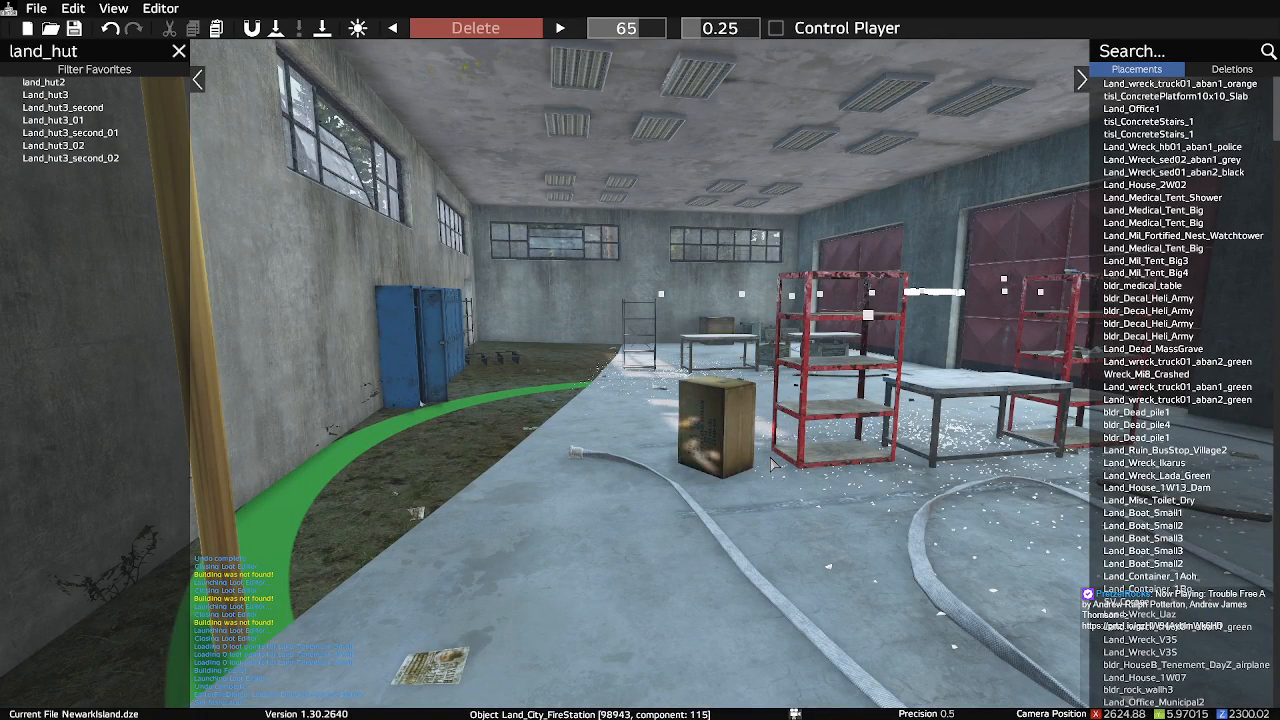
pyautogui.moveTo(772, 464); pyautogui.dragTo(535, 440, button='right')
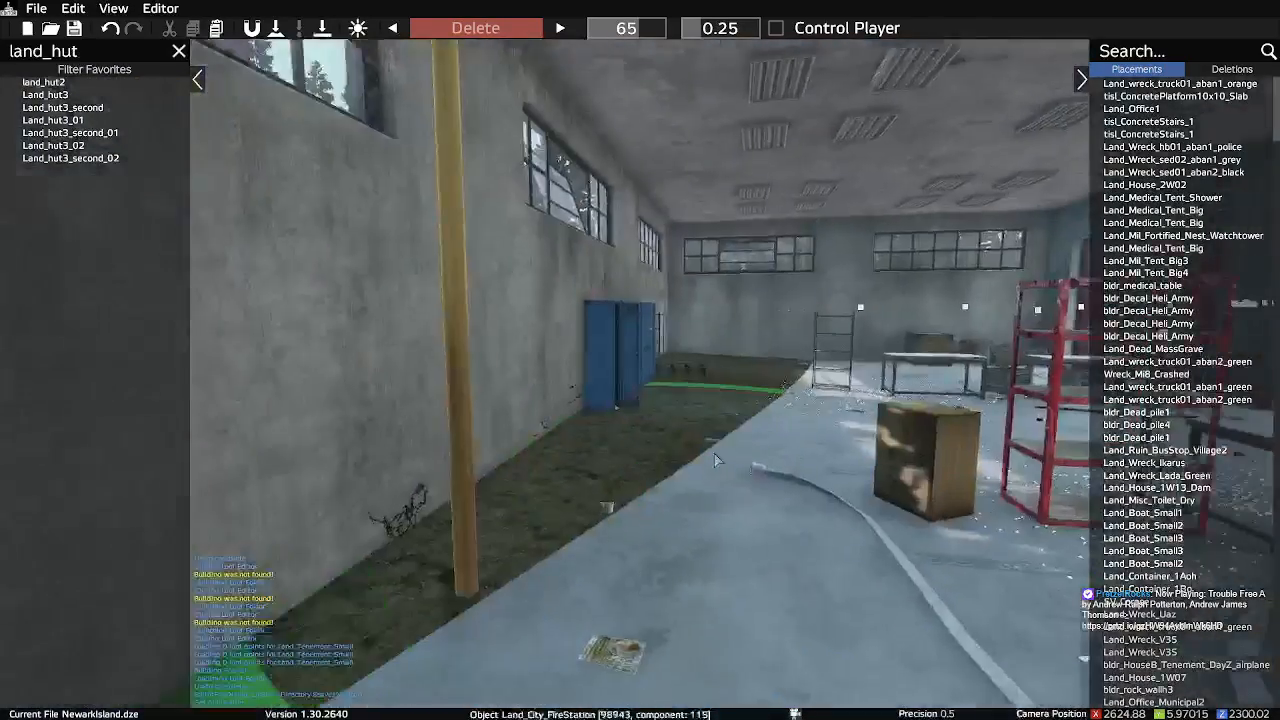
pyautogui.press('w')
pyautogui.press('s')
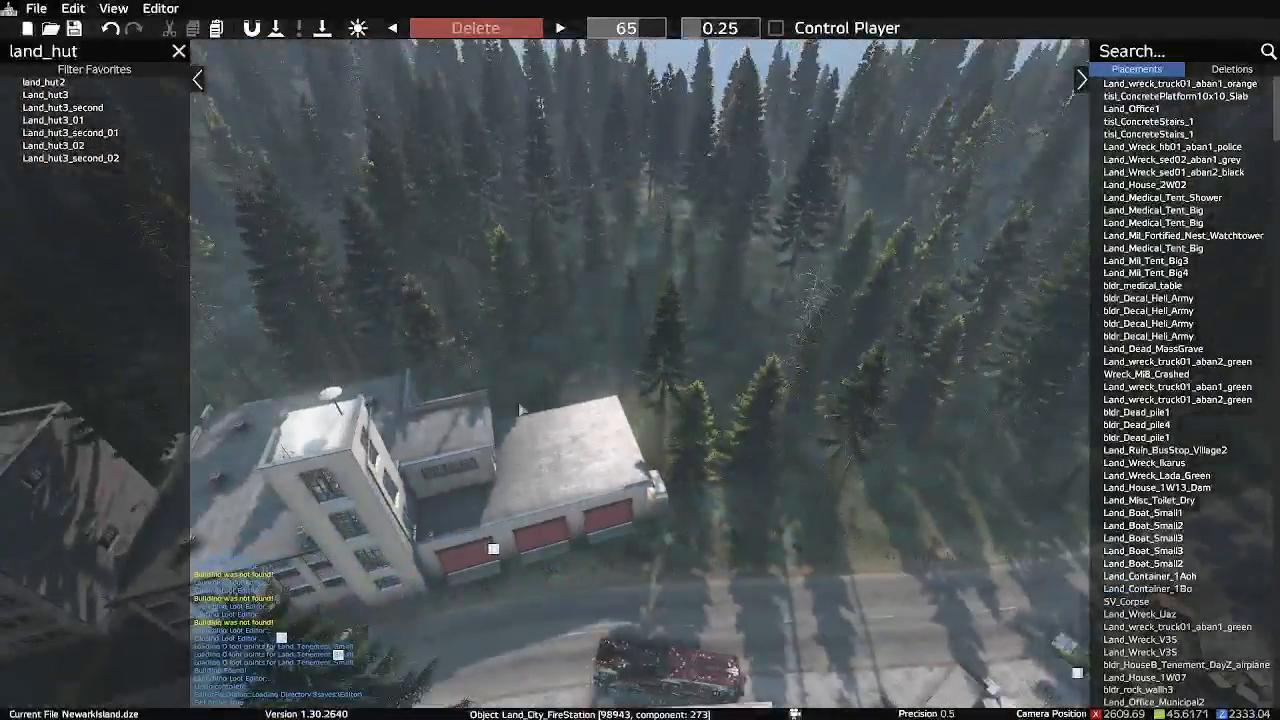
pyautogui.moveTo(729, 328); pyautogui.dragTo(800, 350, button='right')
pyautogui.press('a')
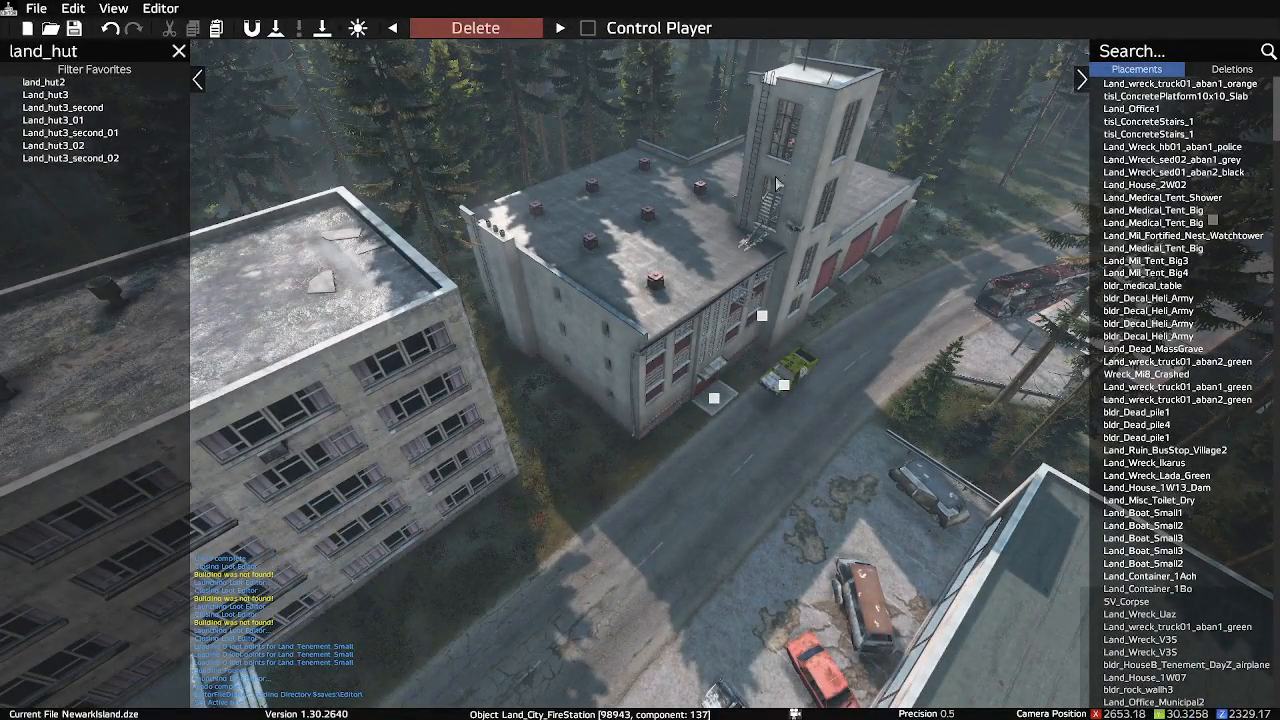
# Adjust the fire station's Y position to 4.18918 in its properties and apply the change
pyautogui.moveTo(487, 130); pyautogui.dragTo(876, 430)
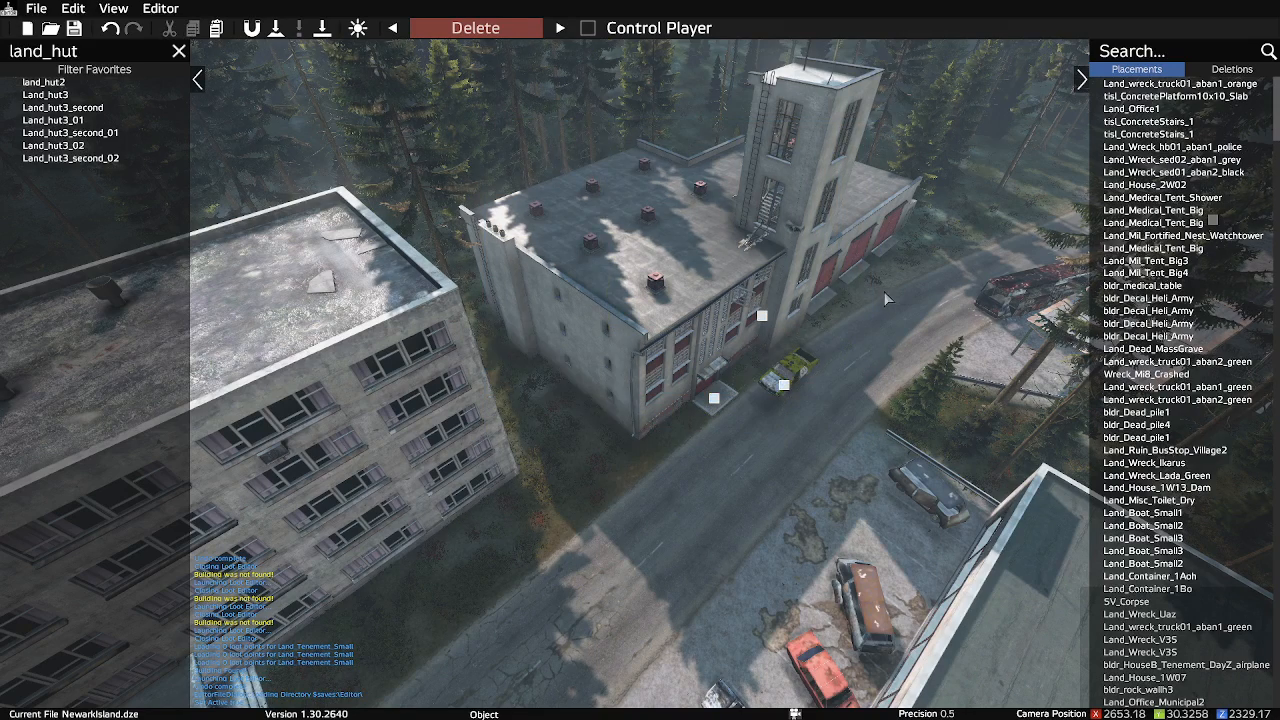
pyautogui.rightClick(762, 318)
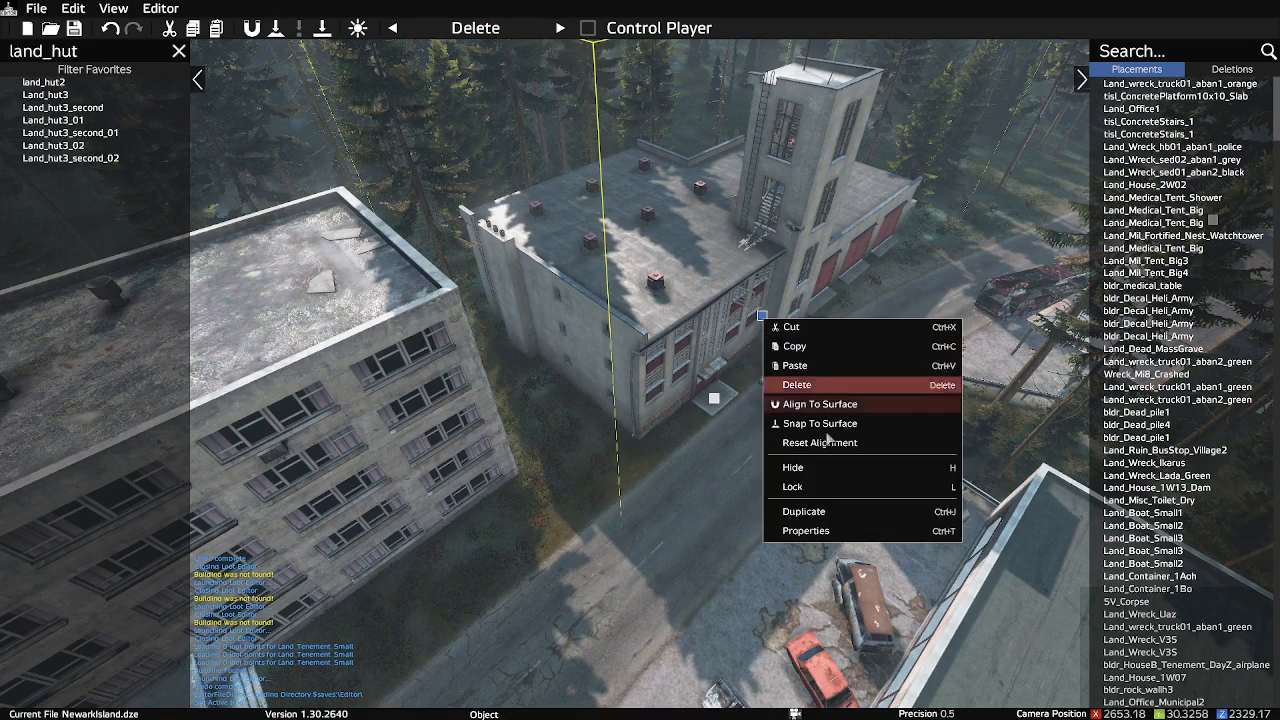
pyautogui.click(838, 531)
pyautogui.moveTo(660, 262); pyautogui.dragTo(680, 451)
pyautogui.scroll(1, 705, 538)
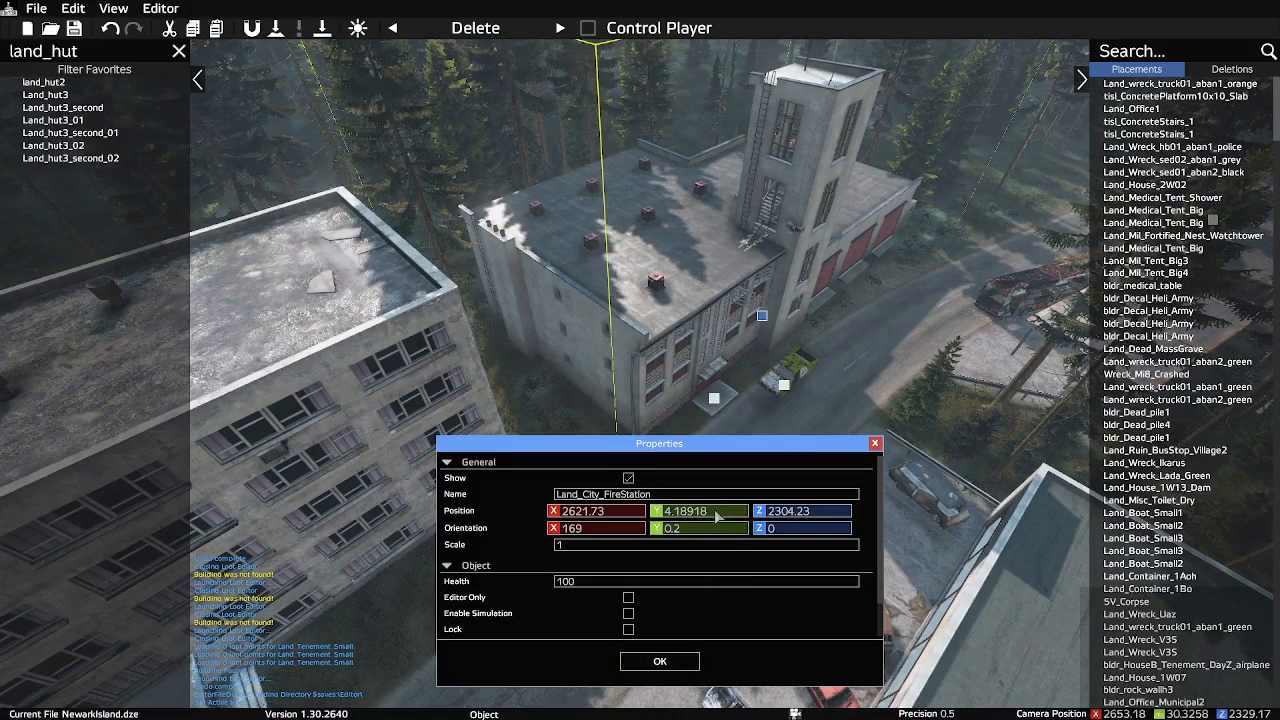
pyautogui.scroll(1, 716, 516)
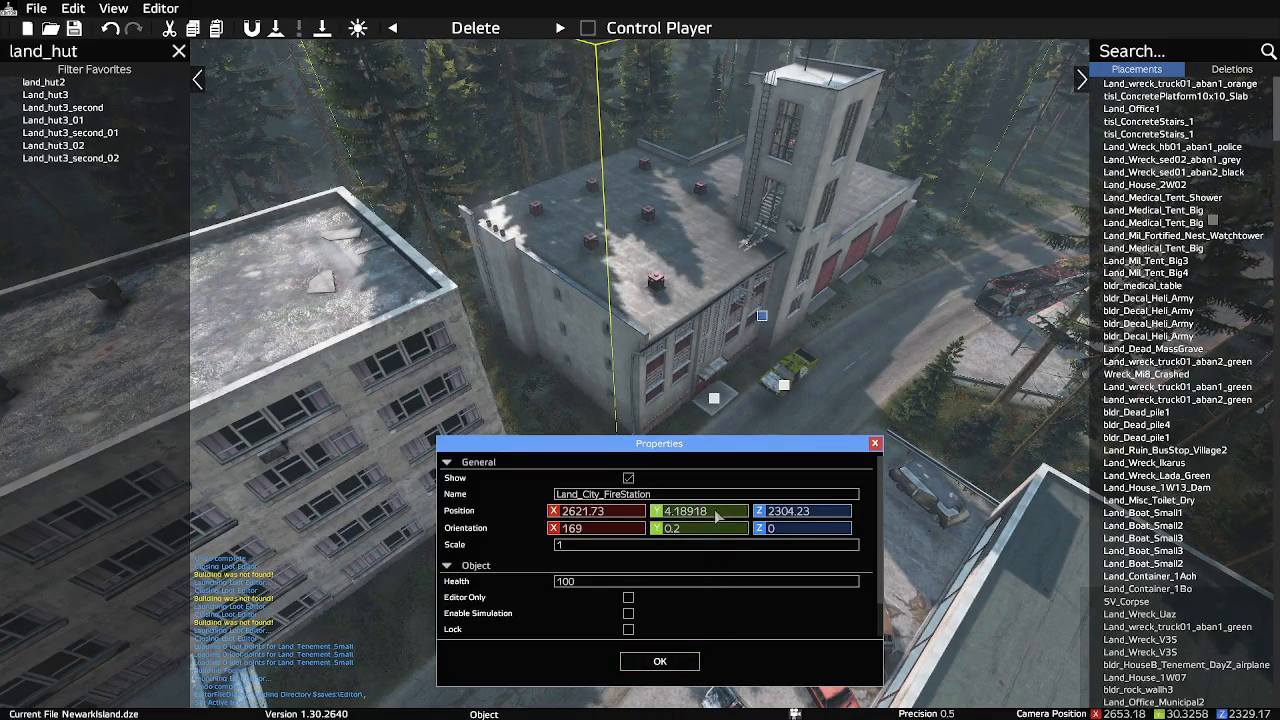
pyautogui.click(697, 659)
# Set the fire station's Y orientation to 1.1 in its properties while watching the terrain on the workshop floor
pyautogui.press('w')
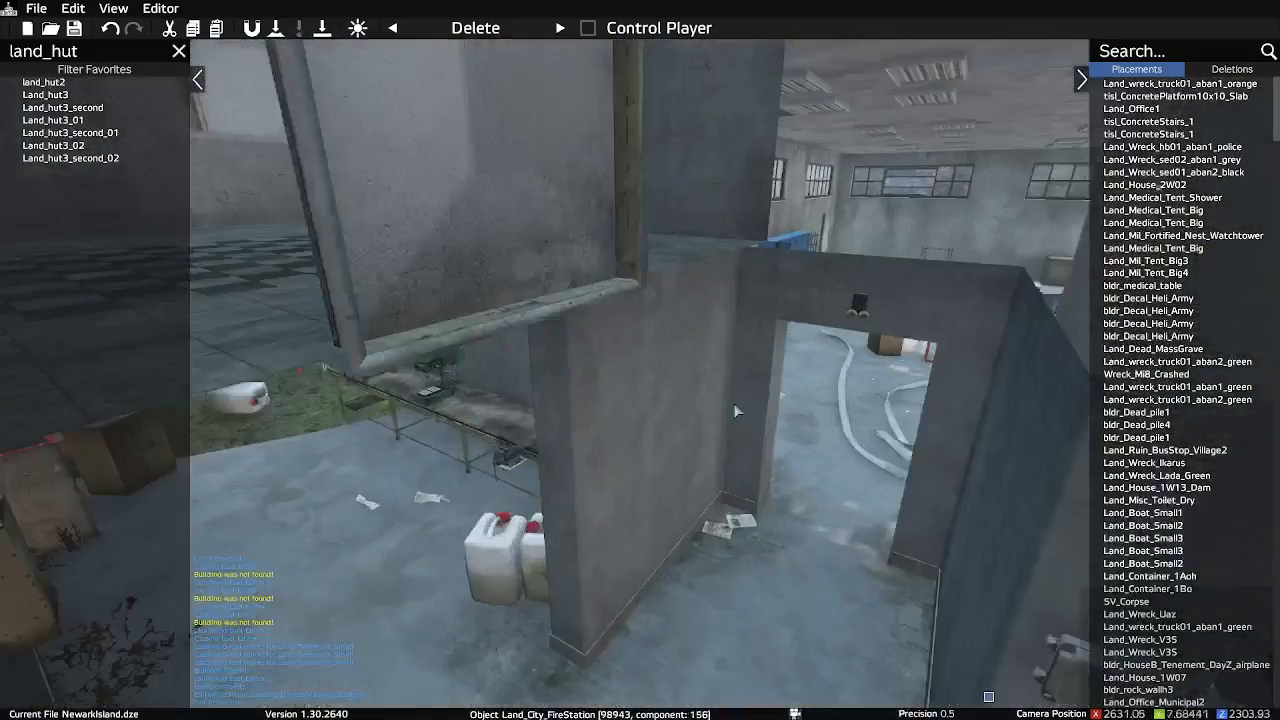
pyautogui.press('w')
pyautogui.moveTo(736, 410); pyautogui.dragTo(797, 430, button='right')
pyautogui.press('w')
pyautogui.press('q')
pyautogui.press('w')
pyautogui.press('s')
pyautogui.press('w')
pyautogui.press('a')
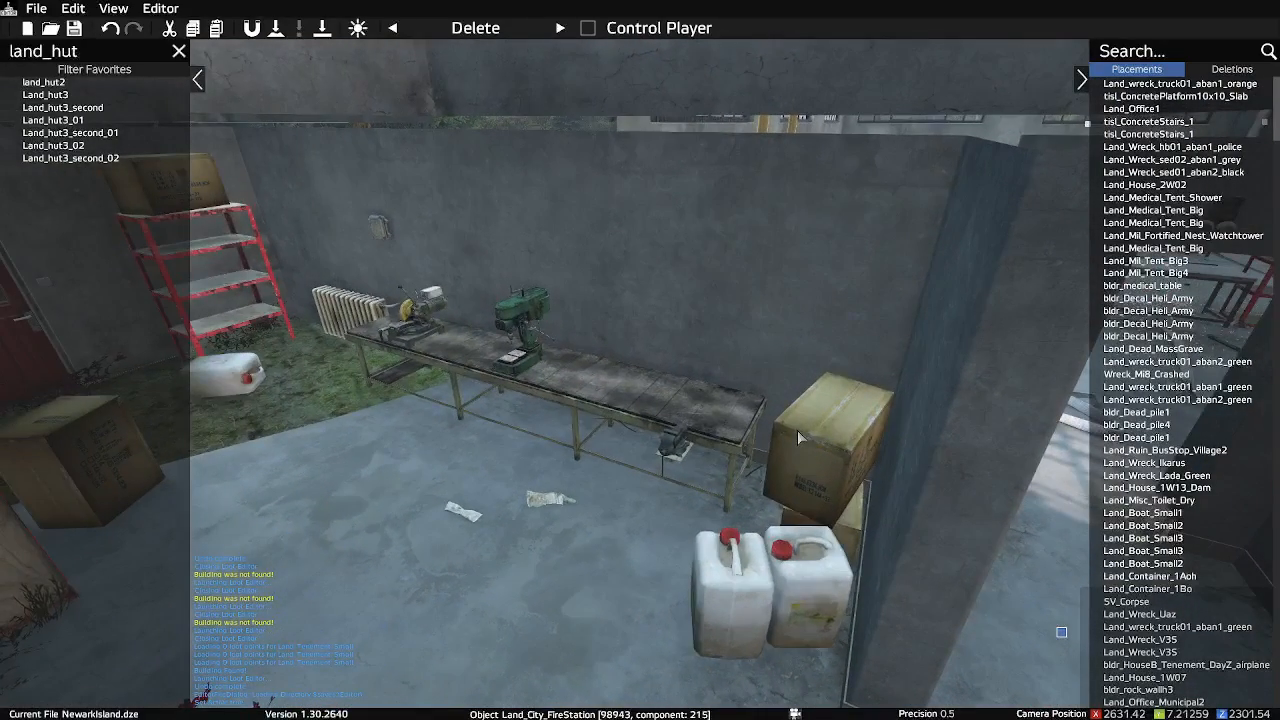
pyautogui.rightClick(1067, 636)
pyautogui.click(1096, 621)
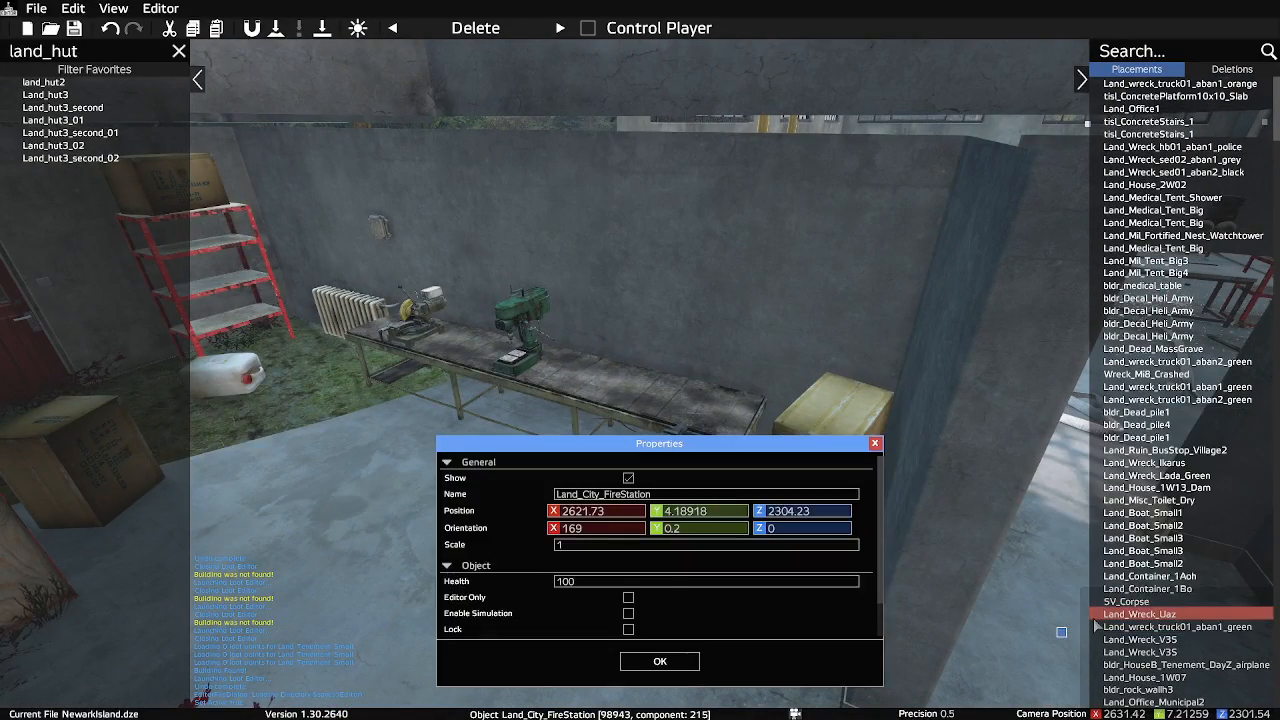
pyautogui.moveTo(693, 452); pyautogui.dragTo(899, 392)
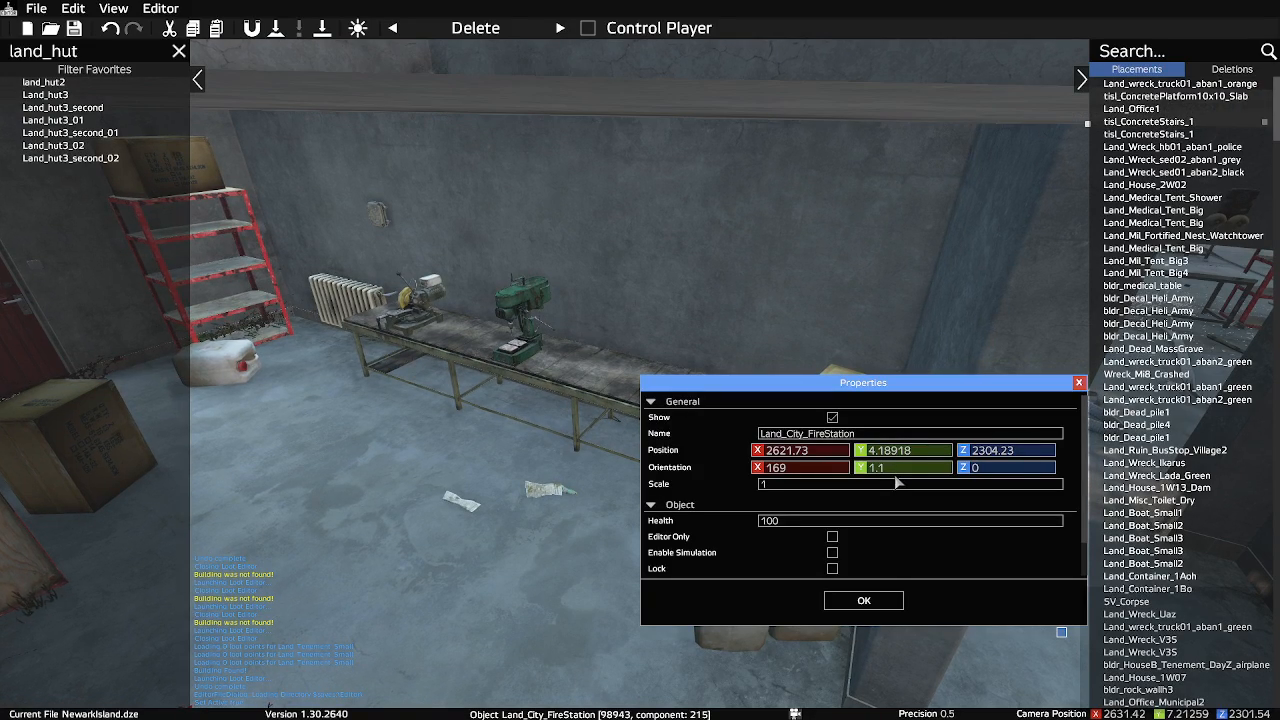
pyautogui.click(864, 601)
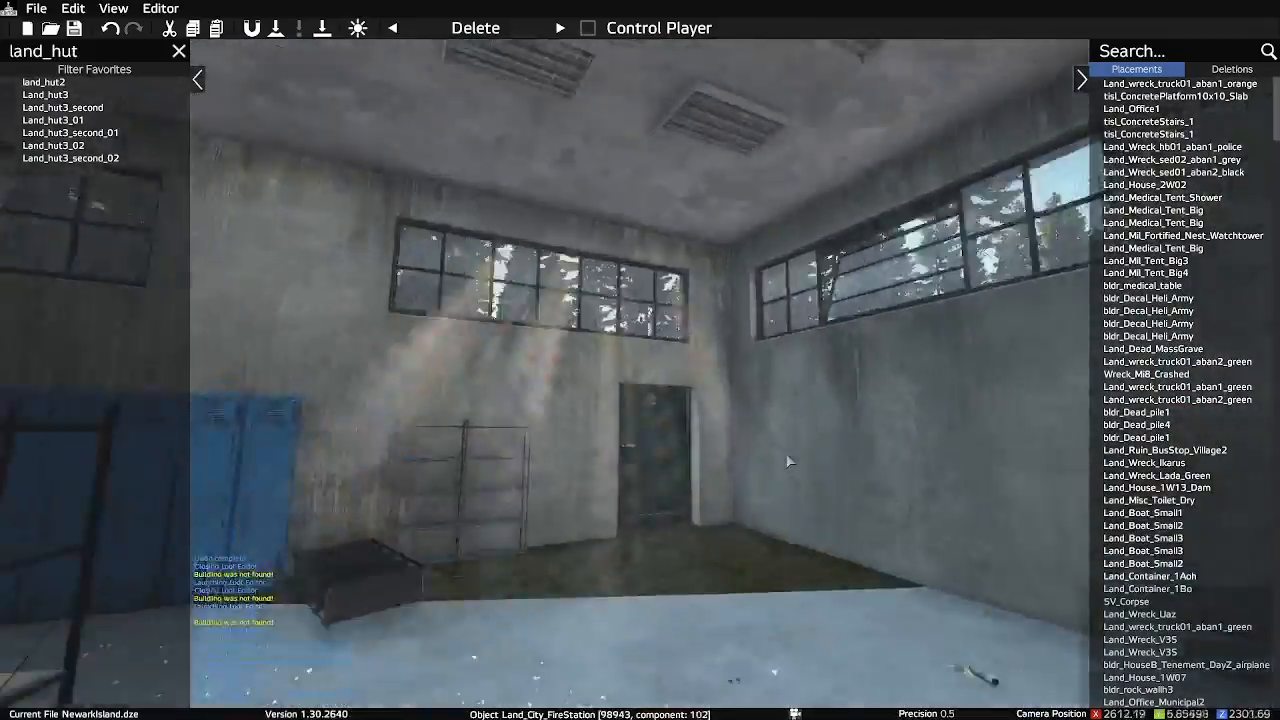
# Raise the fire station to a Y position of 4.28918 in its properties
pyautogui.press('w')
pyautogui.moveTo(787, 461); pyautogui.dragTo(852, 533, button='right')
pyautogui.press('s')
pyautogui.press('a')
pyautogui.press('d')
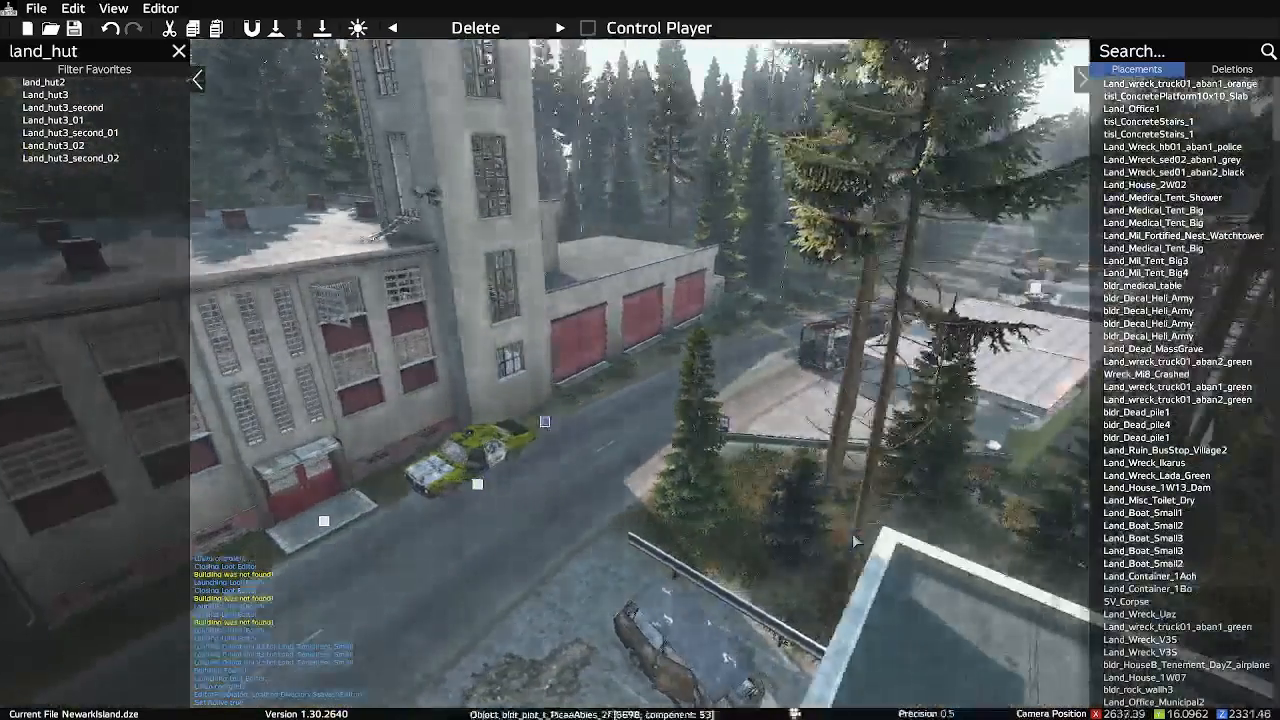
pyautogui.rightClick(547, 424)
pyautogui.click(661, 635)
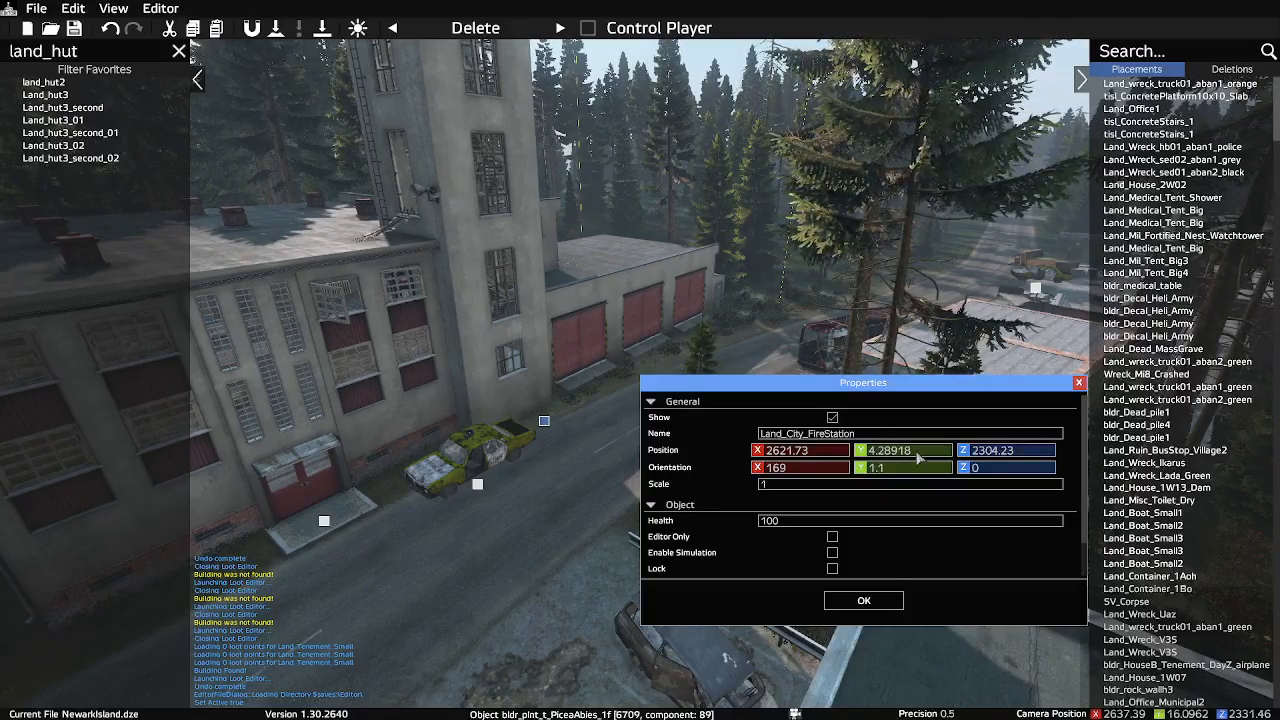
pyautogui.click(860, 601)
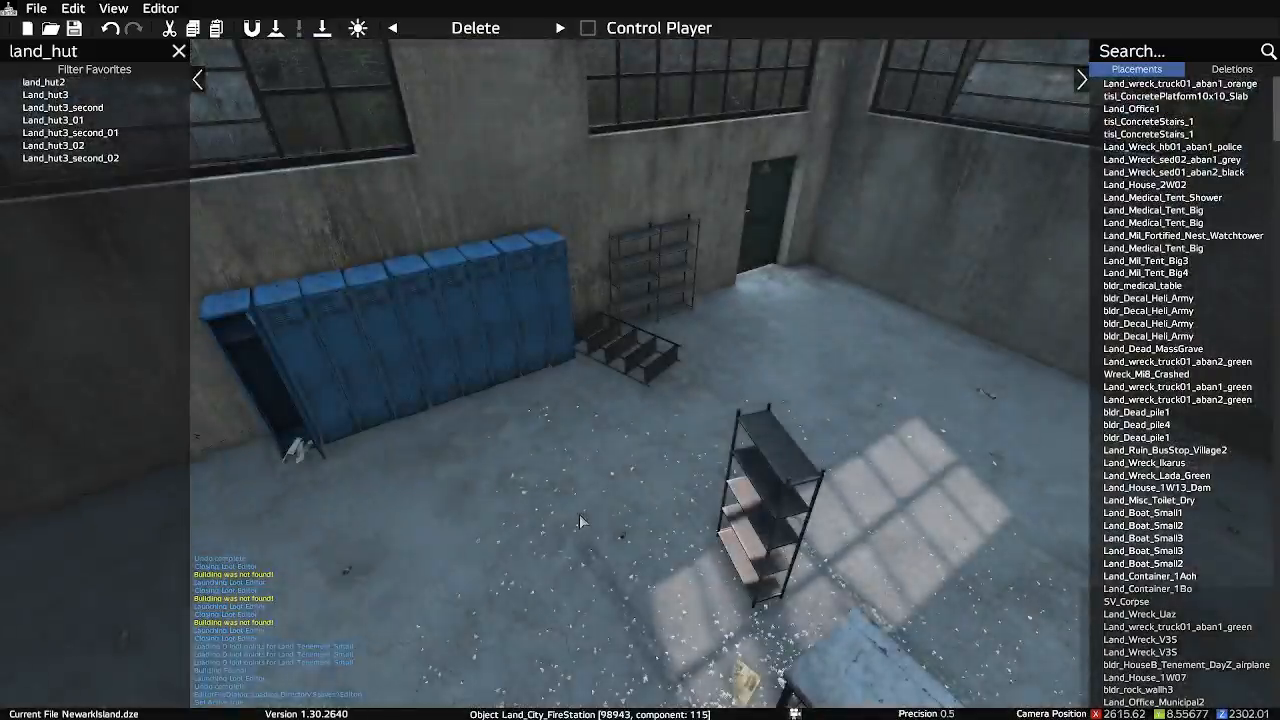
# Inspect the garage floor and the street side of the raised fire station
pyautogui.press('w')
pyautogui.moveTo(580, 515); pyautogui.dragTo(379, 494, button='right')
pyautogui.press('a')
pyautogui.press('w')
pyautogui.press('w')
pyautogui.press('s')
pyautogui.press('w')
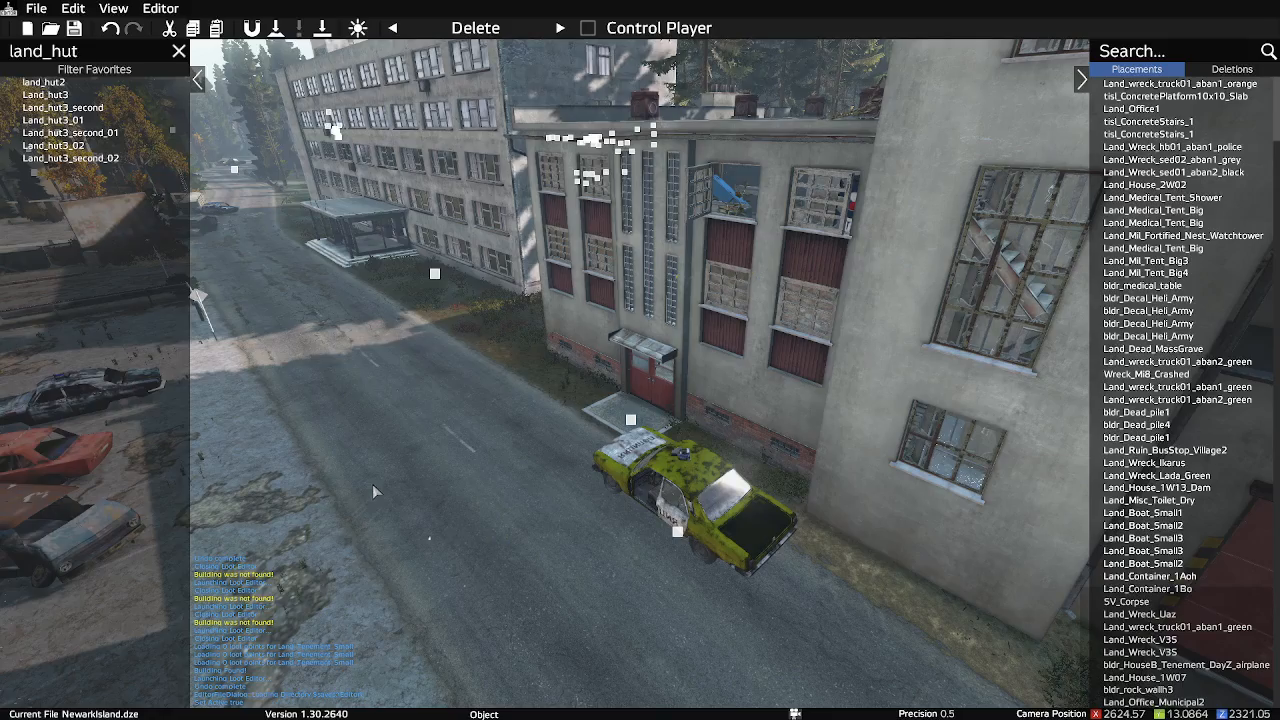
# Walk around the fire station as the player character to check its ground contact, and return to the editor
pyautogui.press('p')
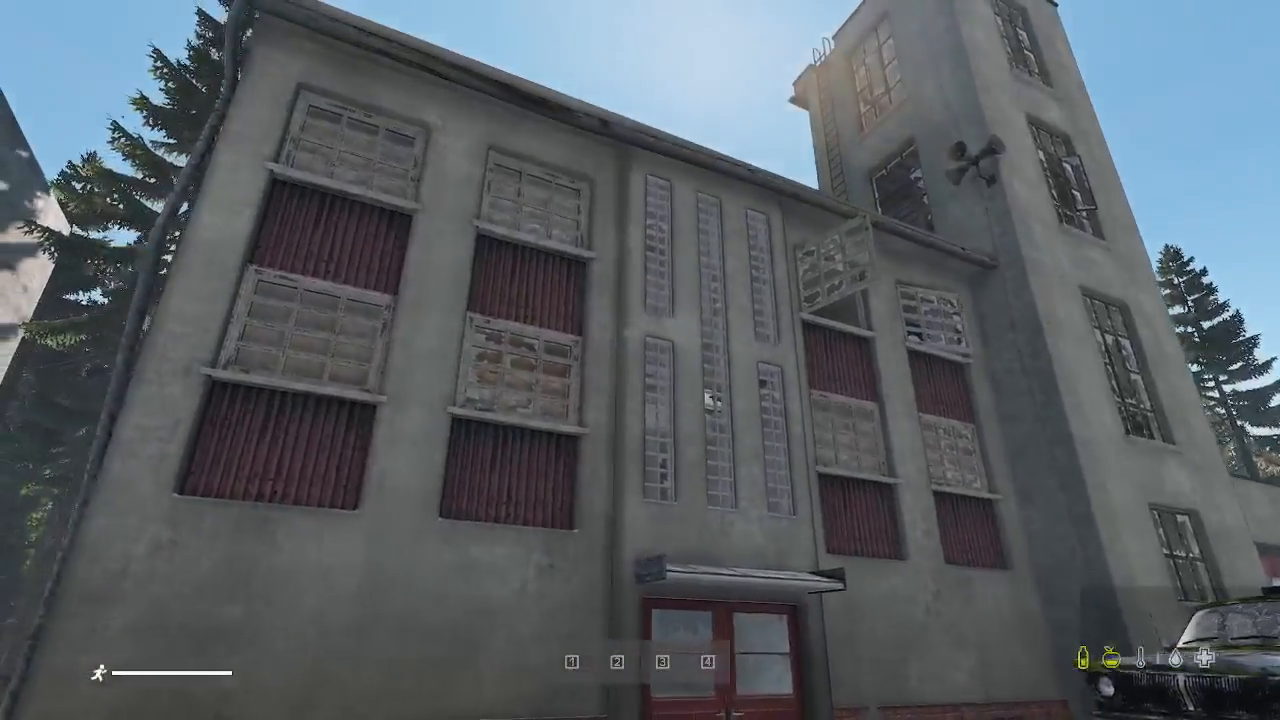
pyautogui.press('w')
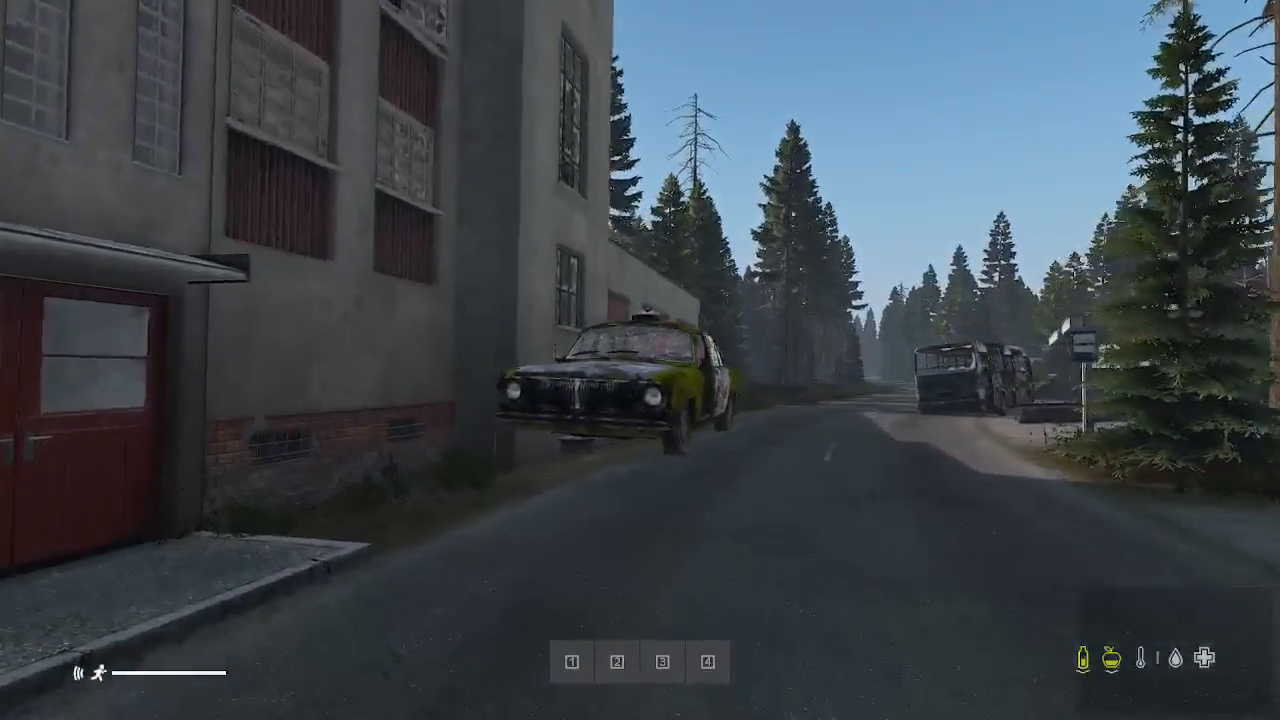
pyautogui.press('w')
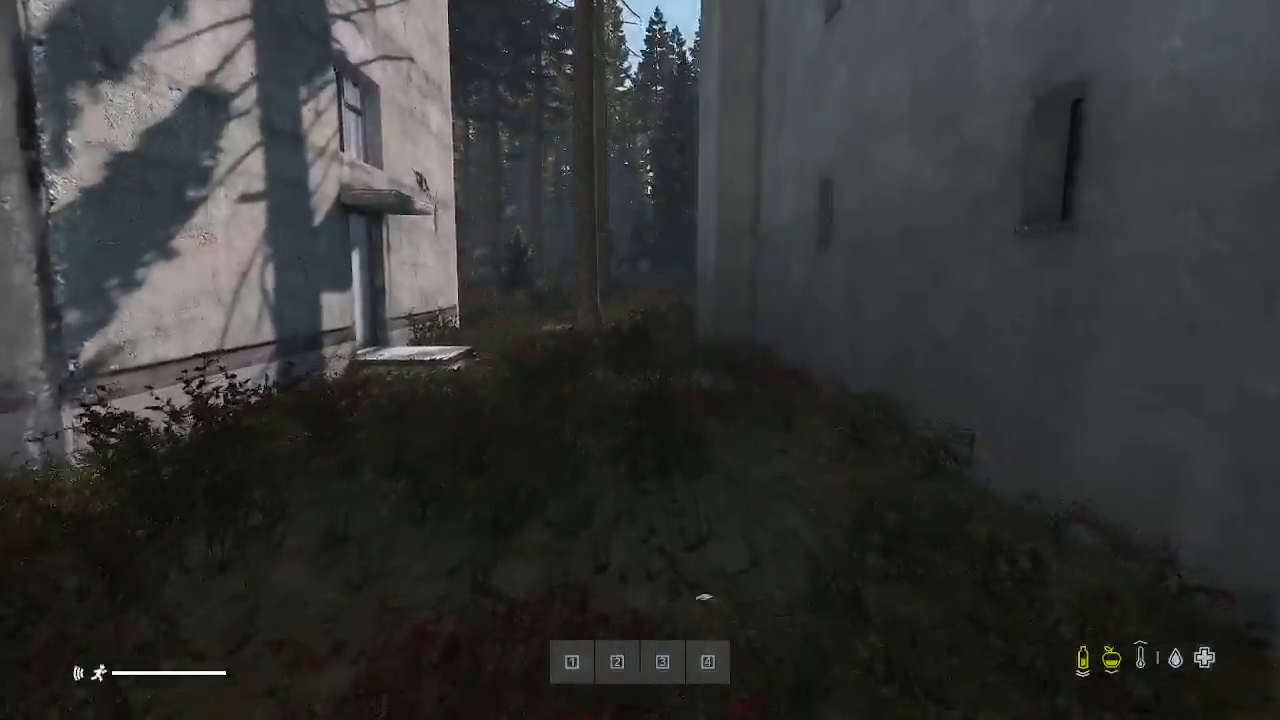
pyautogui.press('w')
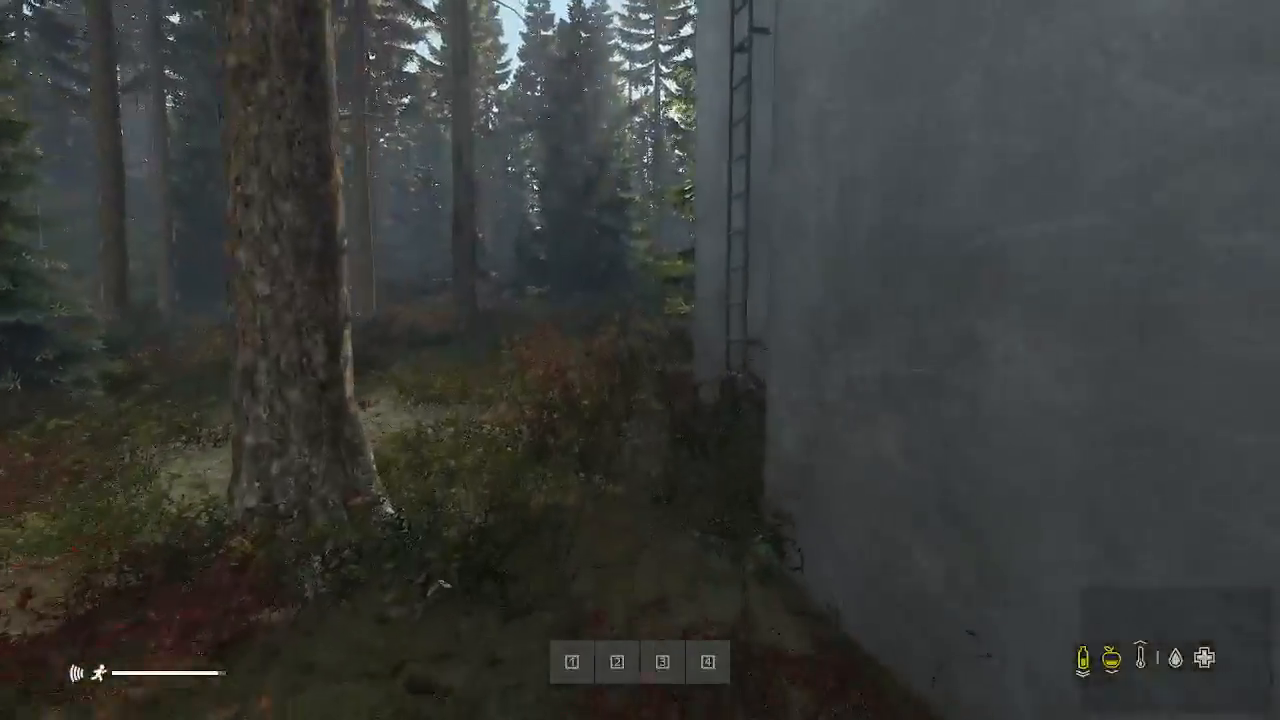
pyautogui.press('w')
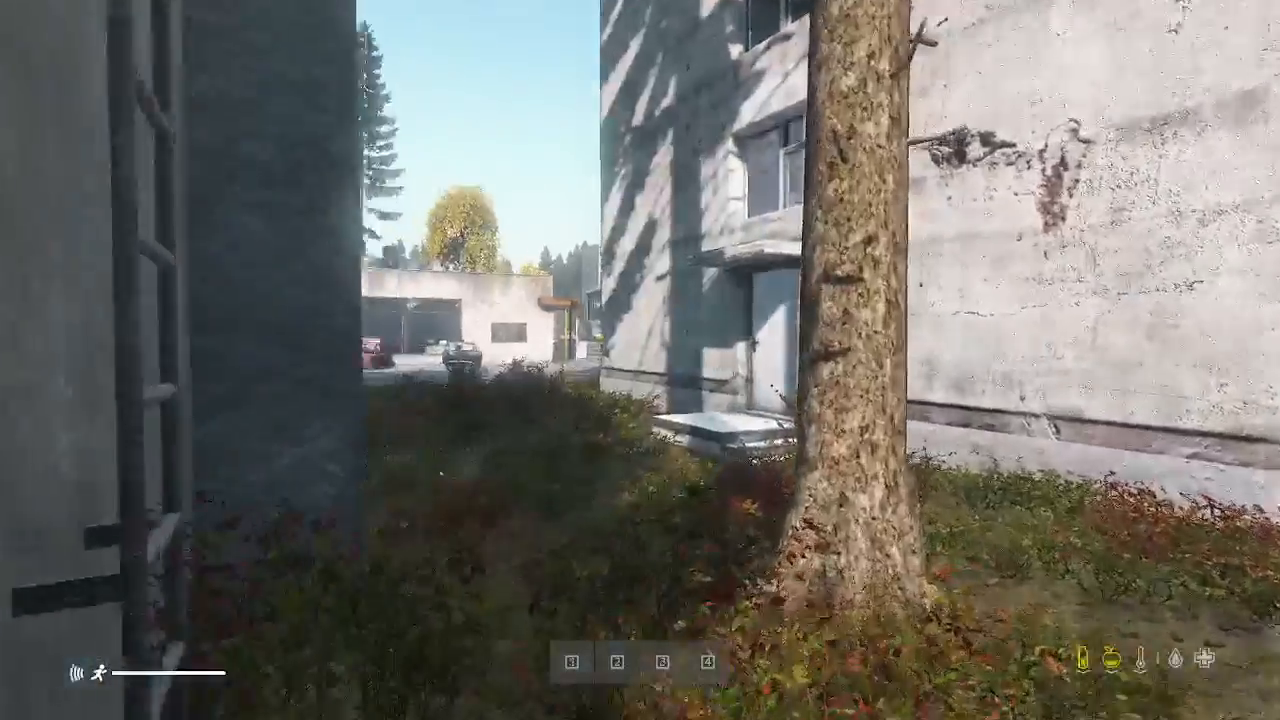
pyautogui.press('w')
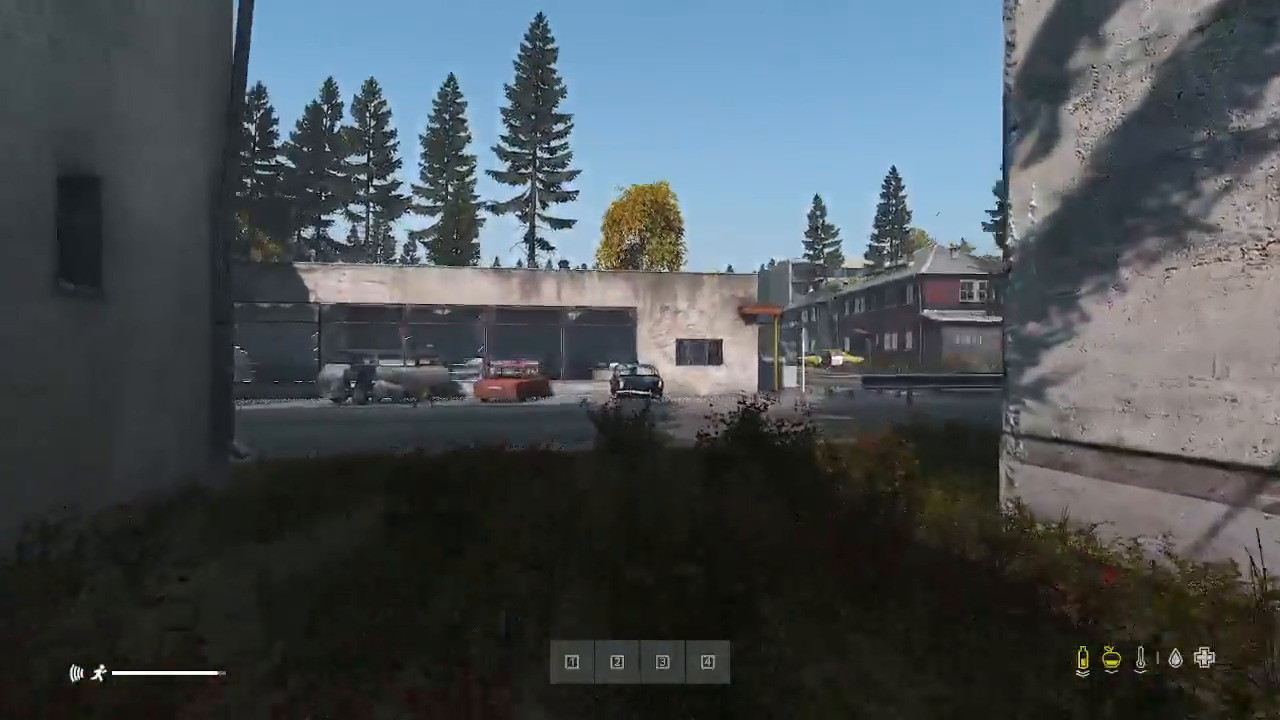
pyautogui.press('w')
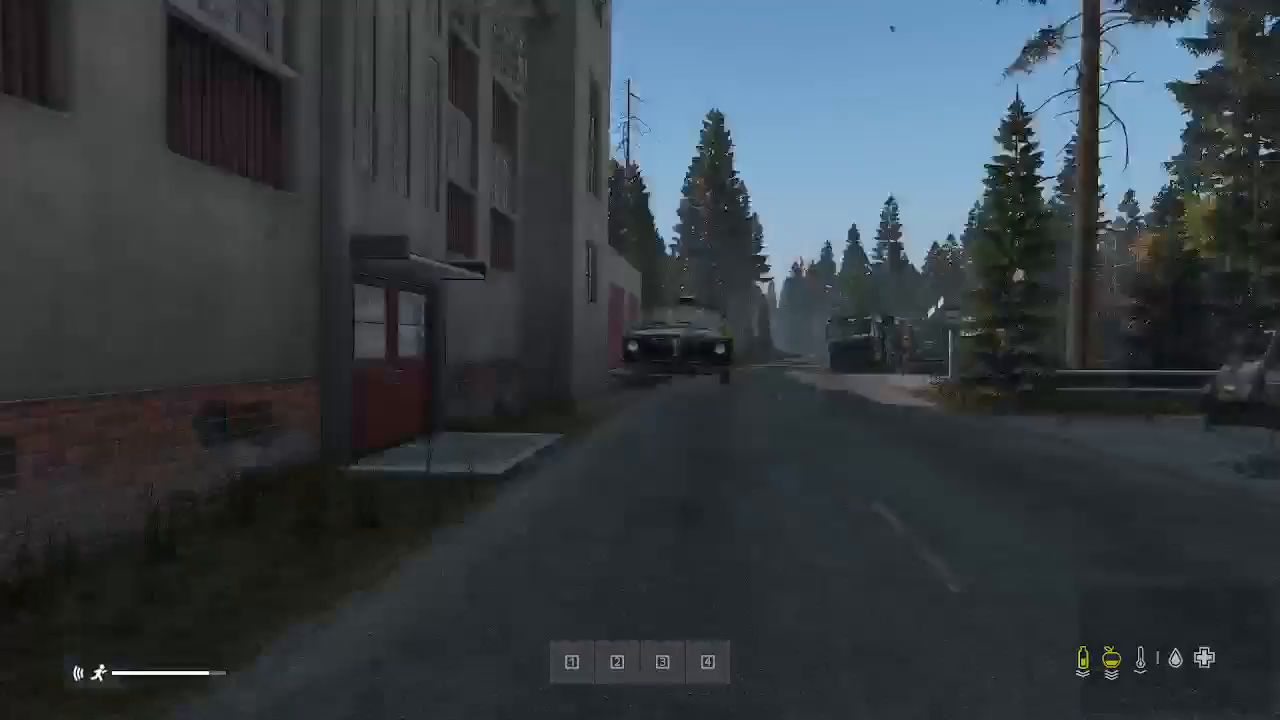
pyautogui.press('p')
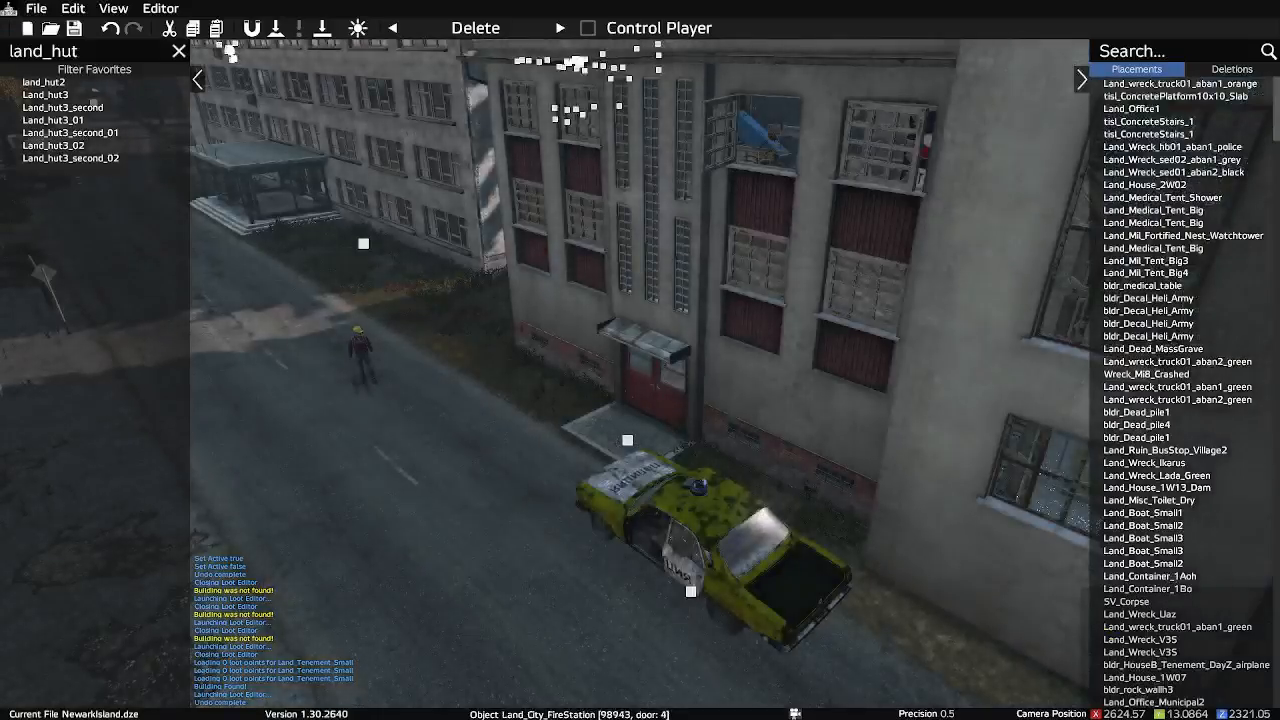
# Relocate the camera using the island map and fly to the concrete stairs at the long building's double-door entrance
pyautogui.press('m')
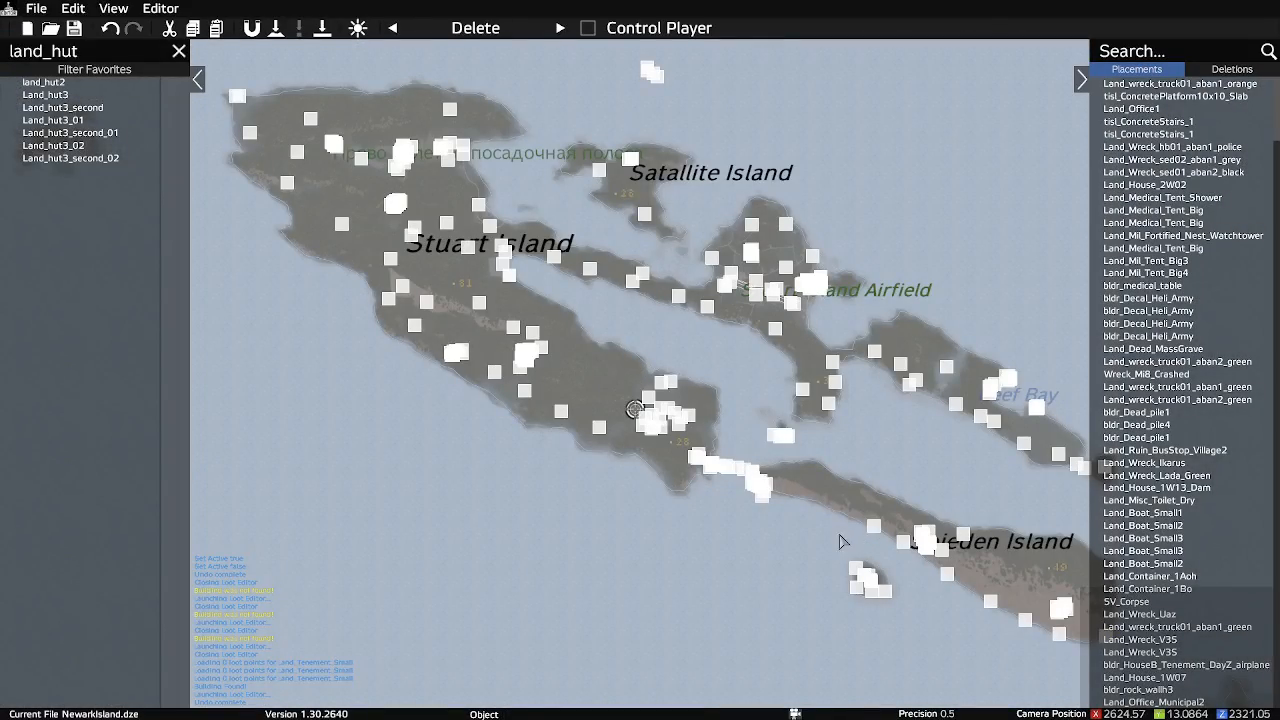
pyautogui.moveTo(839, 534); pyautogui.dragTo(731, 416)
pyautogui.press('m')
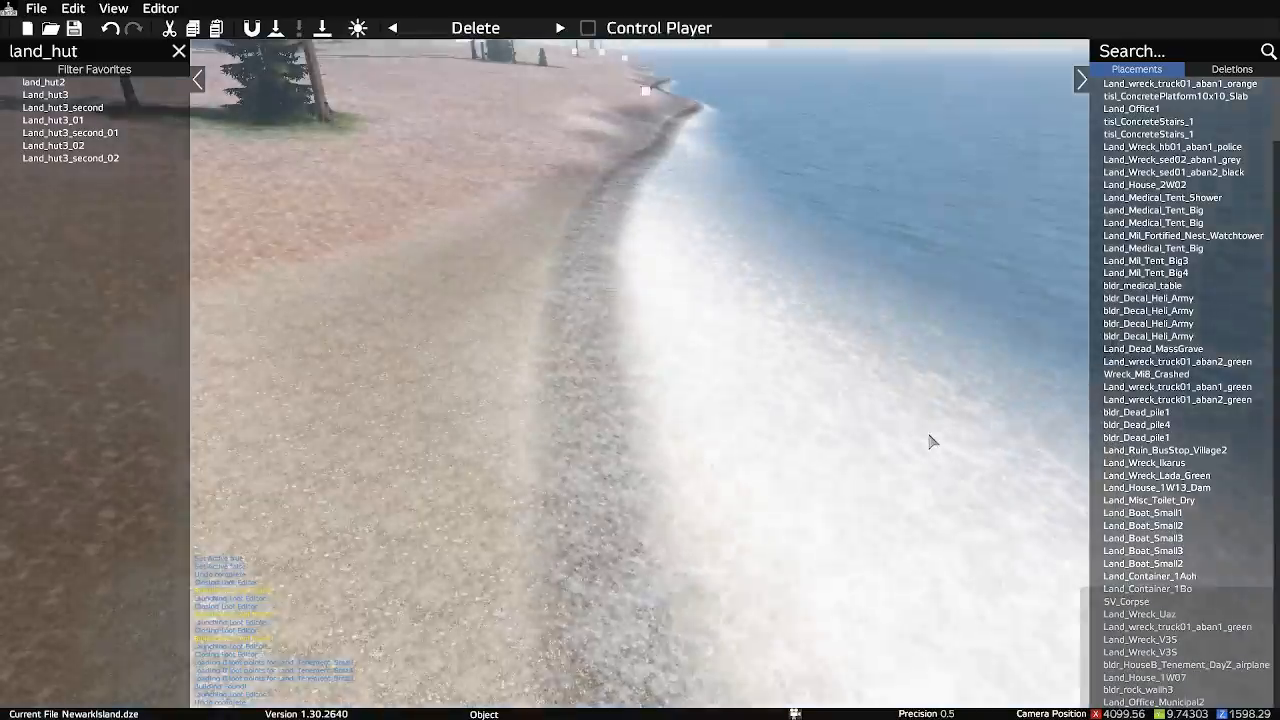
pyautogui.press('space')
pyautogui.press('w')
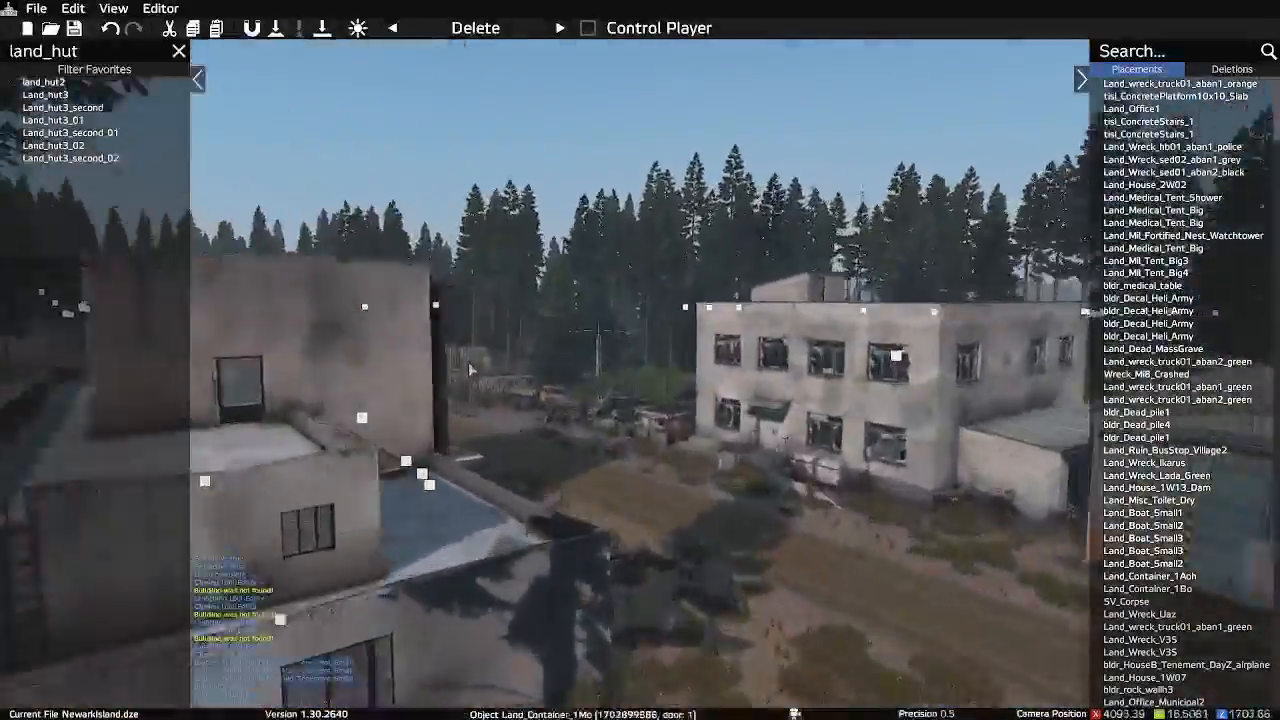
pyautogui.press('space')
pyautogui.press('a')
pyautogui.moveTo(438, 414); pyautogui.dragTo(510, 438, button='right')
pyautogui.press('w')
pyautogui.press('a')
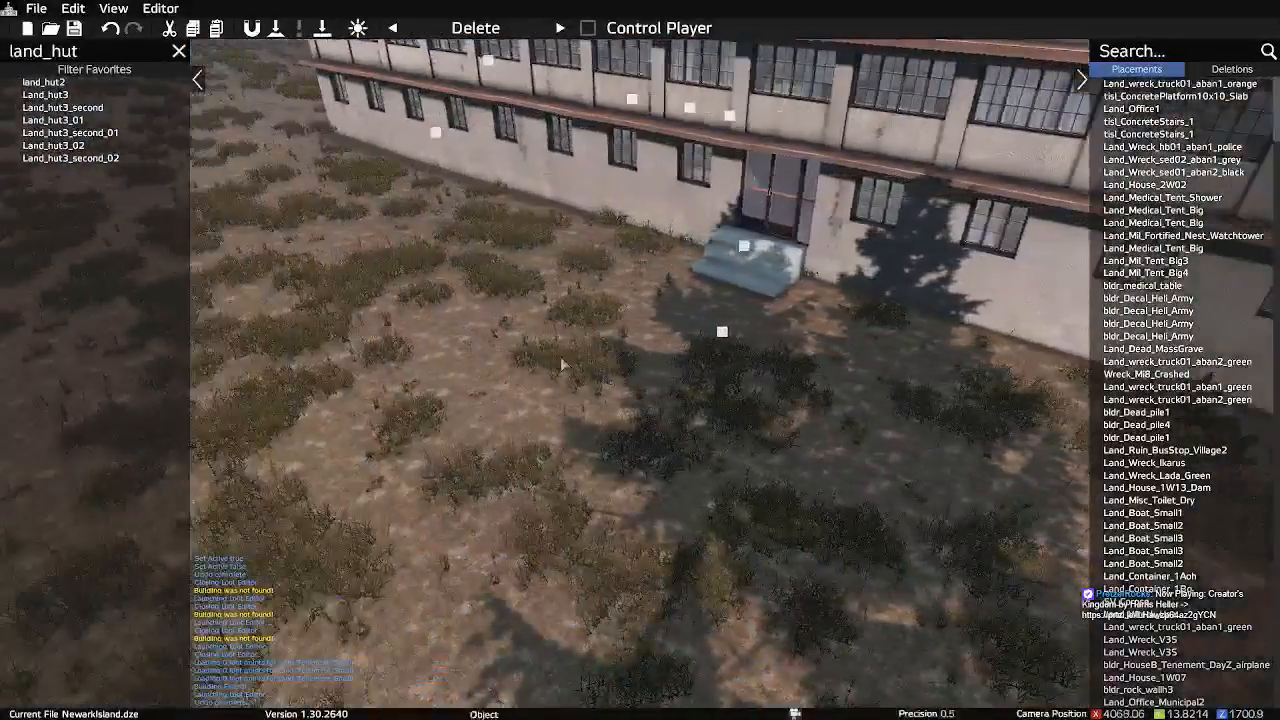
# Move the concrete stairs away from the long building's entrance and save the project
pyautogui.moveTo(752, 281); pyautogui.dragTo(380, 240)
pyautogui.press('d')
pyautogui.press('w')
pyautogui.moveTo(614, 337); pyautogui.dragTo(602, 445, button='right')
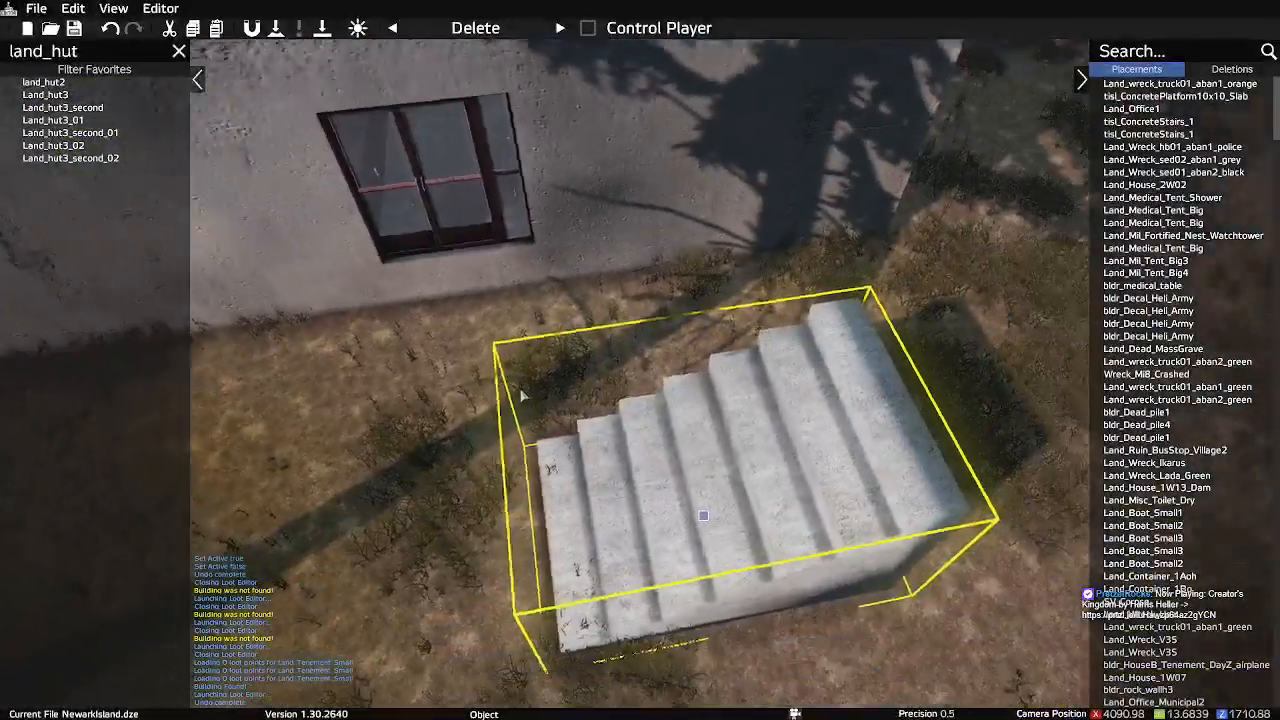
pyautogui.hotkey('ctrl', 's')
# Set the moved concrete stairs' X orientation to 38 in their properties so they face the double door
pyautogui.rightClick(683, 486)
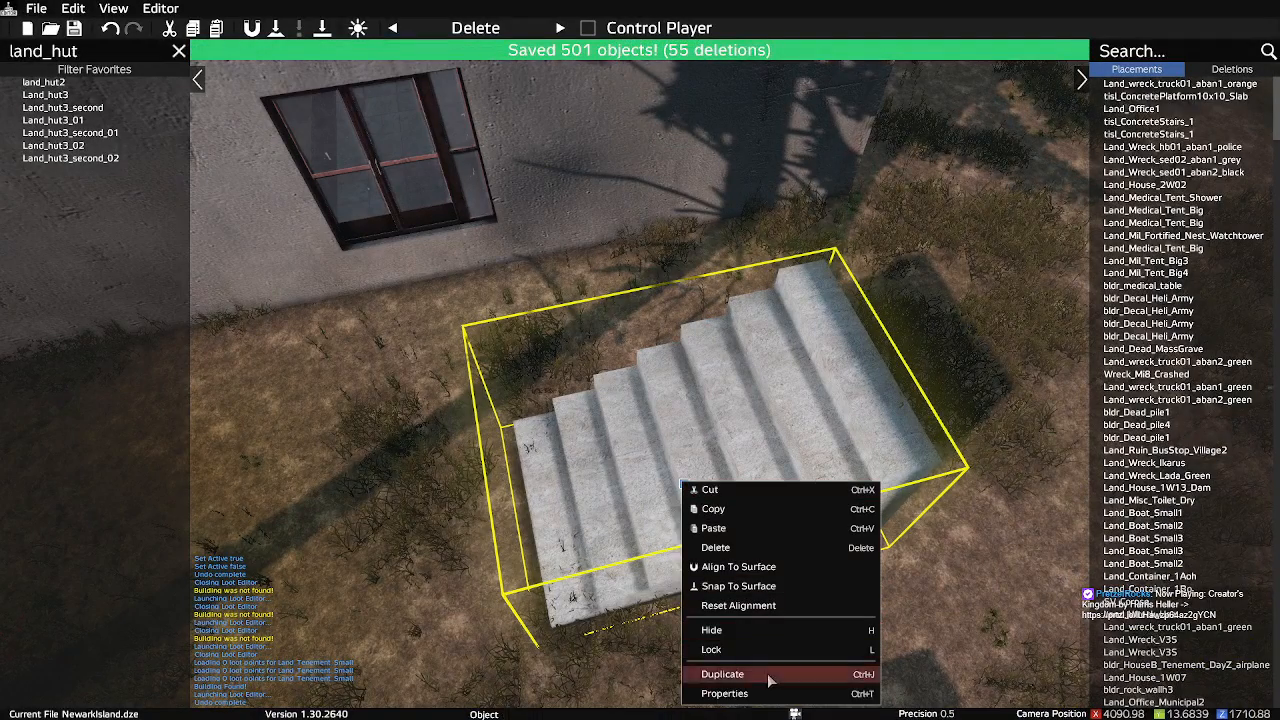
pyautogui.click(740, 693)
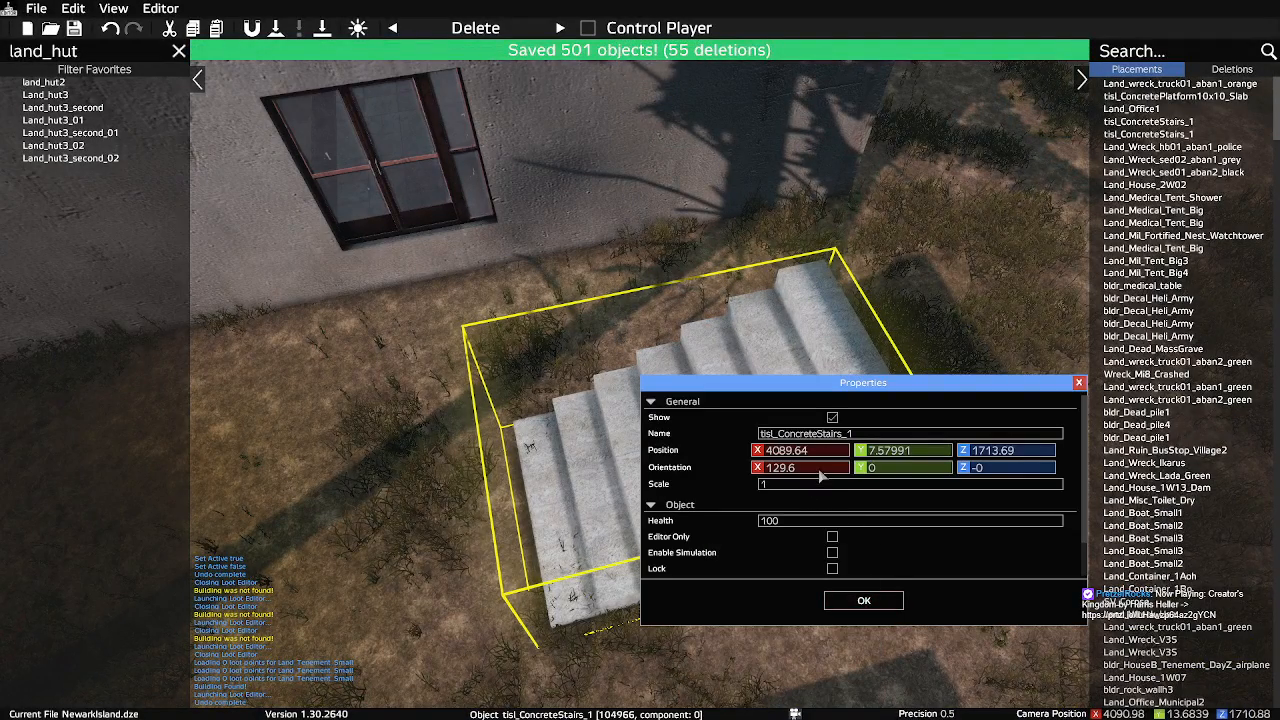
pyautogui.press('BackSpace')
pyautogui.press('BackSpace')
pyautogui.press('BackSpace')
pyautogui.press('BackSpace')
pyautogui.press('BackSpace')
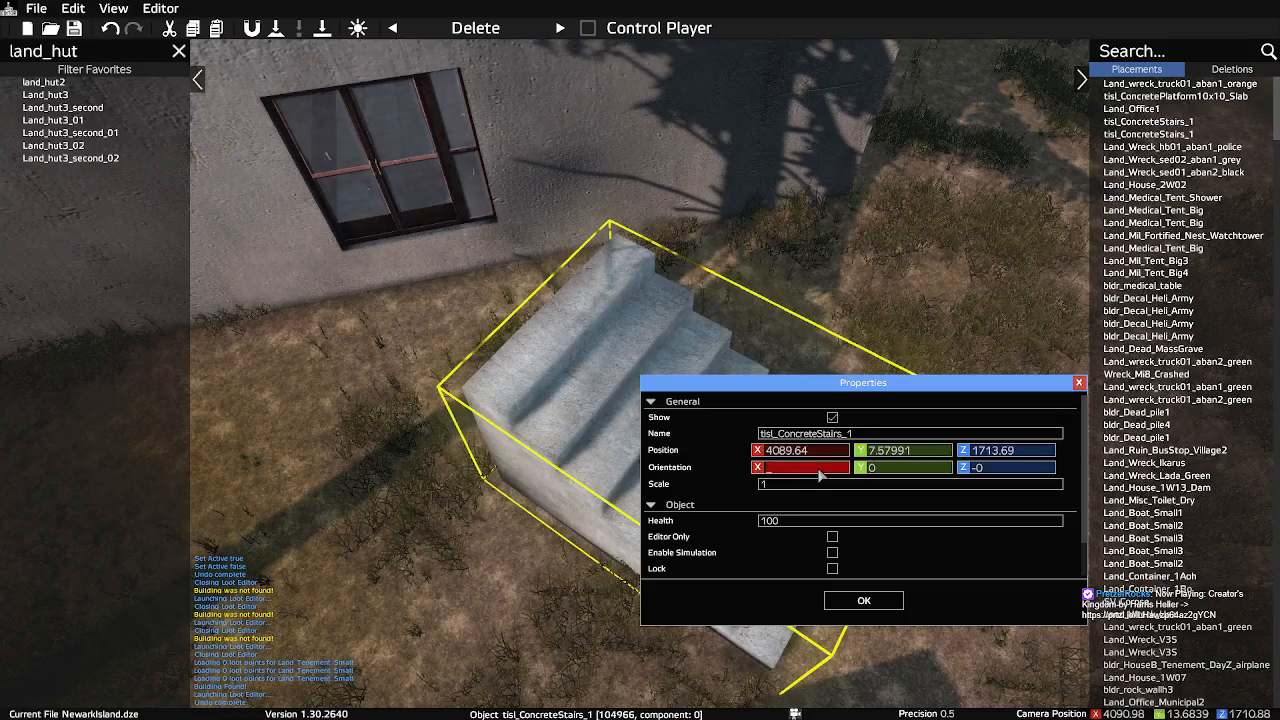
pyautogui.write('30')
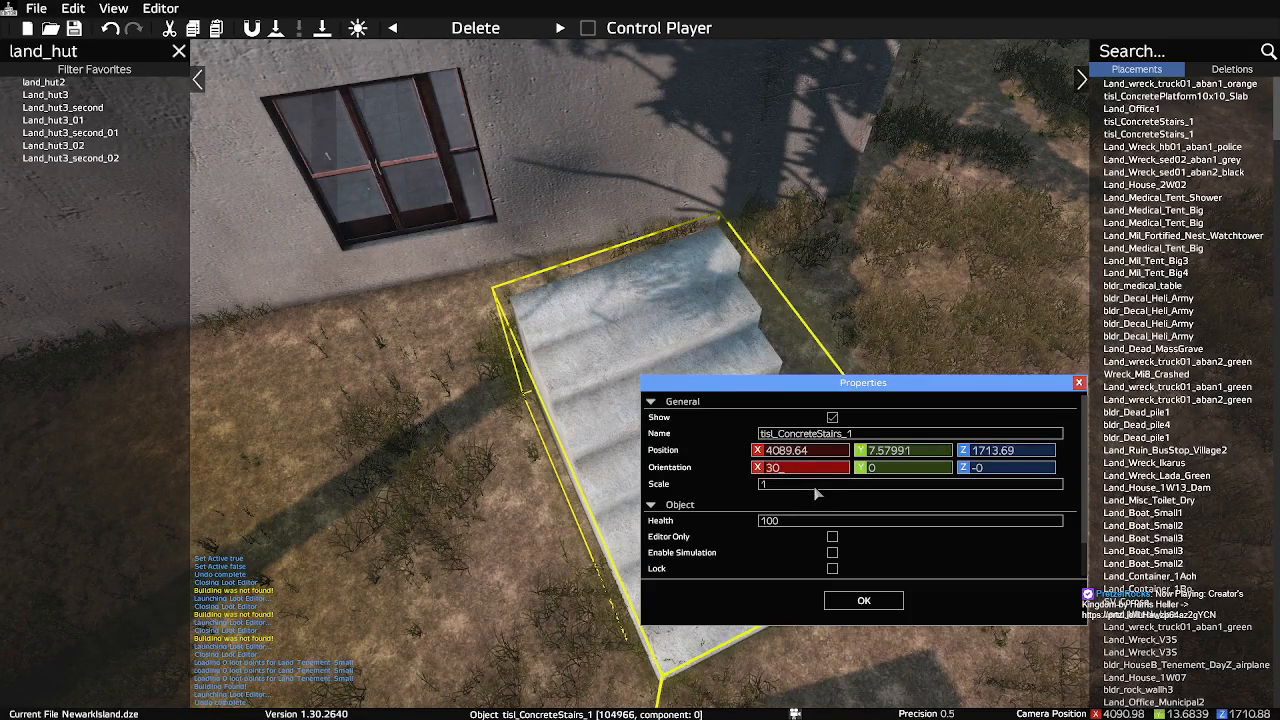
pyautogui.press('BackSpace')
pyautogui.write('8')
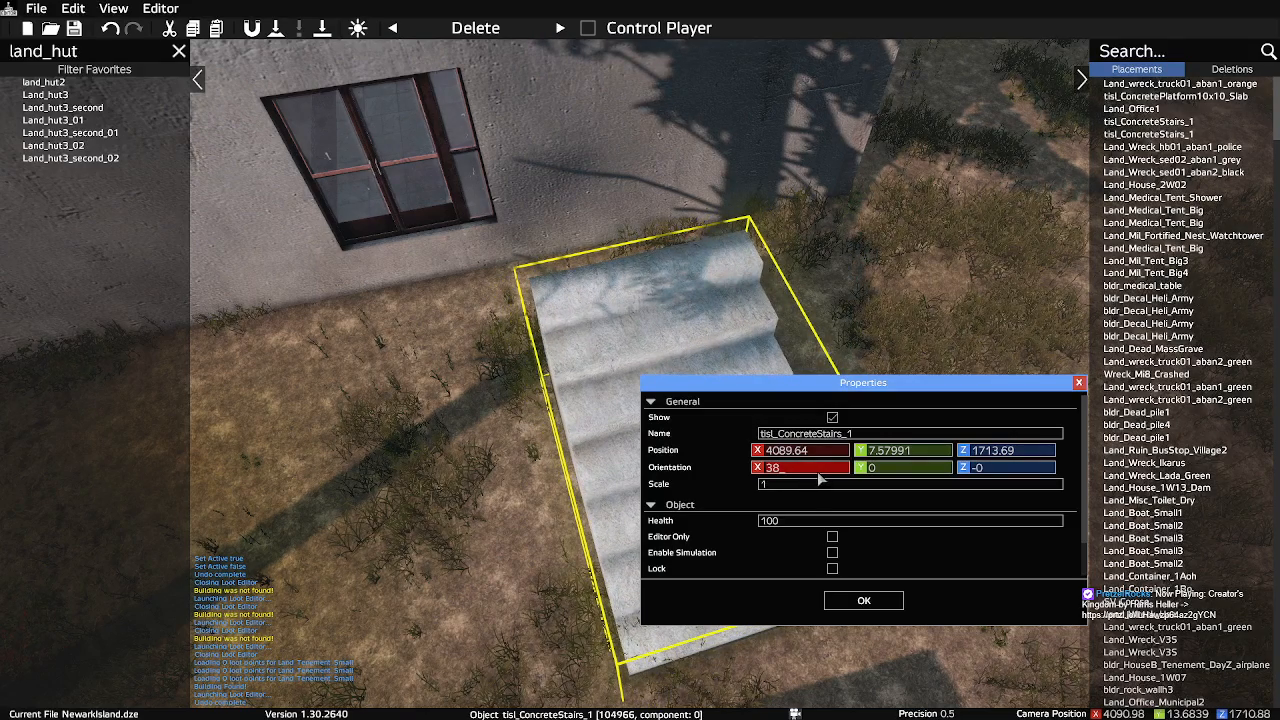
pyautogui.click(855, 597)
# Place the concrete stairs against the double door and fine-tune them to position Y 6.27996, Z 1713.19 and X orientation 39.2
pyautogui.moveTo(680, 485); pyautogui.dragTo(455, 374)
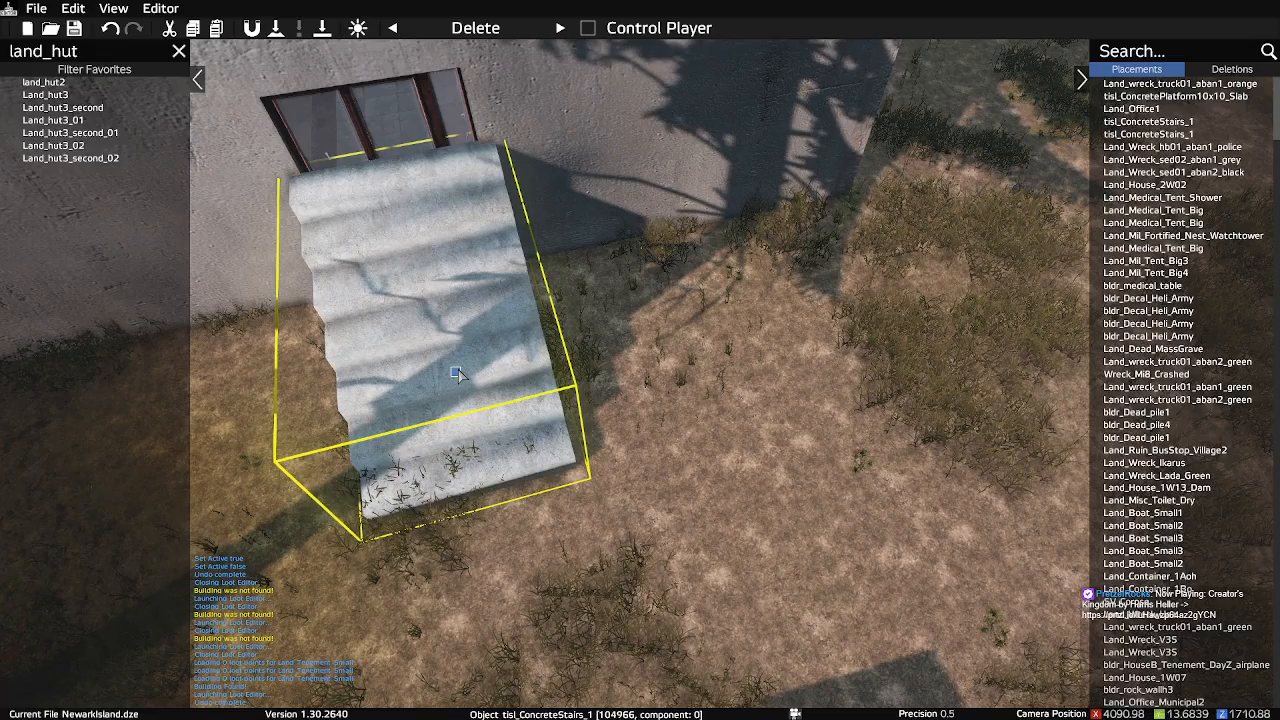
pyautogui.doubleClick(455, 373)
pyautogui.scroll(-12, 893, 455)
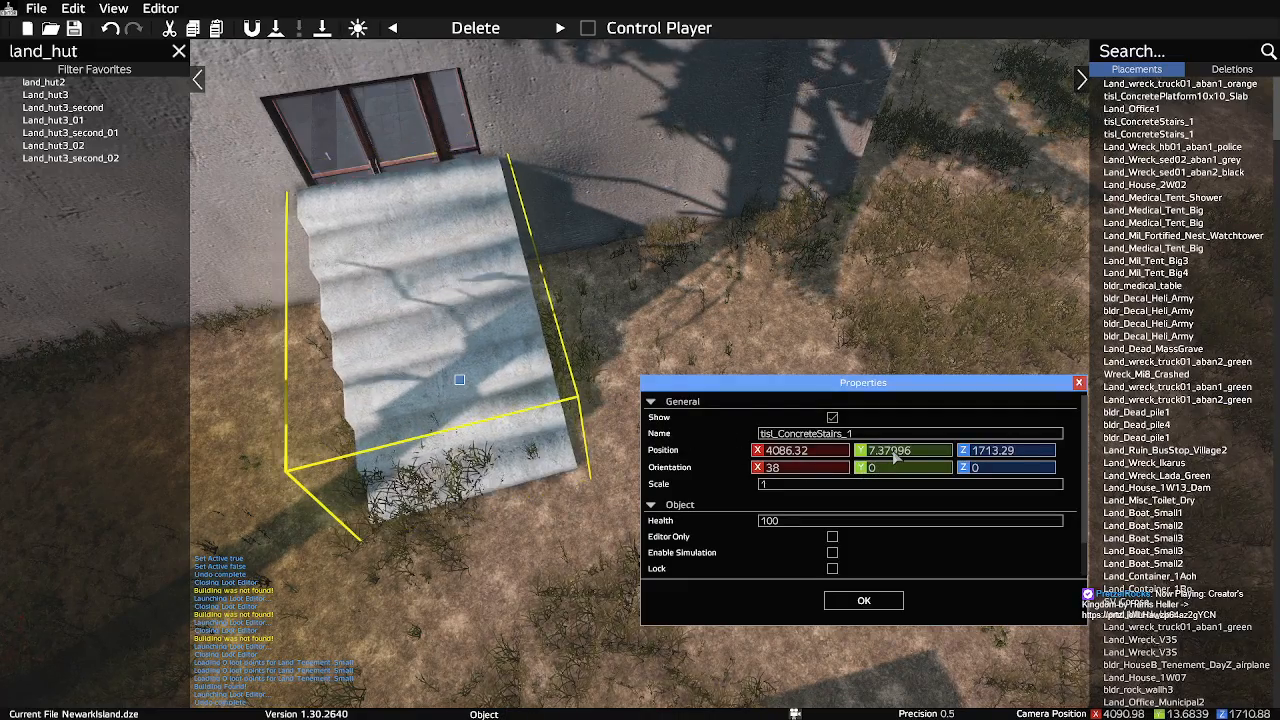
pyautogui.scroll(-1, 893, 455)
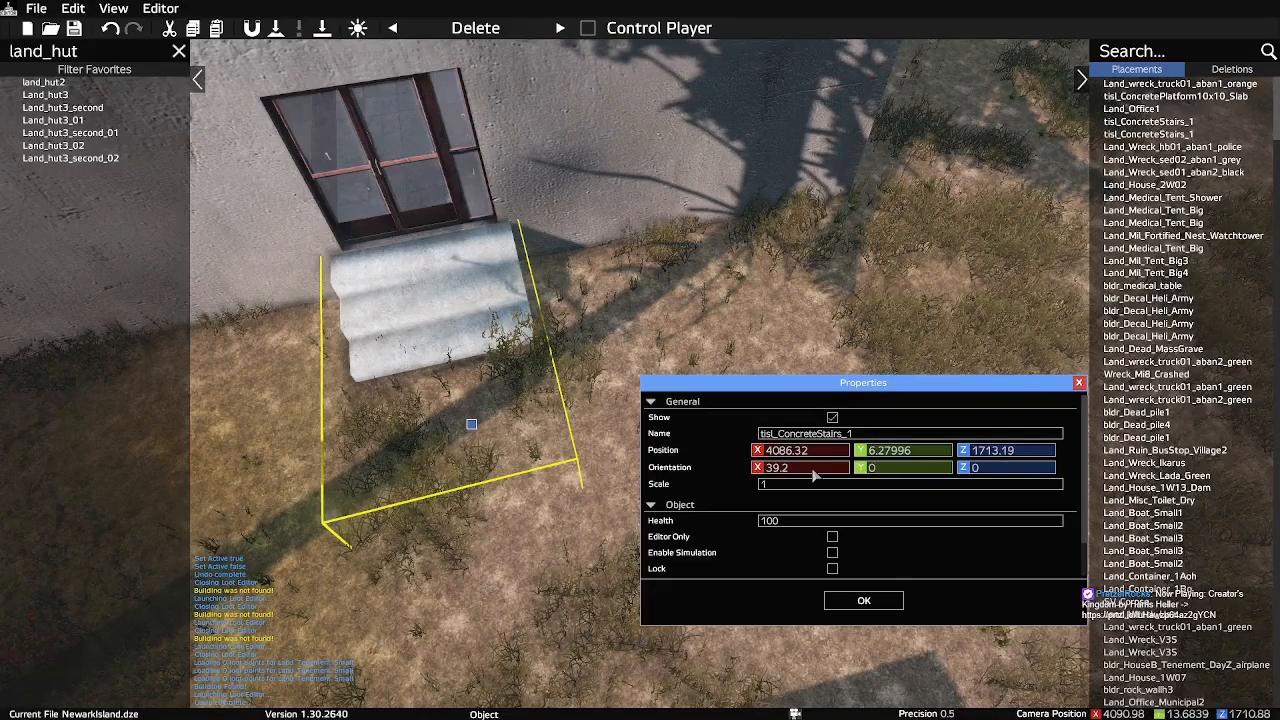
pyautogui.click(864, 601)
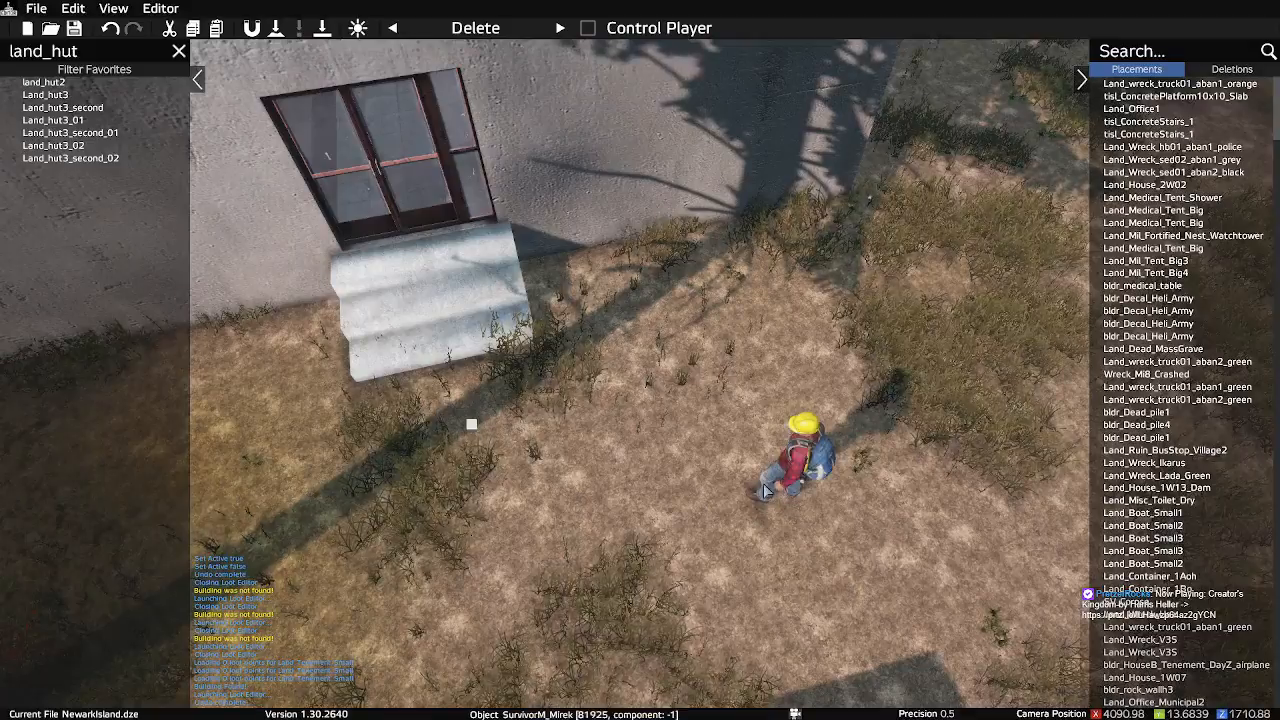
# Walk around the adjusted stairs and along the building as the player character to check their fit, and return to the editor
pyautogui.press('p')
pyautogui.press('w')
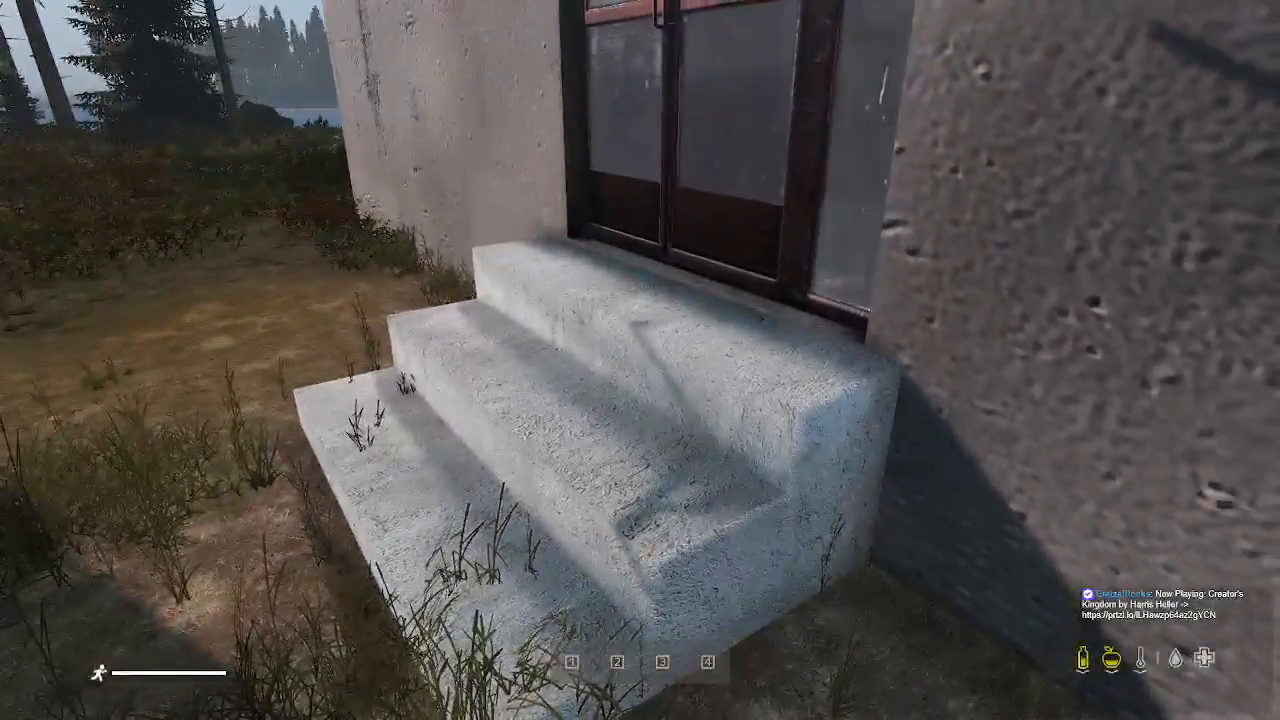
pyautogui.press('a')
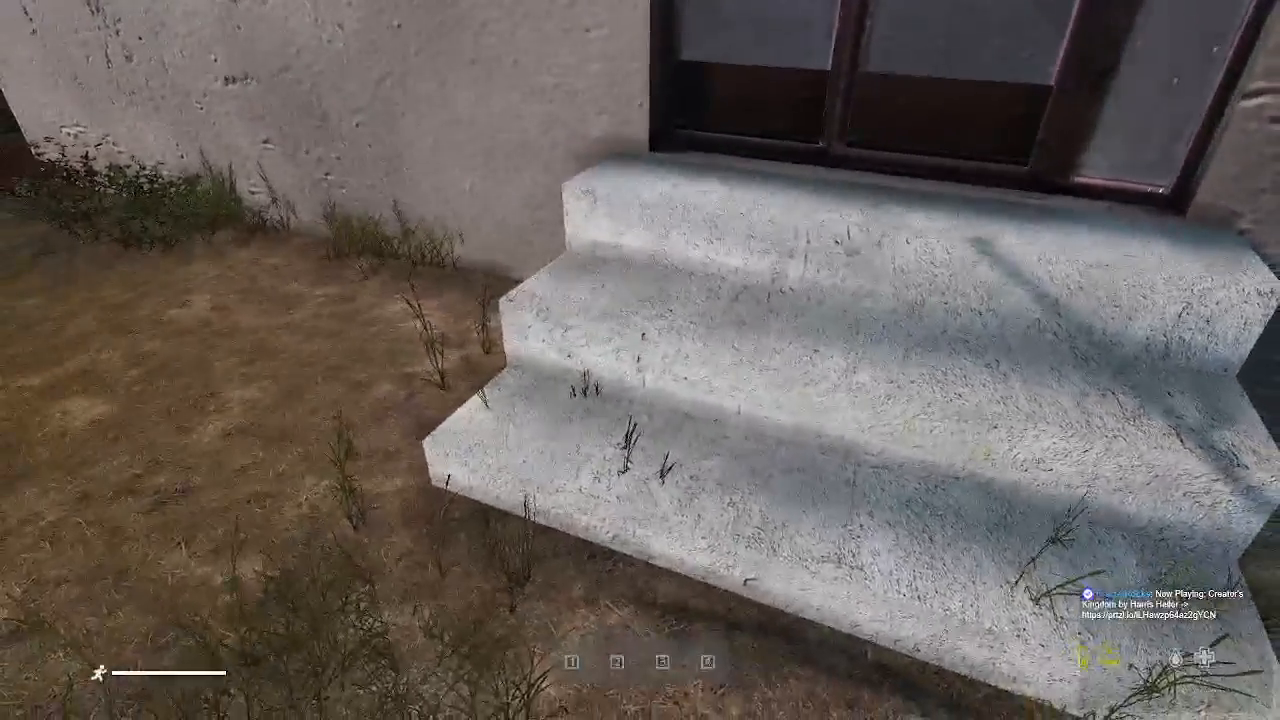
pyautogui.press('w')
pyautogui.press('w')
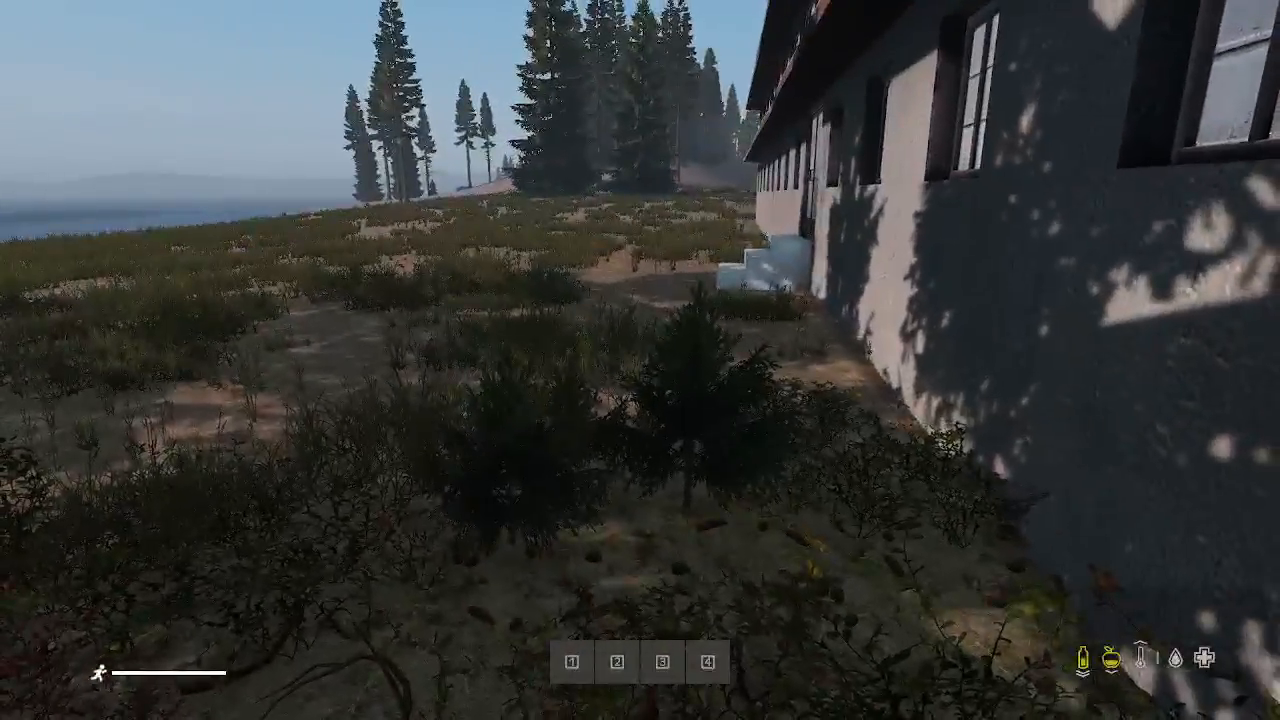
pyautogui.press('w')
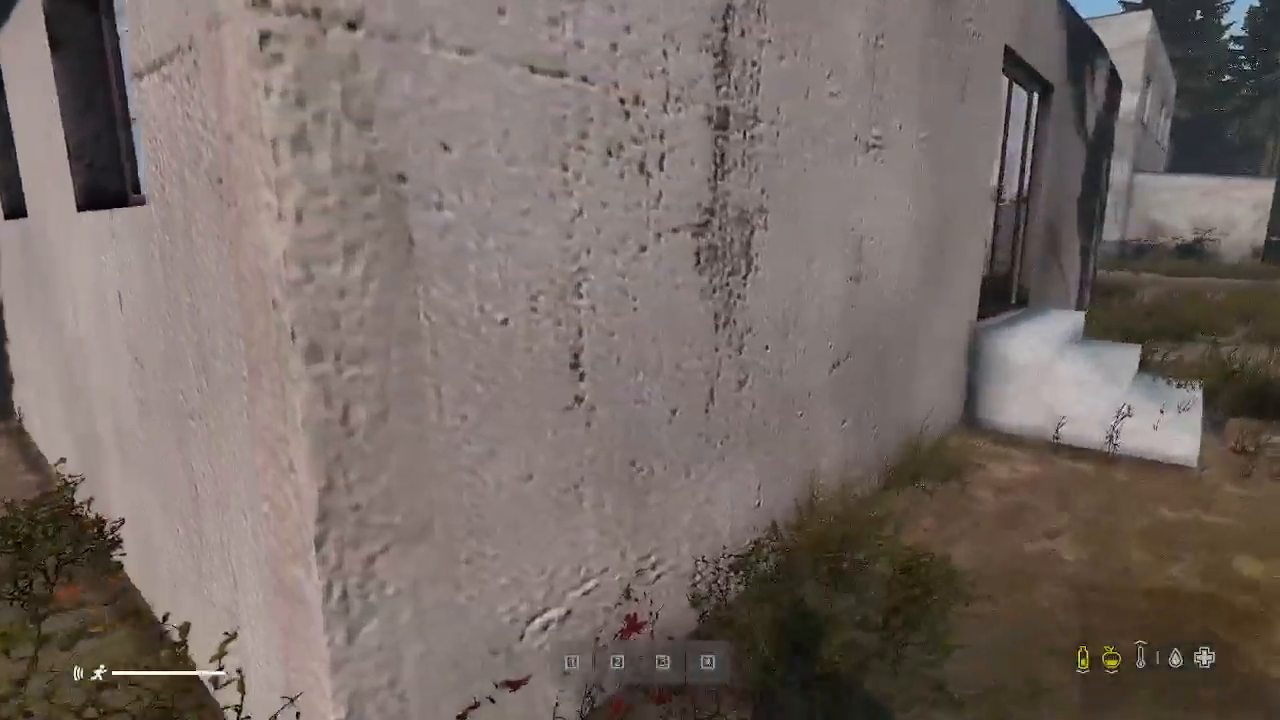
pyautogui.press('w')
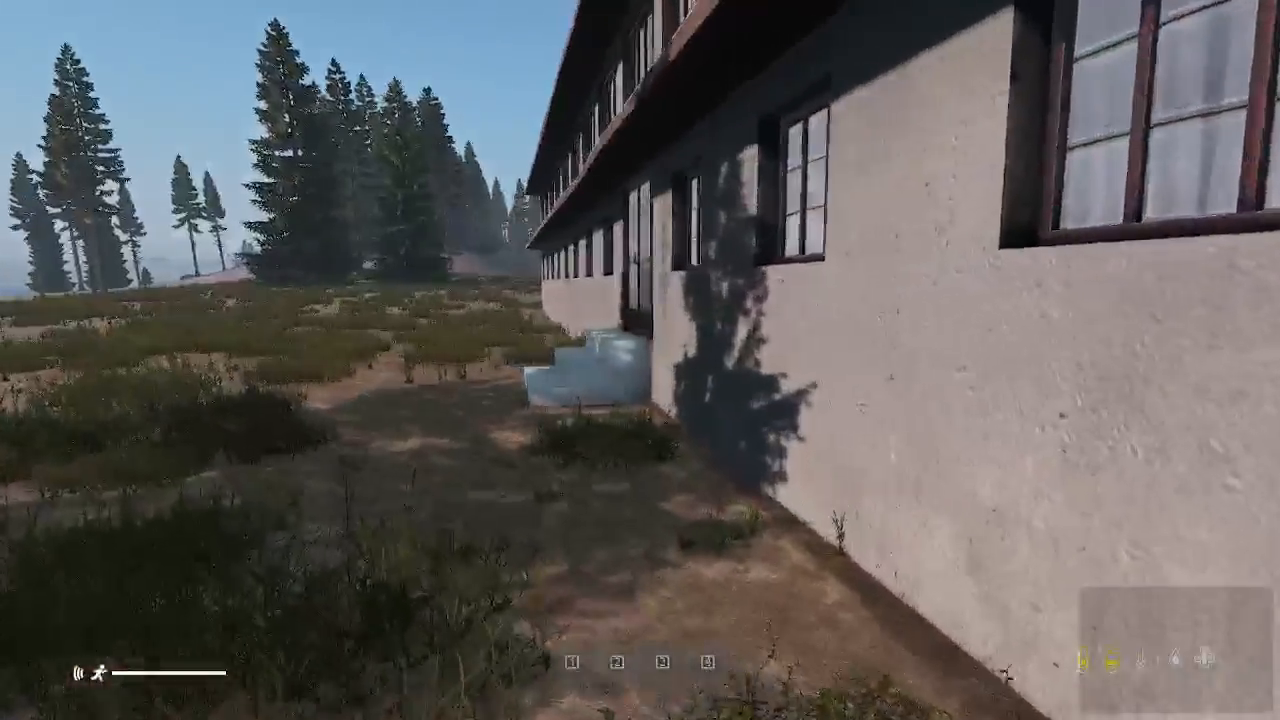
pyautogui.press('p')
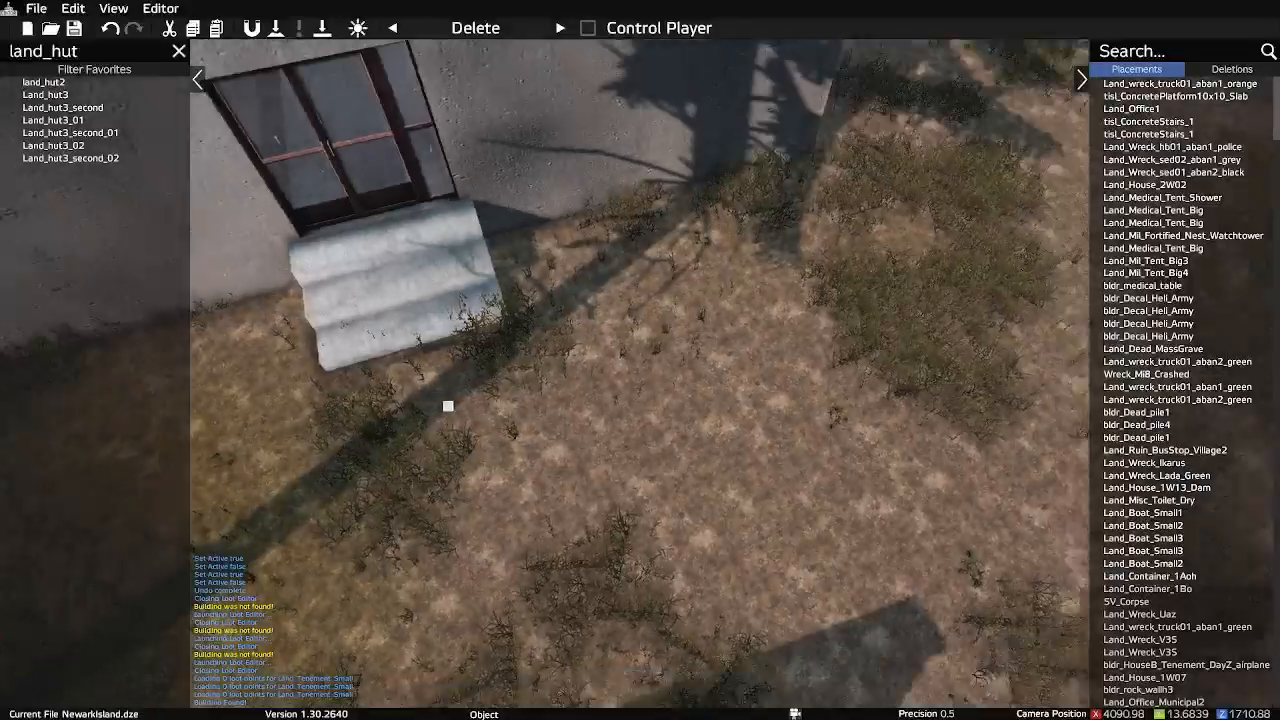
# Lower the concrete stairs at the sunlit long facade's double door by setting their Y position to 6.23
pyautogui.press('w')
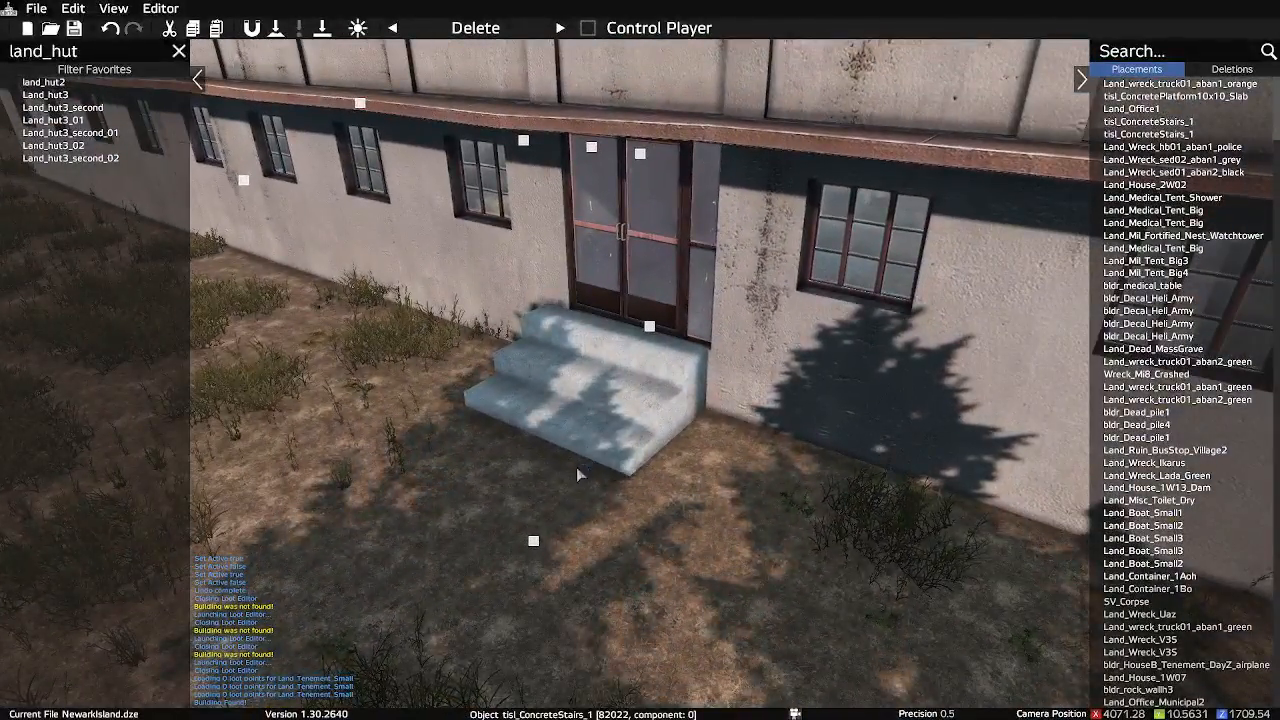
pyautogui.rightClick(531, 323)
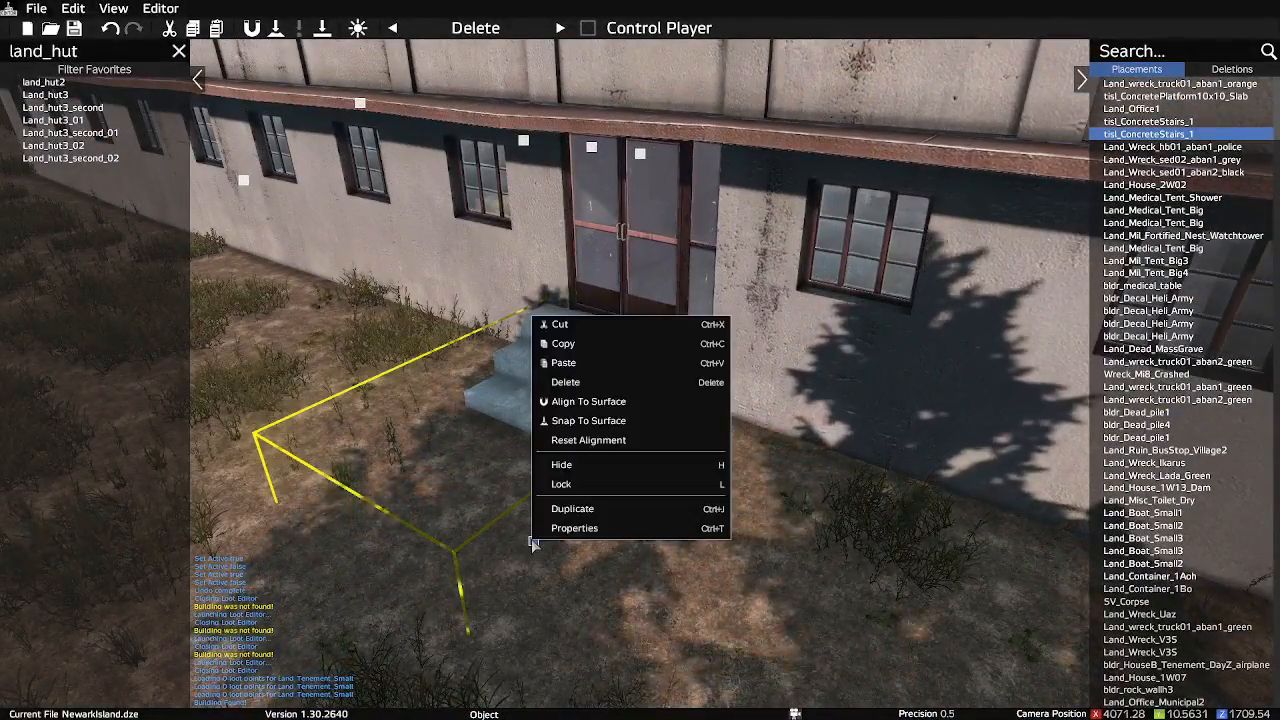
pyautogui.click(572, 531)
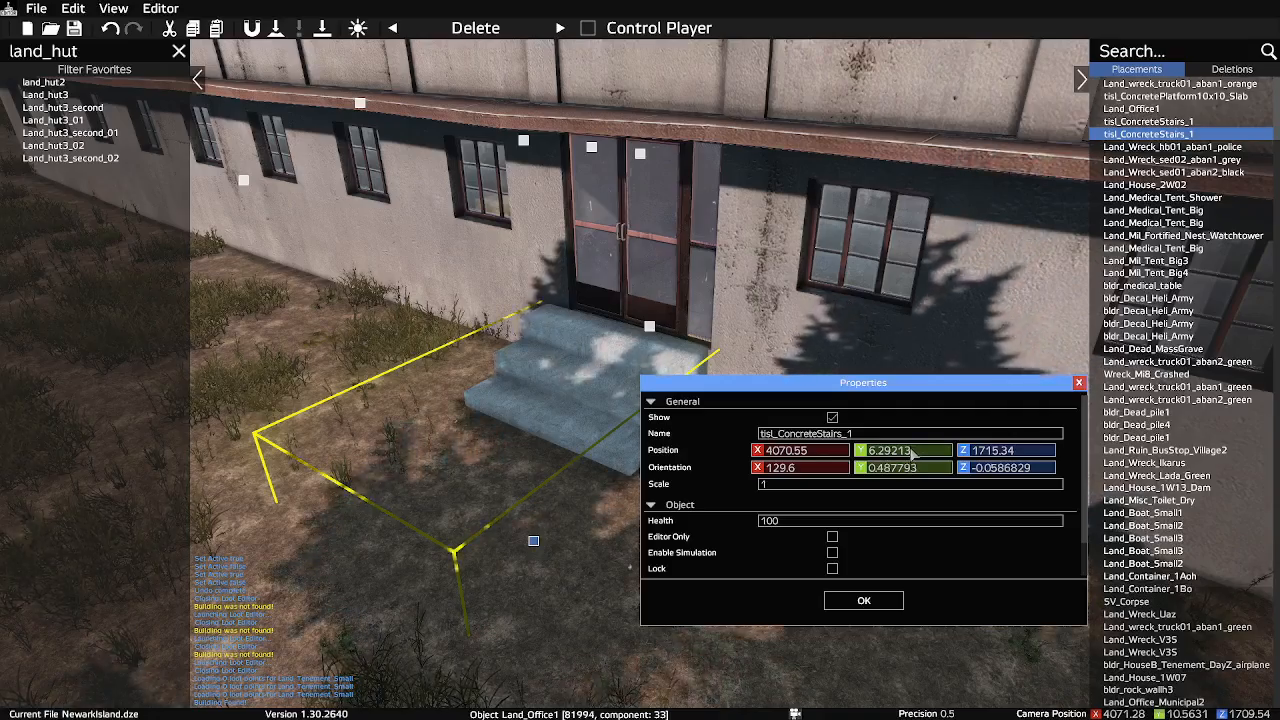
pyautogui.scroll(-1, 912, 455)
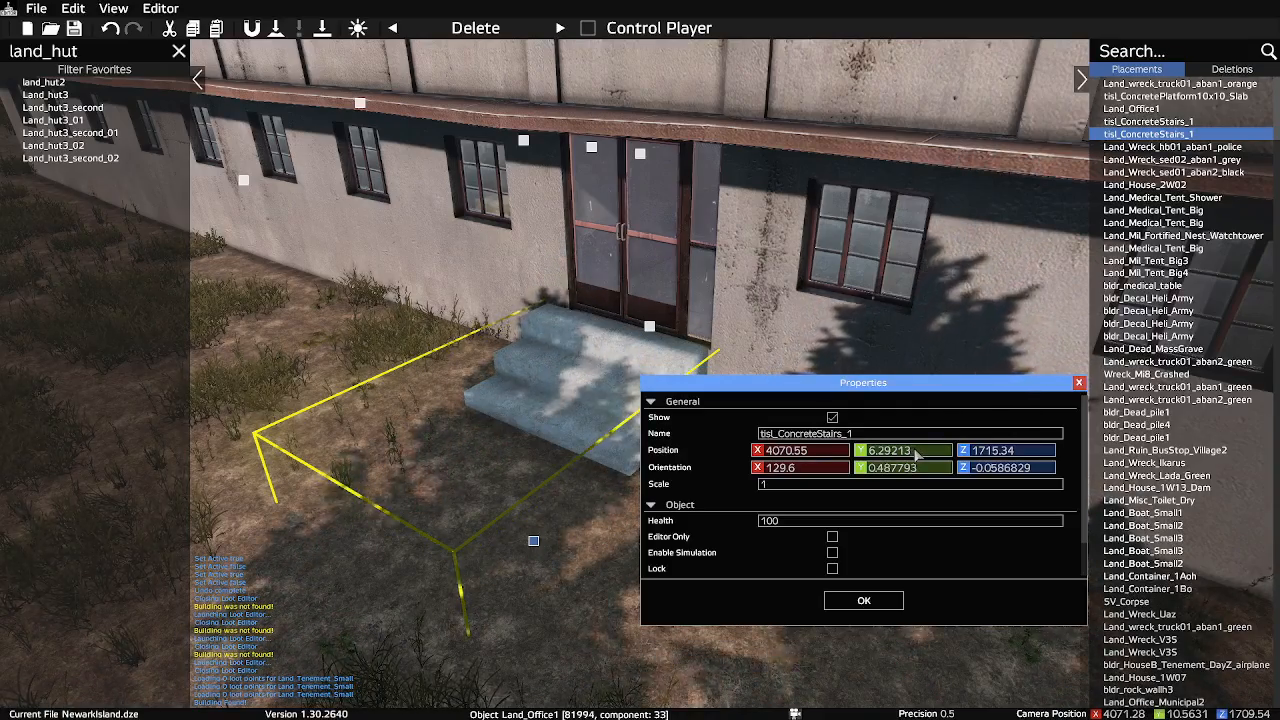
pyautogui.scroll(1, 913, 455)
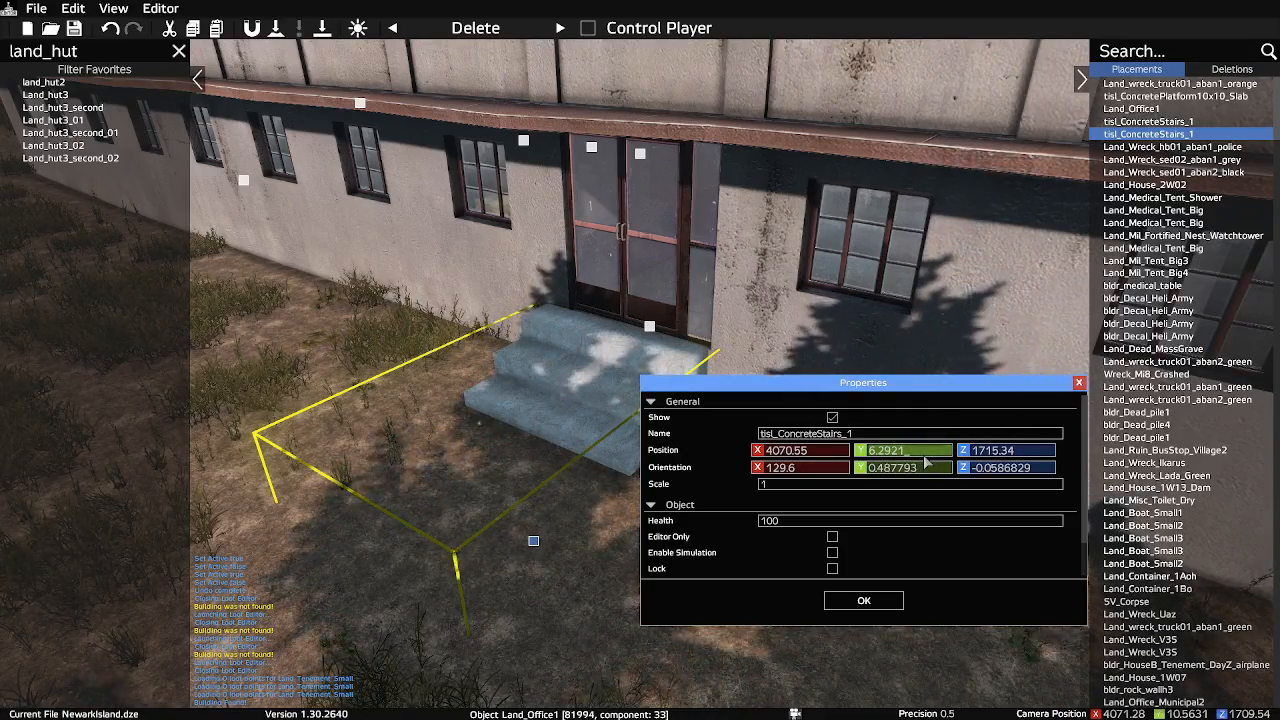
pyautogui.press('BackSpace')
pyautogui.write('3')
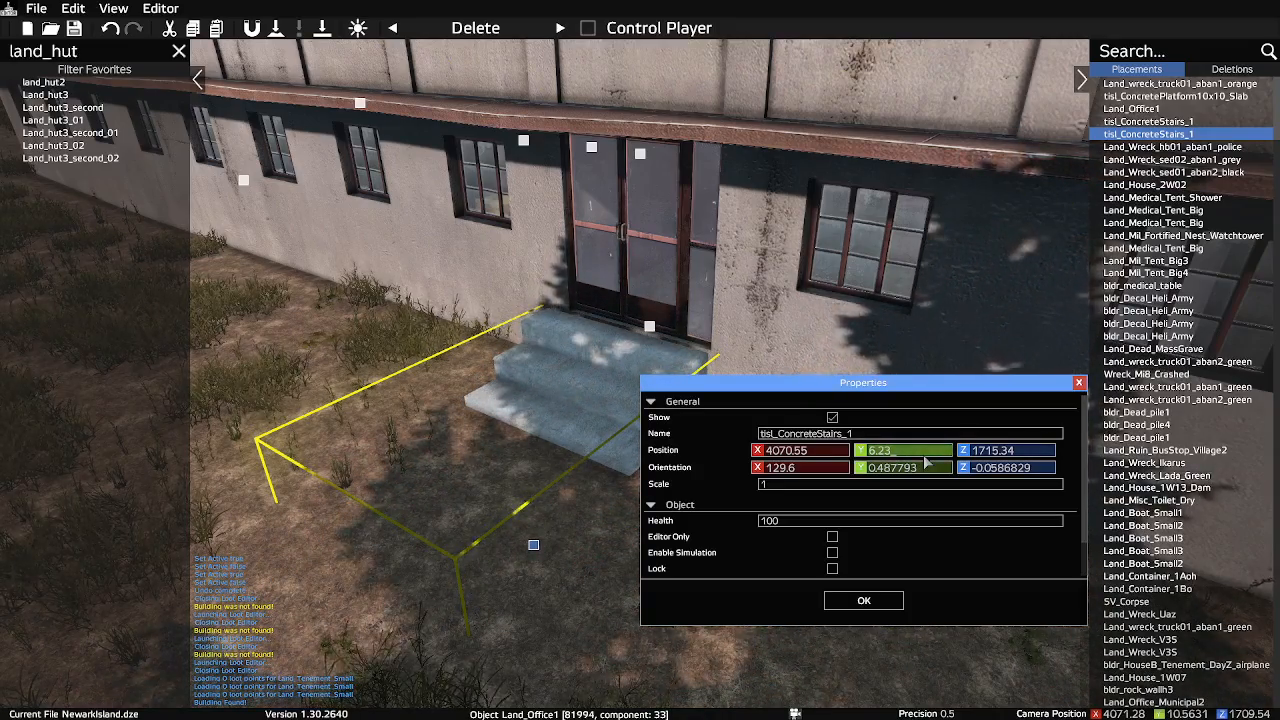
pyautogui.click(865, 601)
pyautogui.click(866, 603)
# Set the Y position of the concrete stairs at the shaded grey wall's entrance to 6.14
pyautogui.moveTo(866, 603); pyautogui.dragTo(968, 503, button='right')
pyautogui.press('w')
pyautogui.press('w')
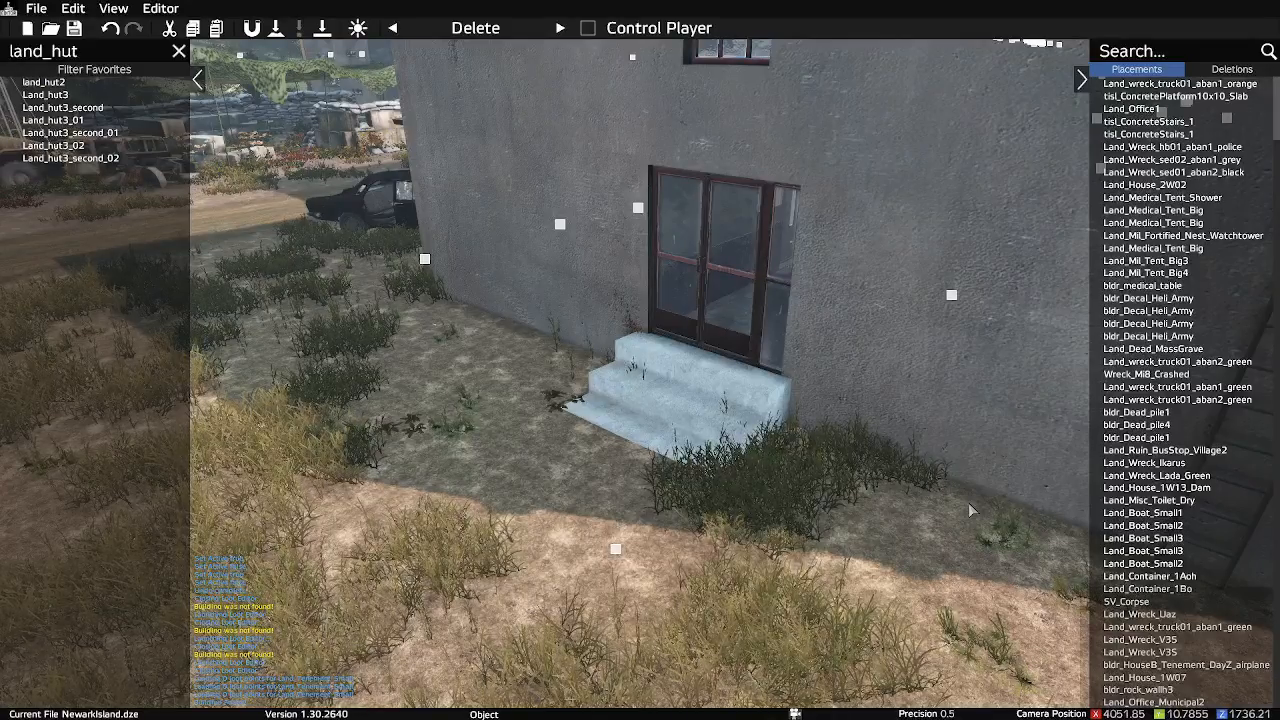
pyautogui.click(616, 549)
pyautogui.rightClick(616, 549)
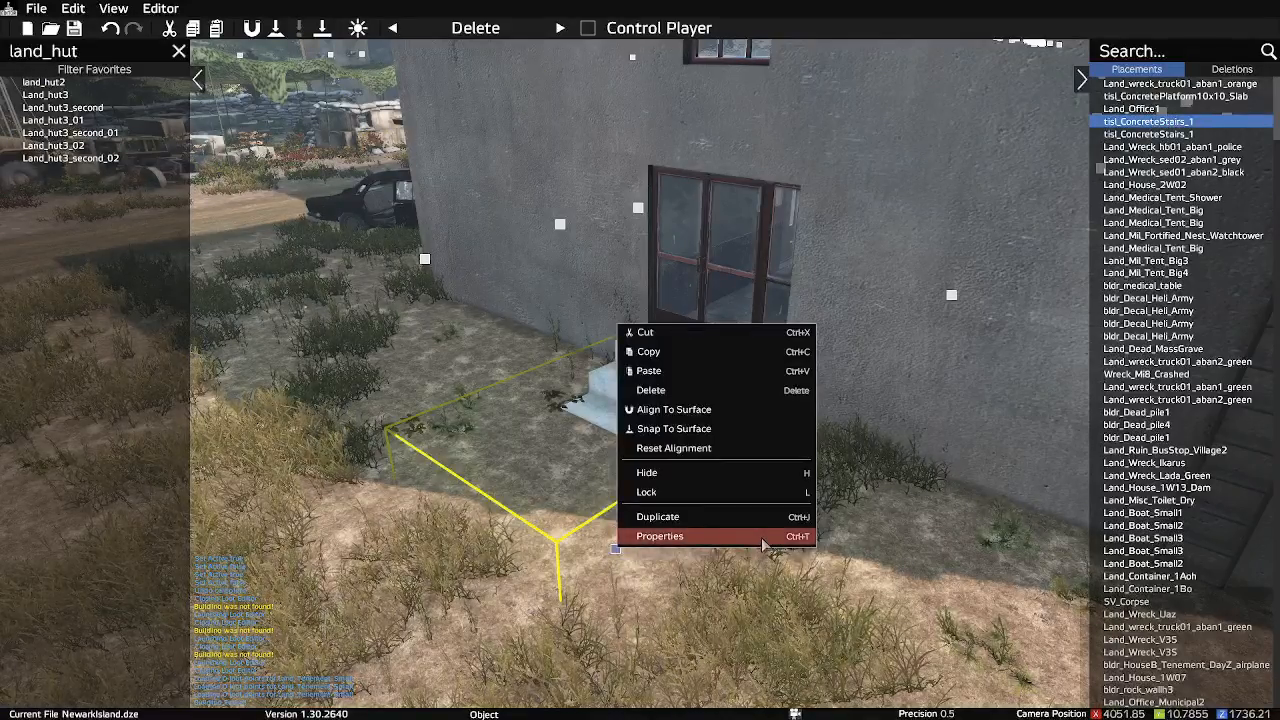
pyautogui.click(720, 537)
pyautogui.moveTo(786, 383); pyautogui.dragTo(708, 447)
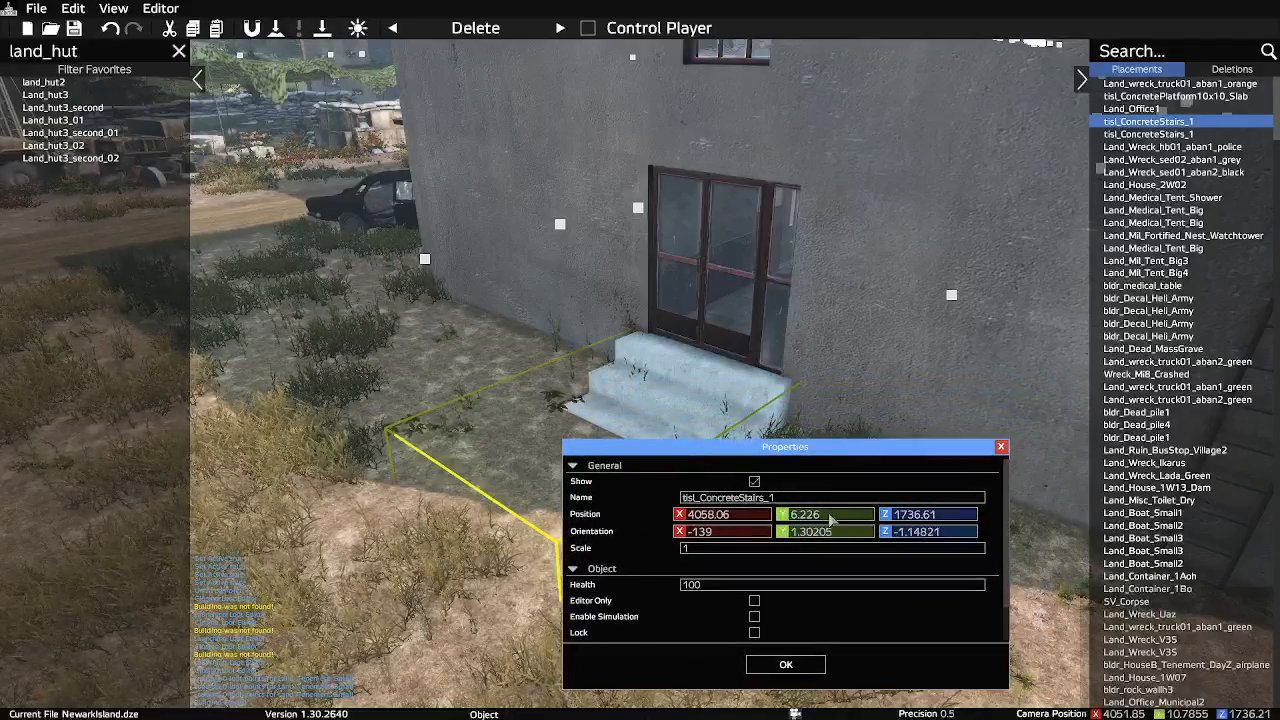
pyautogui.scroll(-1, 831, 517)
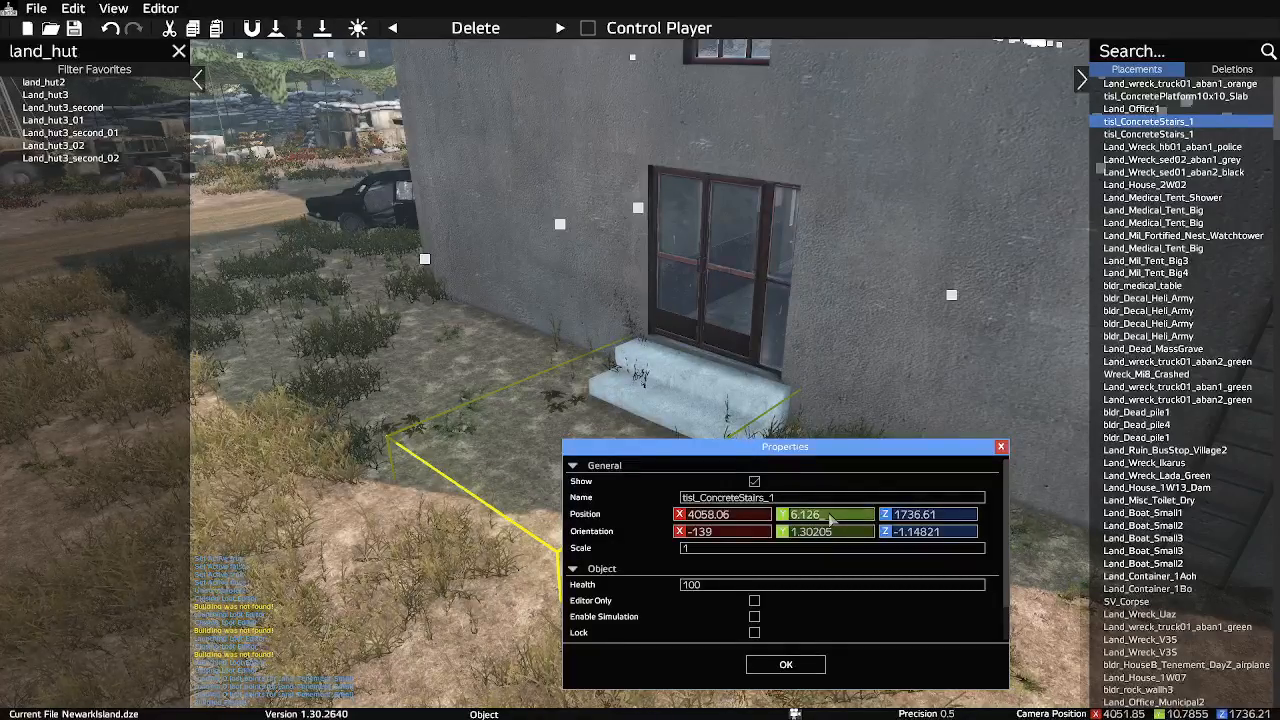
pyautogui.press('BackSpace')
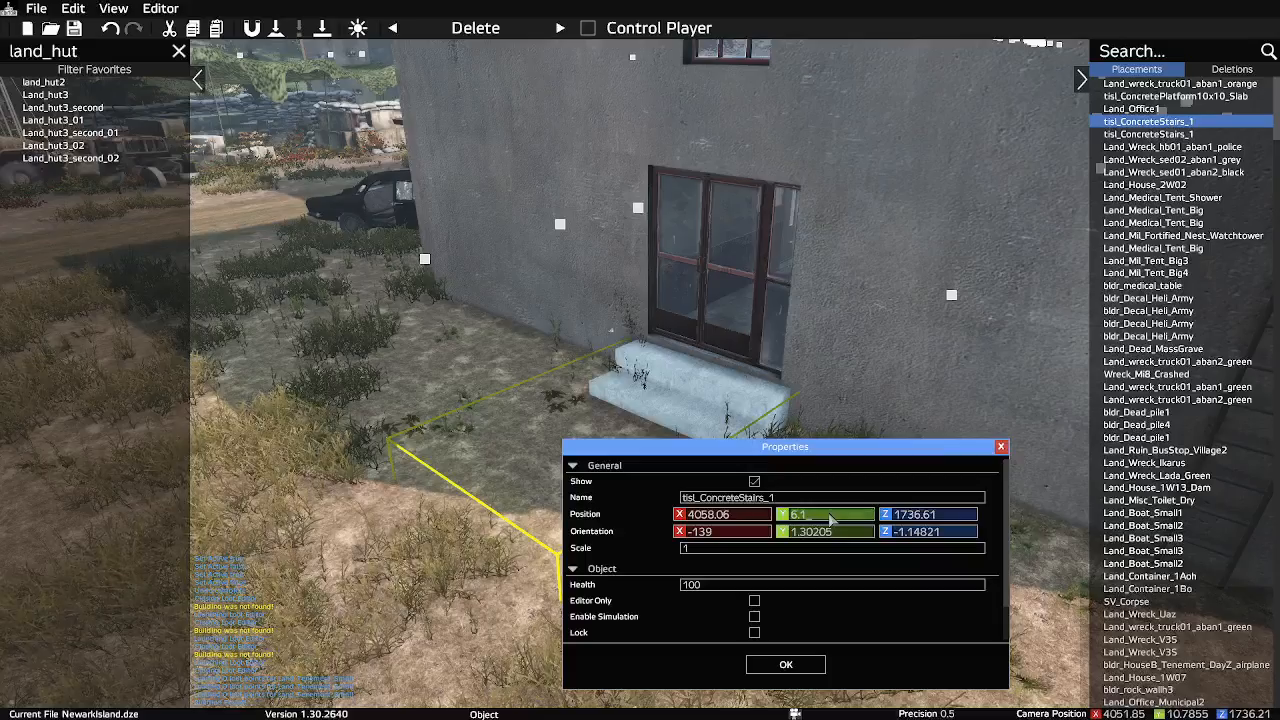
pyautogui.write('4')
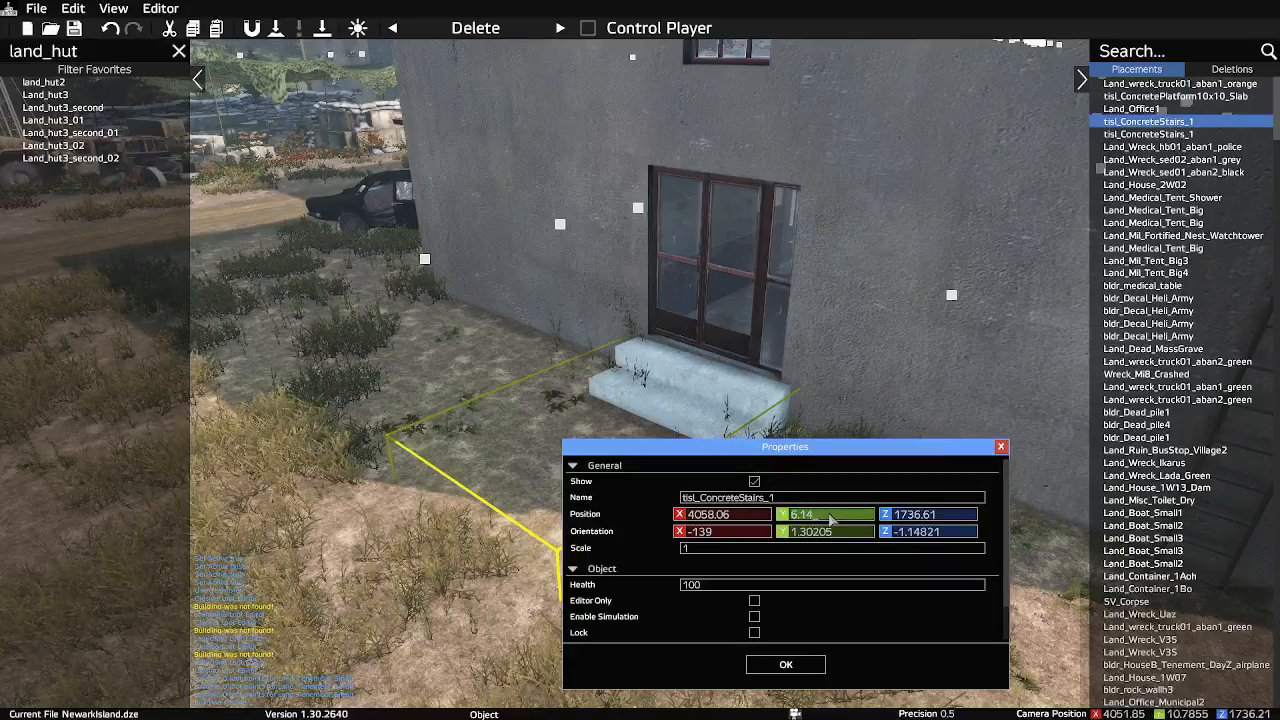
pyautogui.click(806, 665)
# Save the project with the adjusted stairs
pyautogui.press('w')
pyautogui.moveTo(780, 560); pyautogui.dragTo(680, 476, button='right')
pyautogui.press('w')
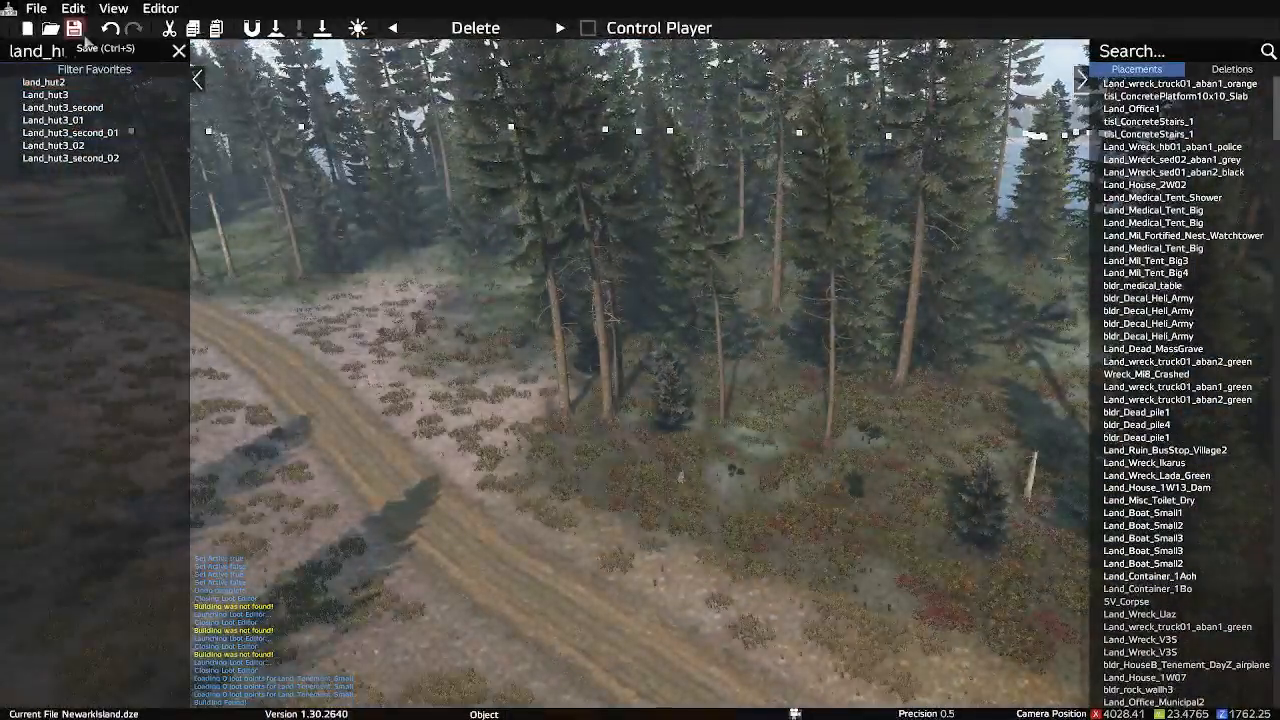
pyautogui.click(74, 28)
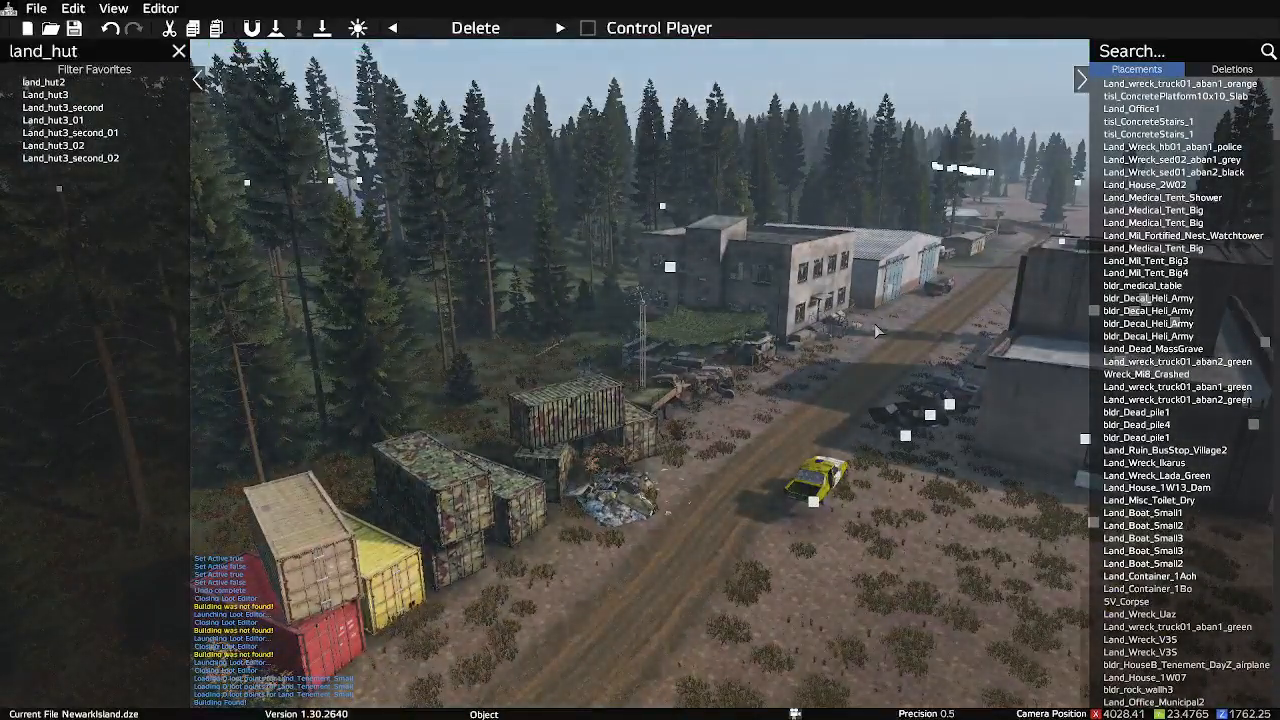
# Relocate the camera to Stuart Island's southeastern tip using the map and survey the shore, the ruins and the wooden pier
pyautogui.press('m')
pyautogui.moveTo(733, 270); pyautogui.dragTo(749, 412)
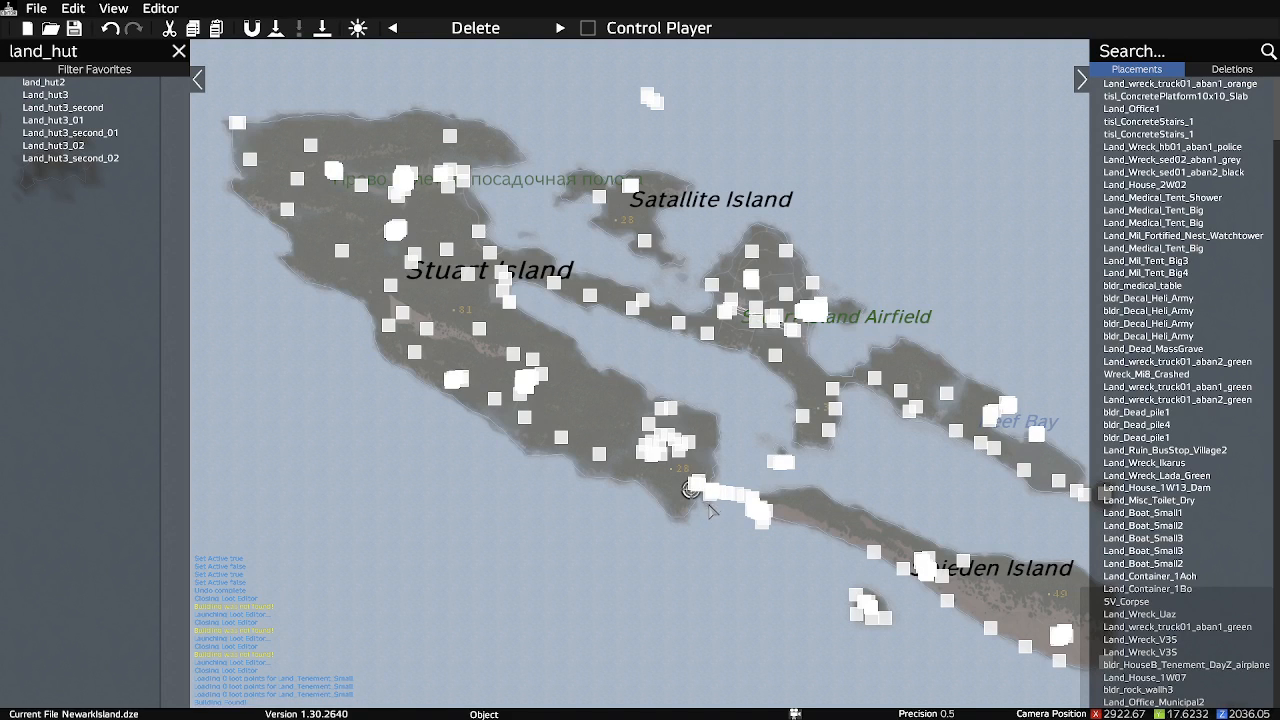
pyautogui.press('m')
pyautogui.moveTo(740, 523); pyautogui.dragTo(833, 522, button='right')
pyautogui.press('w')
pyautogui.press('w')
pyautogui.press('w')
pyautogui.press('w')
pyautogui.press('a')
pyautogui.press('w')
pyautogui.moveTo(571, 491); pyautogui.dragTo(527, 493, button='right')
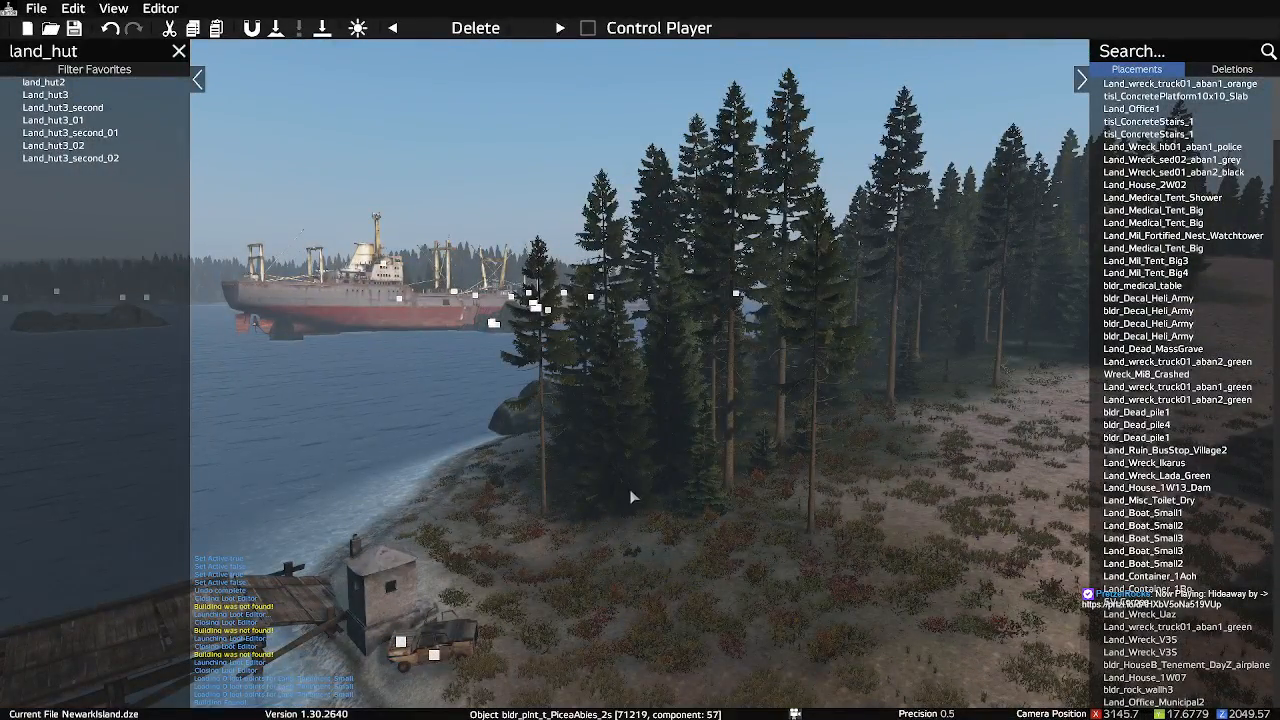
pyautogui.moveTo(630, 494); pyautogui.dragTo(381, 496, button='right')
pyautogui.press('w')
pyautogui.moveTo(366, 492); pyautogui.dragTo(671, 540, button='right')
pyautogui.press('a')
pyautogui.press('s')
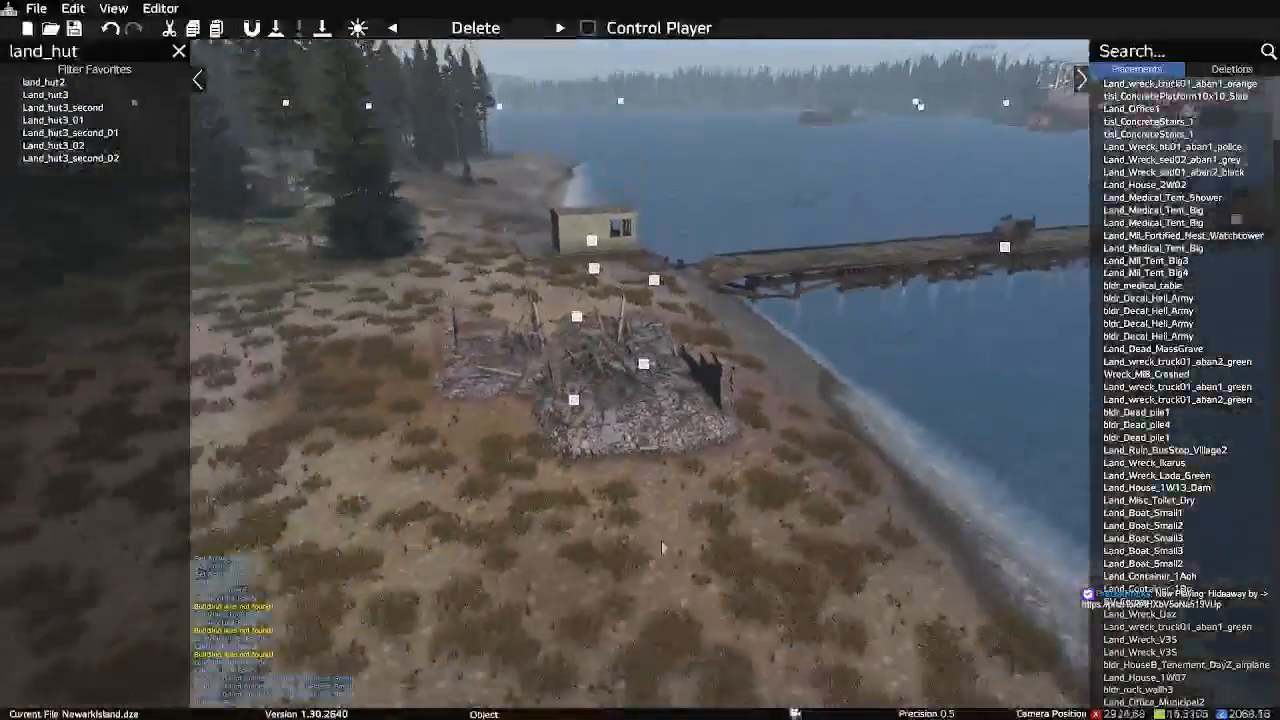
# Enter the shoreline ruins as the player character and view the vehicle-strewn pier and the far island from cover
pyautogui.press('y')
pyautogui.press('w')
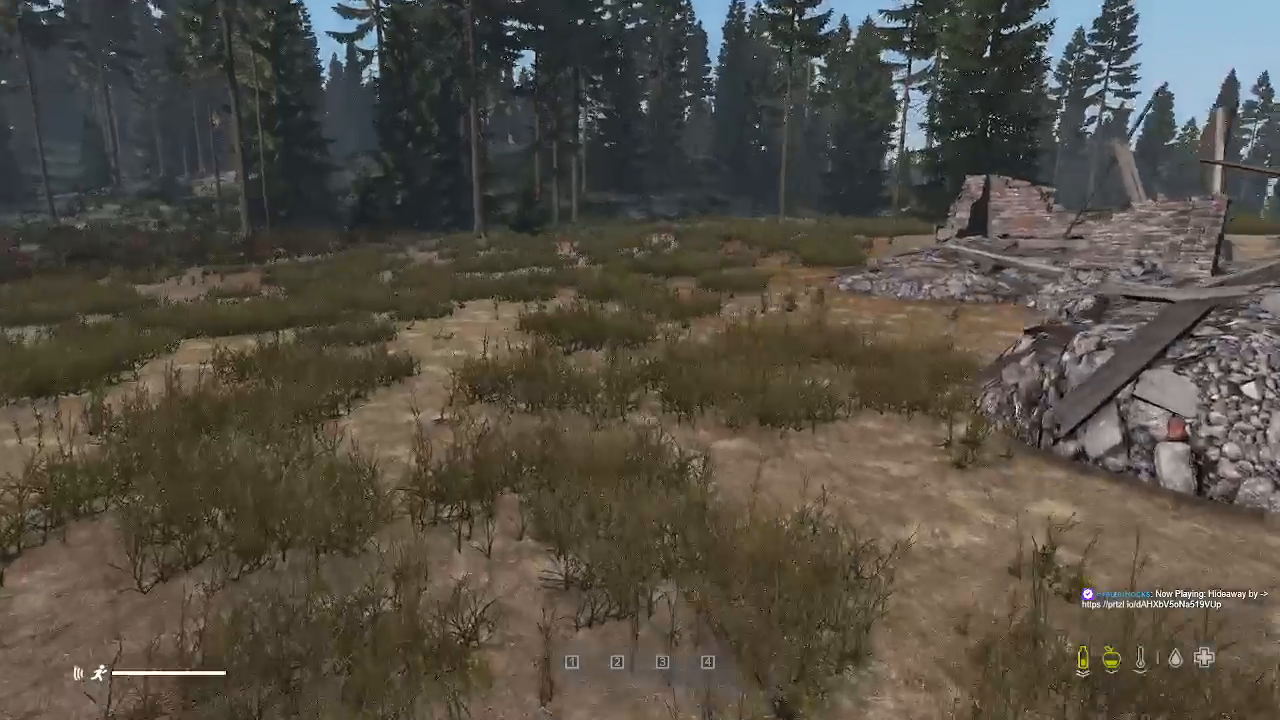
pyautogui.press('w')
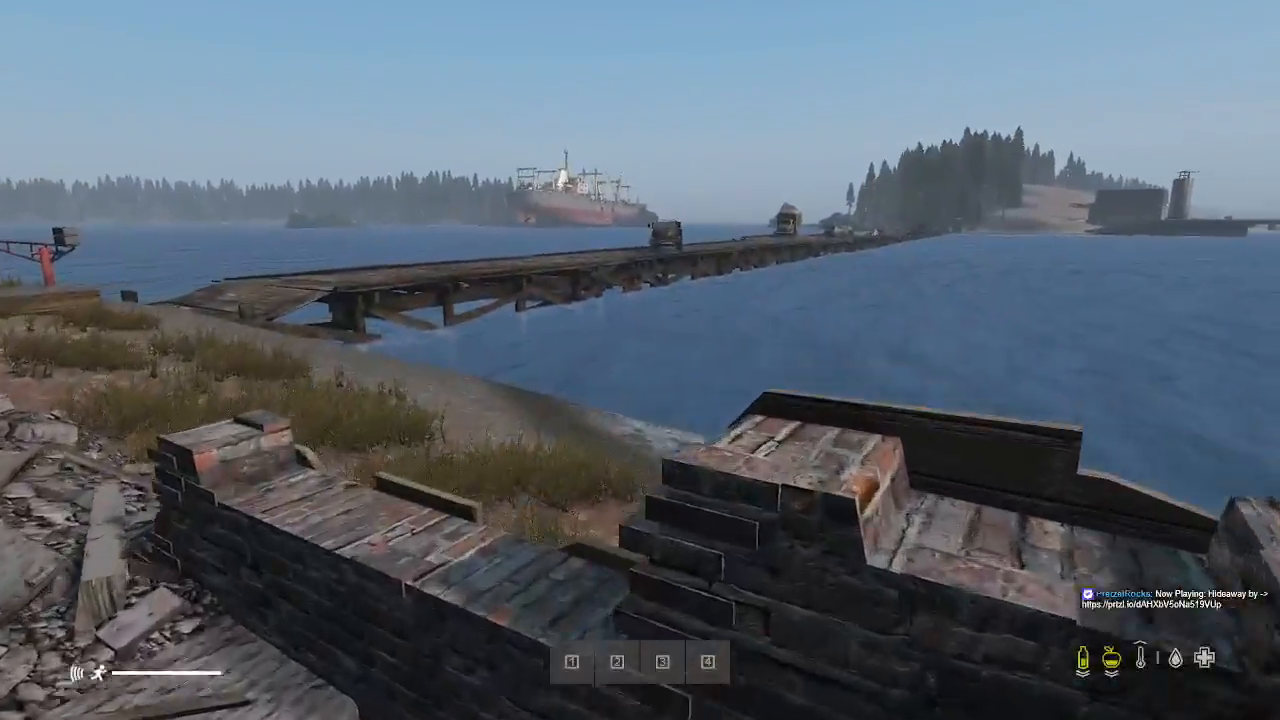
pyautogui.press('c')
pyautogui.press('a')
pyautogui.rightClick(640, 360)
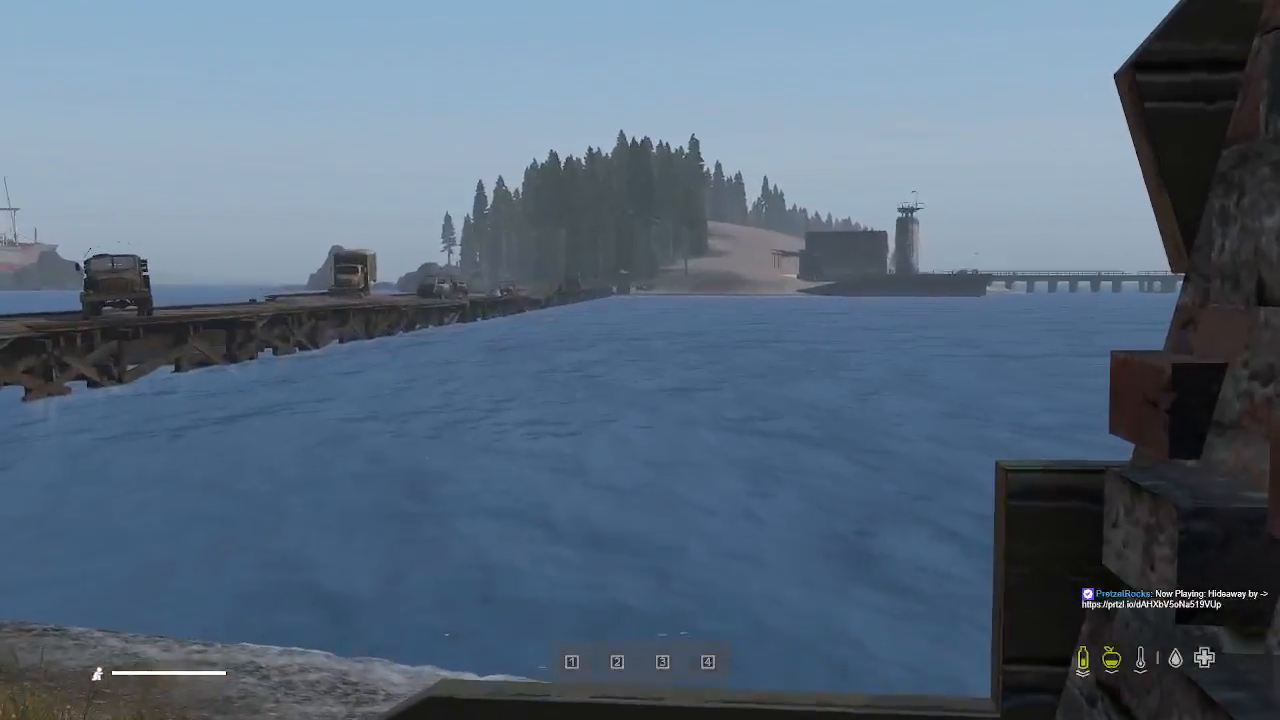
# Leave the player character and fly the camera along the wooden pier to the far island, viewing the pier from both ends
pyautogui.press('a')
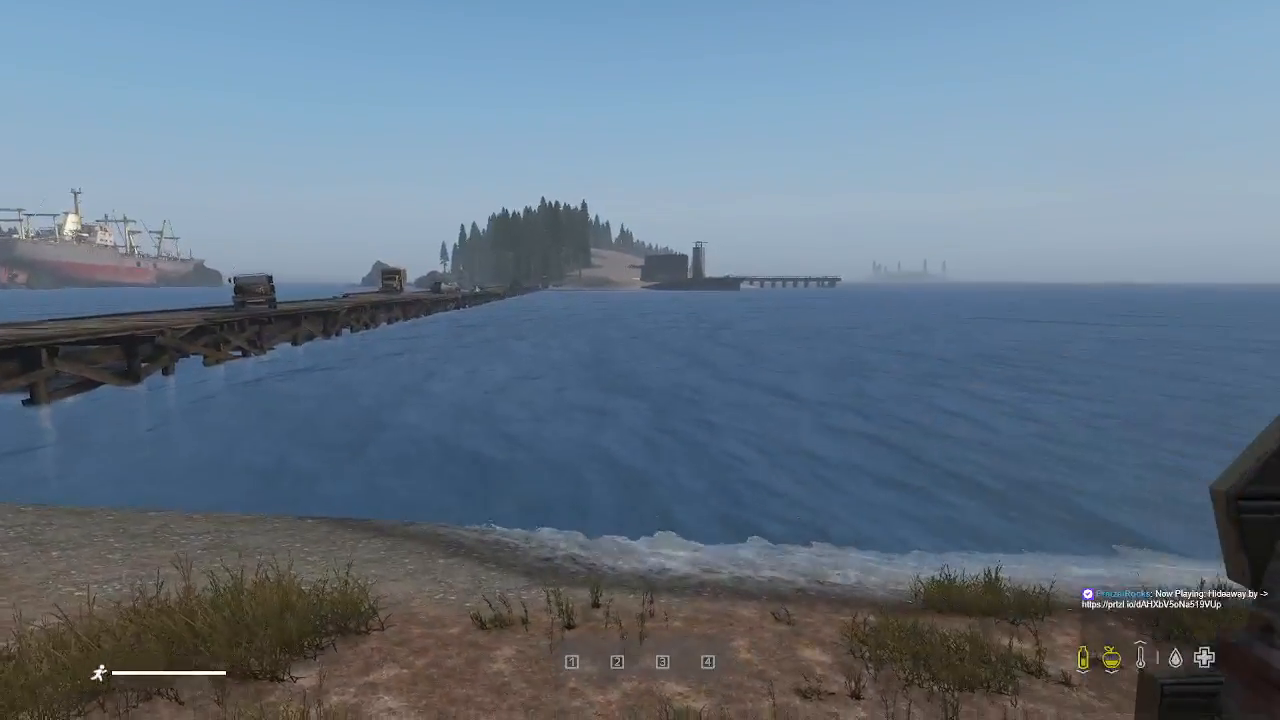
pyautogui.press('y')
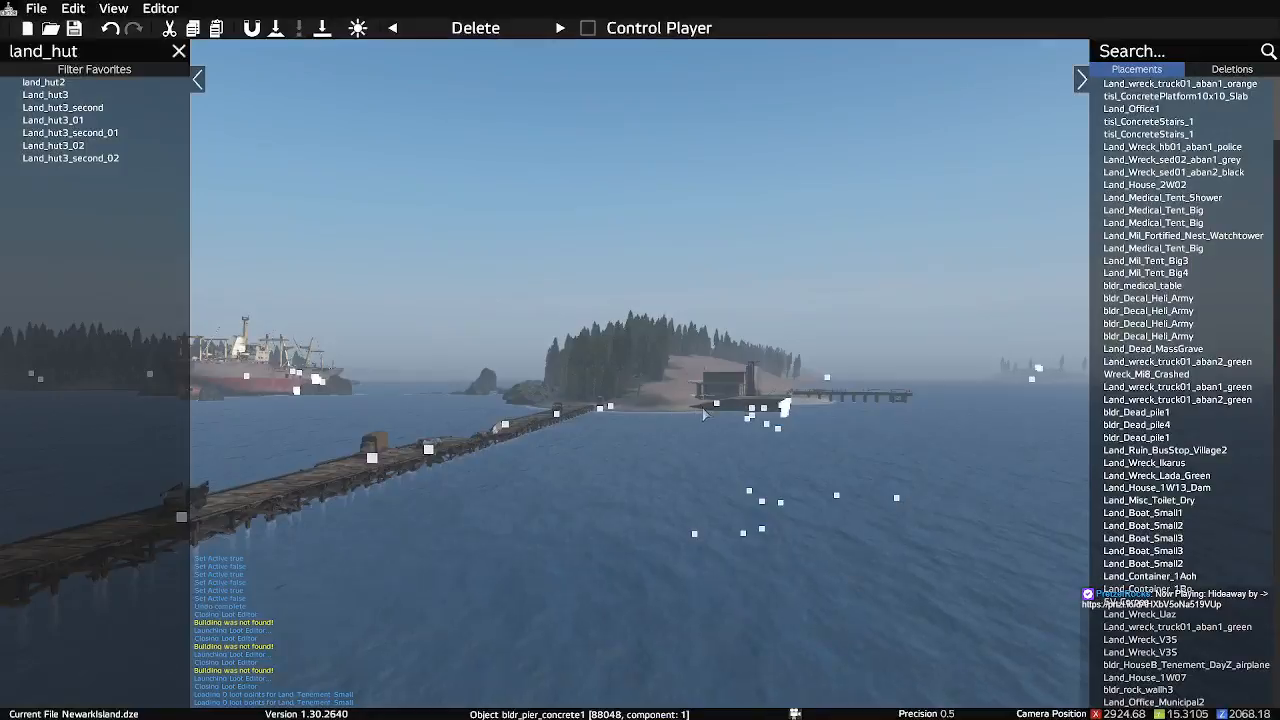
pyautogui.press('w')
pyautogui.moveTo(774, 456); pyautogui.dragTo(767, 388, button='right')
pyautogui.press('w')
pyautogui.press('q')
pyautogui.press('s')
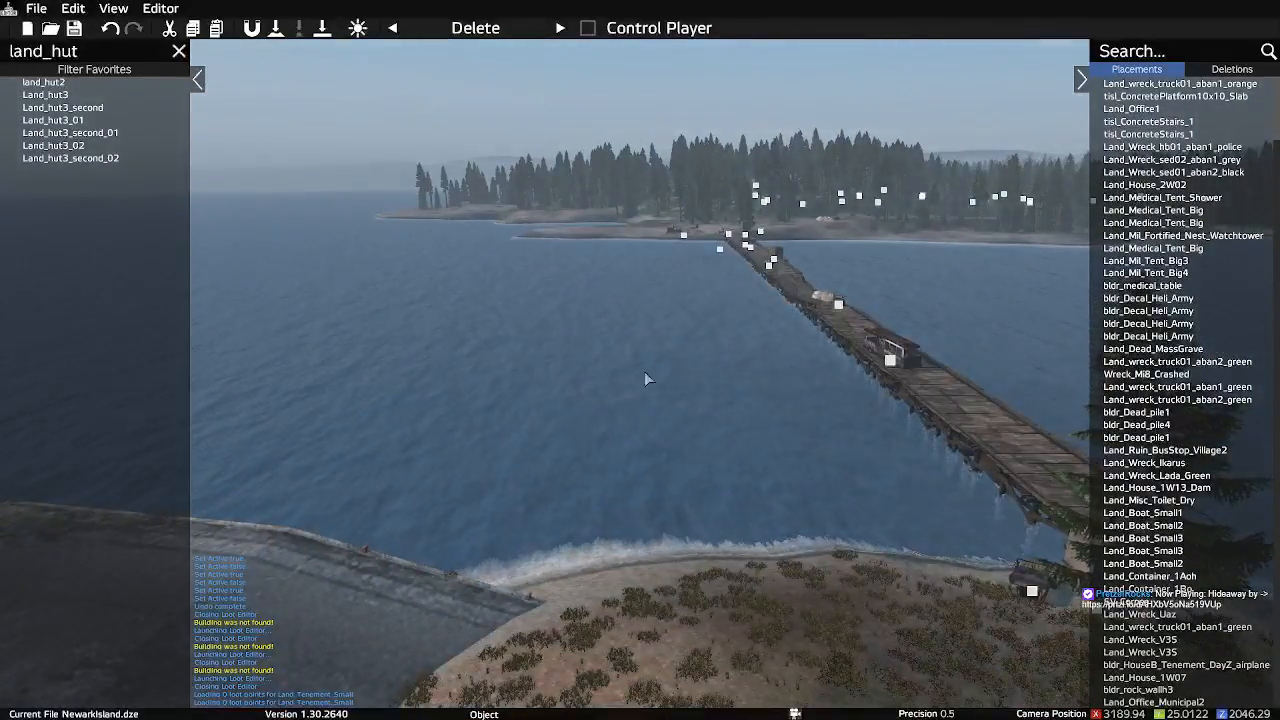
pyautogui.moveTo(680, 452); pyautogui.dragTo(952, 390, button='right')
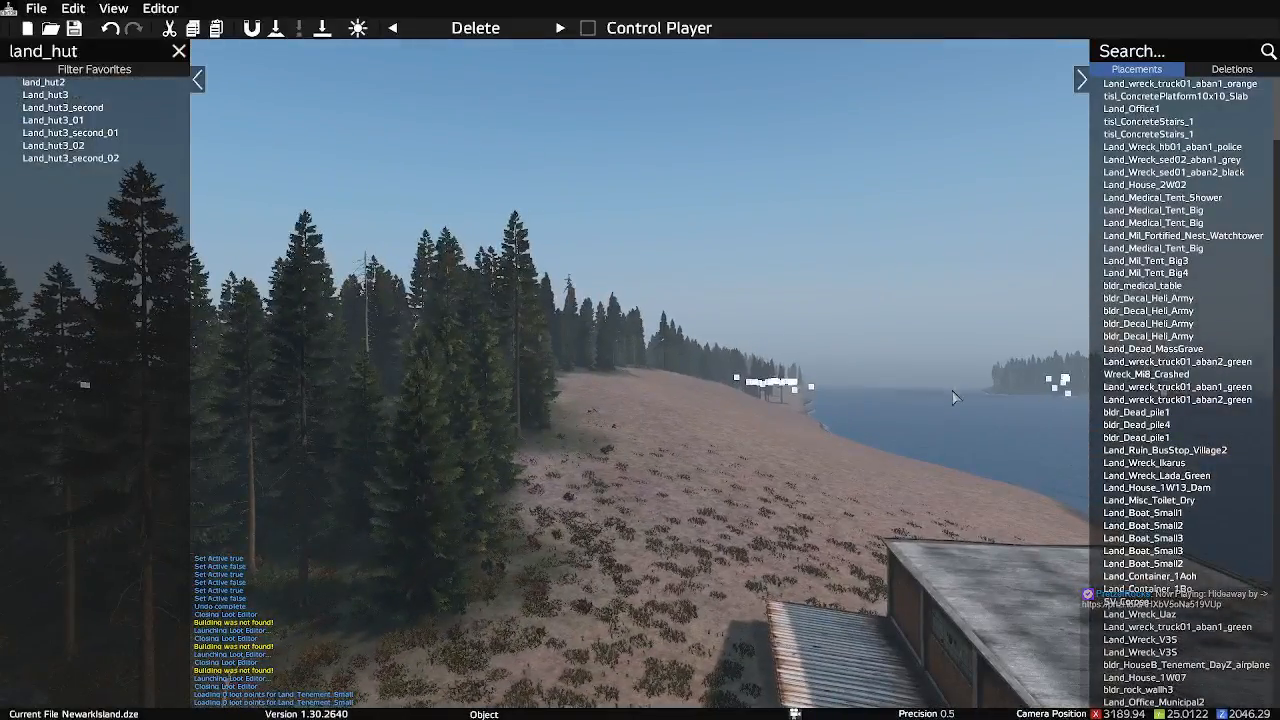
# Relocate the camera to Spieden Island's southeastern end using the map and survey the open hillside, dirt road and forest
pyautogui.press('m')
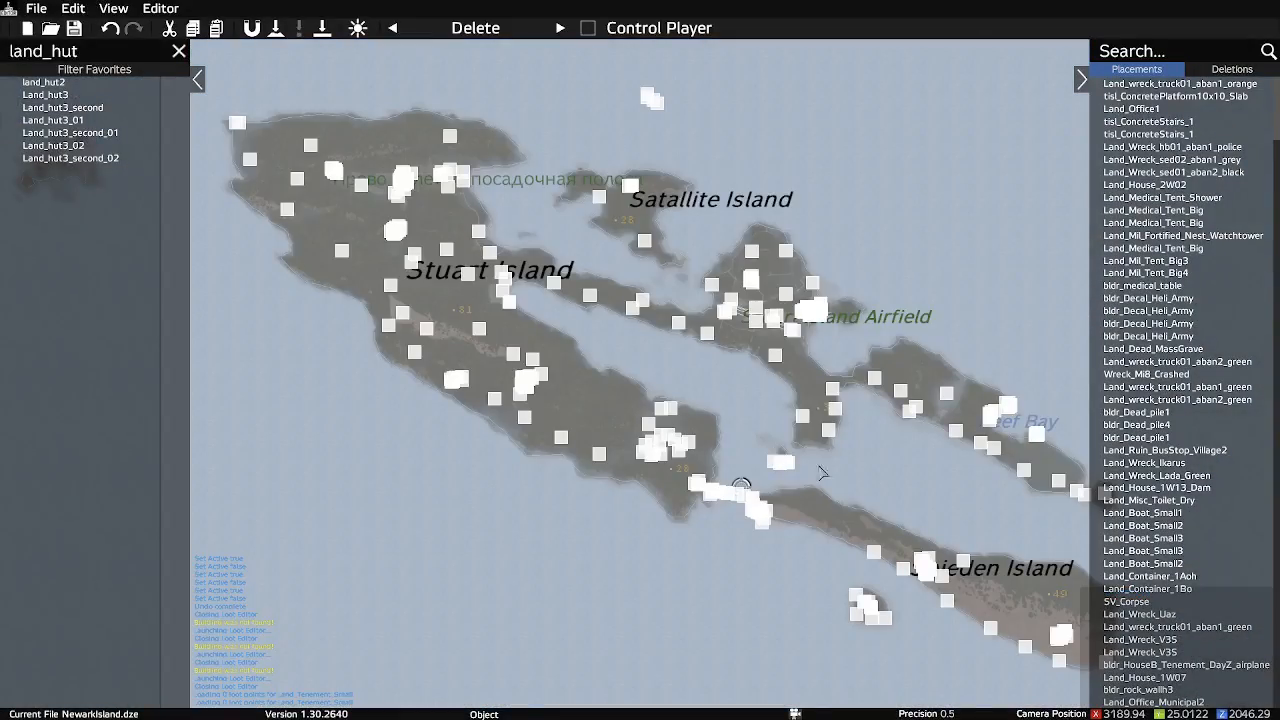
pyautogui.doubleClick(1052, 660)
pyautogui.press('w')
pyautogui.moveTo(898, 548); pyautogui.dragTo(746, 631, button='right')
pyautogui.press('s')
pyautogui.moveTo(731, 543); pyautogui.dragTo(472, 519, button='right')
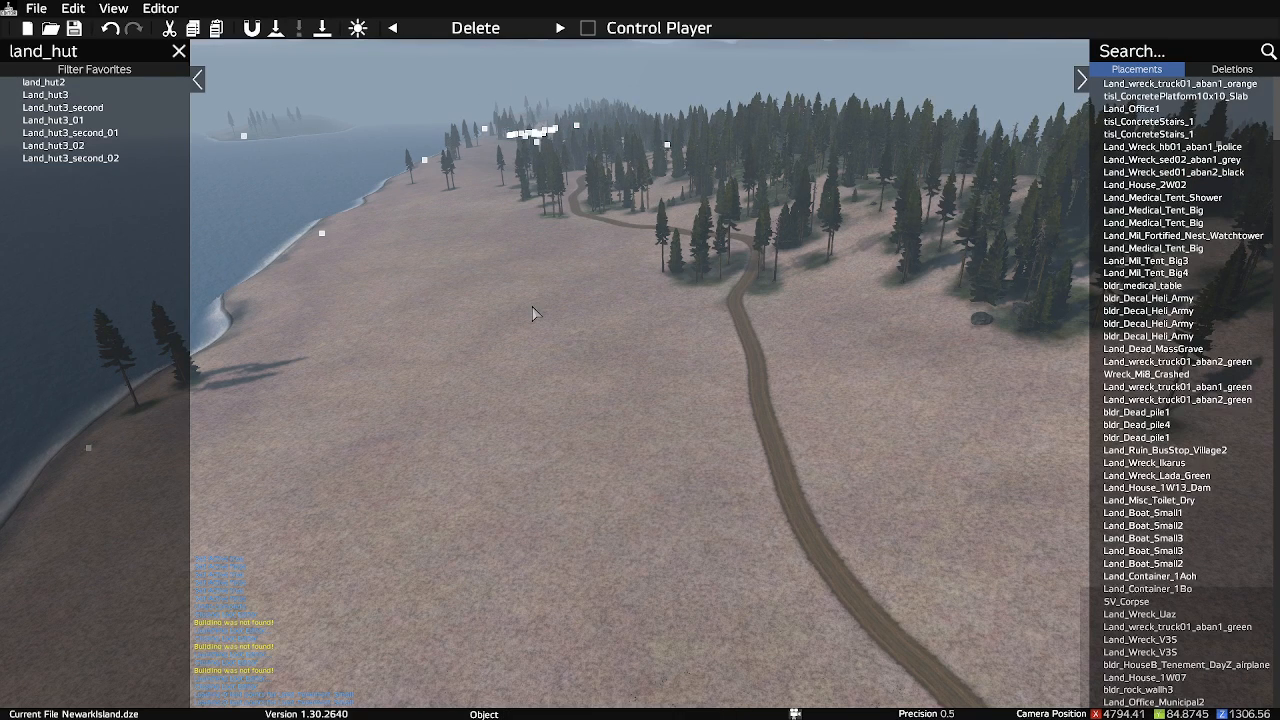
# Relocate the camera back to the wooden pier using the map and survey the channel, the stranded ship and Stuart Island's shore
pyautogui.press('m')
pyautogui.moveTo(712, 441); pyautogui.dragTo(710, 380)
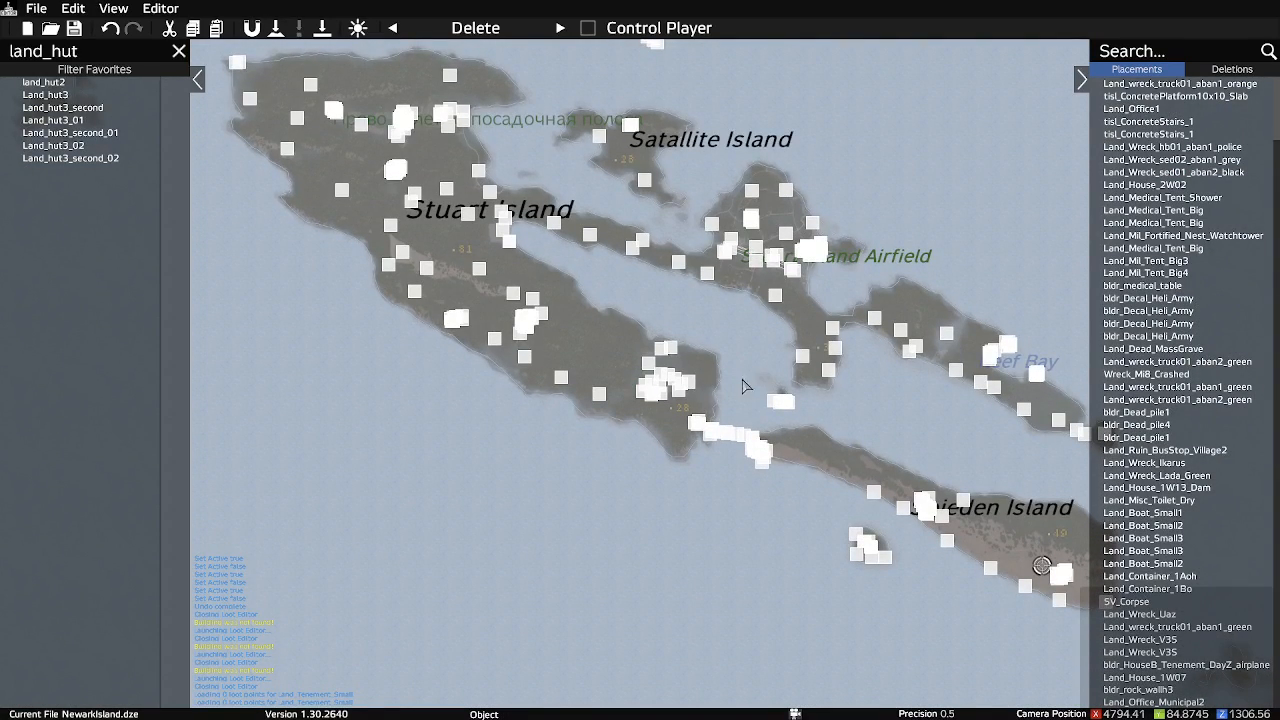
pyautogui.doubleClick(745, 463)
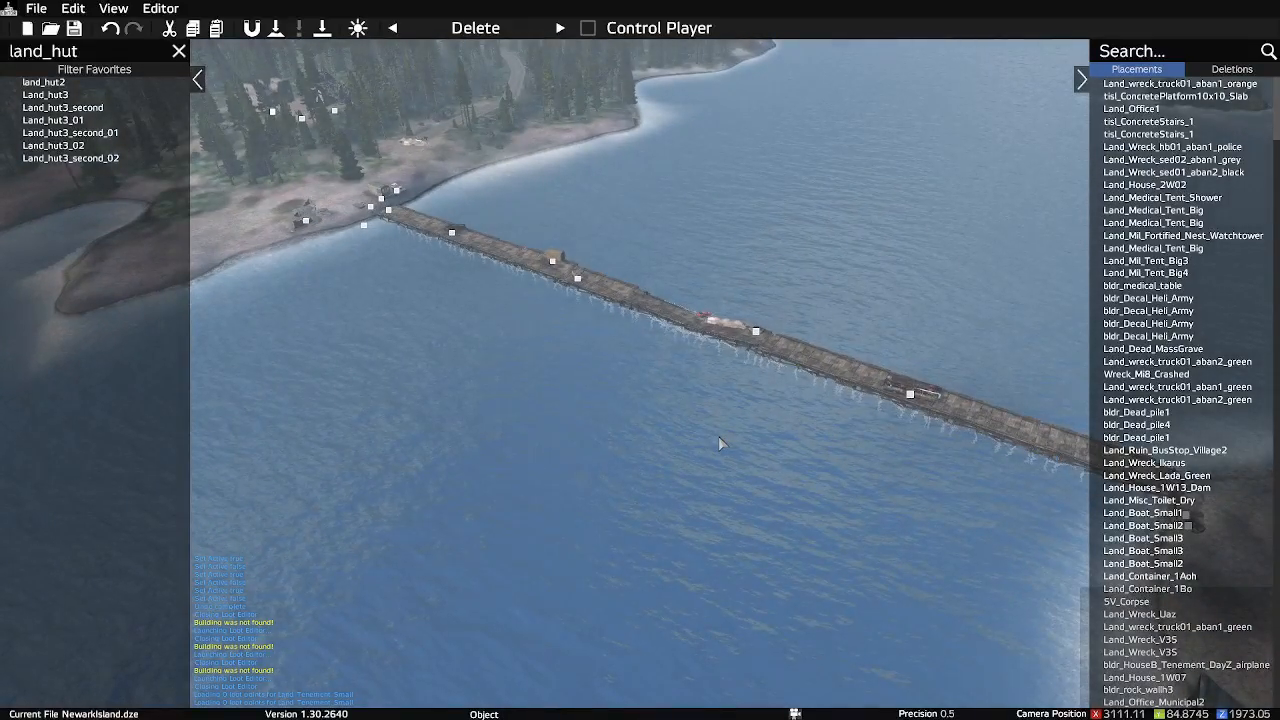
pyautogui.moveTo(478, 363); pyautogui.dragTo(518, 369, button='right')
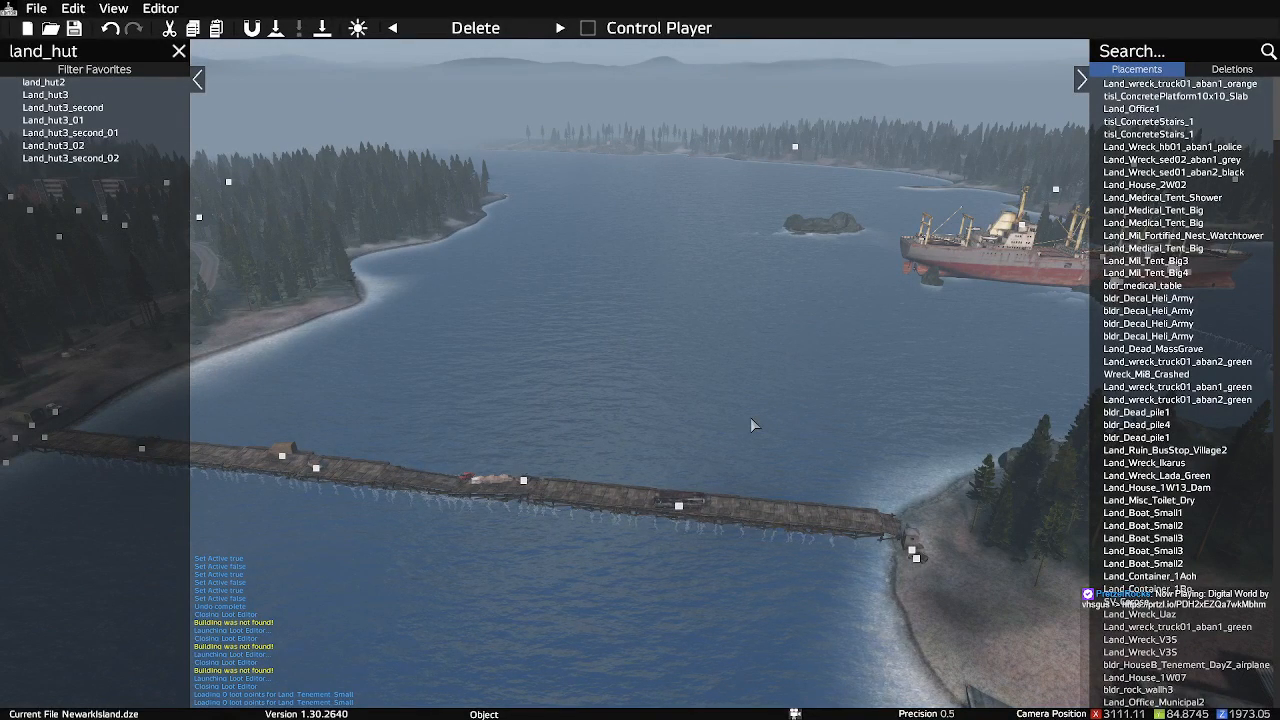
pyautogui.moveTo(750, 417); pyautogui.dragTo(773, 394, button='right')
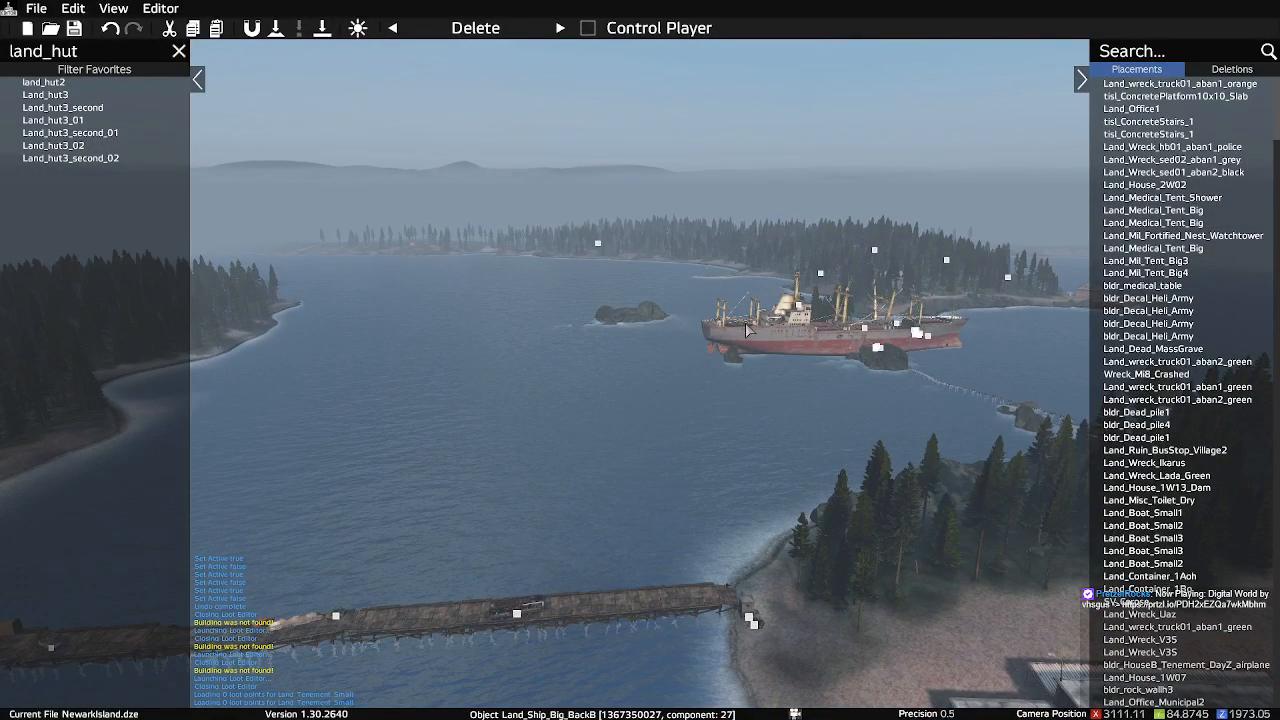
pyautogui.moveTo(644, 397); pyautogui.dragTo(411, 356, button='right')
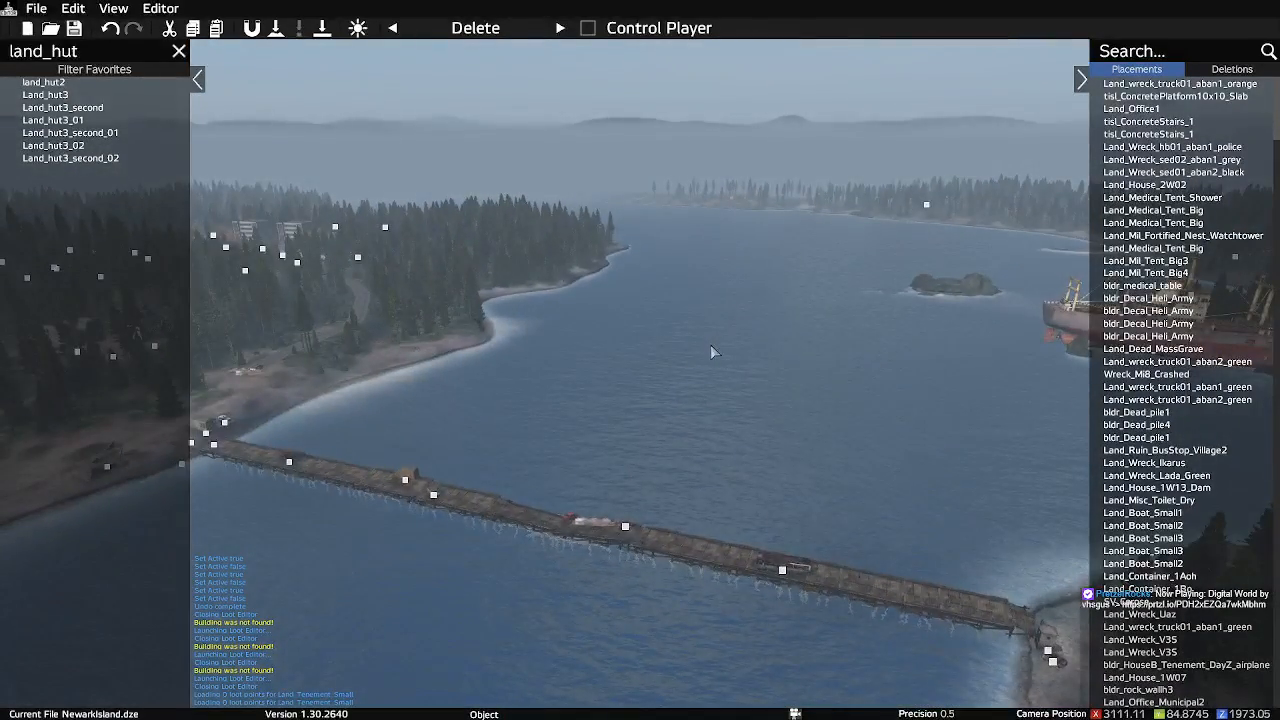
pyautogui.moveTo(714, 349); pyautogui.dragTo(570, 349, button='right')
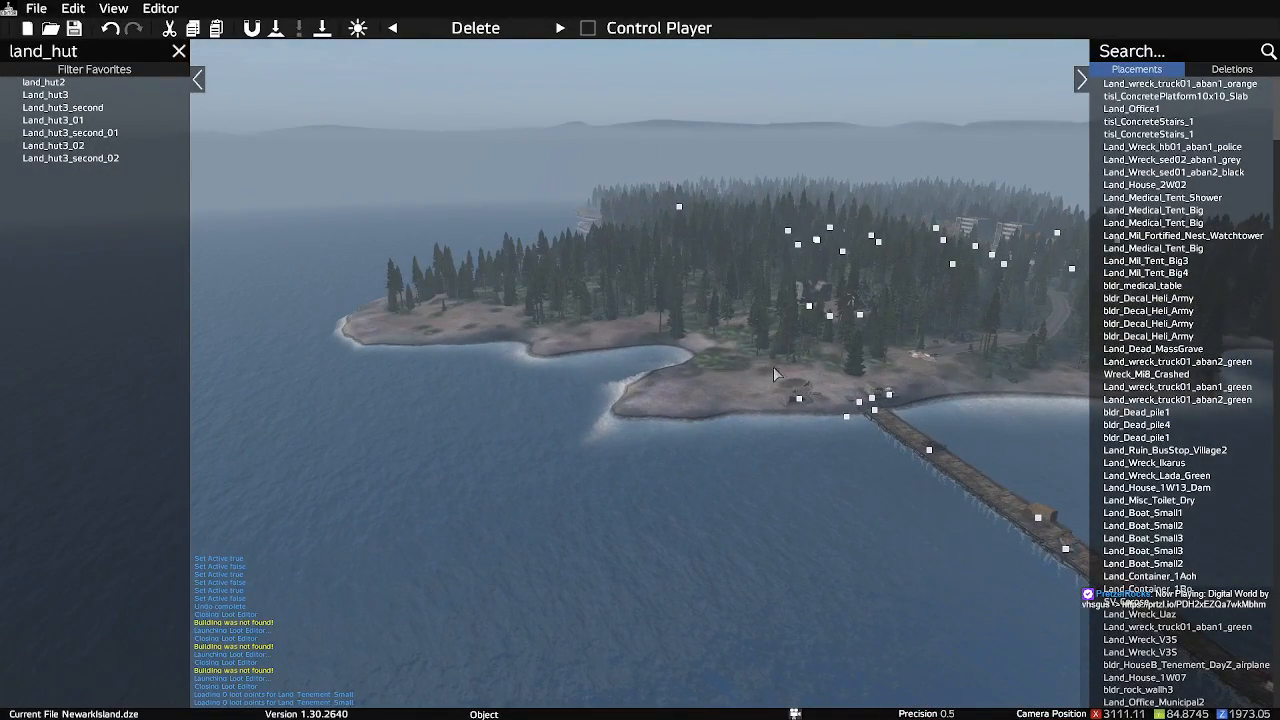
# Fly the camera to the ruined, overgrown house in the forest near the pier's Stuart Island end
pyautogui.press('w')
pyautogui.moveTo(828, 374); pyautogui.dragTo(727, 429, button='right')
pyautogui.press('s')
pyautogui.press('w')
pyautogui.press('w')
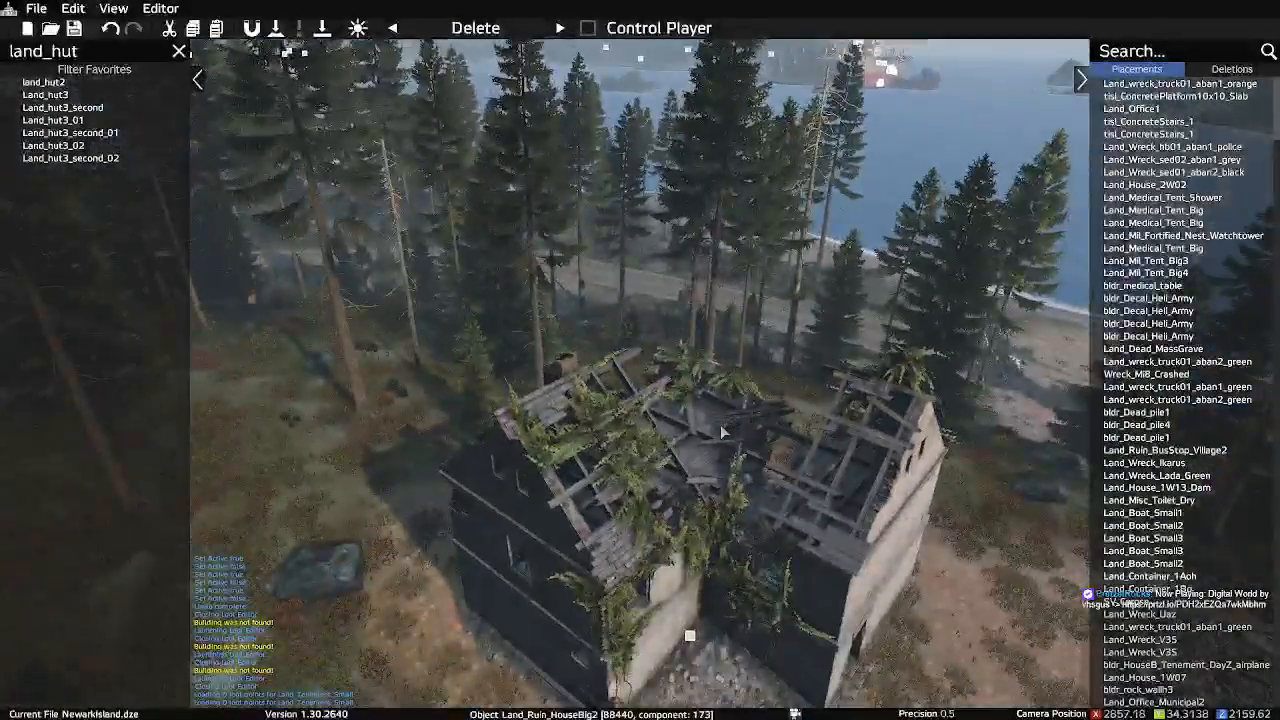
# Explore the ruined house's broken upper floor and the yard between the ruins as the player character, and return to the editor camera
pyautogui.press('y')
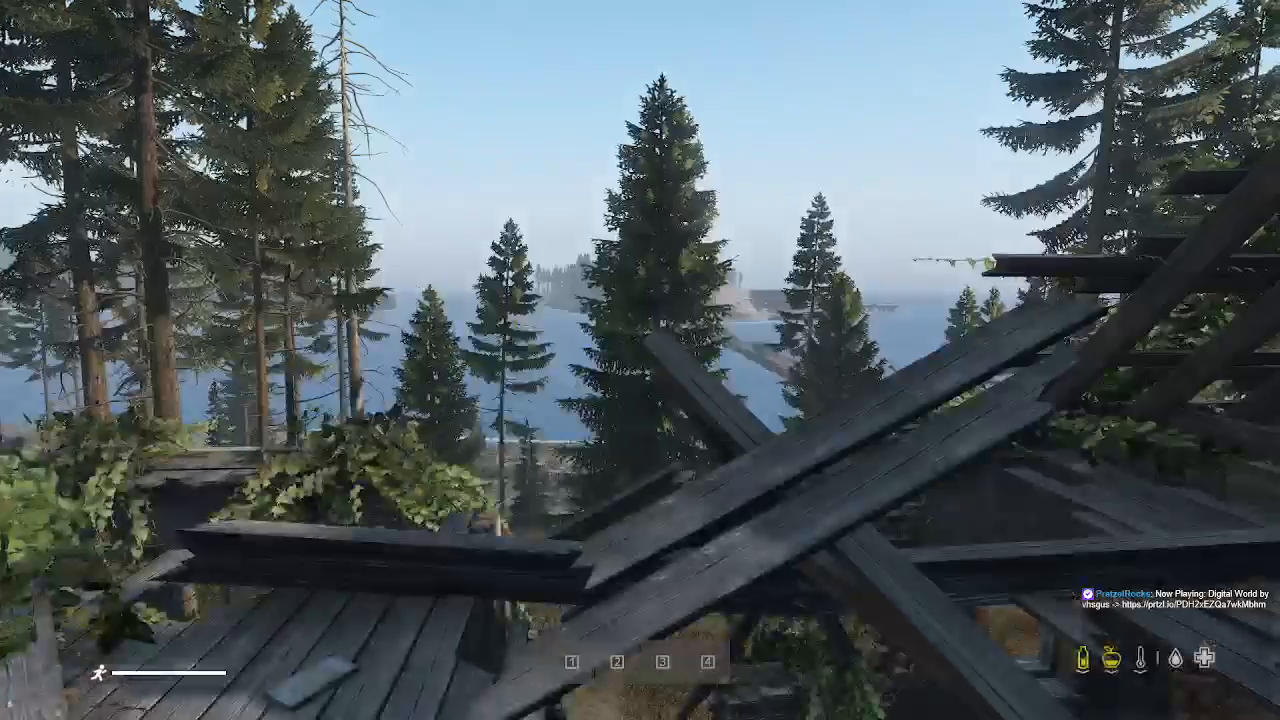
pyautogui.press('w')
pyautogui.press('w')
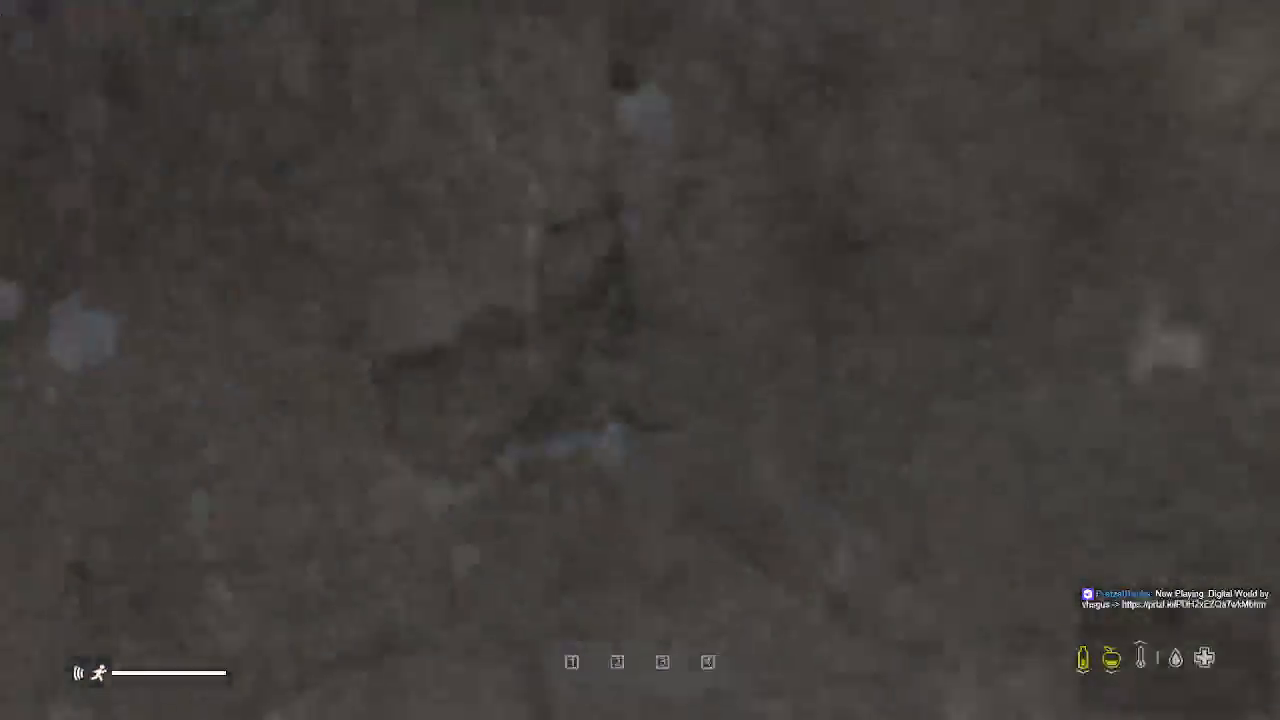
pyautogui.press('w')
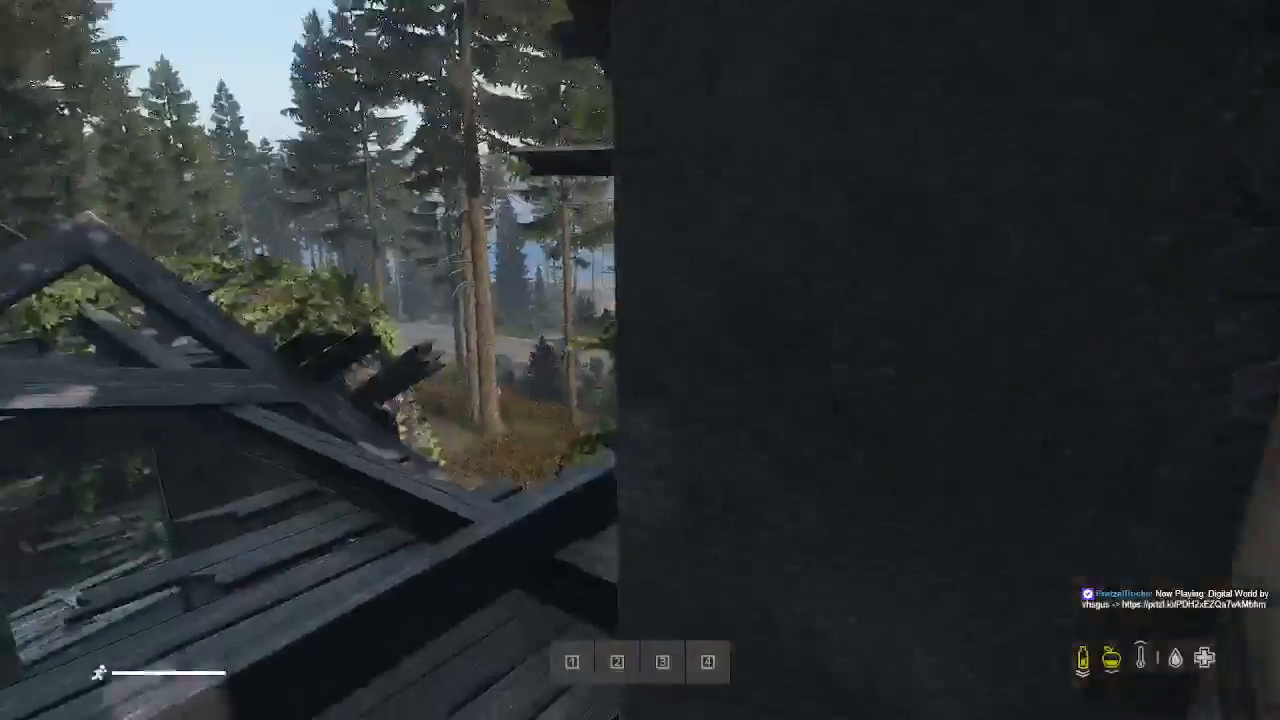
pyautogui.press('w')
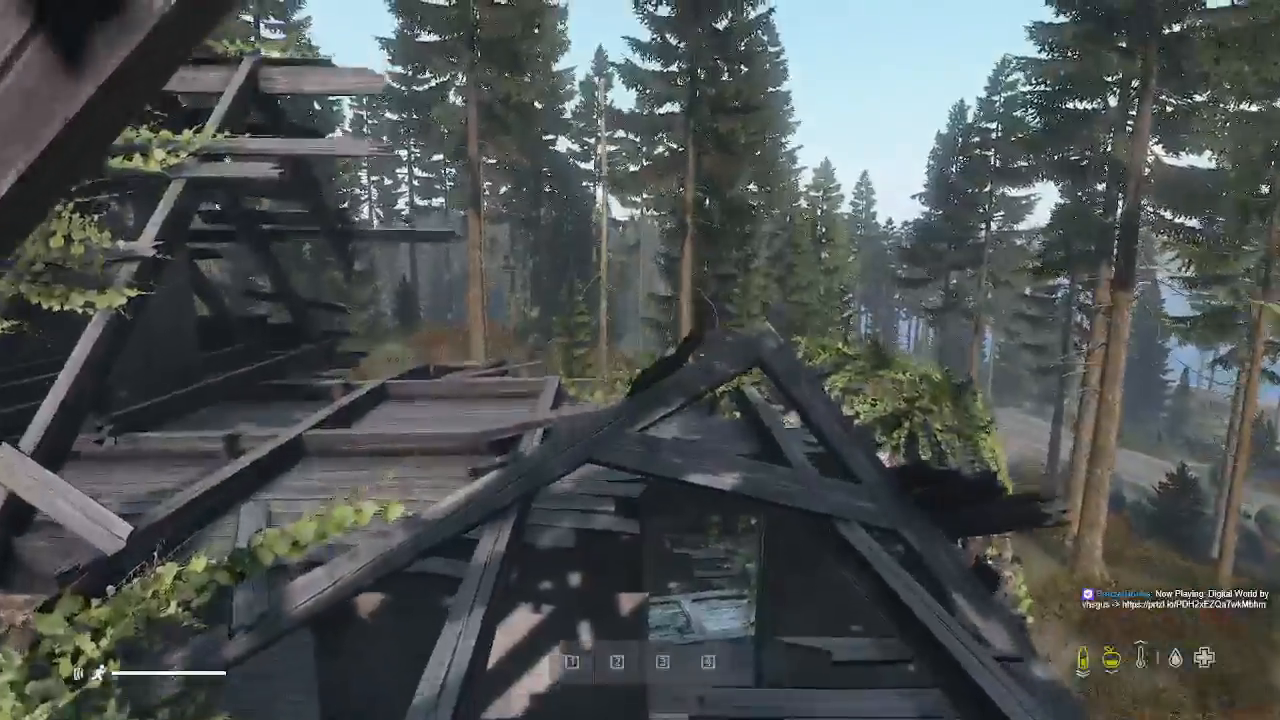
pyautogui.press('w')
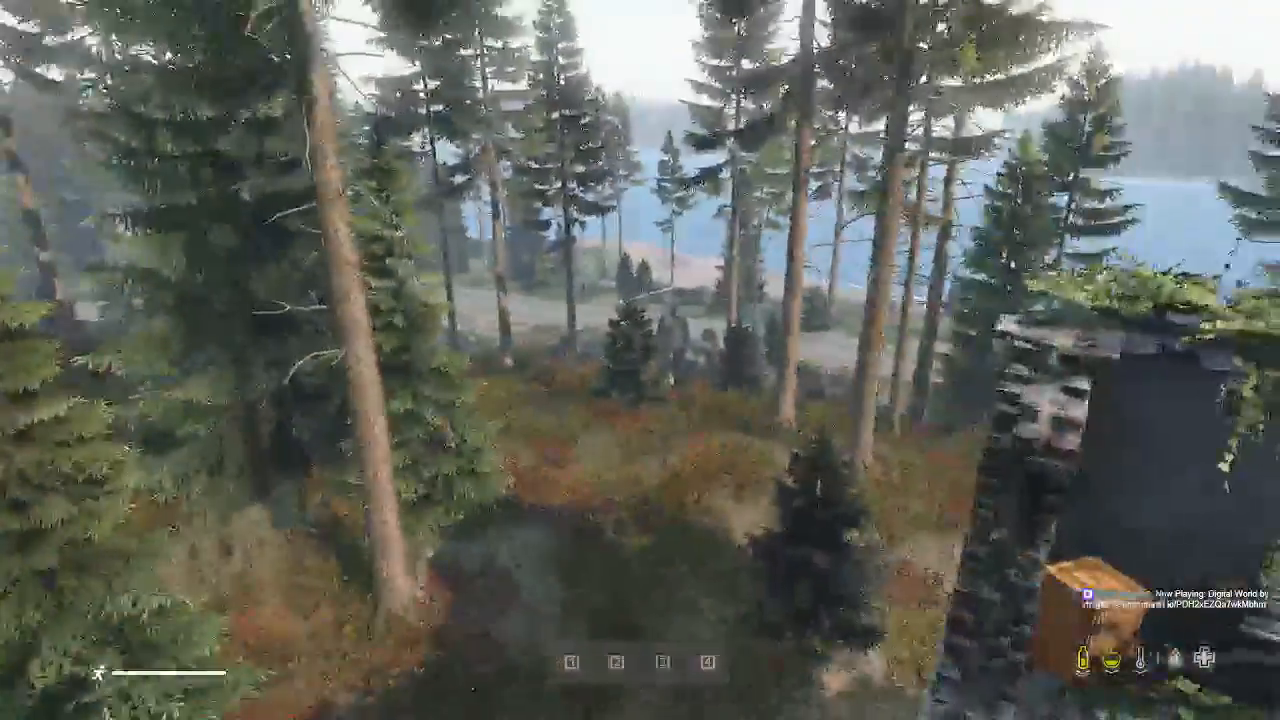
pyautogui.press('w')
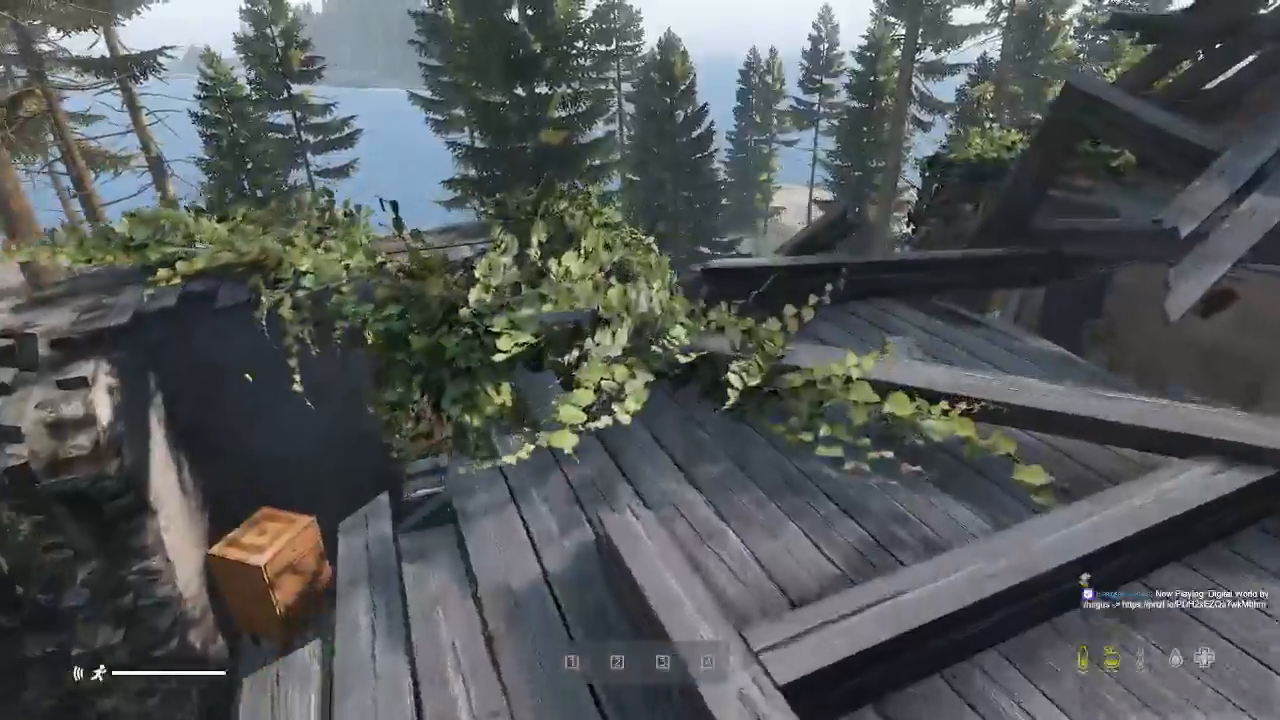
pyautogui.press('w')
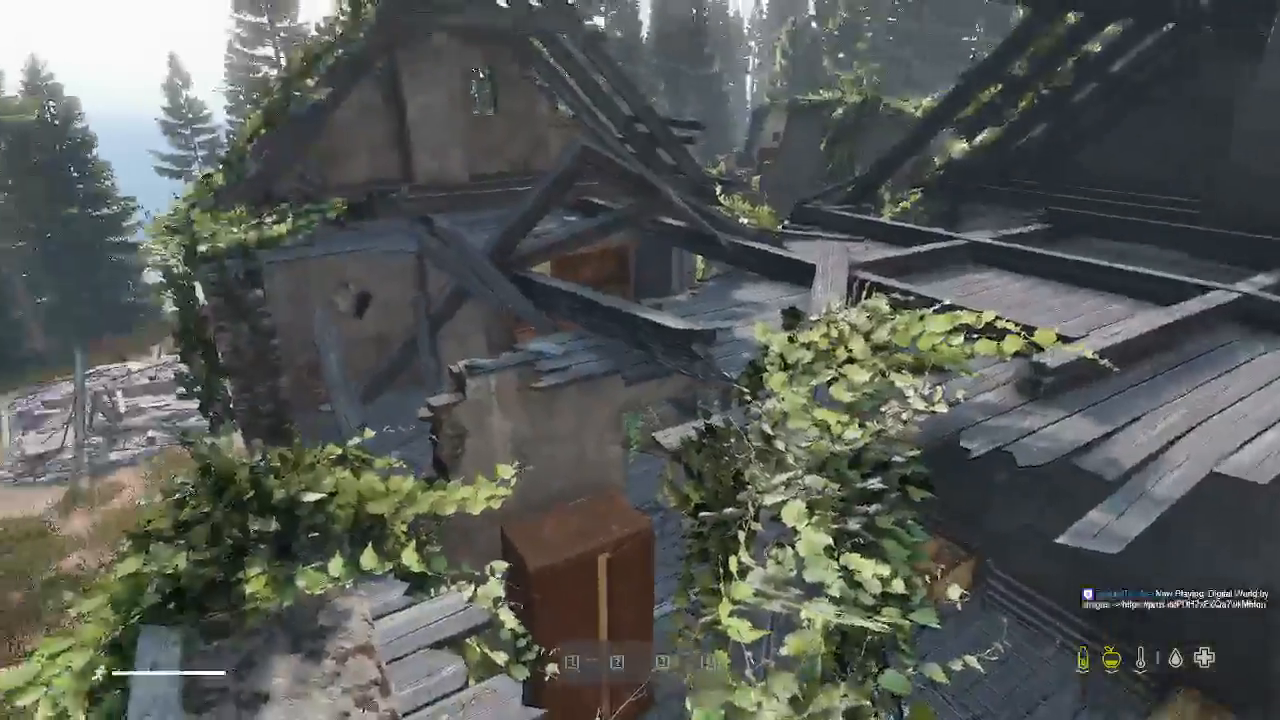
pyautogui.press('w')
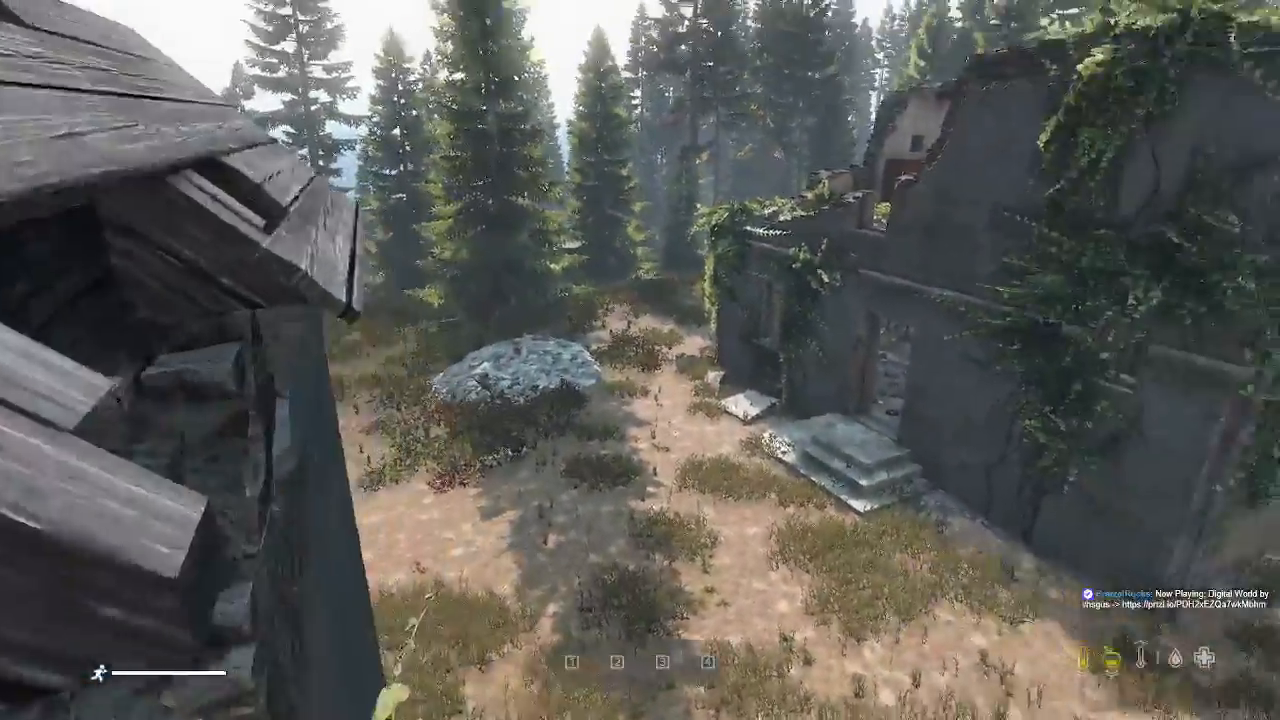
pyautogui.press('w')
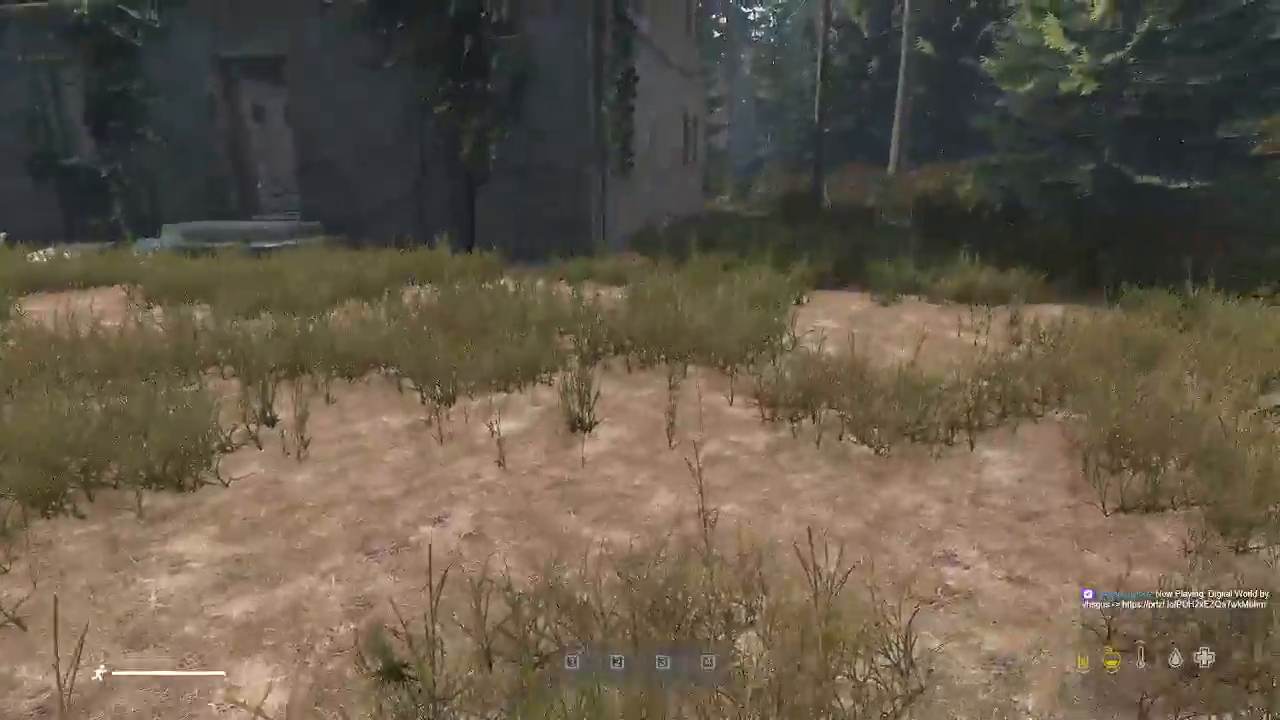
pyautogui.press('w')
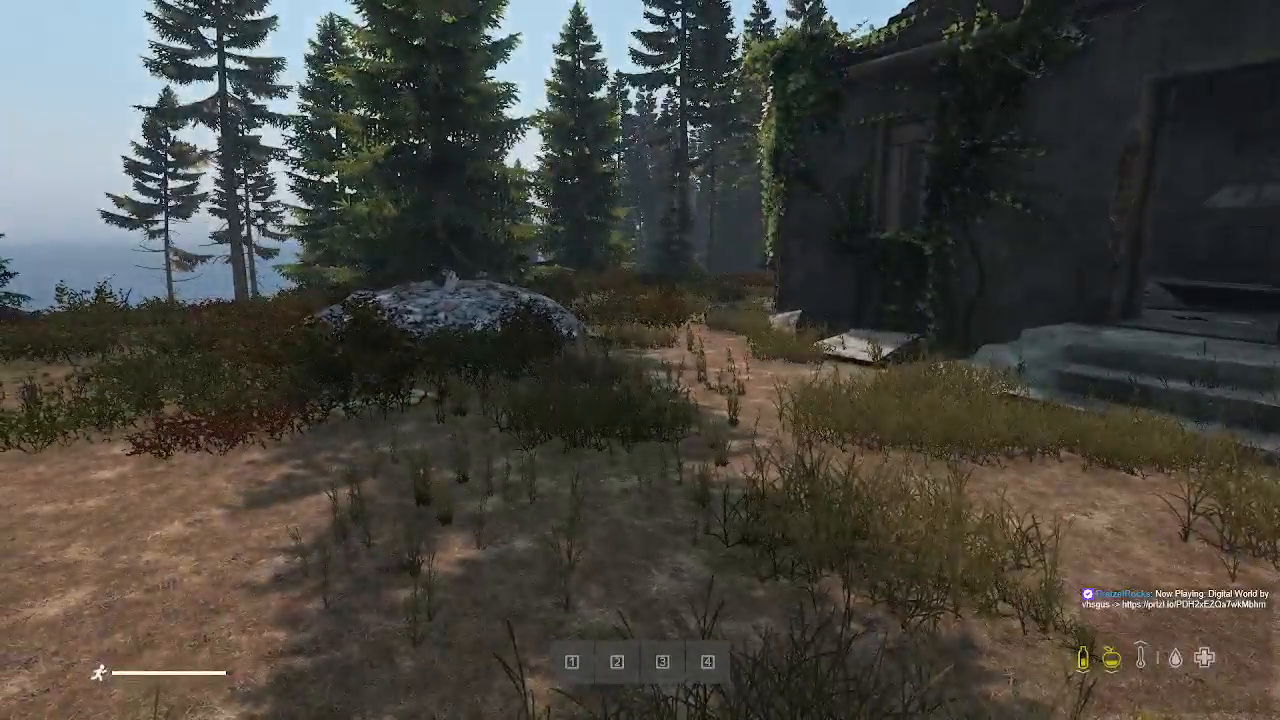
pyautogui.press('p')
# Survey the ruins, the surrounding forest, the road and the nearby town on Stuart Island from above
pyautogui.press('w')
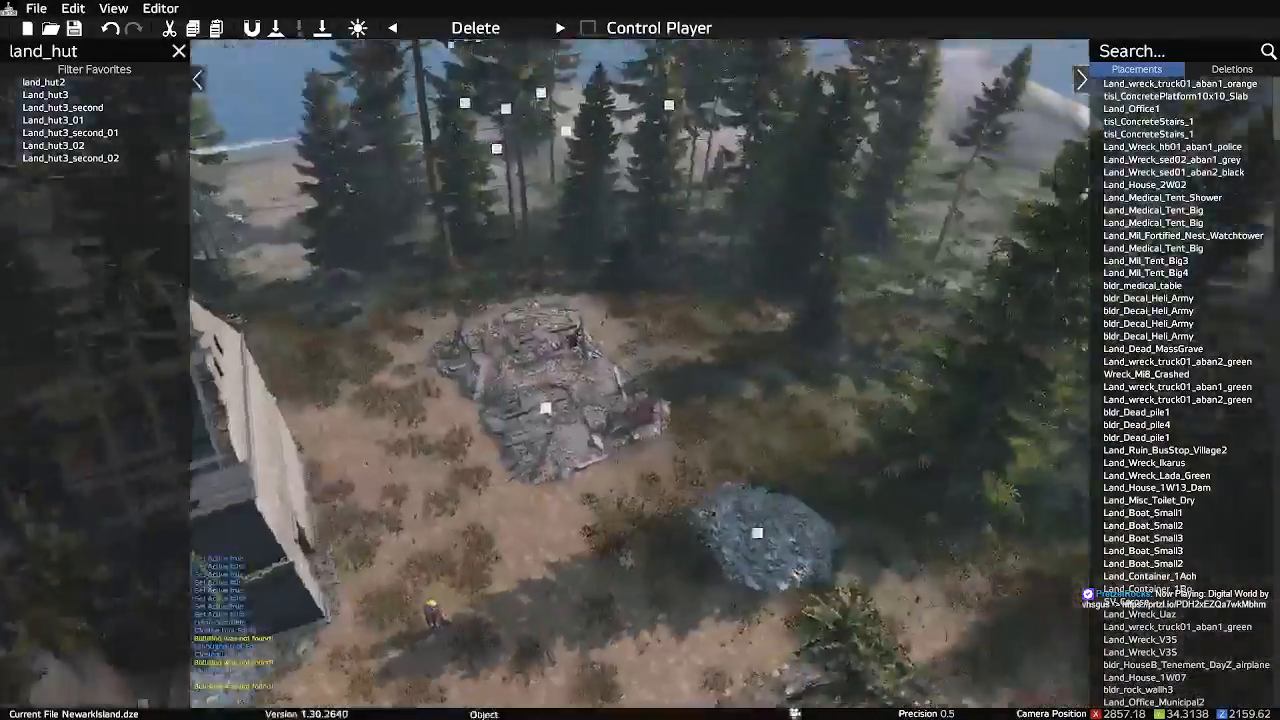
pyautogui.press('s')
pyautogui.press('s')
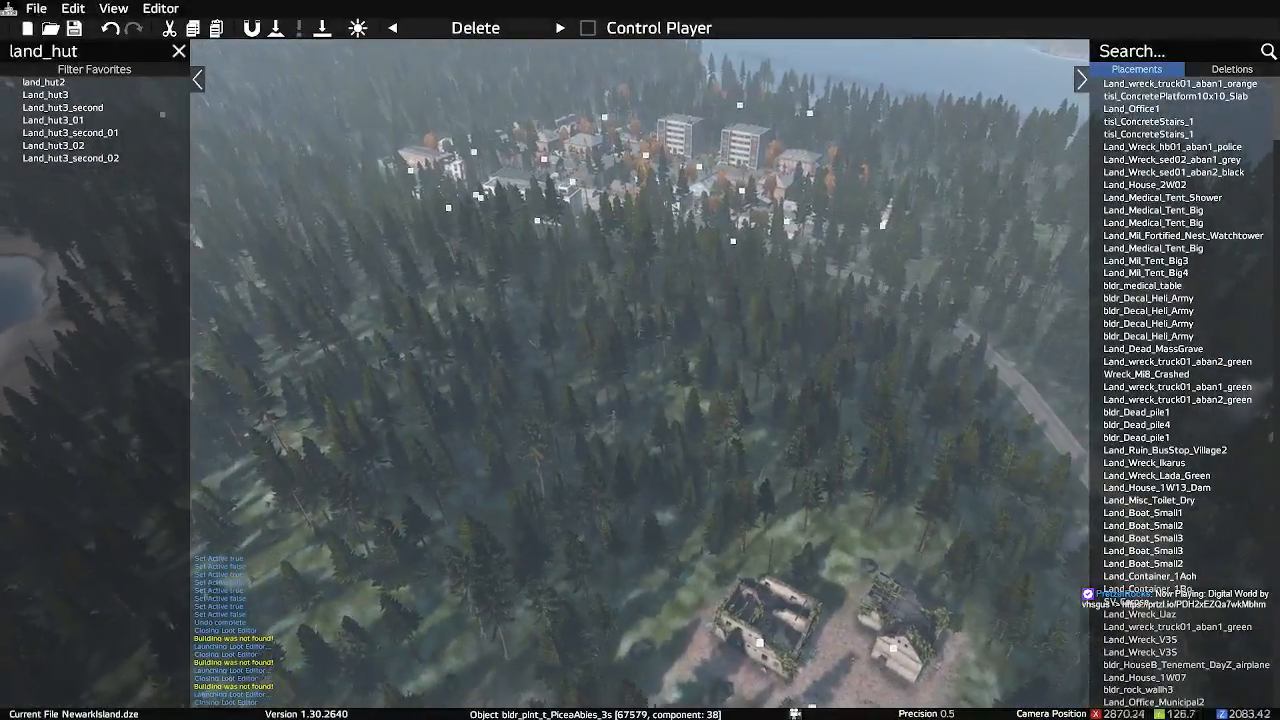
pyautogui.press('s')
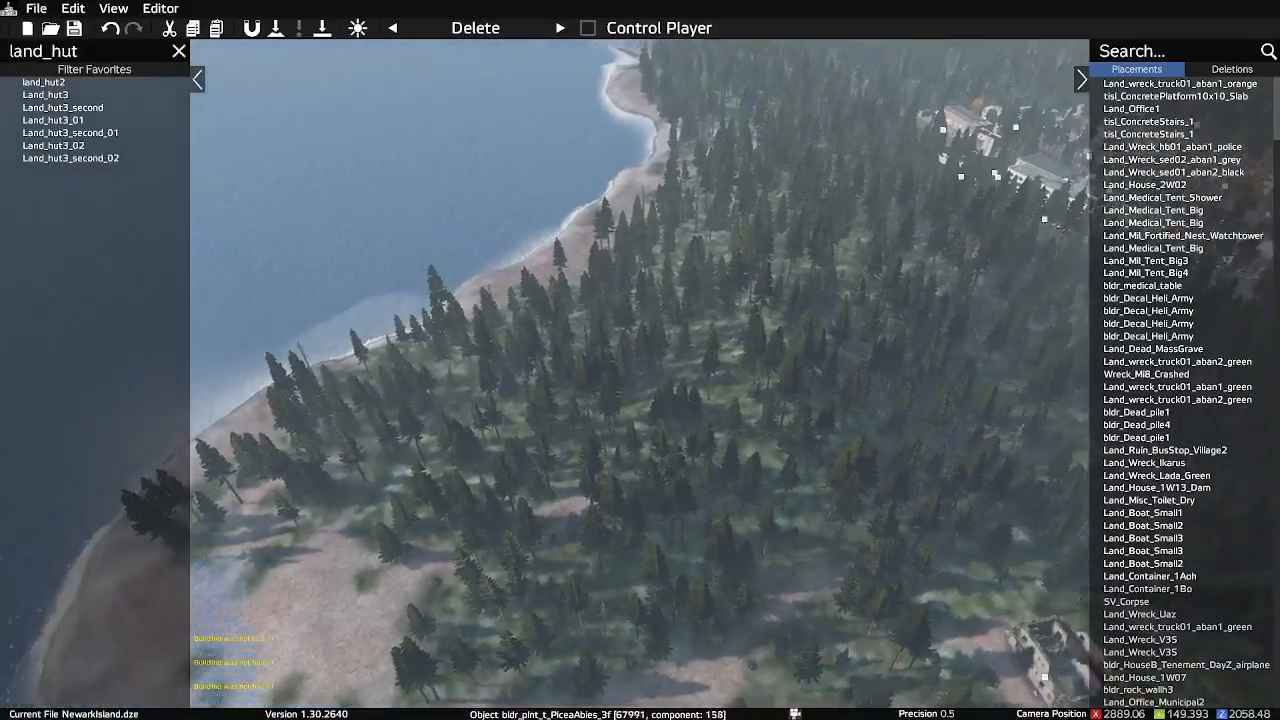
pyautogui.press('a')
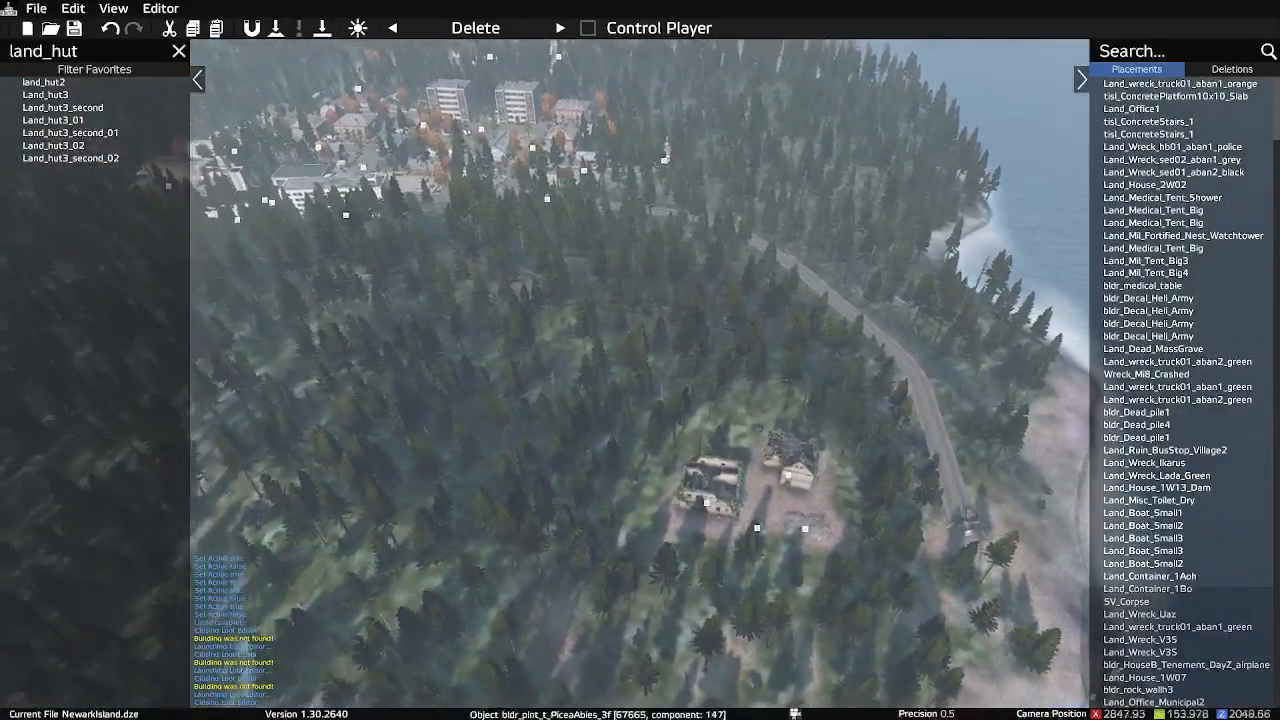
pyautogui.press('s')
pyautogui.press('a')
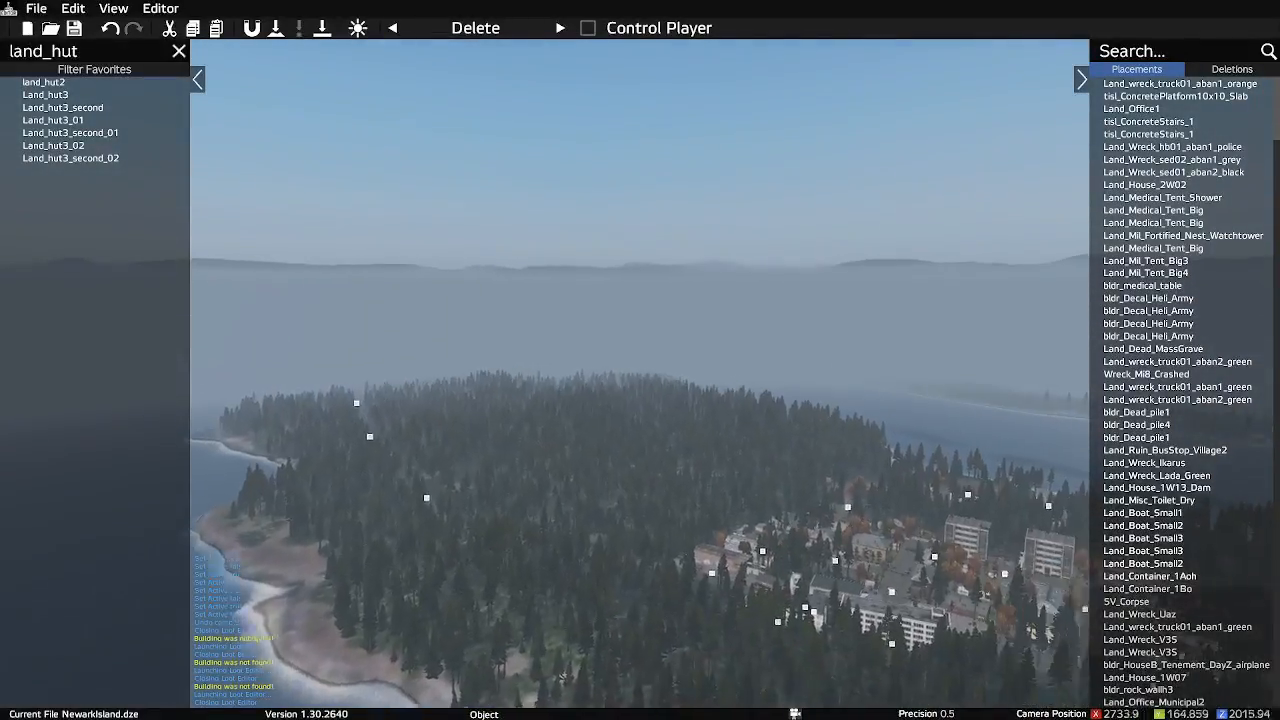
pyautogui.press('a')
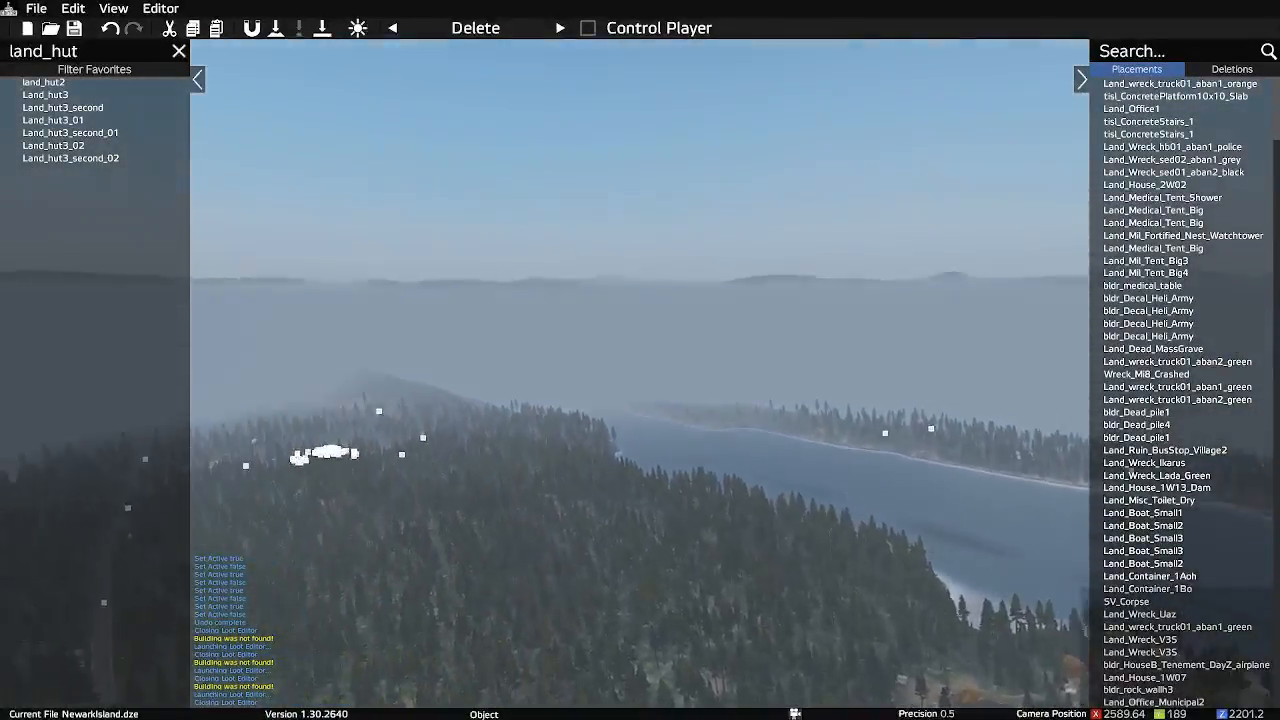
# Check the camera's location on the island map and view the town's apartment blocks and streets from the air
pyautogui.press('m')
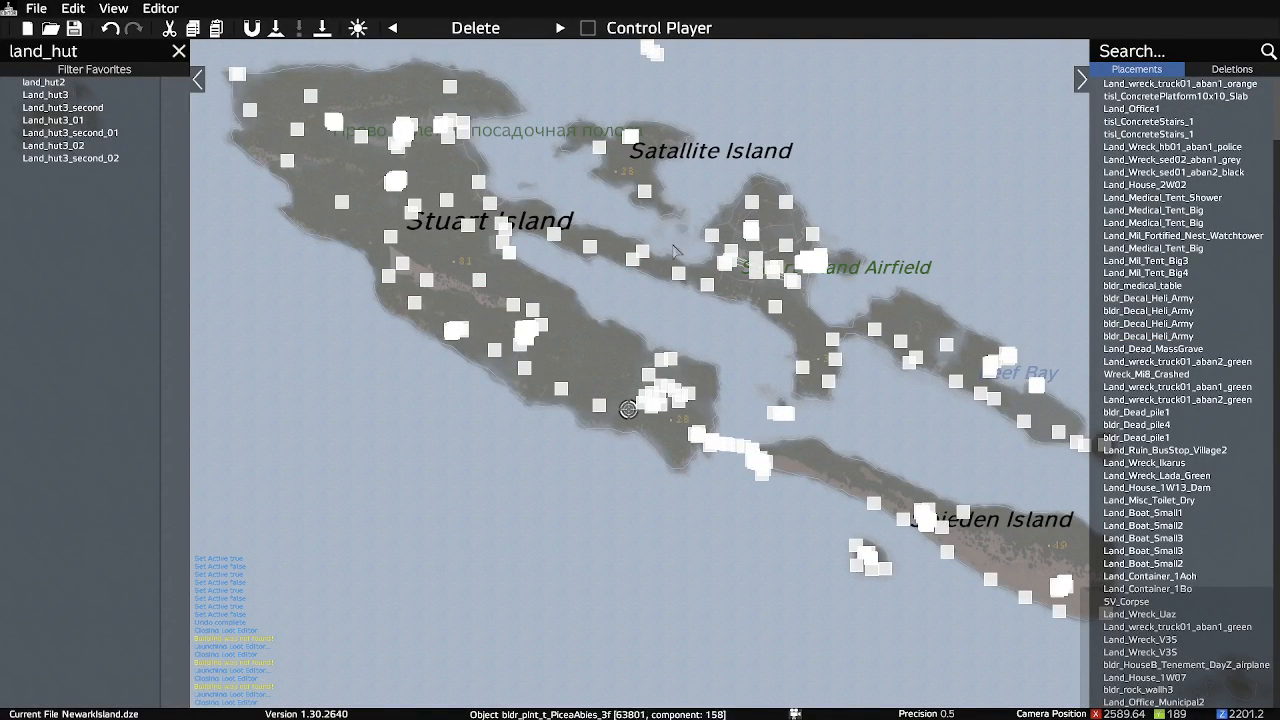
pyautogui.press('m')
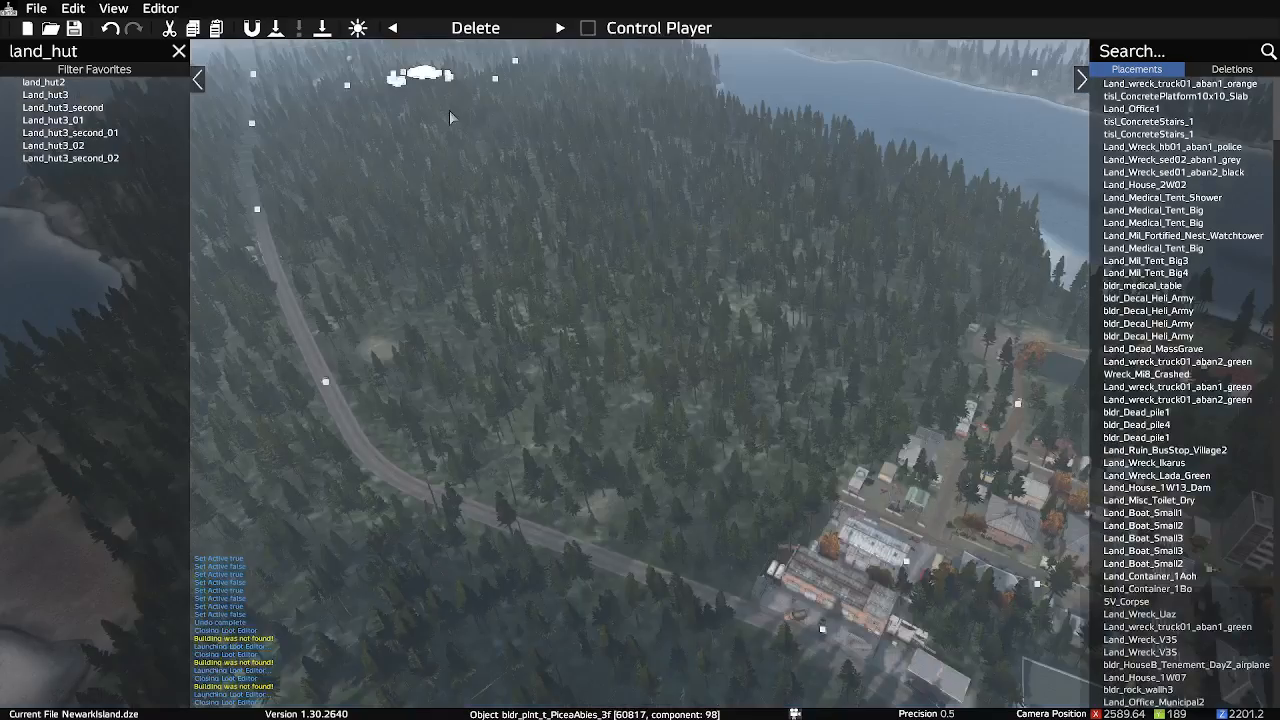
pyautogui.moveTo(620, 202); pyautogui.dragTo(852, 243, button='right')
pyautogui.press('s')
pyautogui.press('a')
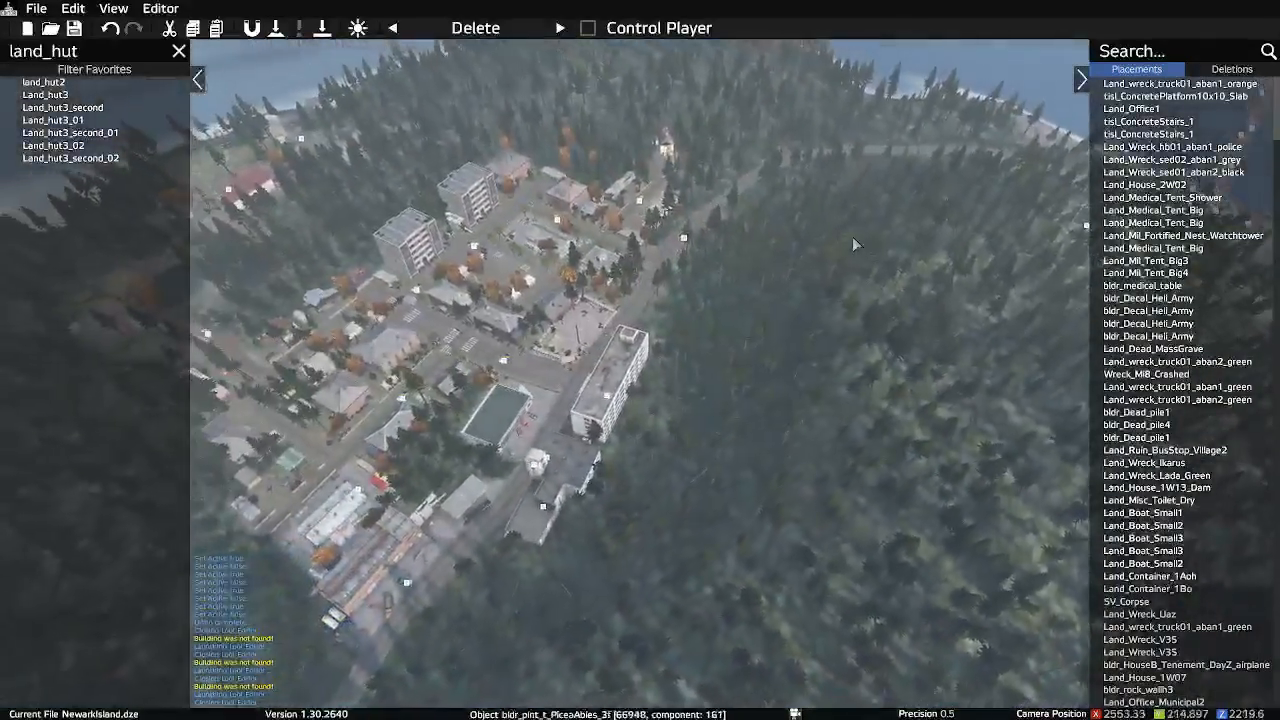
pyautogui.press('a')
pyautogui.press('s')
# Inspect the forest beside the road and the pond-side dirt road between the town and the coast from overhead
pyautogui.moveTo(650, 292); pyautogui.dragTo(542, 299, button='right')
pyautogui.press('a')
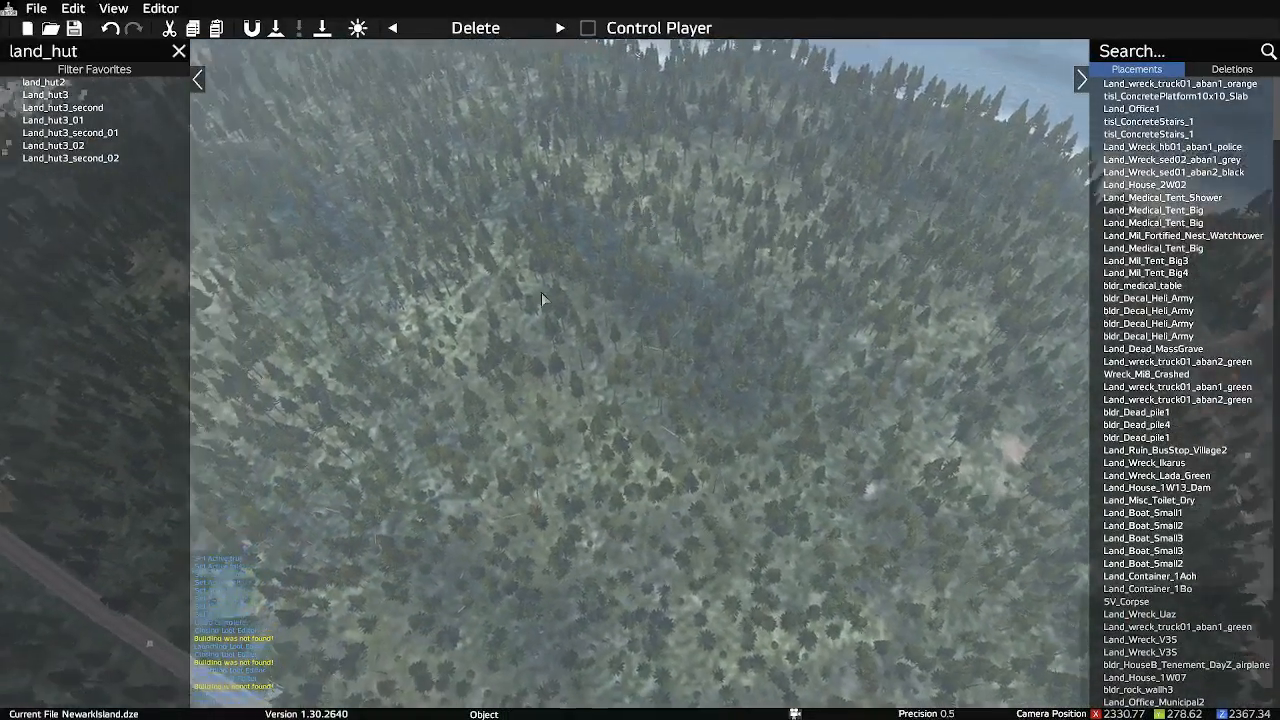
pyautogui.press('a')
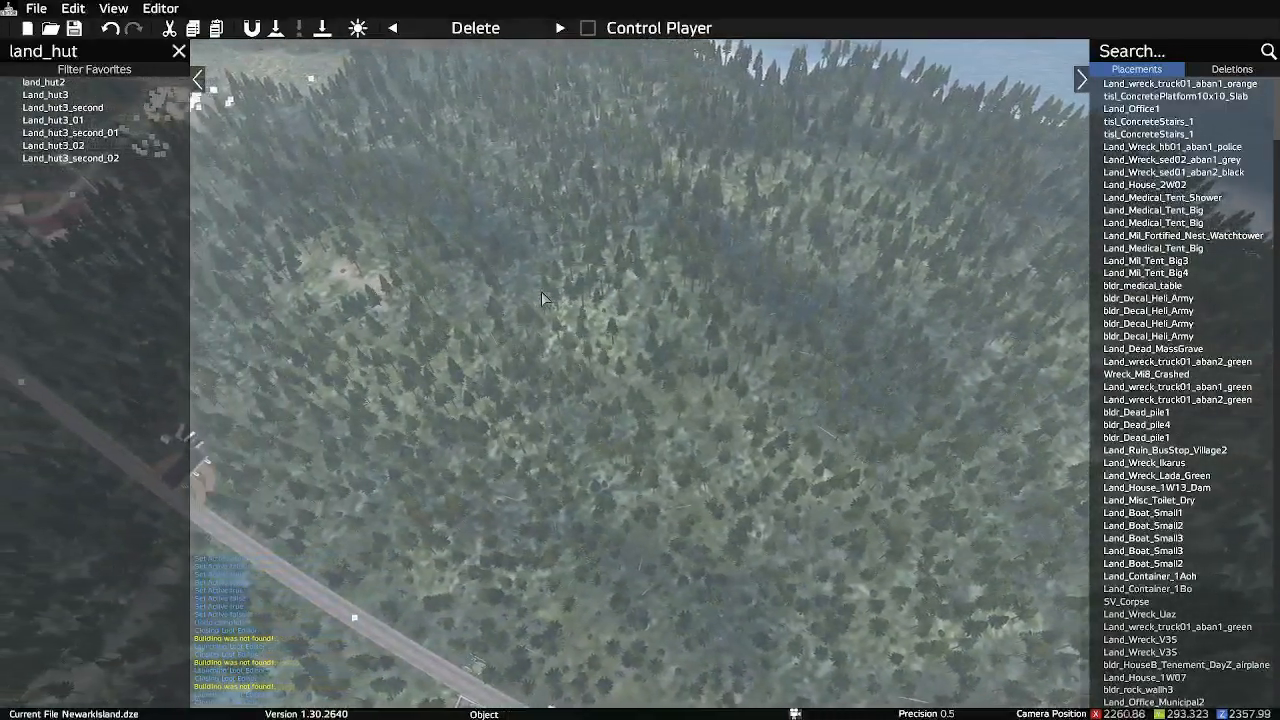
pyautogui.moveTo(541, 291); pyautogui.dragTo(708, 260, button='right')
pyautogui.middleClick(397, 264)
pyautogui.moveTo(557, 396); pyautogui.dragTo(566, 460, button='right')
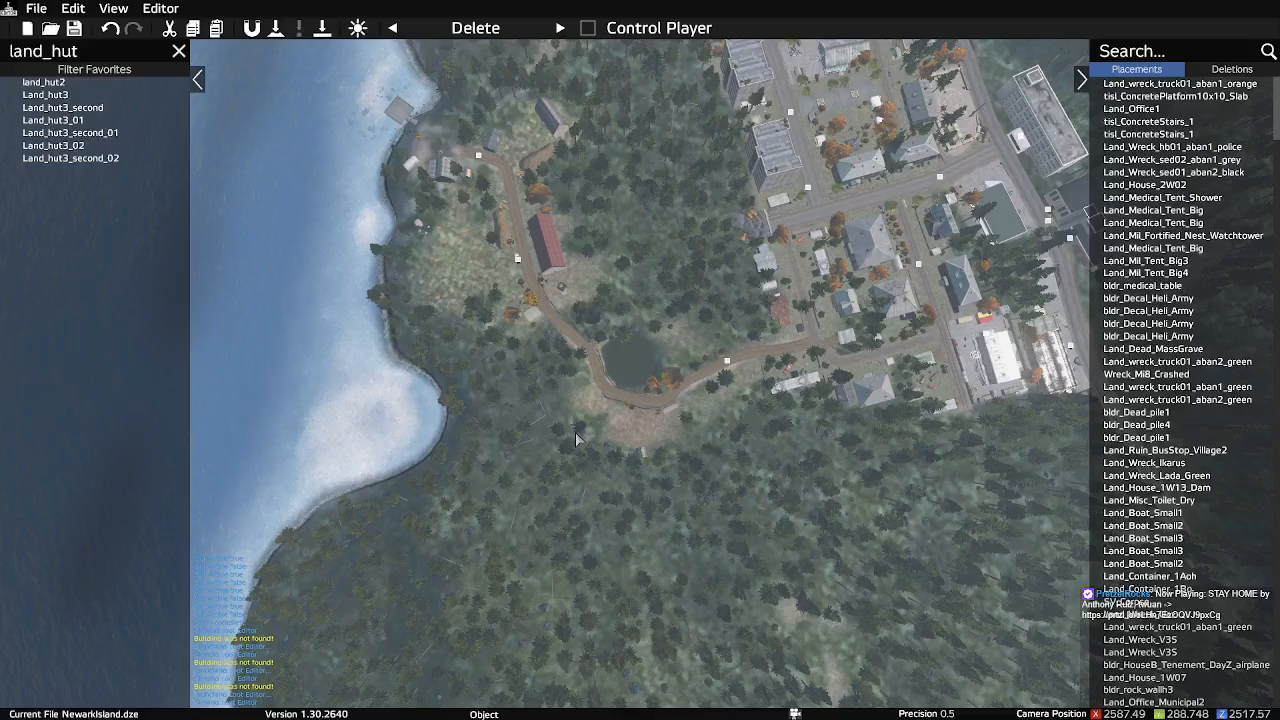
# View Stuart Island's coast and forest from the air, check the island map, and survey the neighbouring peninsula with the flooded clearing
pyautogui.moveTo(614, 414); pyautogui.dragTo(482, 359, button='right')
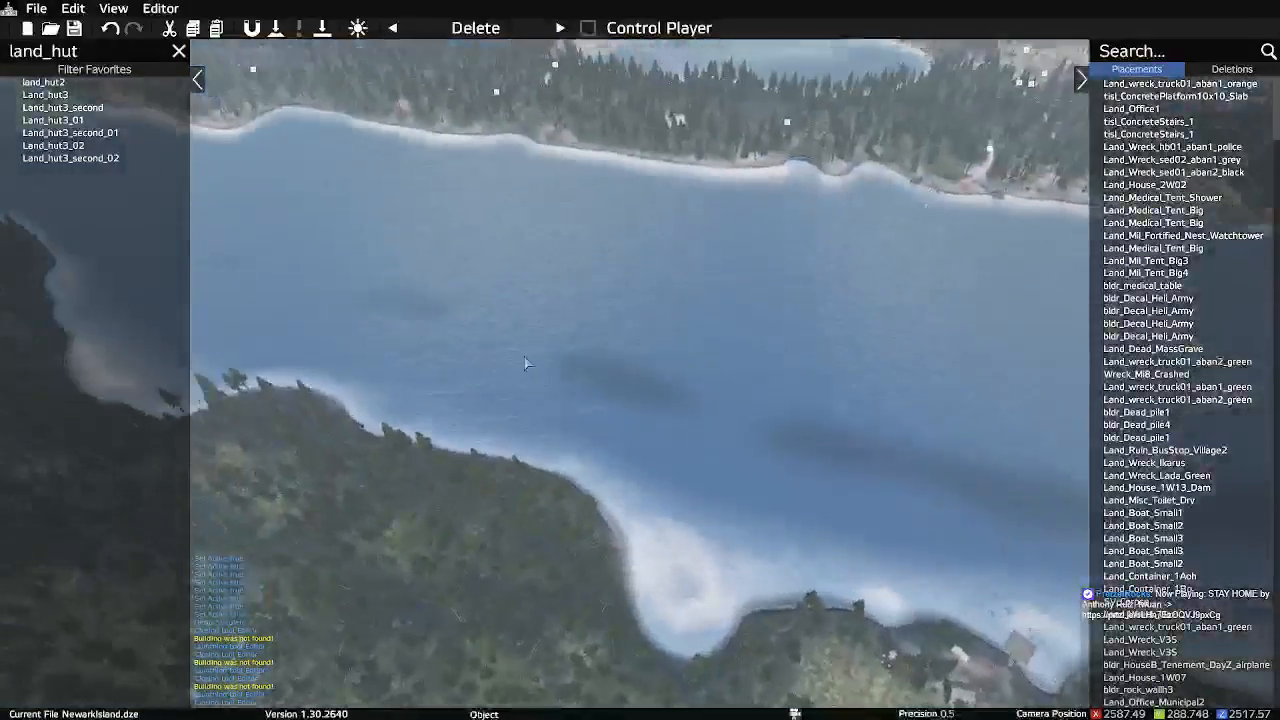
pyautogui.moveTo(801, 361); pyautogui.dragTo(586, 288, button='right')
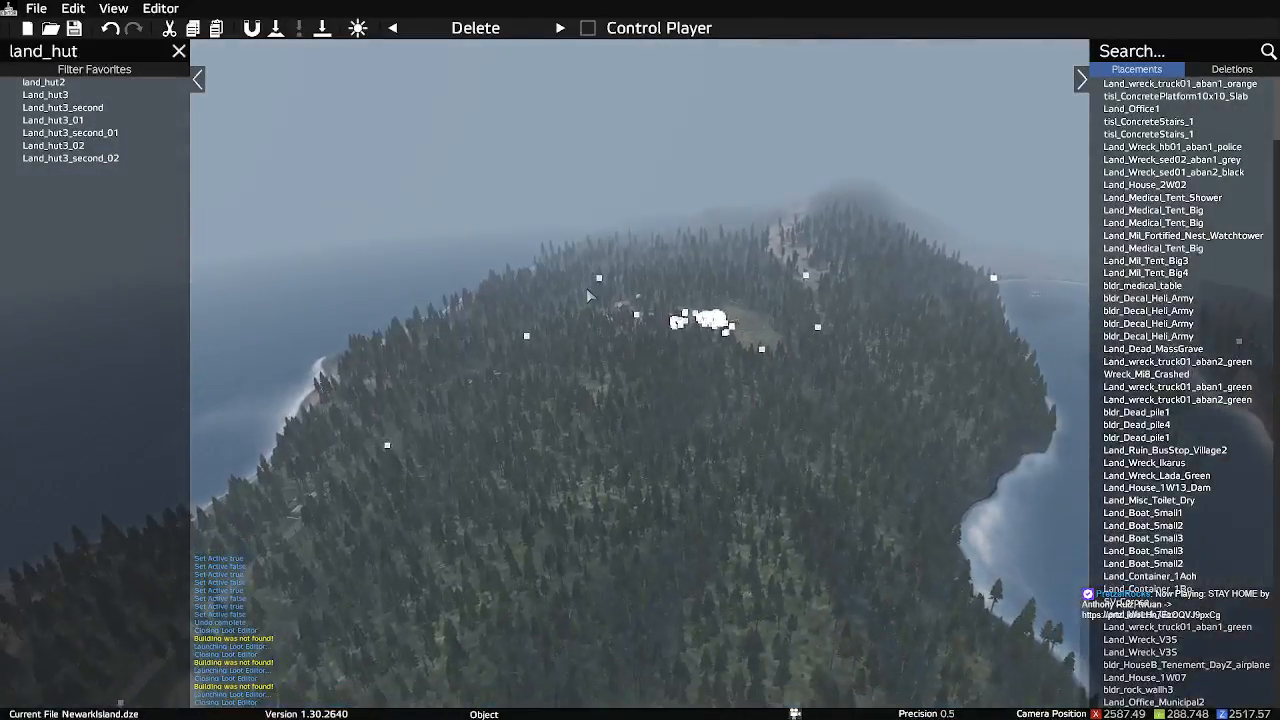
pyautogui.press('m')
pyautogui.moveTo(872, 407); pyautogui.dragTo(872, 415, button='right')
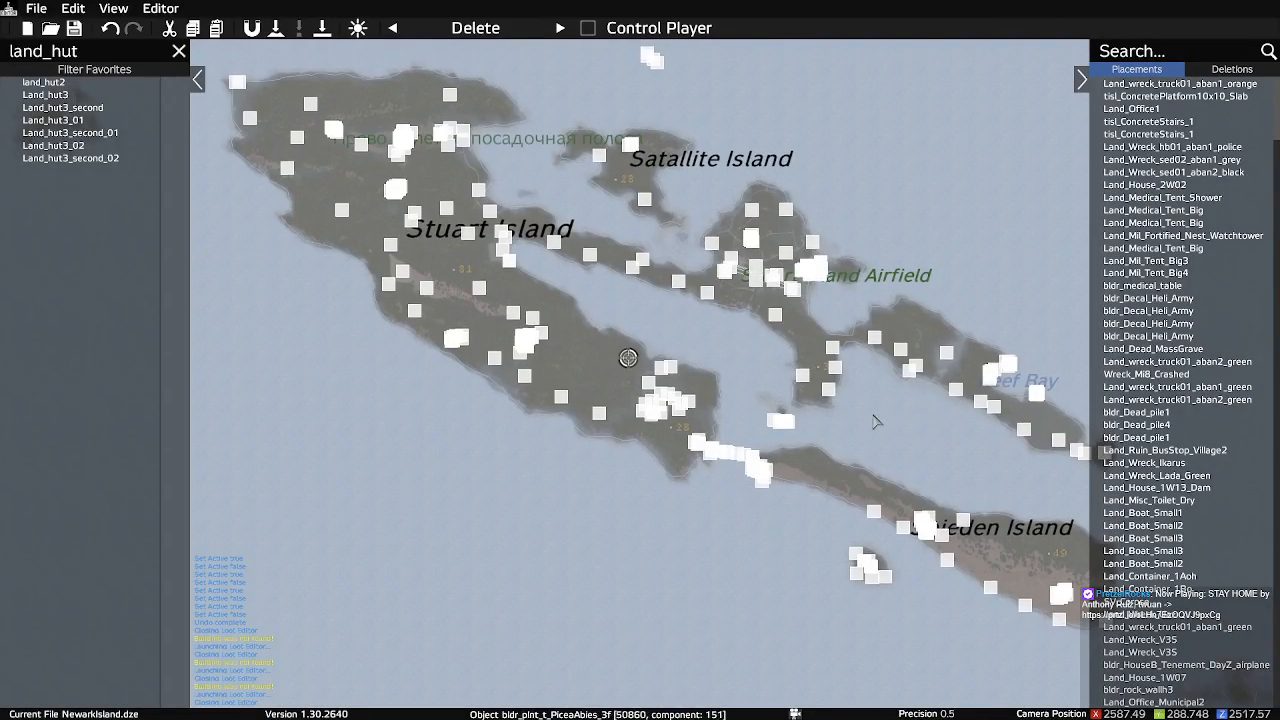
pyautogui.press('m')
pyautogui.moveTo(911, 314); pyautogui.dragTo(529, 364, button='right')
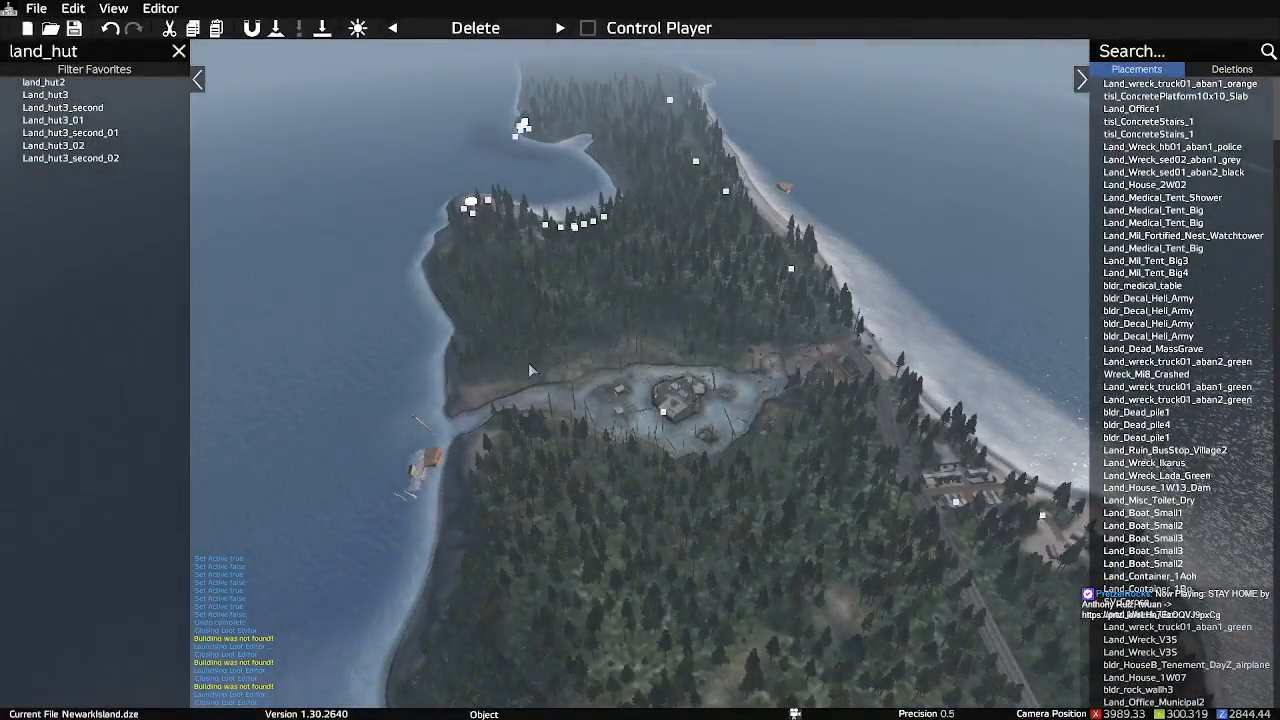
# Fly over the peninsula to the grassy point and examine its campfire, ring of seats, goal frames and shelter
pyautogui.middleClick(534, 164)
pyautogui.moveTo(540, 249); pyautogui.dragTo(895, 331, button='right')
pyautogui.press('w')
pyautogui.press('w')
pyautogui.press('s')
pyautogui.press('d')
pyautogui.press('w')
pyautogui.press('w')
pyautogui.press('w')
pyautogui.press('s')
pyautogui.moveTo(887, 325)
pyautogui.mouseDown(button='right')
pyautogui.moveTo(853, 331)
pyautogui.moveTo(870, 318)
pyautogui.mouseUp(button='right')
pyautogui.moveTo(722, 186); pyautogui.dragTo(587, 422, button='right')
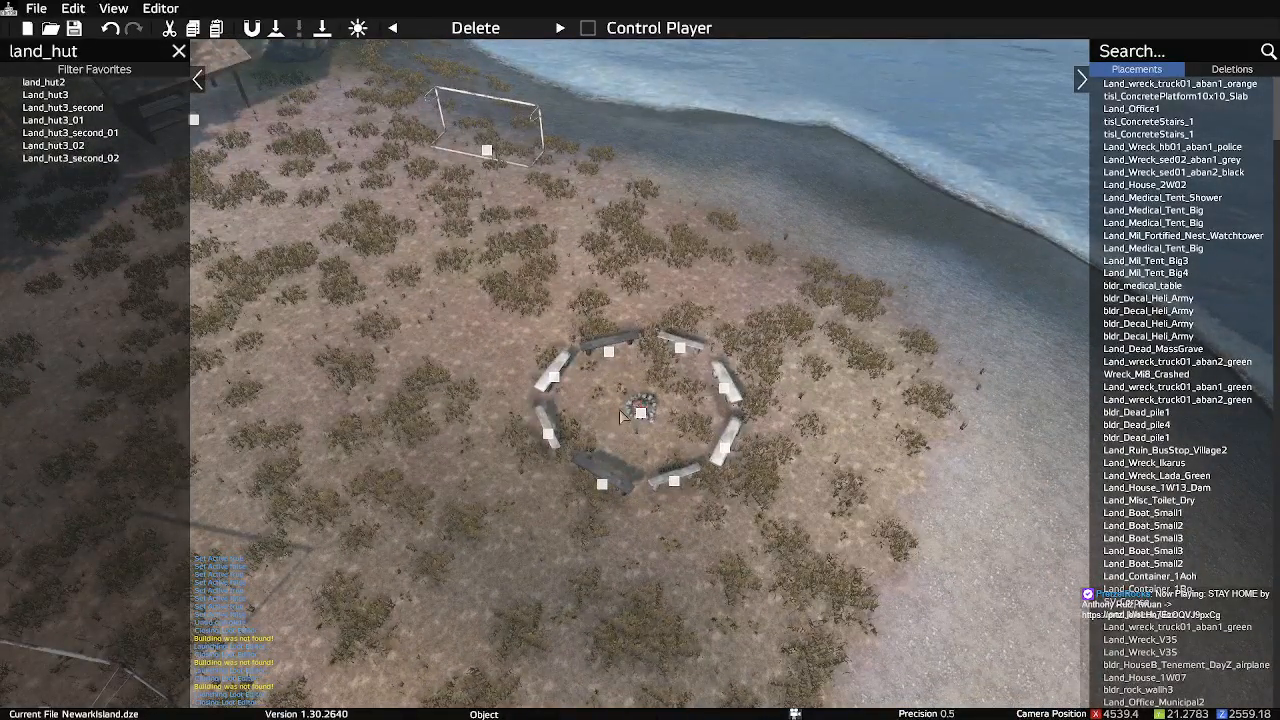
pyautogui.moveTo(790, 338); pyautogui.dragTo(706, 345, button='right')
pyautogui.press('s')
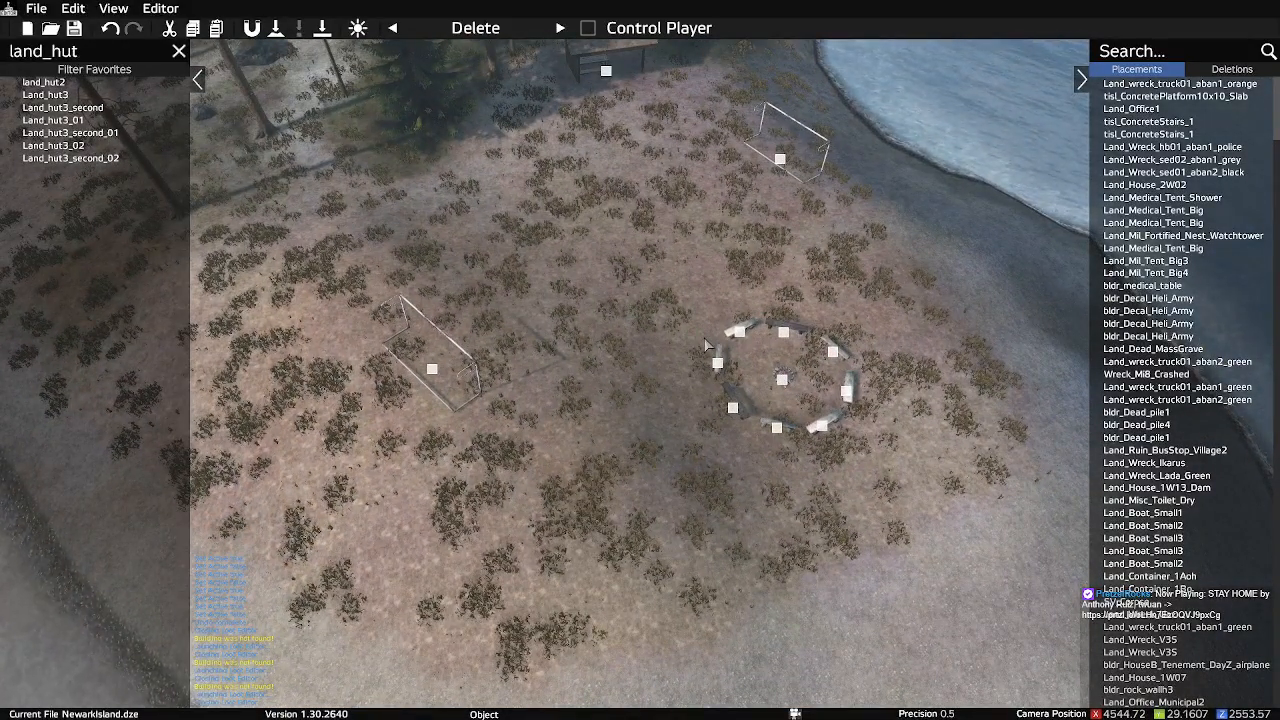
pyautogui.moveTo(706, 345); pyautogui.dragTo(702, 343, button='right')
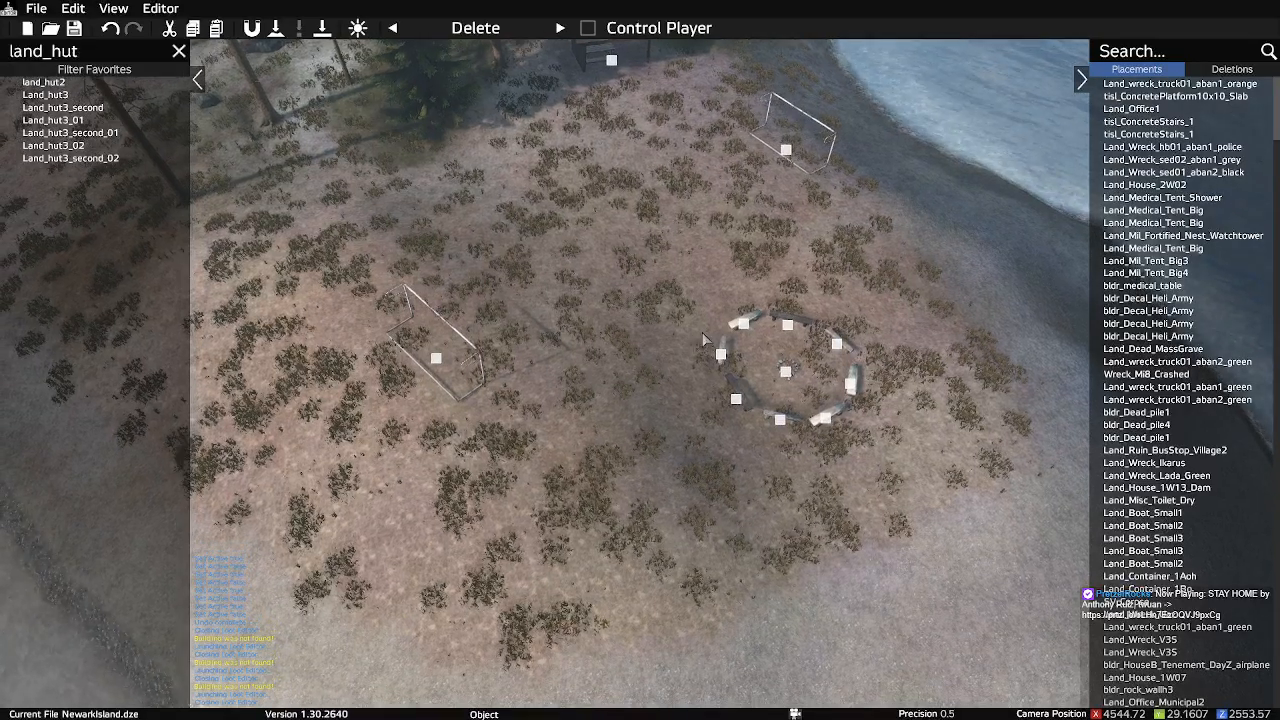
# Search the object library for "bench" and "picn", and clear the search
pyautogui.click(177, 51)
pyautogui.write('bench')
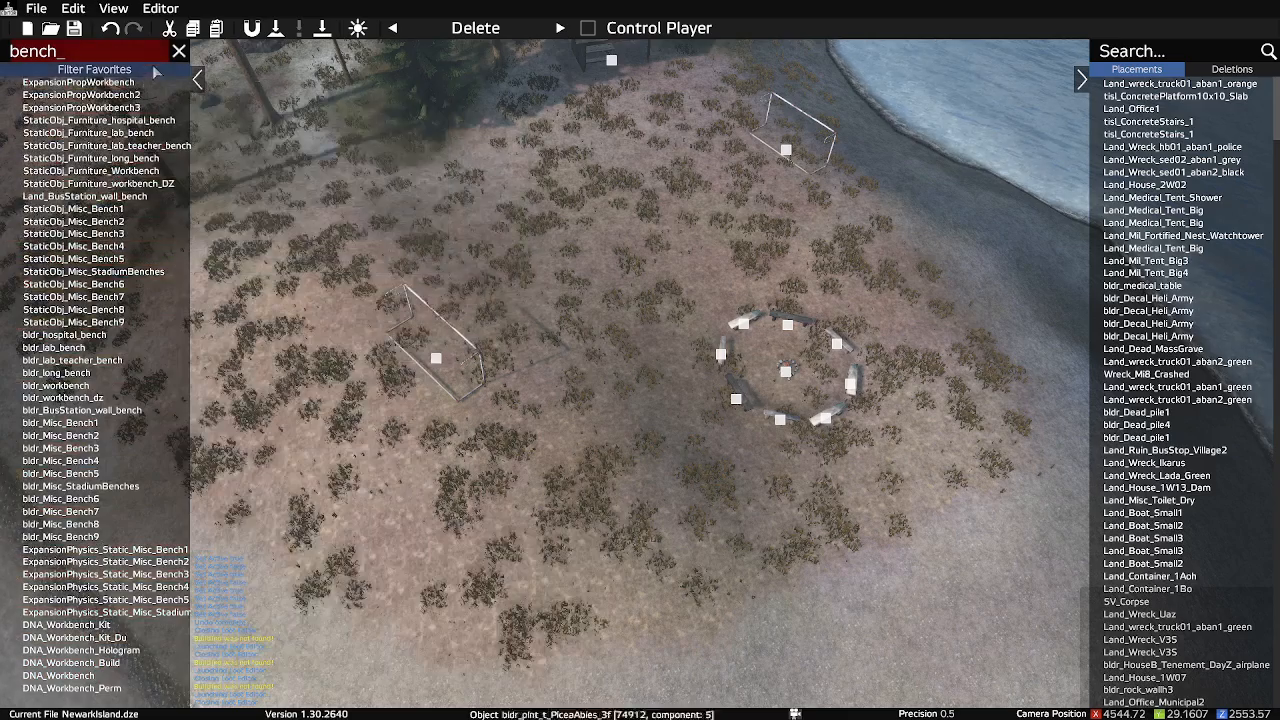
pyautogui.click(179, 51)
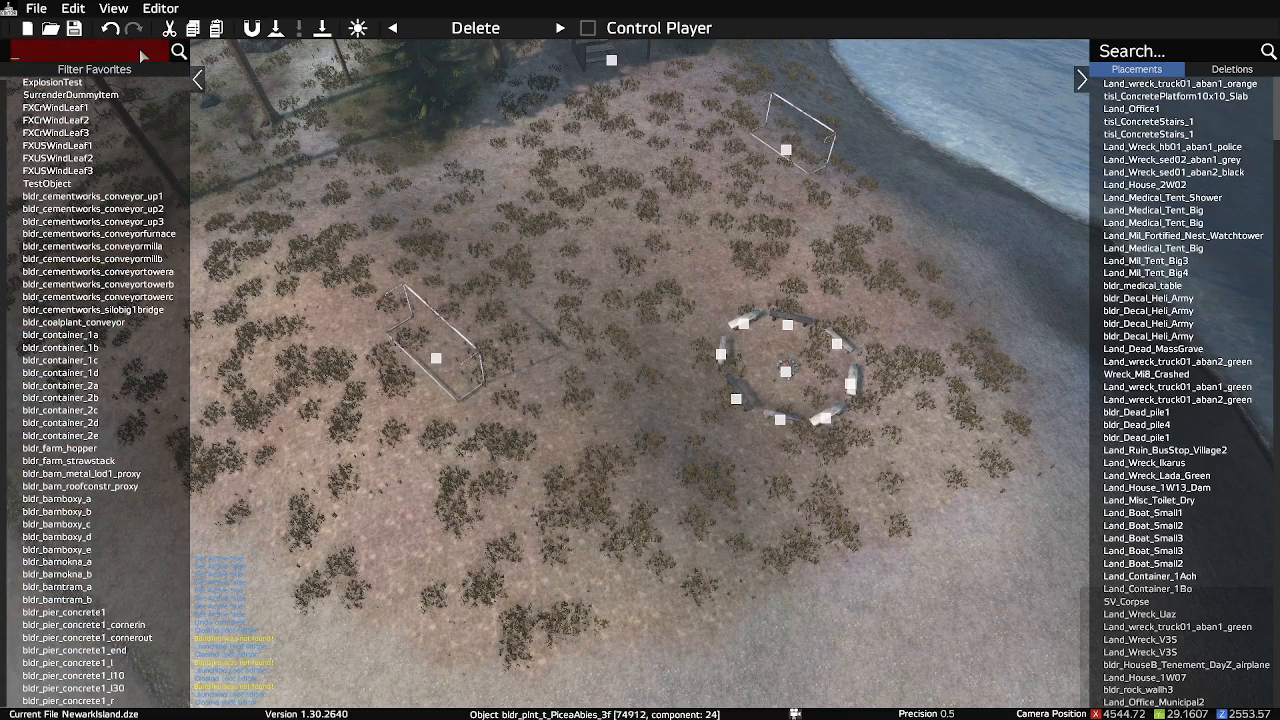
pyautogui.write('picn')
pyautogui.press('BackSpace')
pyautogui.press('BackSpace')
pyautogui.press('BackSpace')
pyautogui.press('BackSpace')
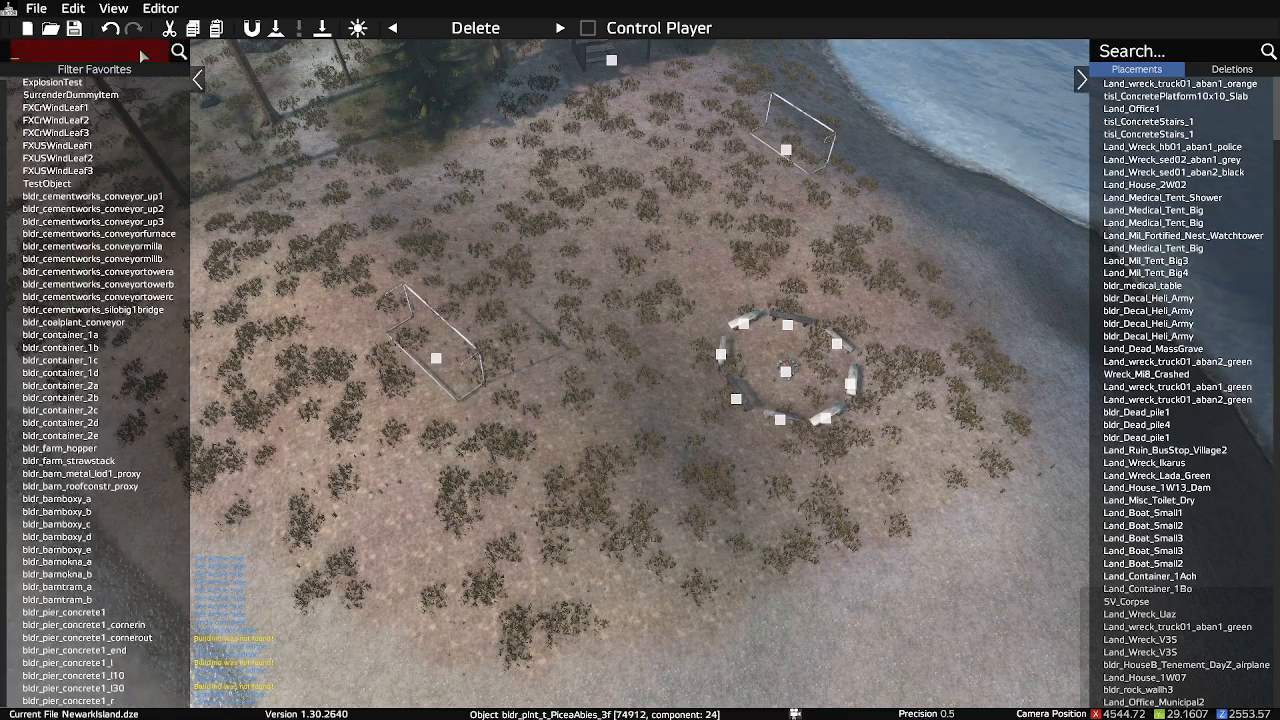
# Check the island map and inspect the wooden picnic tables between the town's apartment blocks as a reference
pyautogui.moveTo(614, 347); pyautogui.dragTo(372, 287, button='right')
pyautogui.moveTo(801, 110); pyautogui.dragTo(649, 290, button='right')
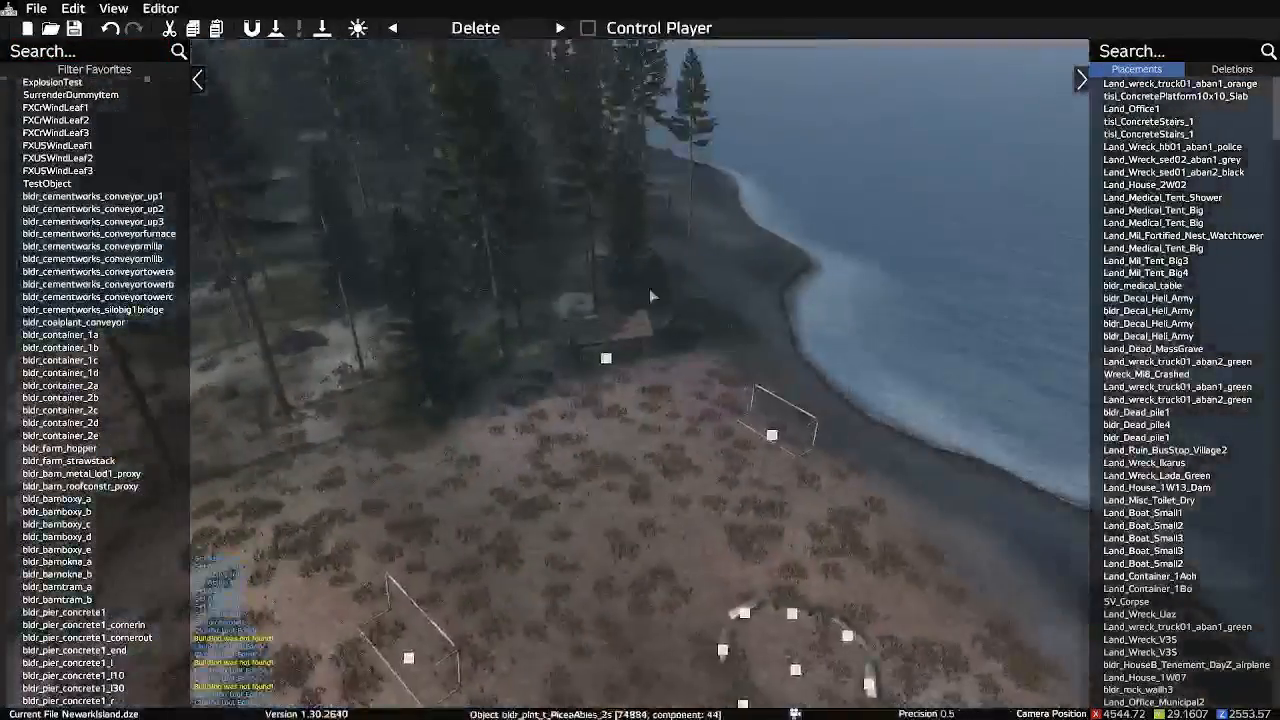
pyautogui.press('m')
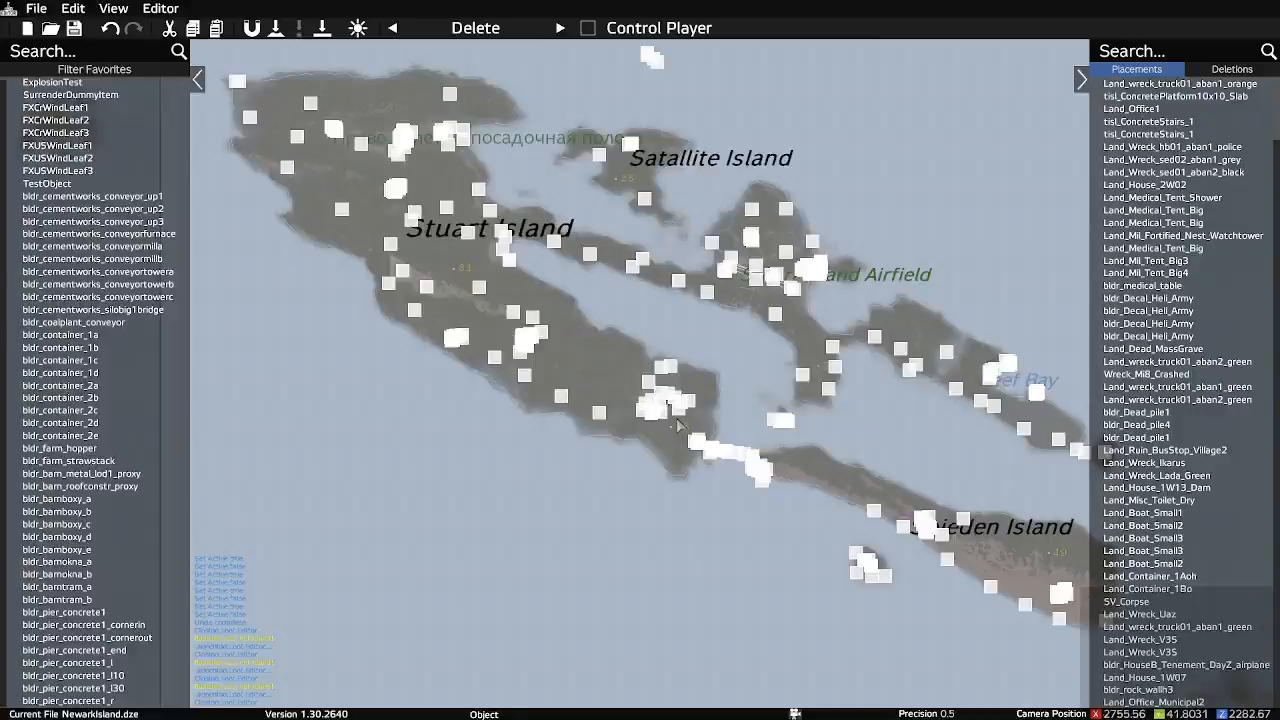
pyautogui.press('m')
pyautogui.press('w')
pyautogui.moveTo(677, 425); pyautogui.dragTo(731, 465, button='right')
pyautogui.press('s')
pyautogui.press('w')
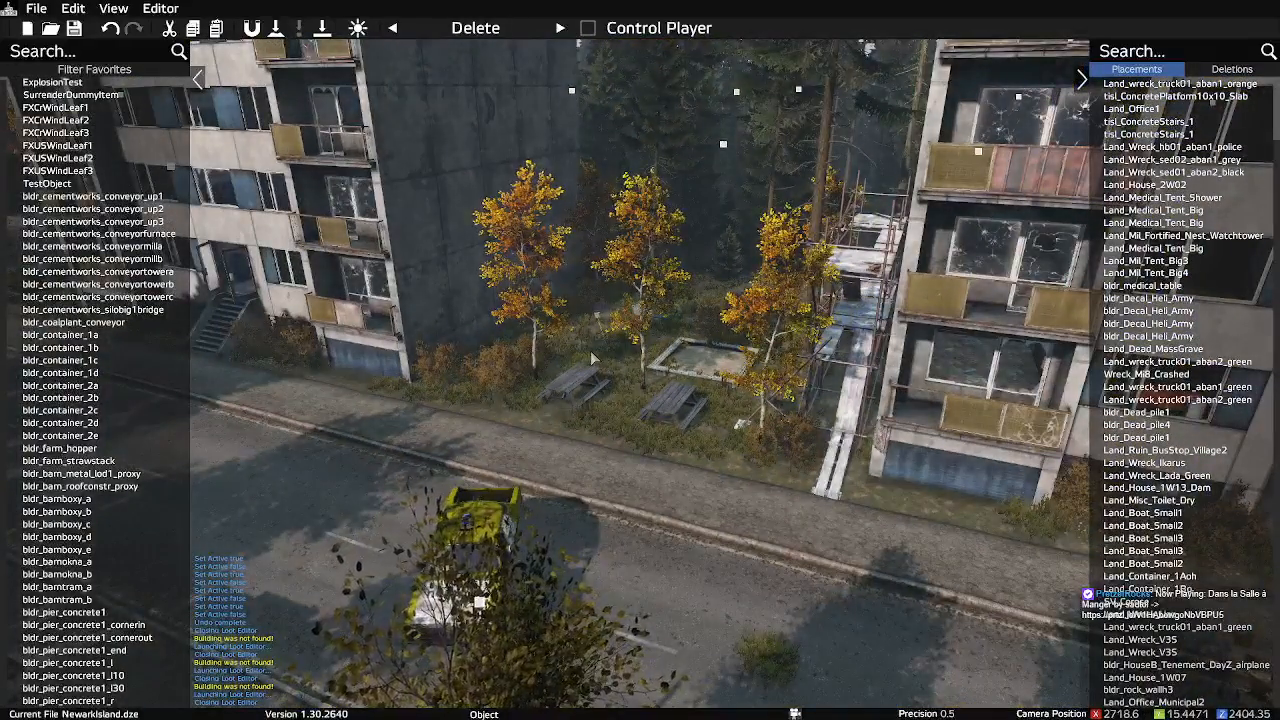
# Return to the campsite clearing, search the object library for "woodt", and place two bldr_Misc_WoodTable_Outdoor tables along the tree line near the shelter
pyautogui.press('m')
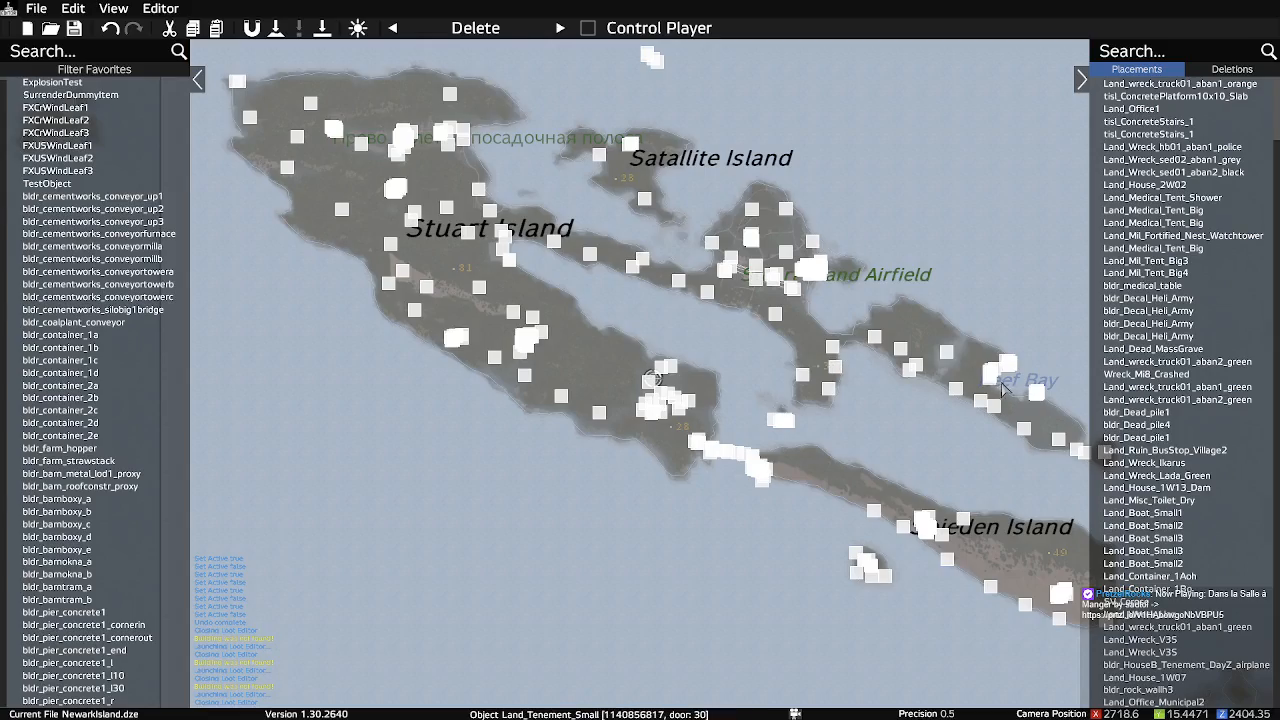
pyautogui.press('m')
pyautogui.moveTo(1007, 382); pyautogui.dragTo(766, 458, button='right')
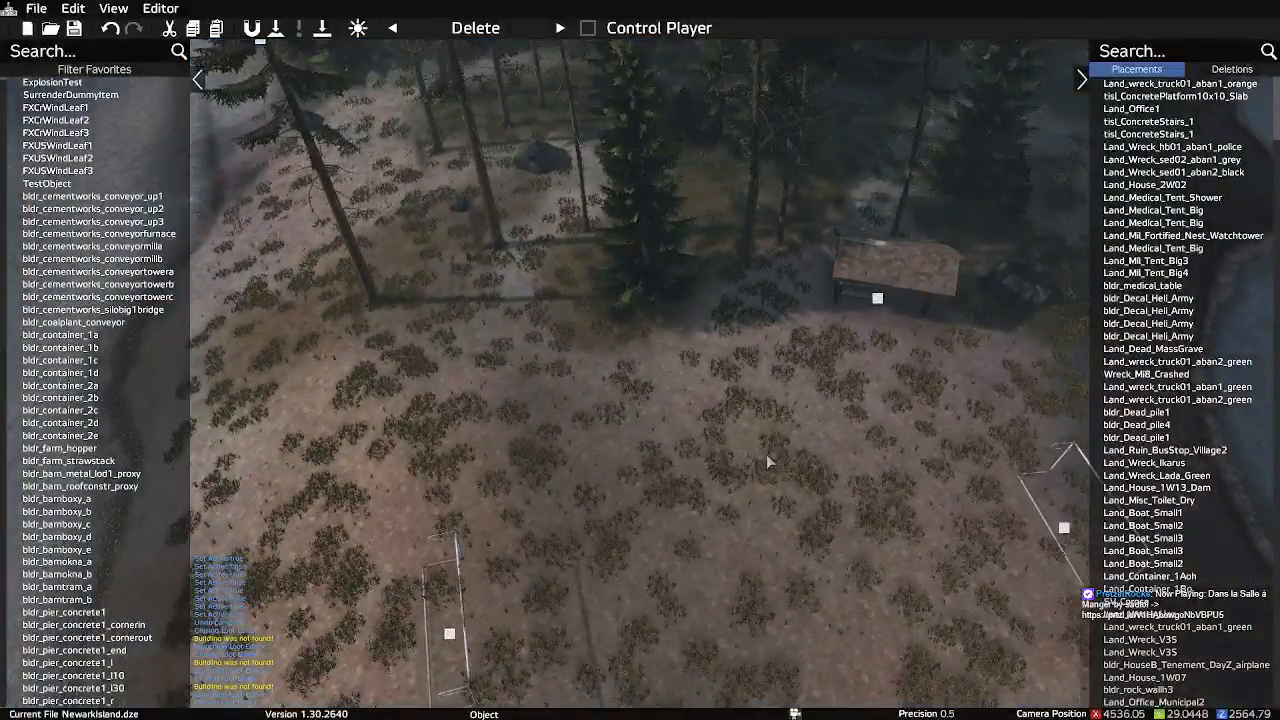
pyautogui.write('woodt')
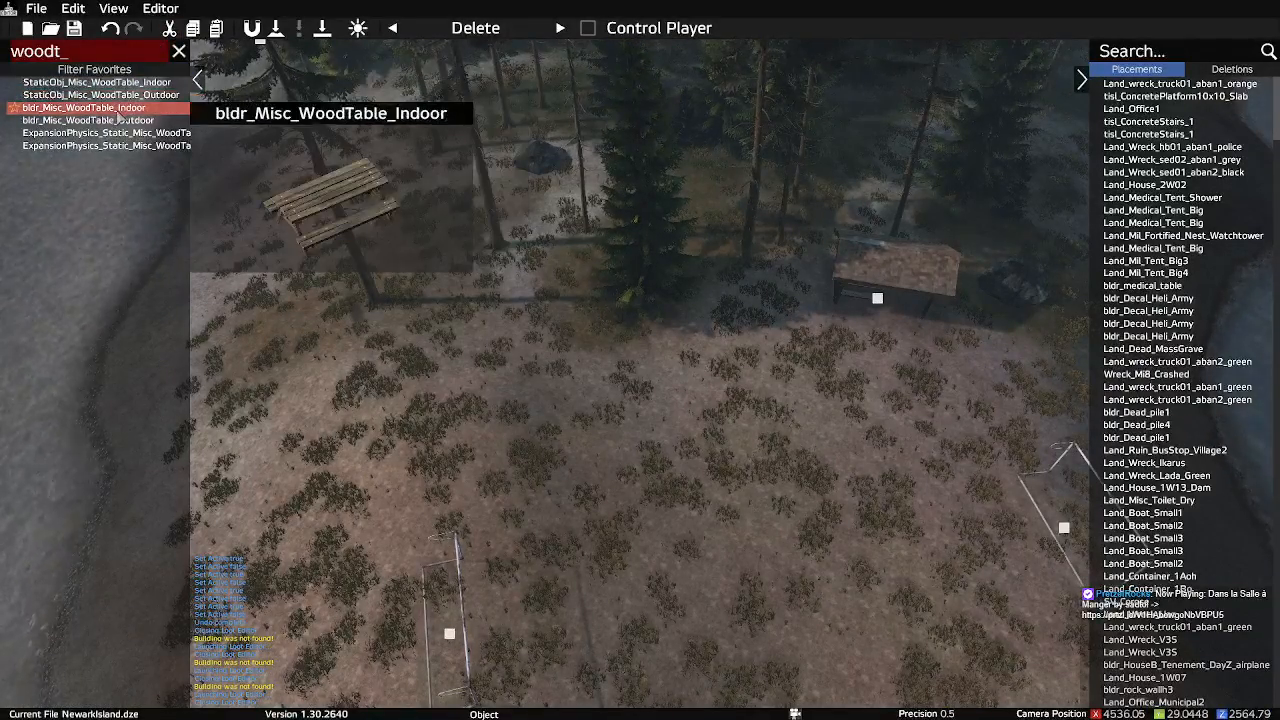
pyautogui.click(115, 121)
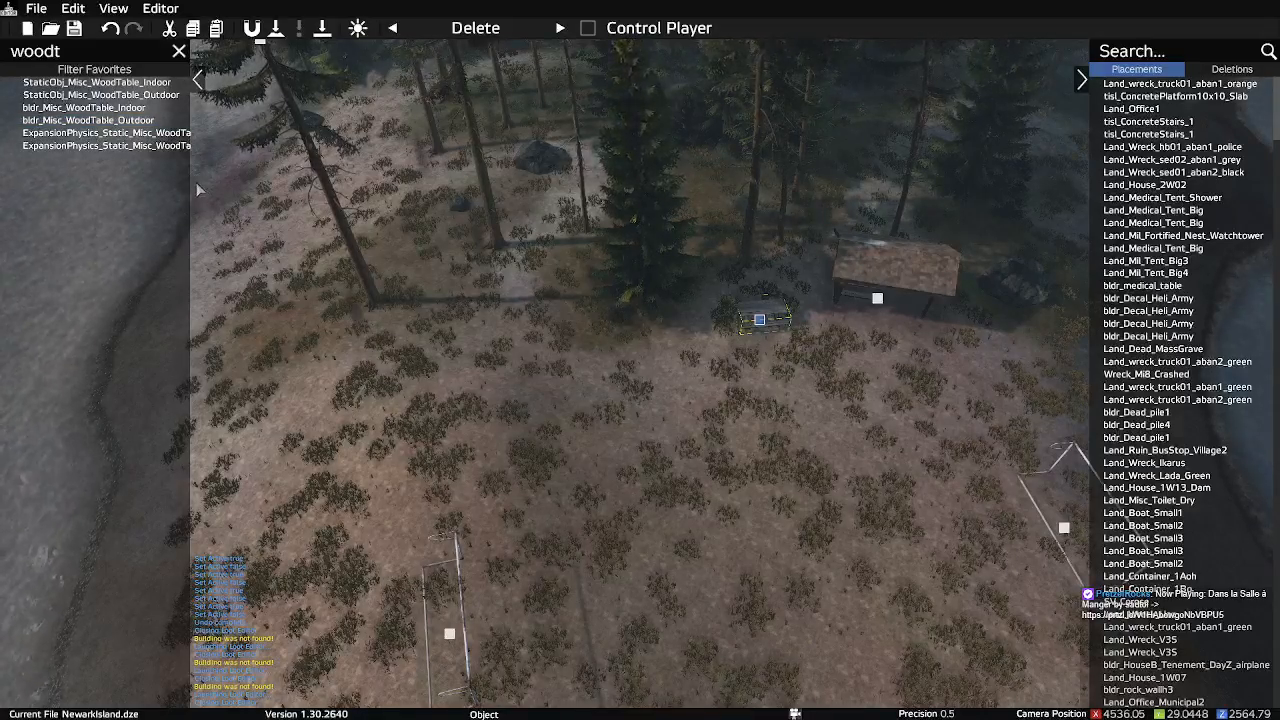
pyautogui.click(90, 120)
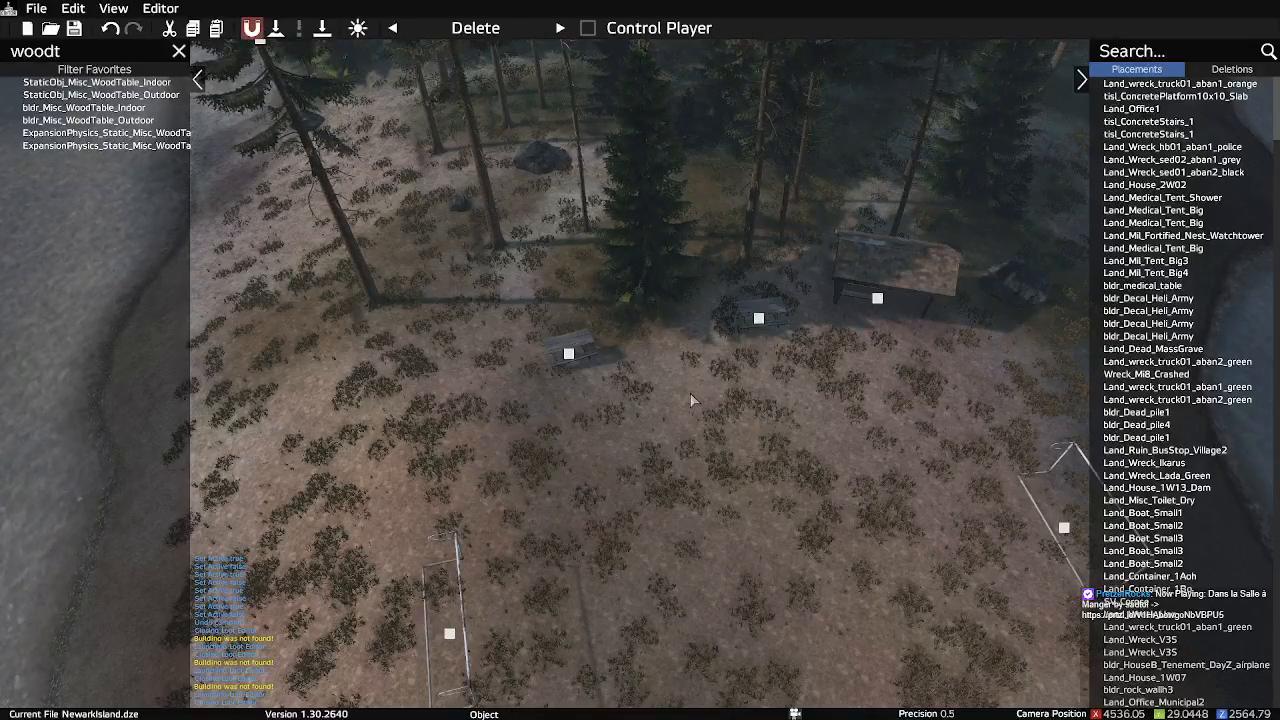
# Check both new picnic tables up close and nudge the one farther from the shelter slightly
pyautogui.press('w')
pyautogui.moveTo(691, 402)
pyautogui.mouseDown(button='right')
pyautogui.moveTo(748, 386)
pyautogui.moveTo(711, 303)
pyautogui.moveTo(717, 318)
pyautogui.mouseUp(button='right')
pyautogui.press('w')
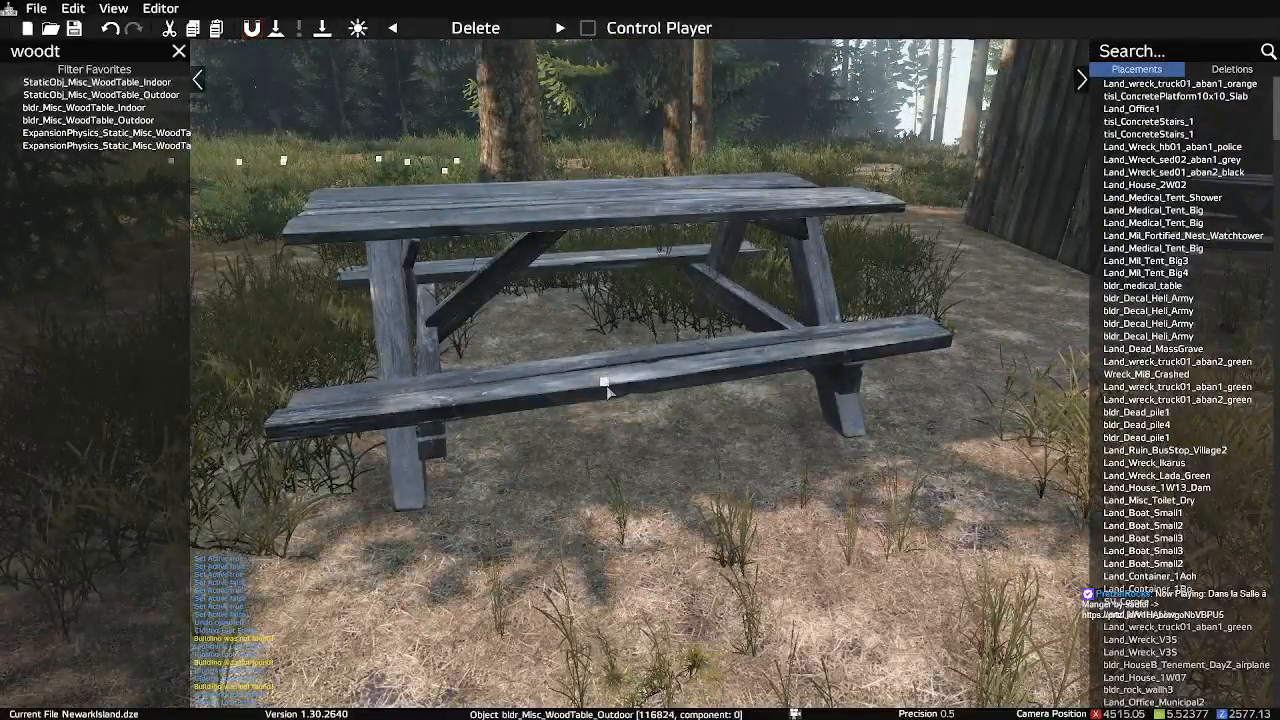
pyautogui.click(606, 385)
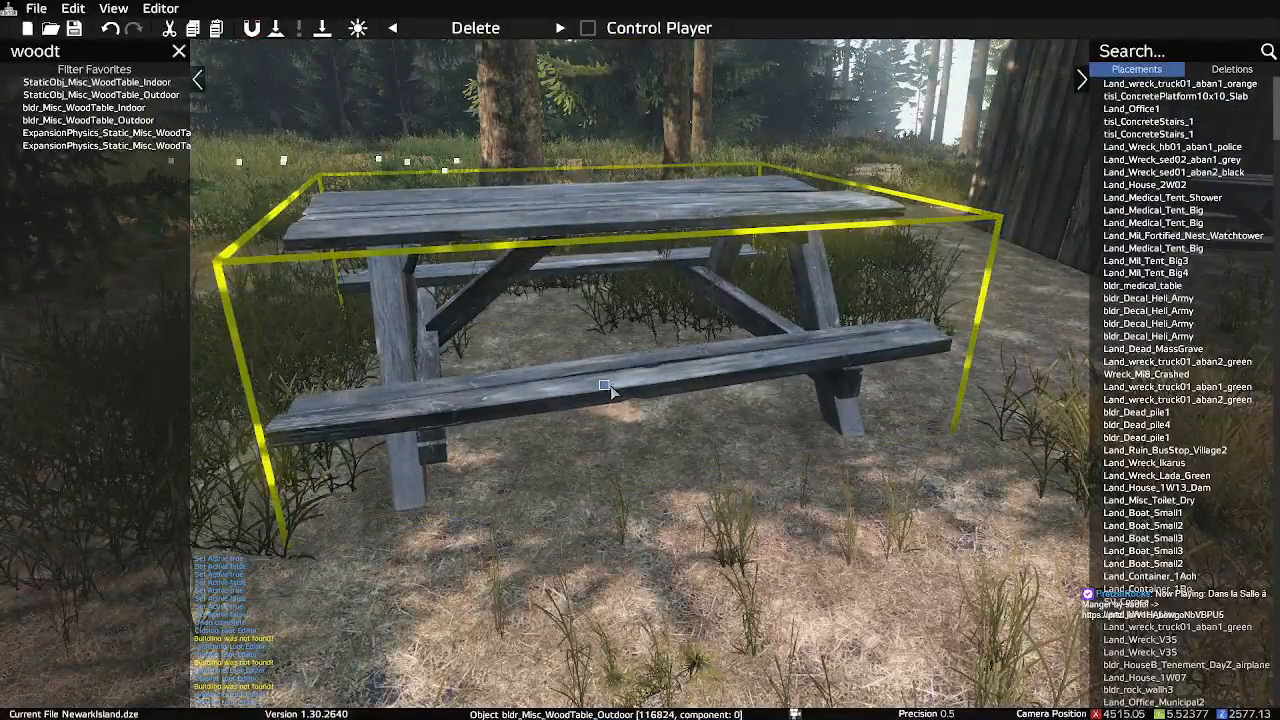
pyautogui.click(640, 505)
pyautogui.press('s')
pyautogui.moveTo(640, 505); pyautogui.dragTo(690, 537, button='right')
pyautogui.press('s')
pyautogui.press('w')
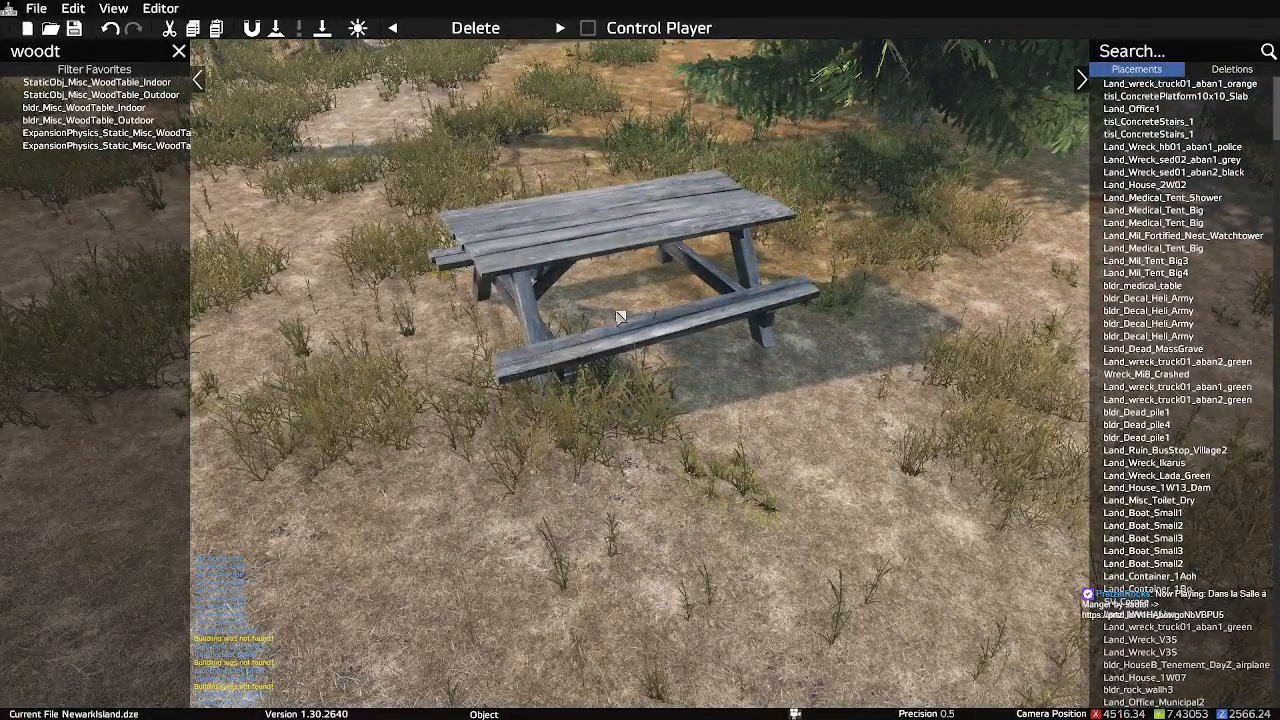
pyautogui.click(619, 317)
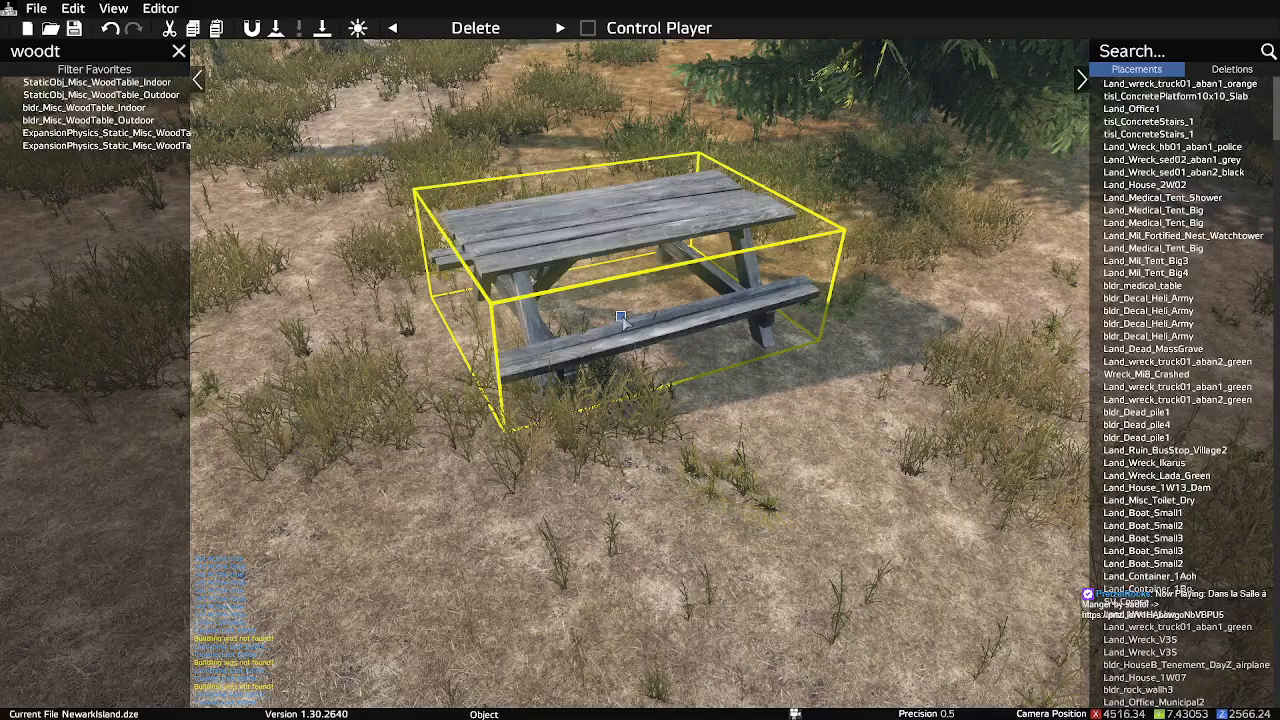
pyautogui.moveTo(620, 317); pyautogui.dragTo(620, 327)
pyautogui.click(738, 445)
# Survey the campsite point and shoreline from above, including the beach cabins, covered table and well pump
pyautogui.press('a')
pyautogui.moveTo(738, 445); pyautogui.dragTo(1080, 485, button='right')
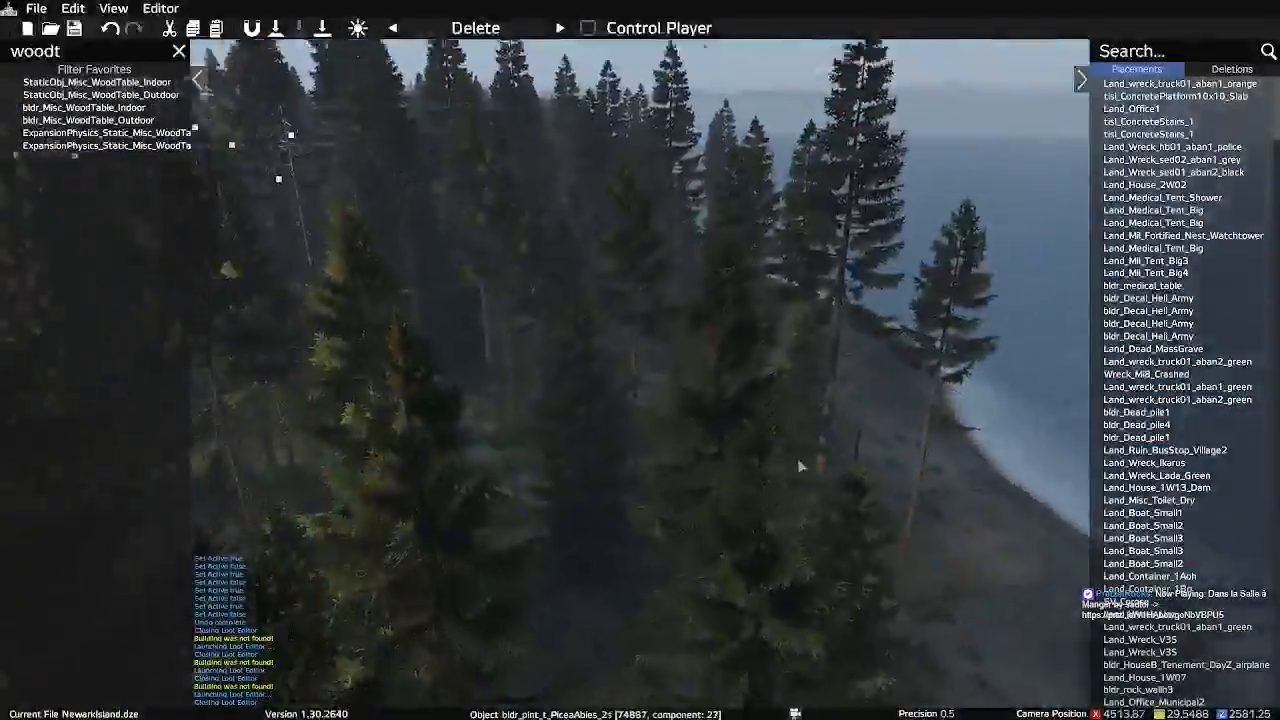
pyautogui.moveTo(800, 466); pyautogui.dragTo(878, 524, button='right')
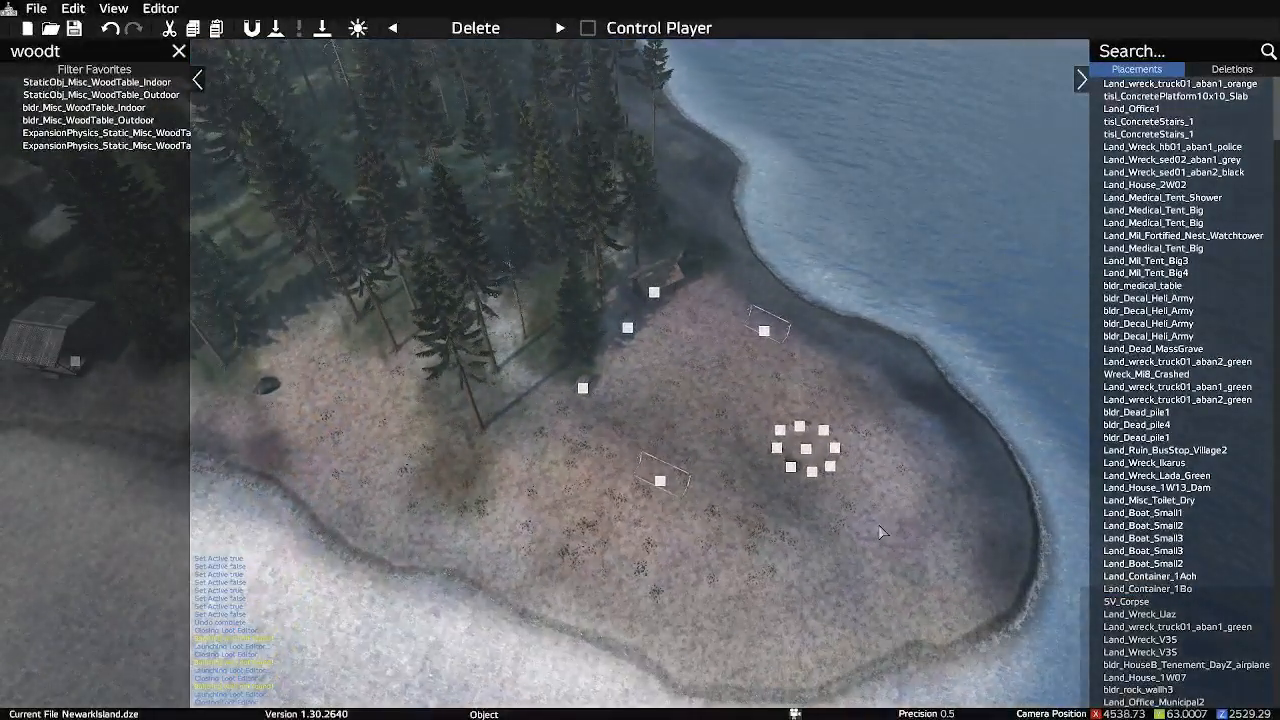
pyautogui.moveTo(650, 362); pyautogui.dragTo(418, 322, button='right')
pyautogui.press('w')
pyautogui.press('s')
pyautogui.moveTo(700, 530)
pyautogui.mouseDown(button='right')
pyautogui.moveTo(641, 513)
pyautogui.moveTo(889, 526)
pyautogui.moveTo(872, 580)
pyautogui.moveTo(828, 594)
pyautogui.moveTo(863, 562)
pyautogui.moveTo(682, 522)
pyautogui.mouseUp(button='right')
pyautogui.press('w')
pyautogui.press('w')
pyautogui.press('s')
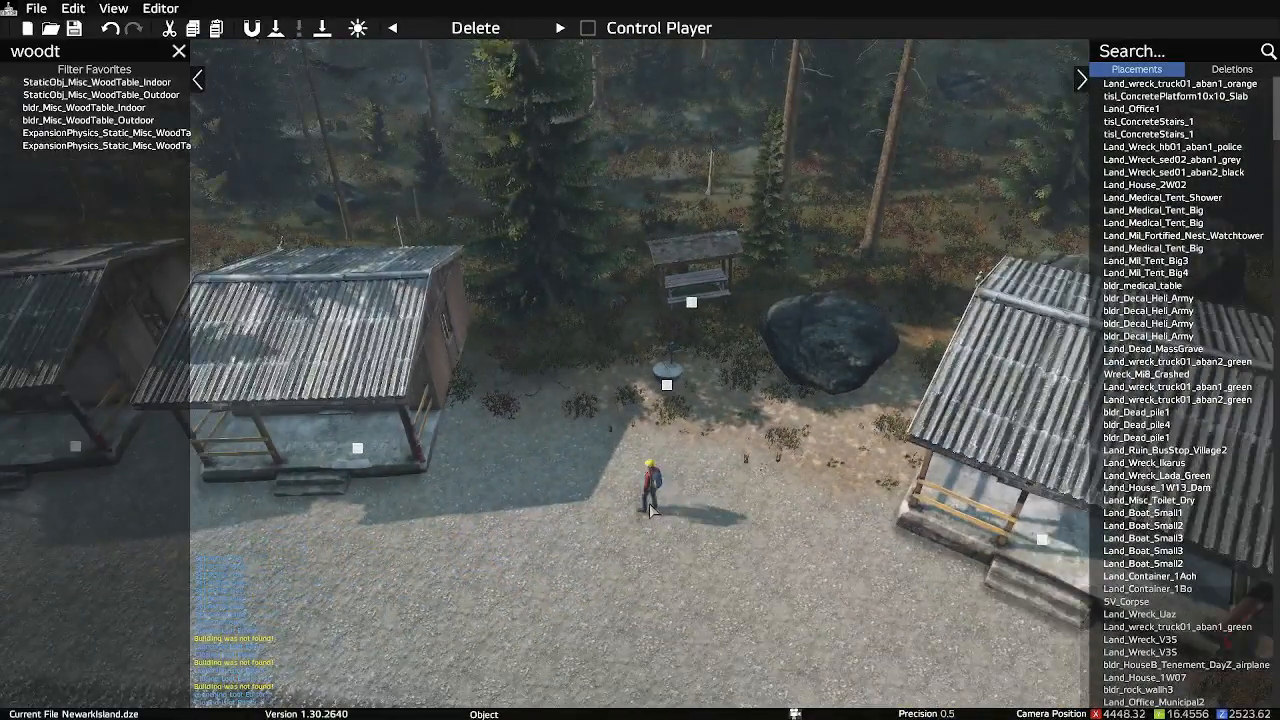
# Explore the well pump and the shoreline beside the cabins as the player character, and return to the editor's island map
pyautogui.press('p')
pyautogui.press('w')
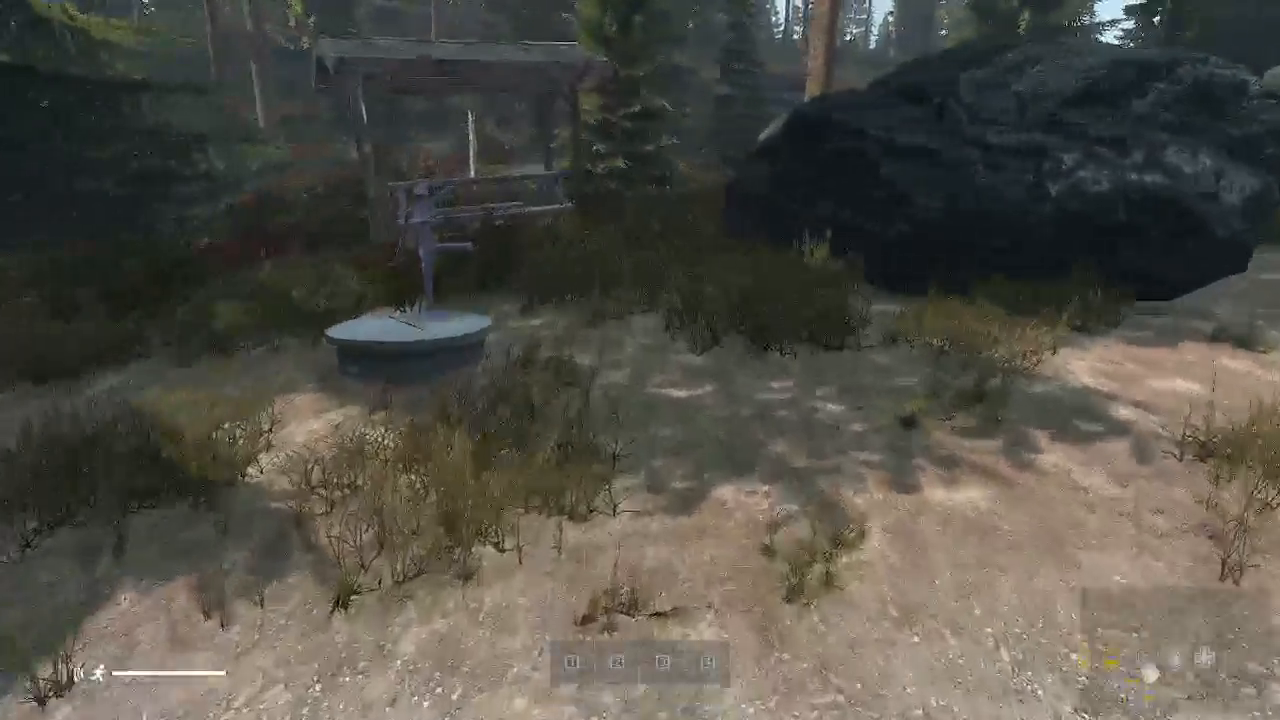
pyautogui.press('w')
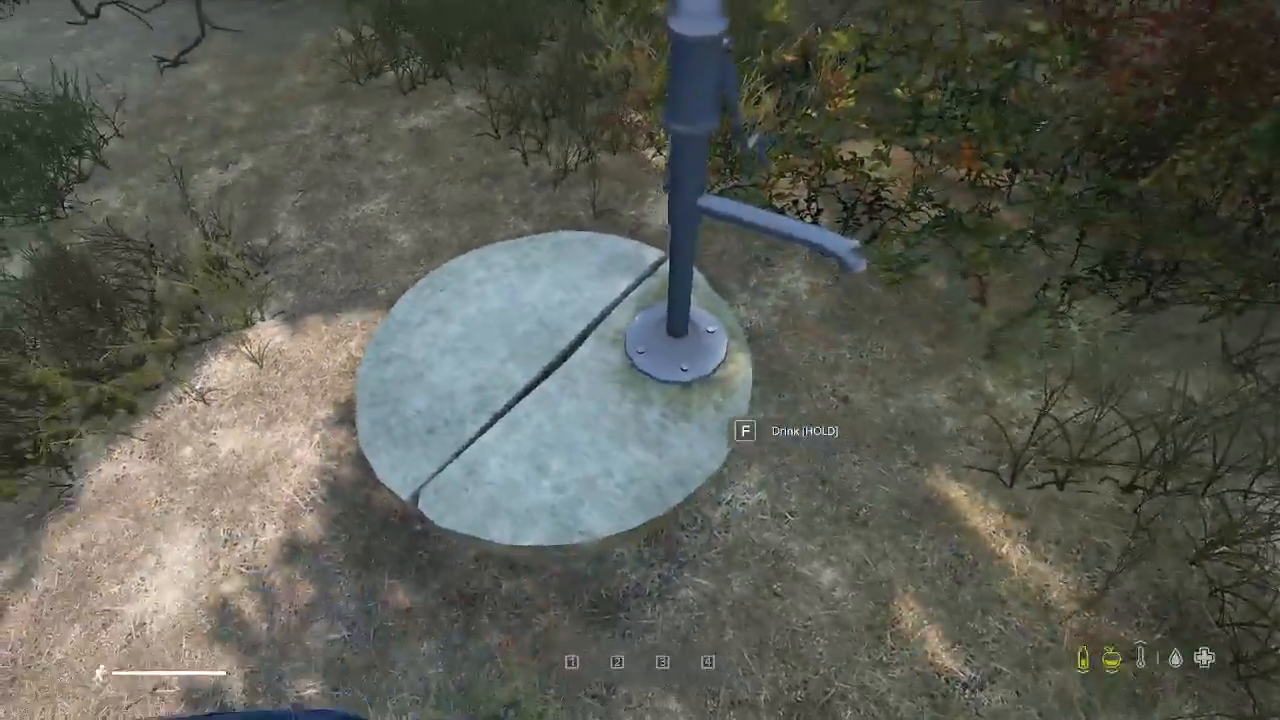
pyautogui.press('s')
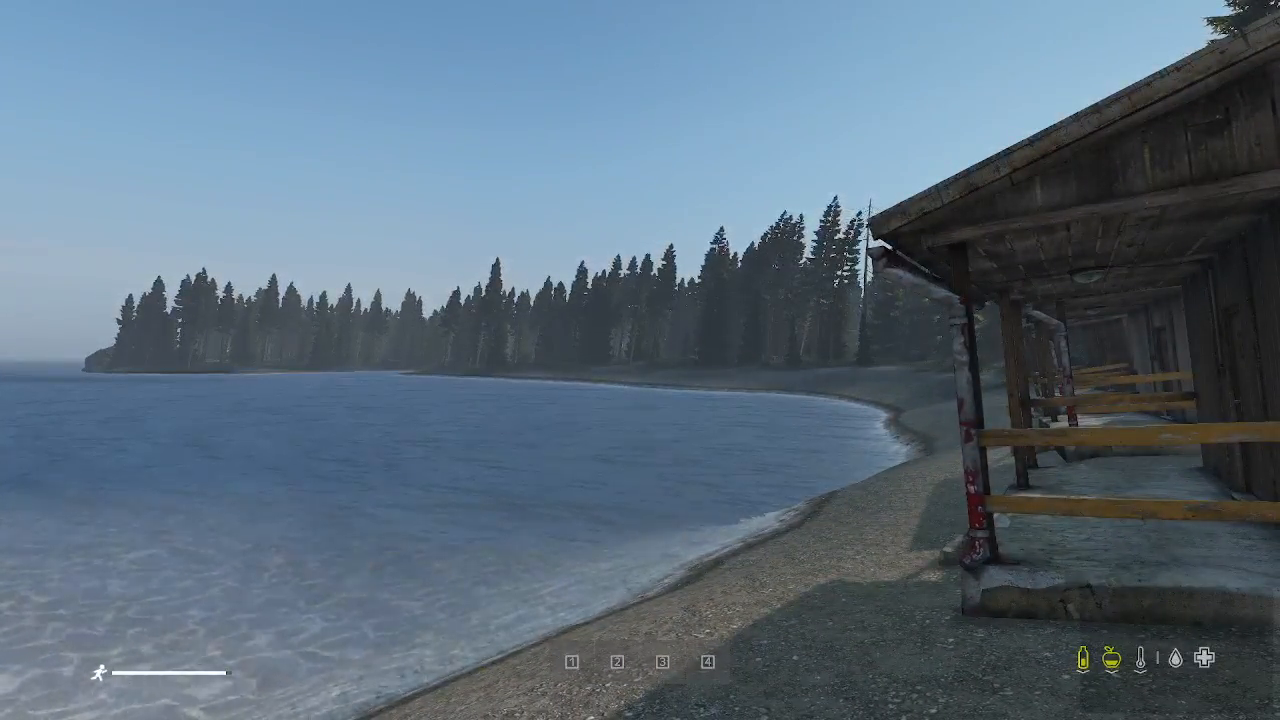
pyautogui.press('w')
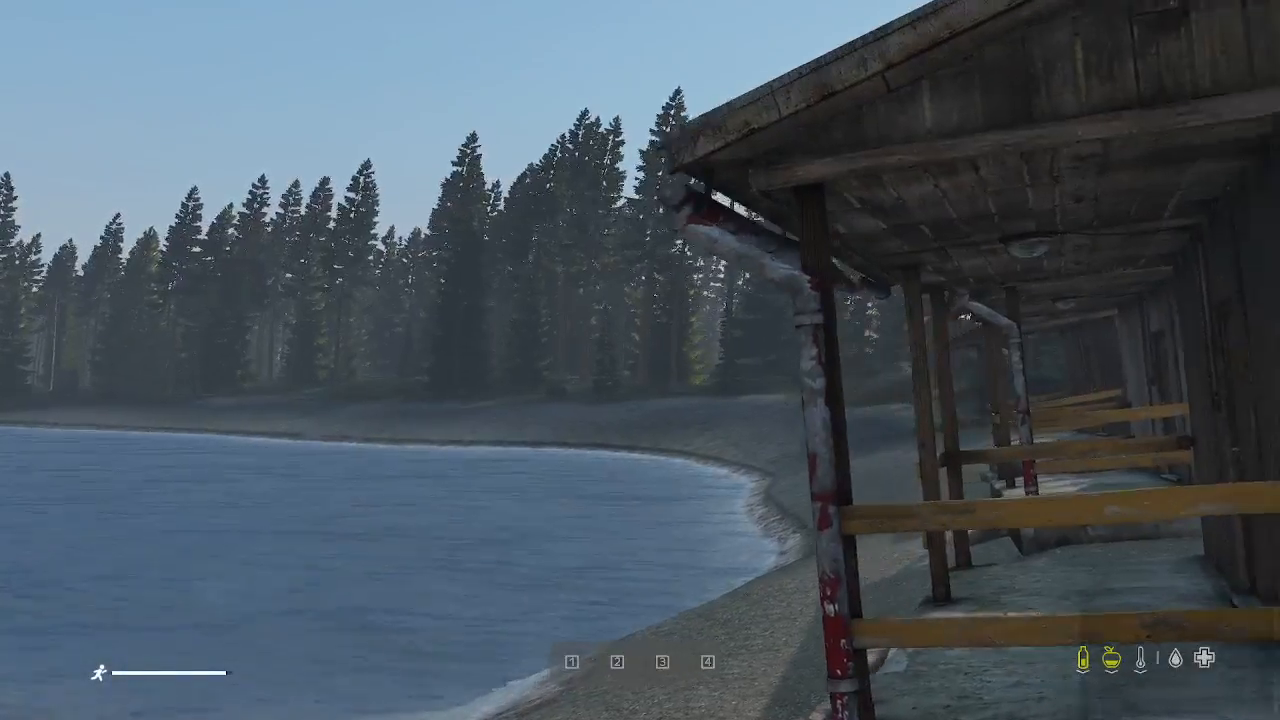
pyautogui.press('w')
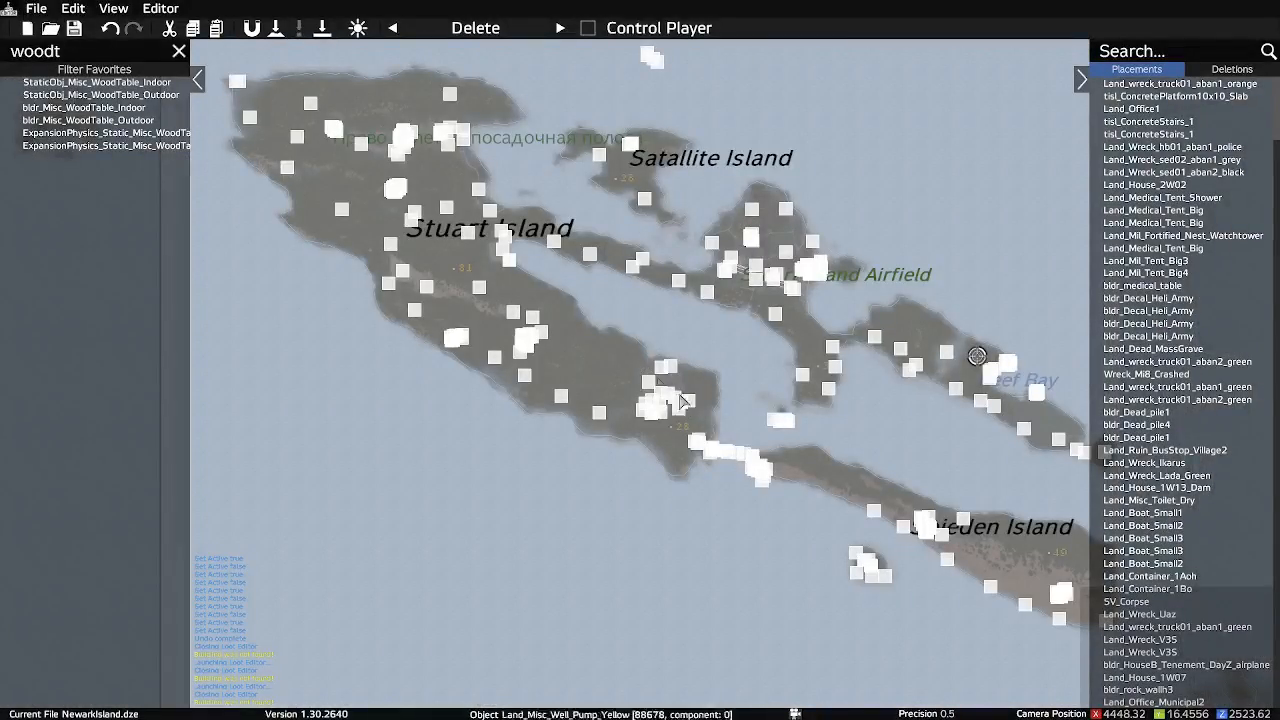
# Examine the map from the peninsula to Stuart Island Airfield and view the wooded islet's shore east of the airfield
pyautogui.scroll(6, 987, 458)
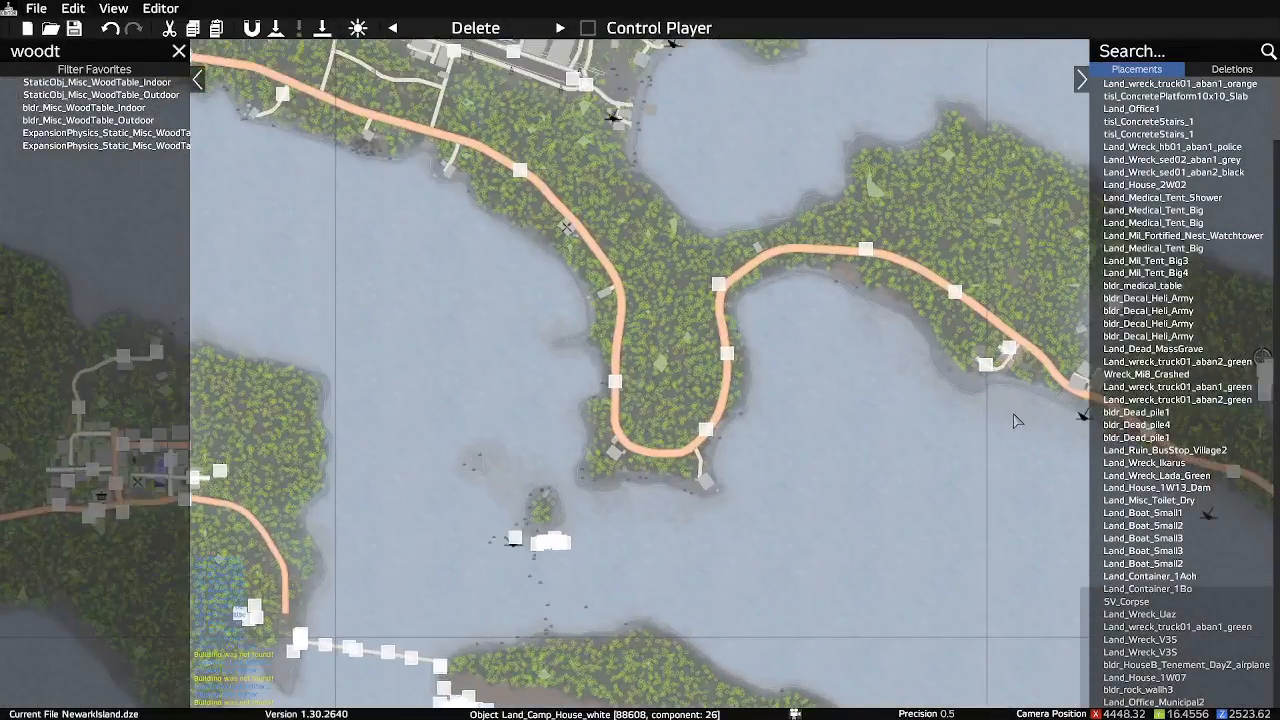
pyautogui.scroll(1, 1017, 421)
pyautogui.moveTo(995, 443); pyautogui.dragTo(396, 390)
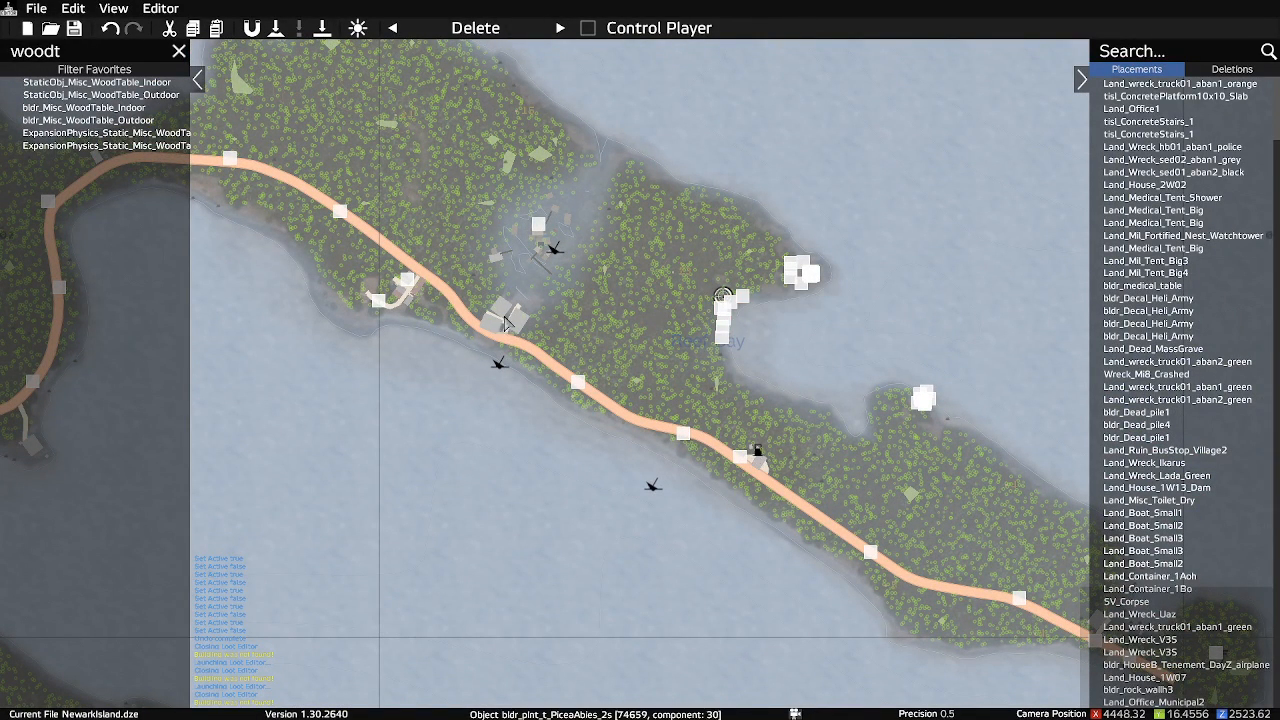
pyautogui.moveTo(537, 360); pyautogui.dragTo(553, 487)
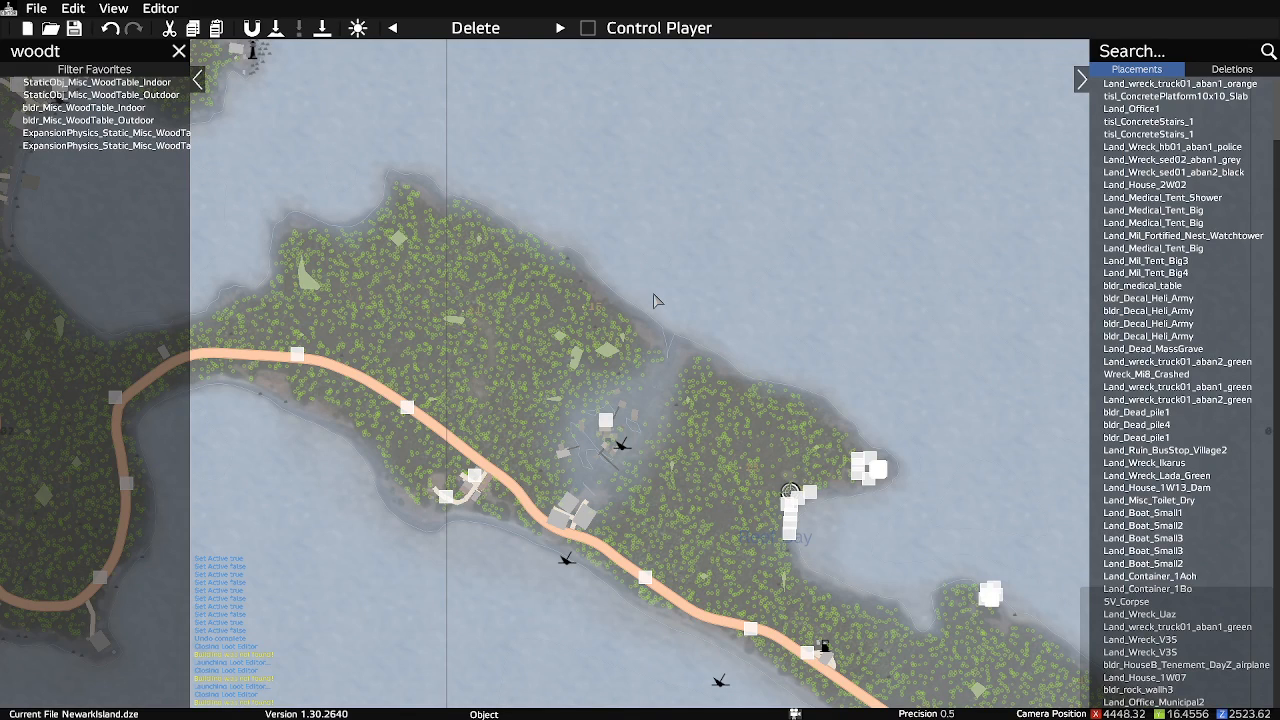
pyautogui.moveTo(343, 196); pyautogui.dragTo(779, 420)
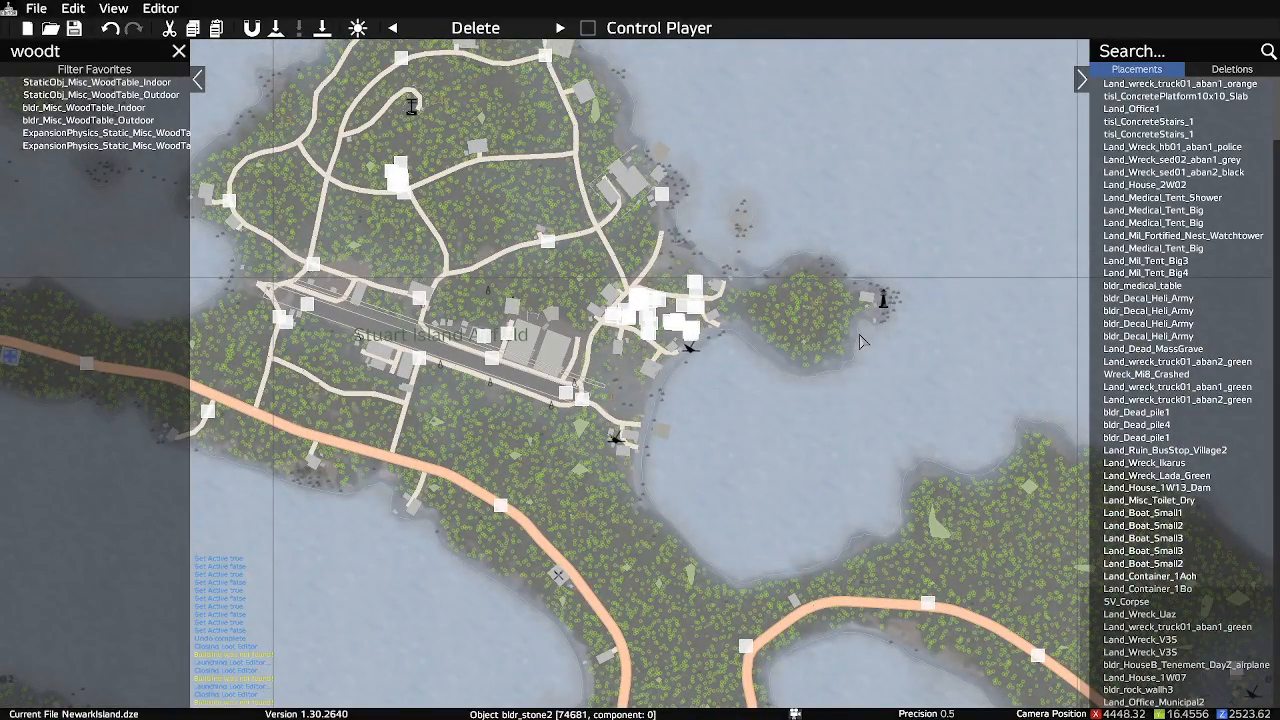
pyautogui.press('m')
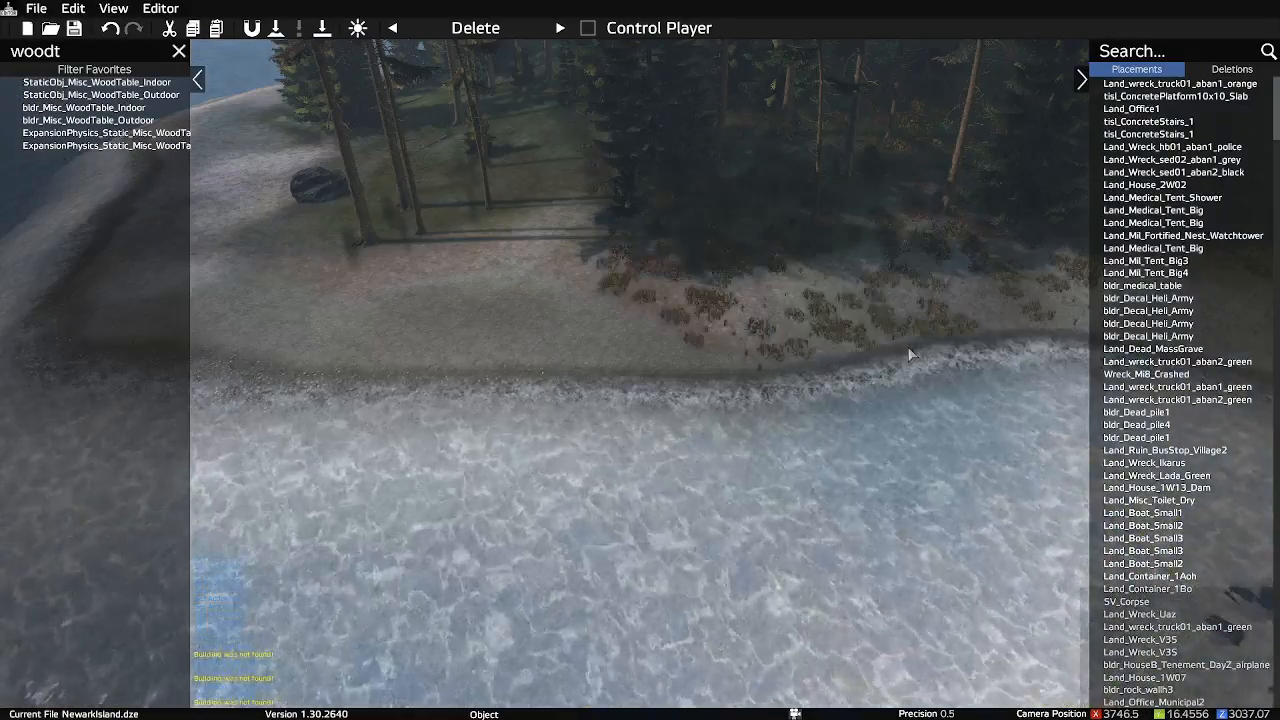
# Survey the lighthouse shore and the wooded islet behind it from above
pyautogui.moveTo(769, 305); pyautogui.dragTo(818, 314, button='right')
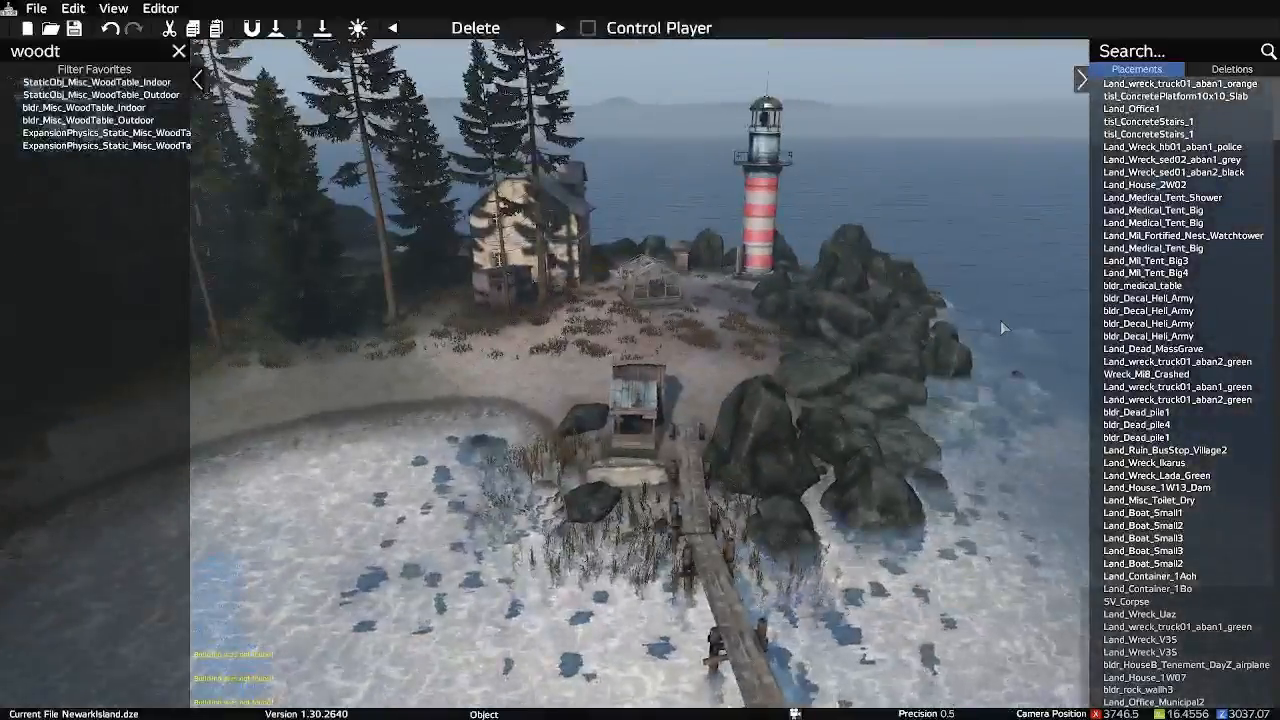
pyautogui.moveTo(1000, 320); pyautogui.dragTo(898, 390, button='right')
pyautogui.press('w')
pyautogui.press('a')
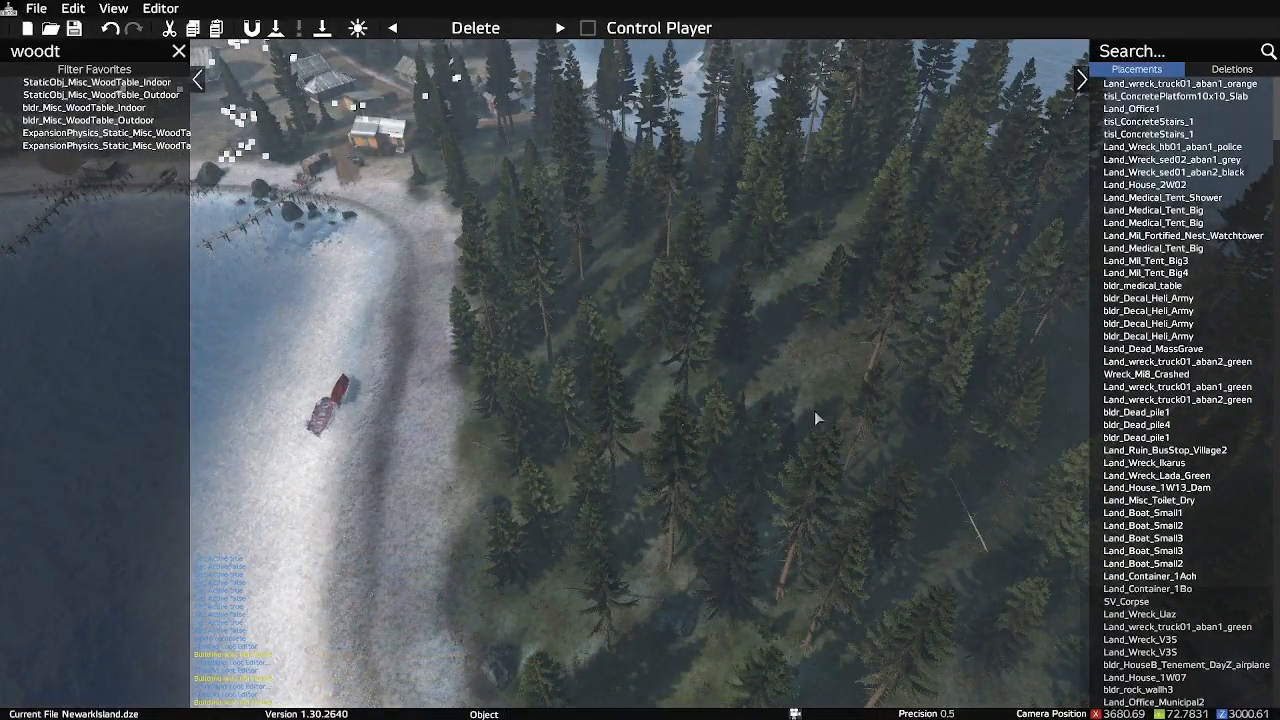
pyautogui.moveTo(813, 412); pyautogui.dragTo(973, 427, button='right')
pyautogui.press('a')
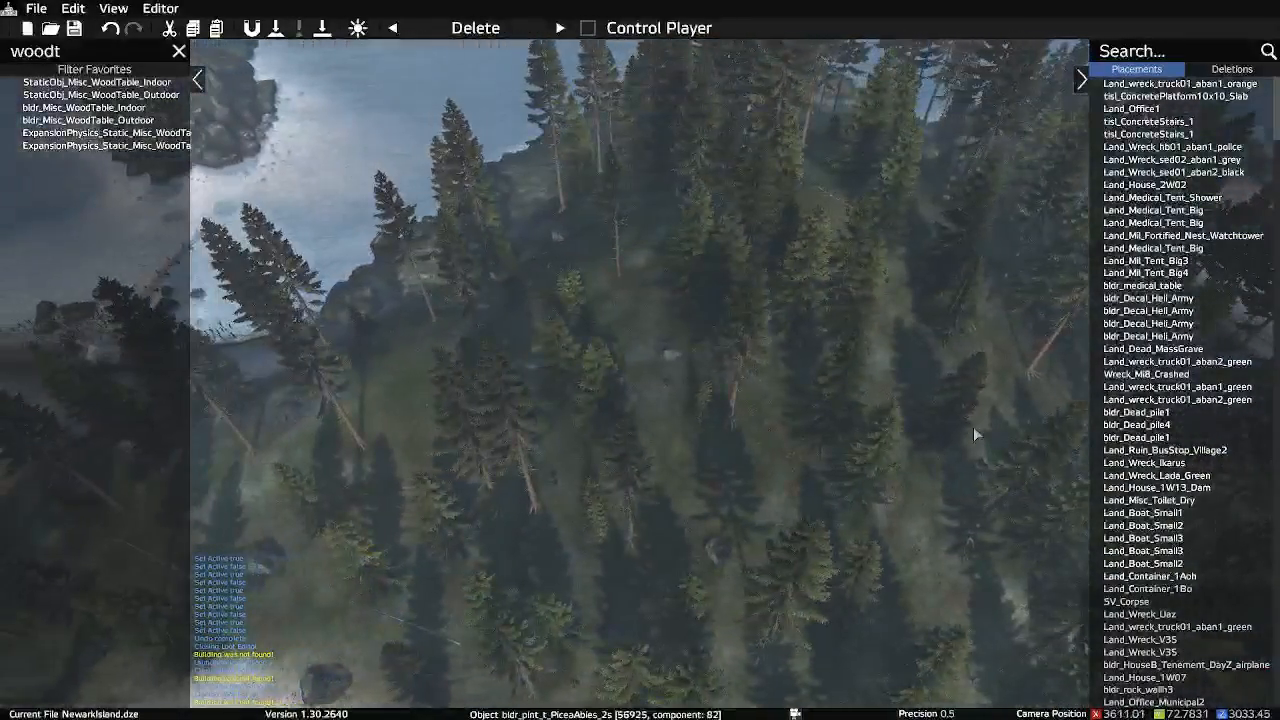
pyautogui.press('s')
pyautogui.moveTo(973, 427); pyautogui.dragTo(701, 404, button='right')
pyautogui.press('w')
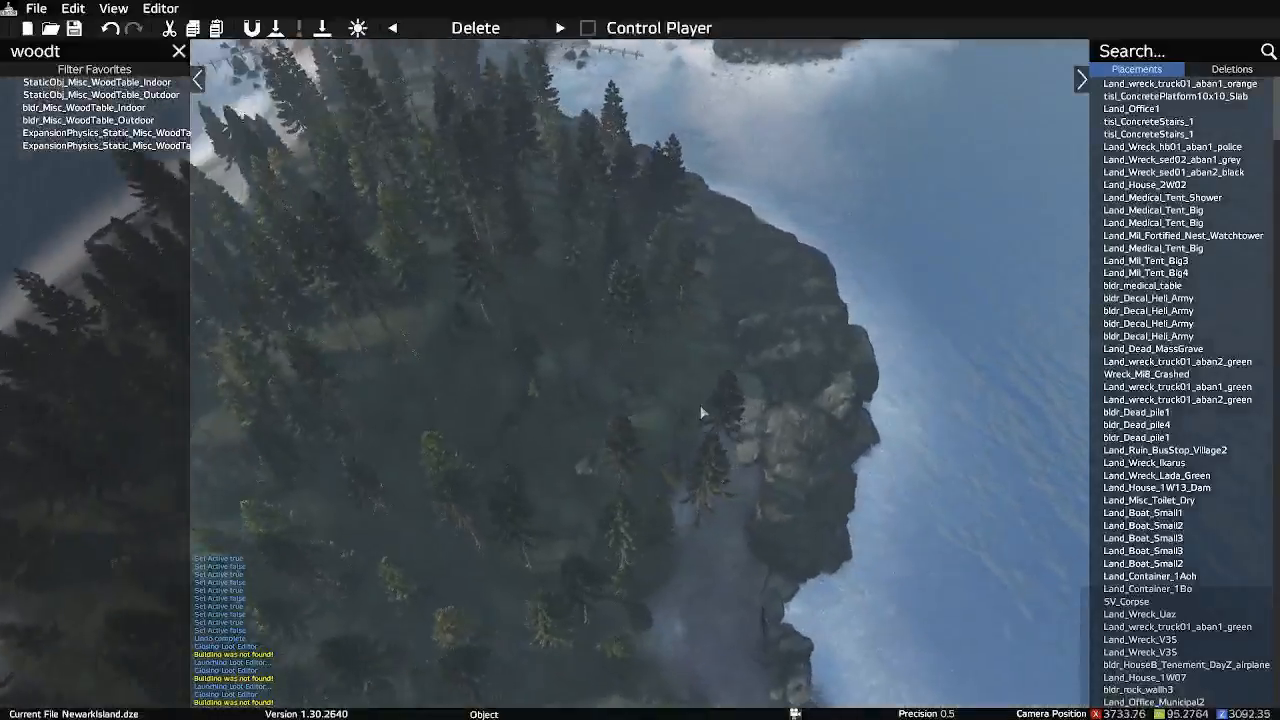
# Examine the islet's rocky cliff edge from above and up close at ground level
pyautogui.moveTo(701, 412); pyautogui.dragTo(691, 413)
pyautogui.press('w')
pyautogui.moveTo(691, 413); pyautogui.dragTo(644, 372, button='right')
pyautogui.press('a')
pyautogui.press('d')
pyautogui.press('a')
pyautogui.press('s')
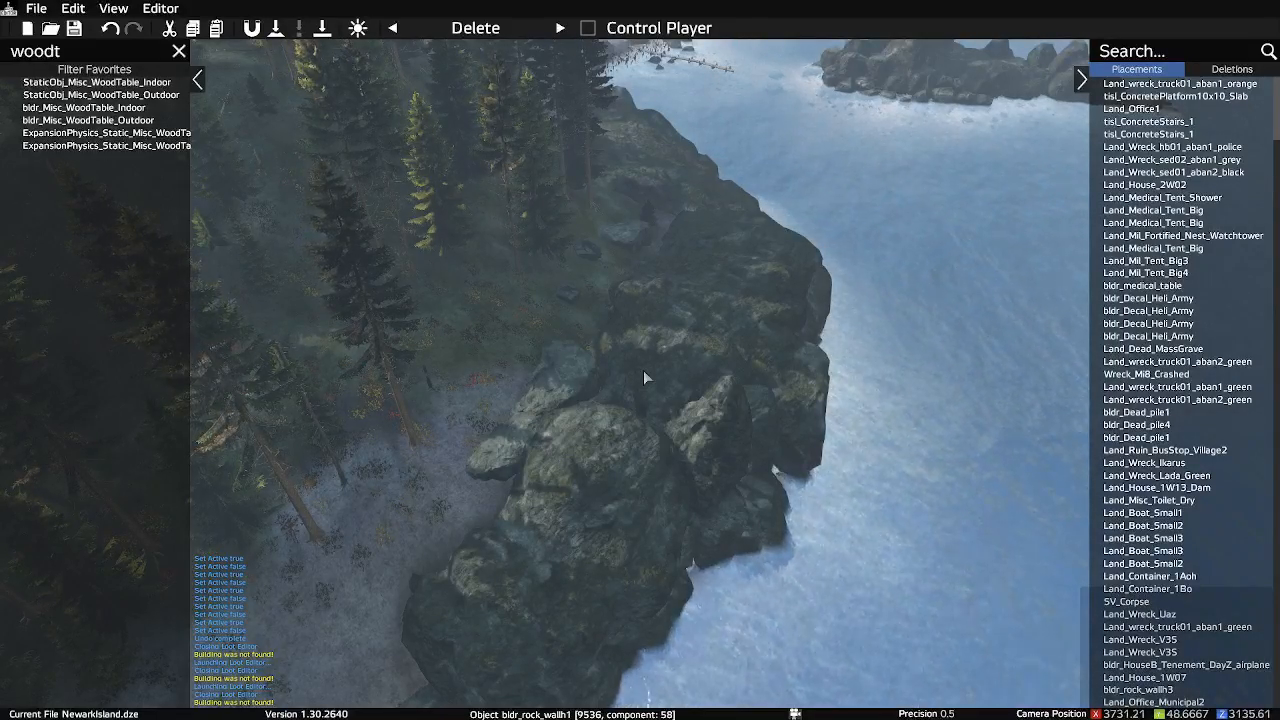
pyautogui.press('w')
pyautogui.press('w')
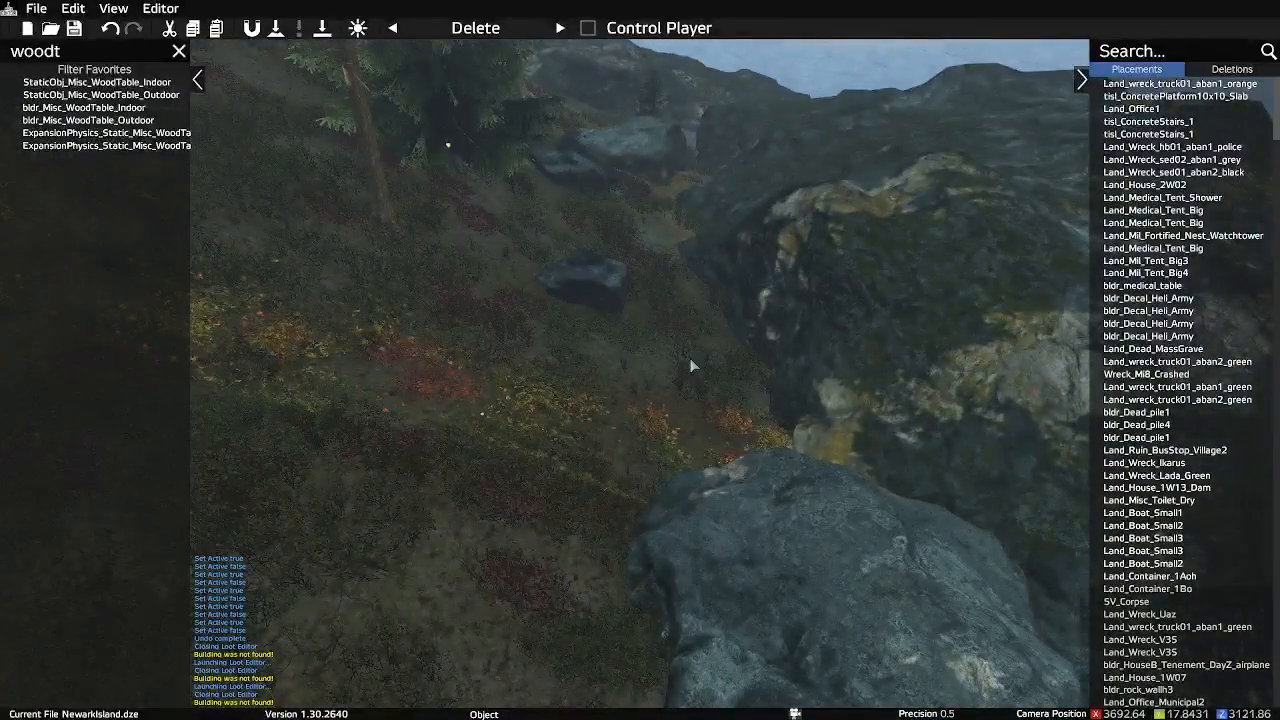
pyautogui.press('s')
pyautogui.moveTo(690, 358); pyautogui.dragTo(573, 363, button='right')
pyautogui.press('w')
pyautogui.press('q')
pyautogui.press('s')
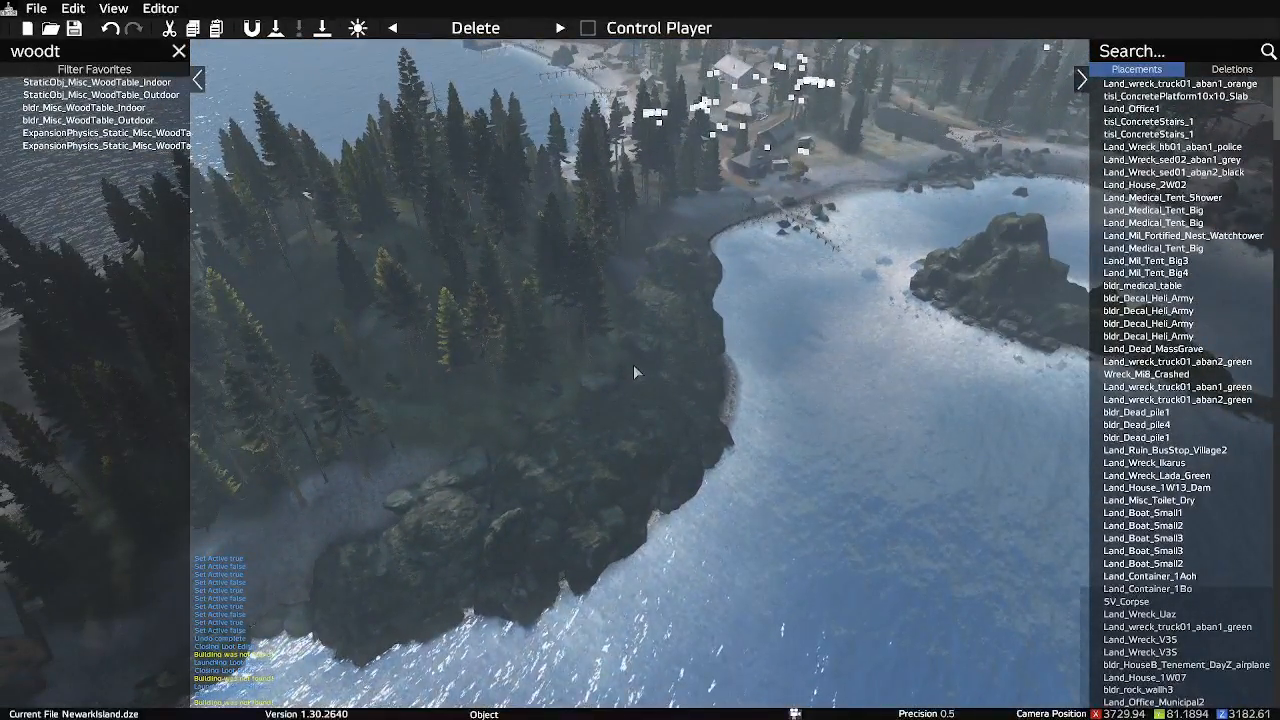
# Survey the walled waterfront compound and its boathouse across the bay from above
pyautogui.moveTo(633, 371); pyautogui.dragTo(797, 318, button='right')
pyautogui.press('w')
pyautogui.press('s')
pyautogui.press('w')
pyautogui.moveTo(785, 425); pyautogui.dragTo(745, 517, button='right')
pyautogui.press('s')
pyautogui.press('a')
pyautogui.press('d')
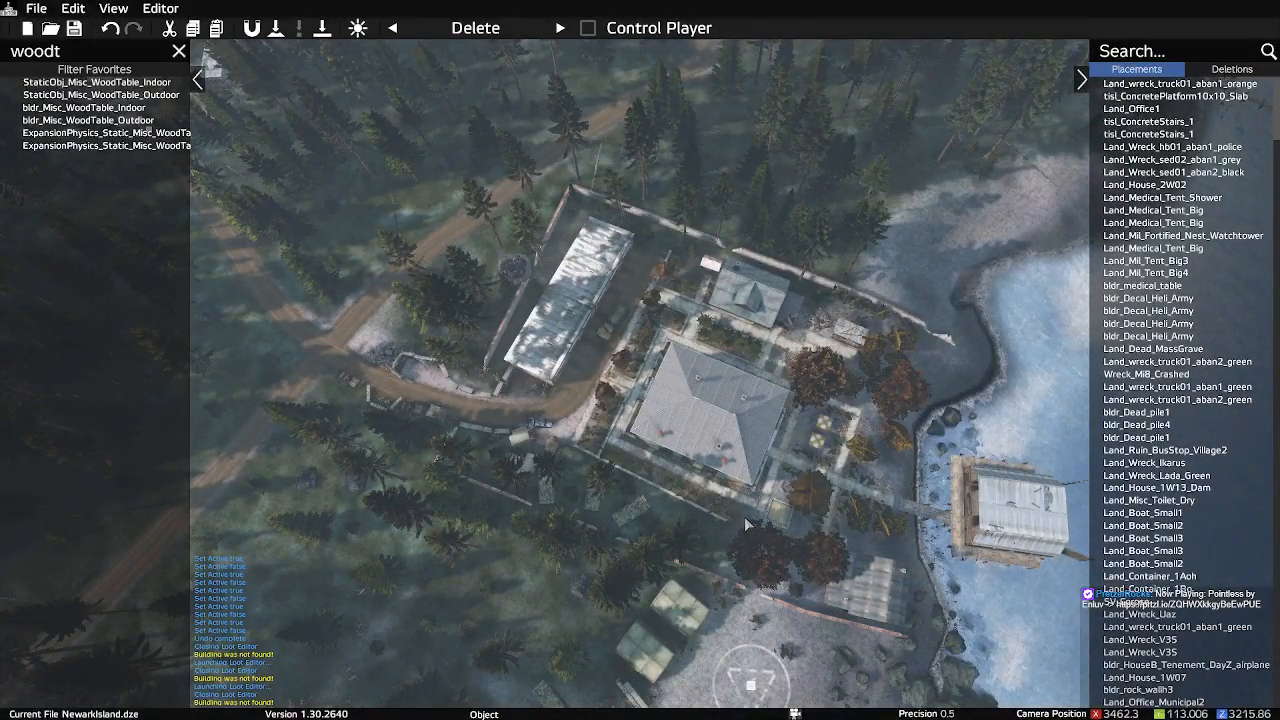
# View the long wooden boathouse pier near the reeds and rocks, and save the project
pyautogui.moveTo(744, 516); pyautogui.dragTo(869, 504, button='right')
pyautogui.press('w')
pyautogui.press('s')
pyautogui.press('w')
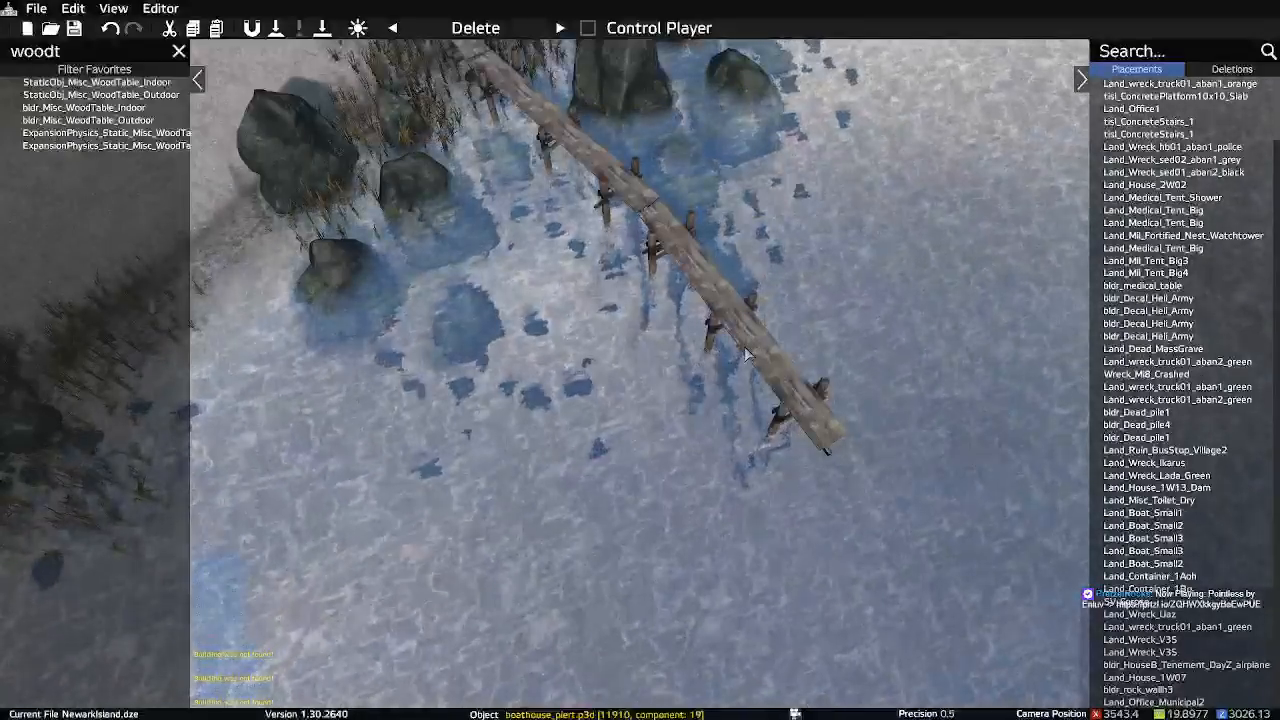
pyautogui.hotkey('ctrl', 's')
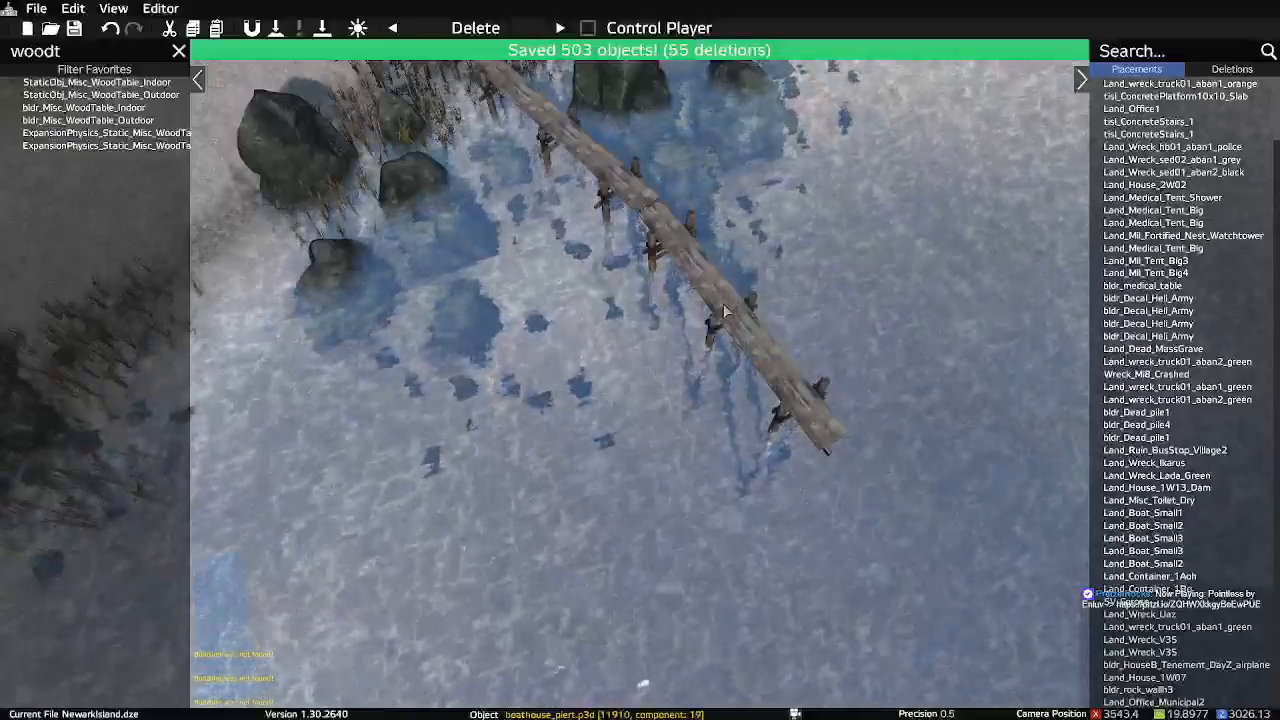
# Examine the existing wooden piers and boathouse along the waterfront near the airfield
pyautogui.moveTo(745, 325); pyautogui.dragTo(670, 305, button='right')
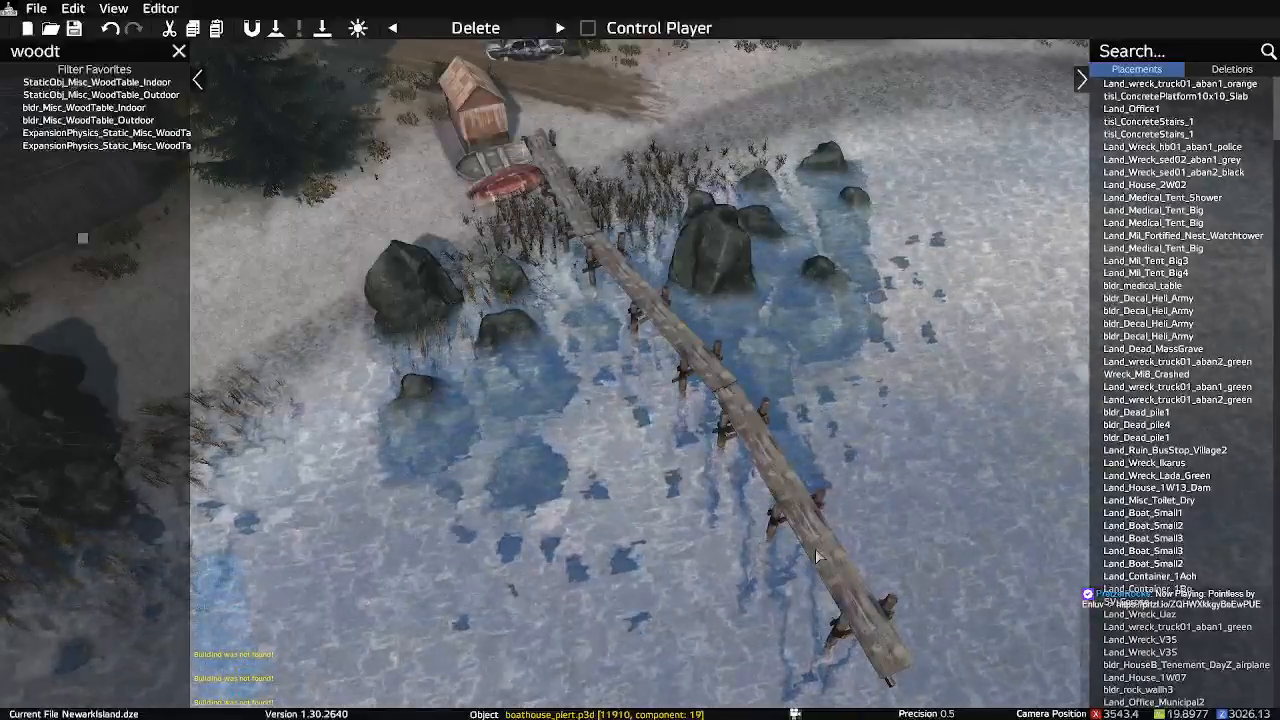
pyautogui.moveTo(612, 447); pyautogui.dragTo(812, 436, button='right')
pyautogui.press('s')
pyautogui.press('a')
pyautogui.moveTo(440, 415); pyautogui.dragTo(715, 460, button='right')
pyautogui.press('w')
pyautogui.press('s')
pyautogui.press('a')
pyautogui.press('s')
pyautogui.press('d')
pyautogui.press('w')
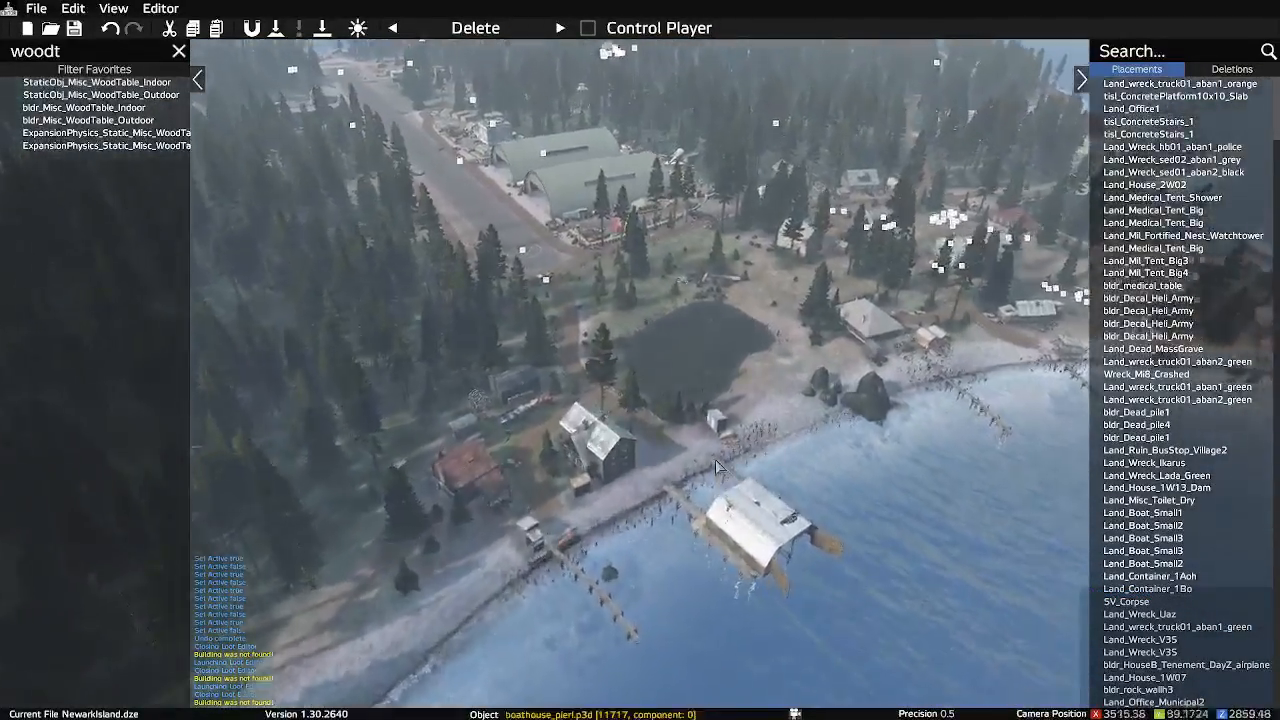
pyautogui.press('w')
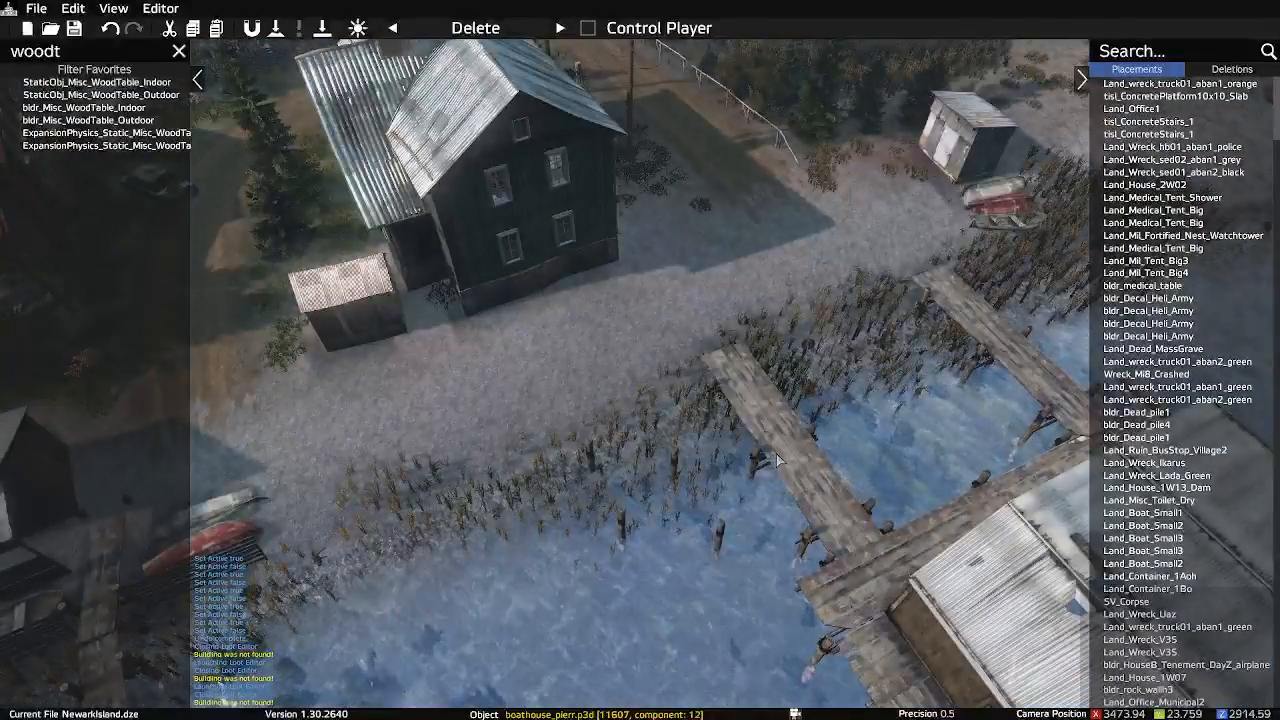
pyautogui.moveTo(800, 458); pyautogui.dragTo(445, 448, button='right')
pyautogui.press('s')
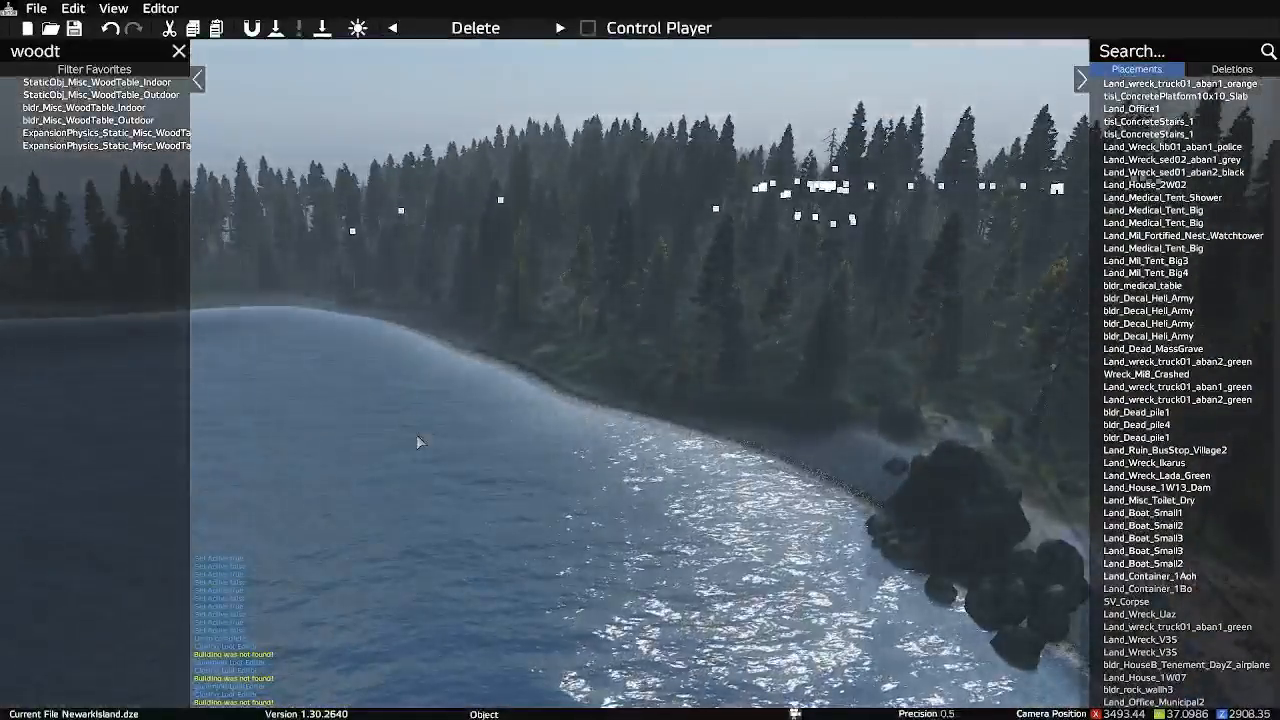
# Use the island map to travel to the cove with the beach cabins
pyautogui.press('m')
pyautogui.moveTo(630, 298); pyautogui.dragTo(490, 188)
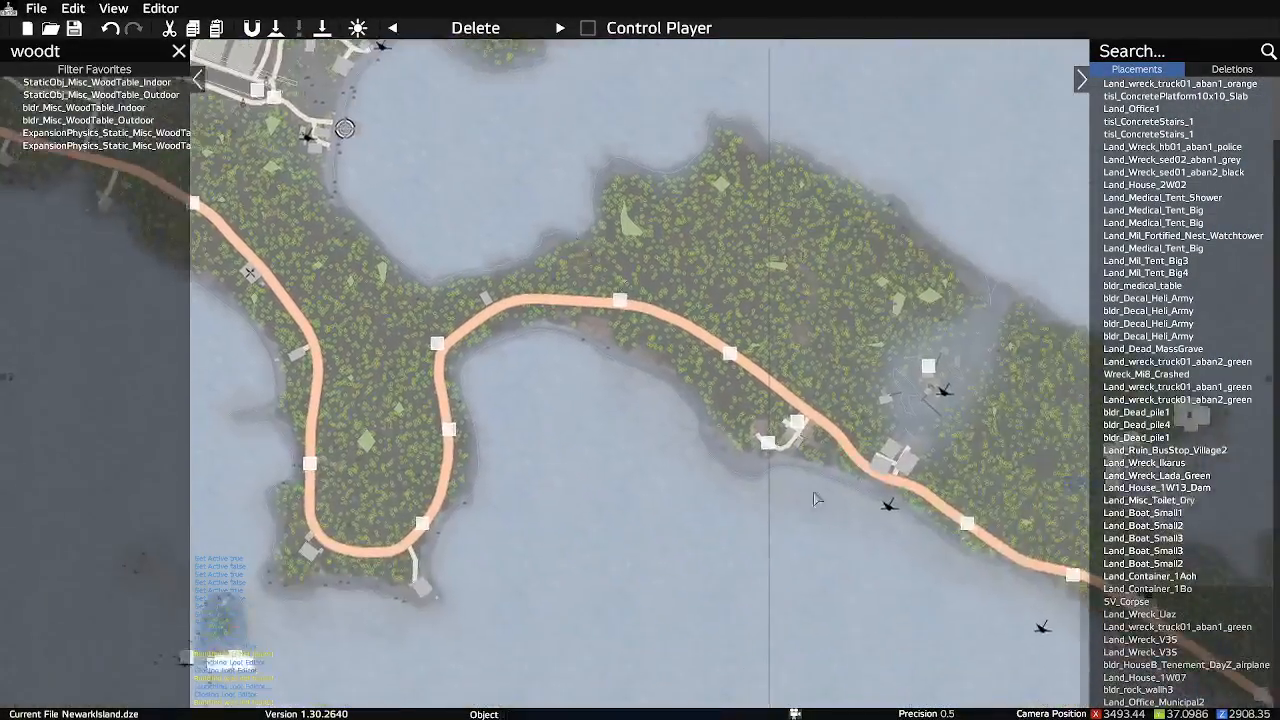
pyautogui.moveTo(876, 536); pyautogui.dragTo(486, 466)
pyautogui.doubleClick(773, 413)
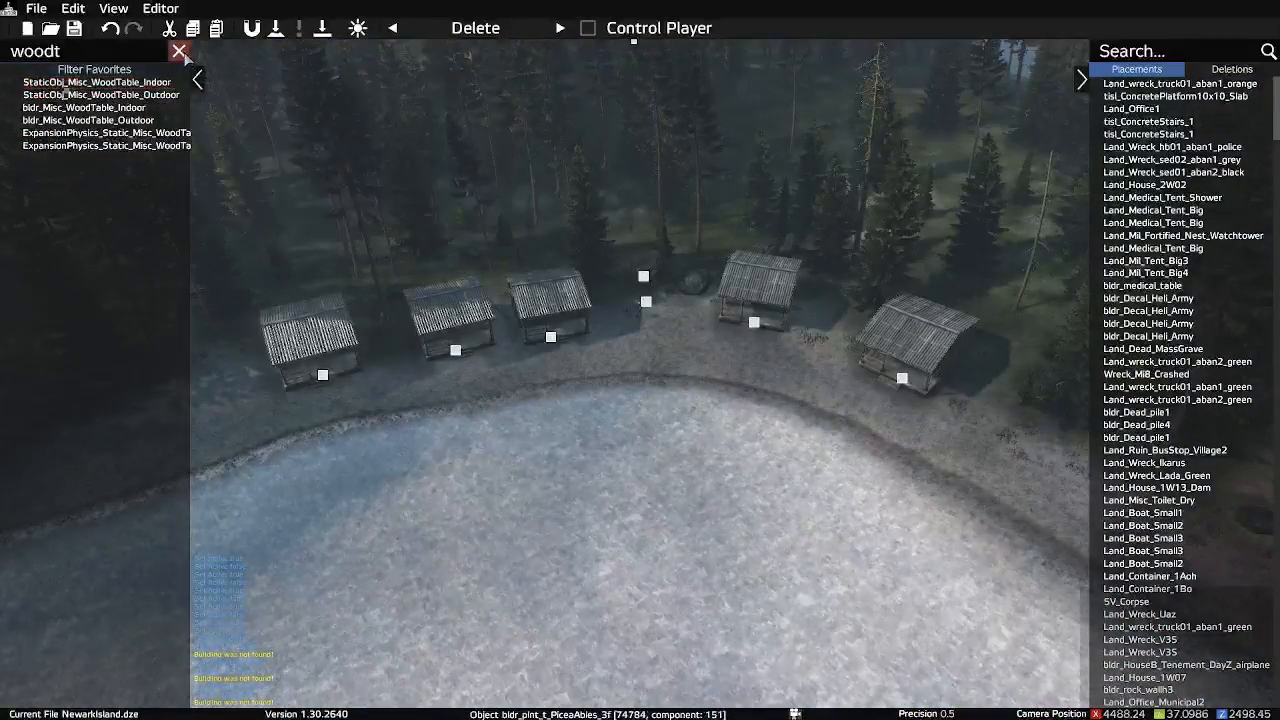
# Search the object library for "pier" and place bldr_Pier_Wooden2 in the water in front of the beach cabins
pyautogui.click(180, 51)
pyautogui.write('piert')
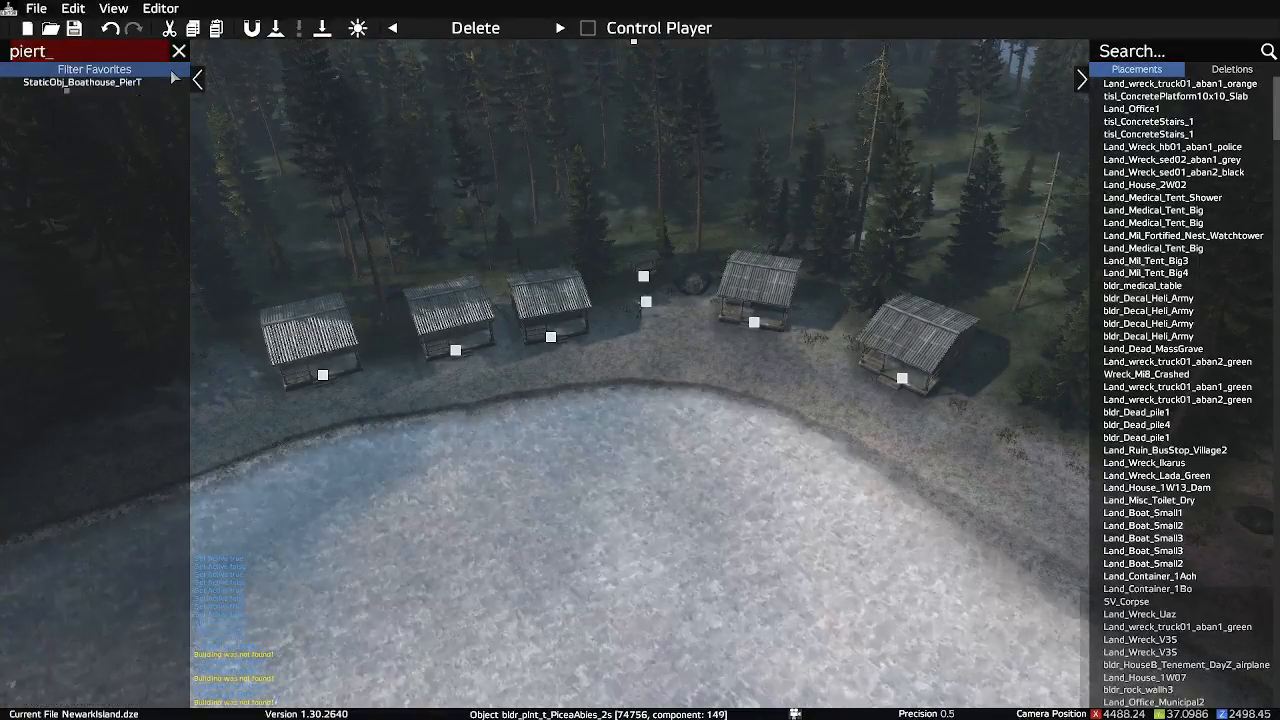
pyautogui.press('BackSpace')
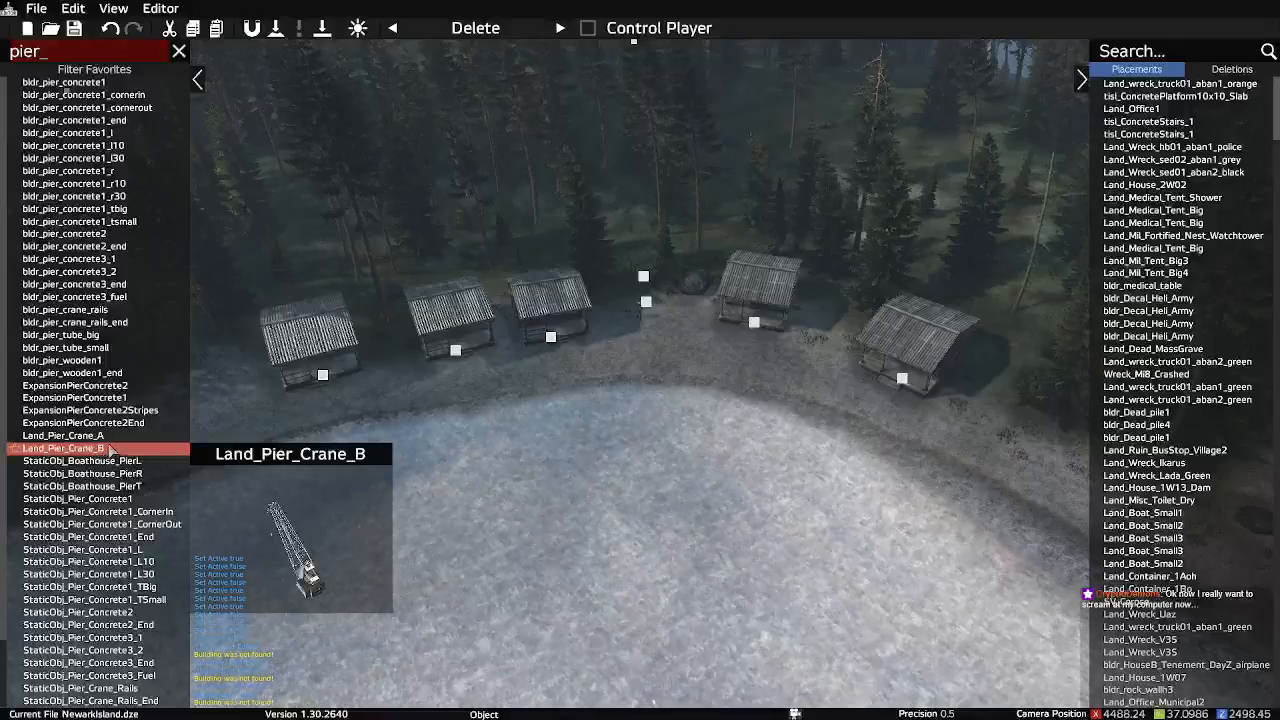
pyautogui.scroll(-2, 113, 449)
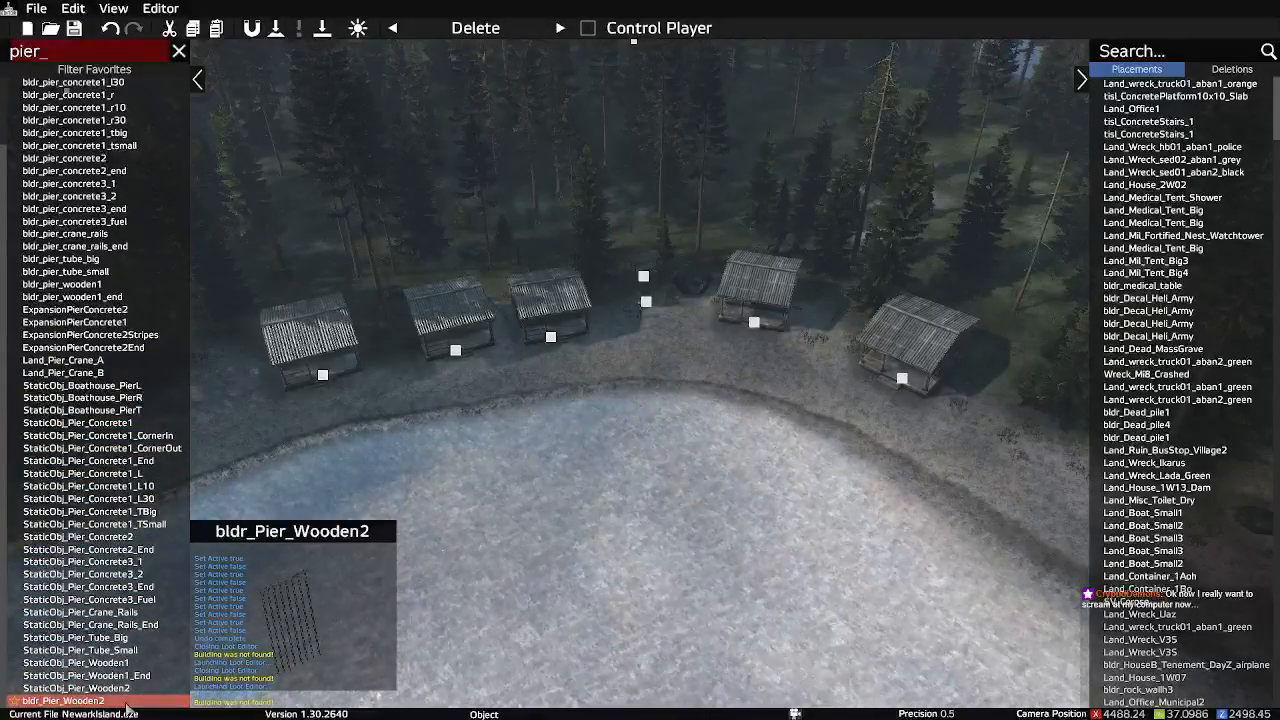
pyautogui.click(80, 701)
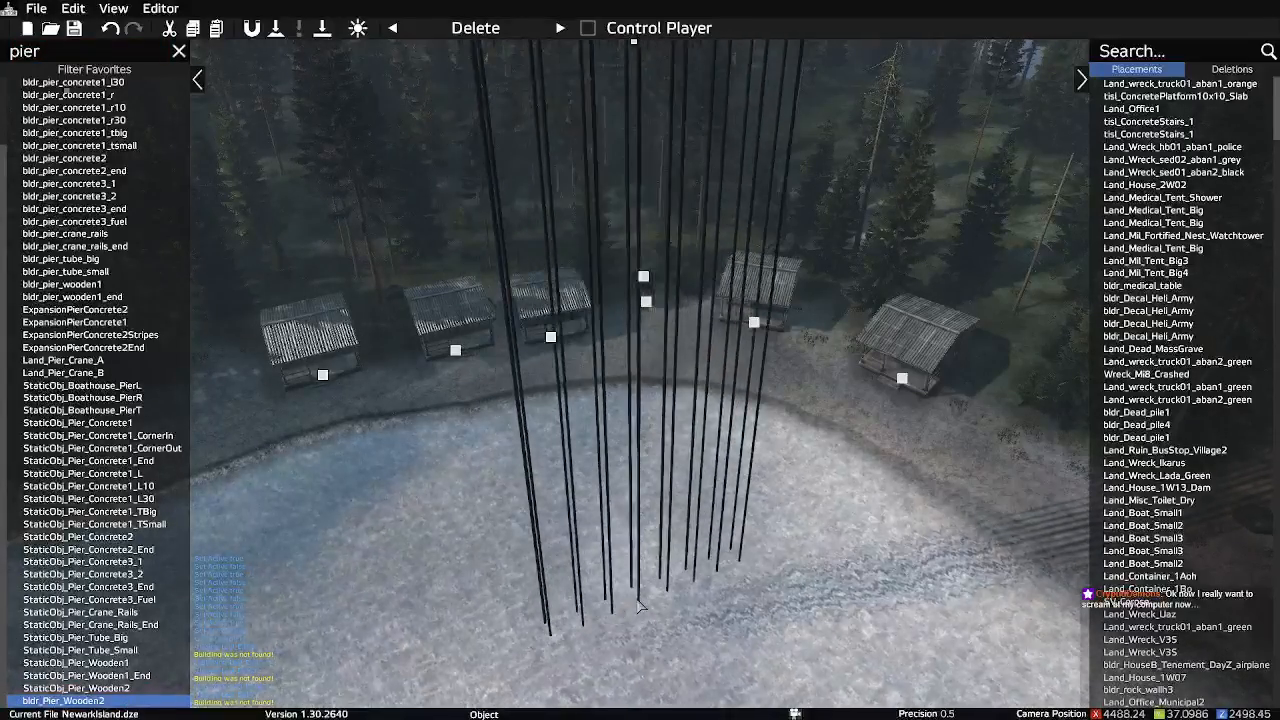
pyautogui.press('w')
pyautogui.moveTo(609, 492); pyautogui.dragTo(627, 452, button='right')
pyautogui.press('d')
pyautogui.press('a')
pyautogui.press('d')
pyautogui.press('a')
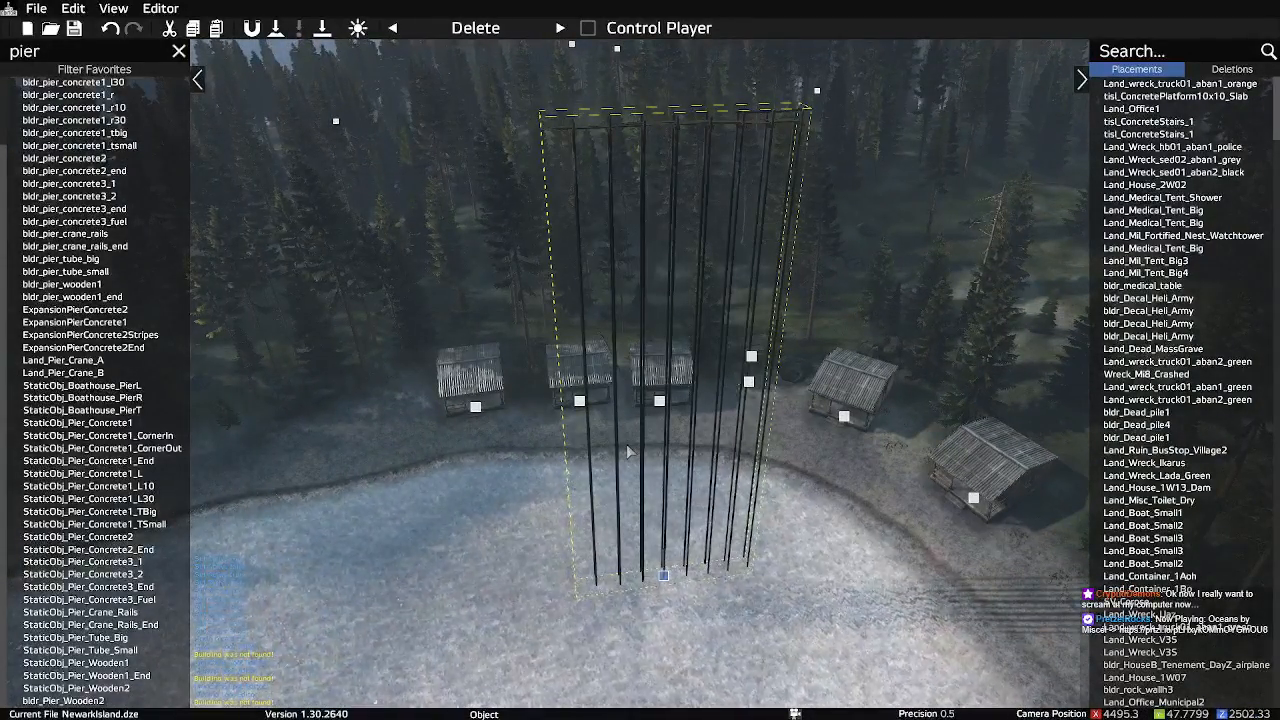
# Survey the neighbouring coastline and inlet from above the water, and look back at the cabin cove
pyautogui.moveTo(627, 452); pyautogui.dragTo(243, 437, button='right')
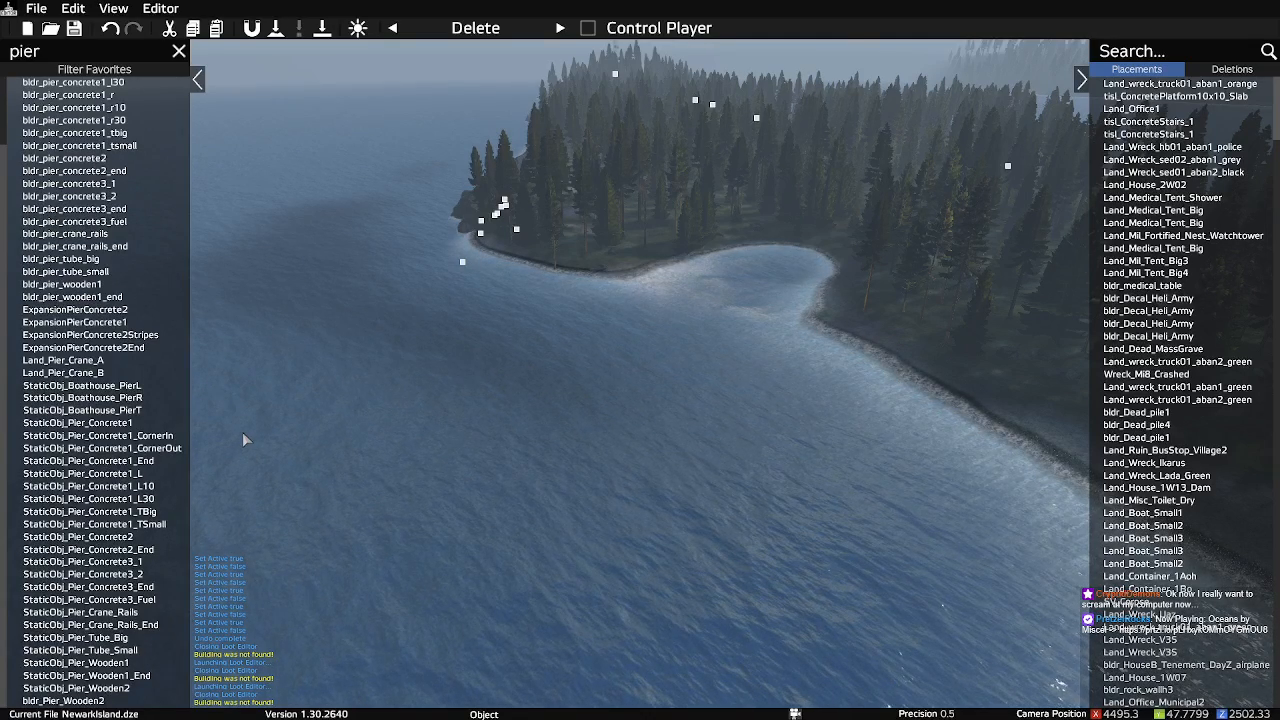
pyautogui.moveTo(242, 432); pyautogui.dragTo(409, 475, button='right')
pyautogui.press('s')
pyautogui.moveTo(558, 425); pyautogui.dragTo(535, 455, button='right')
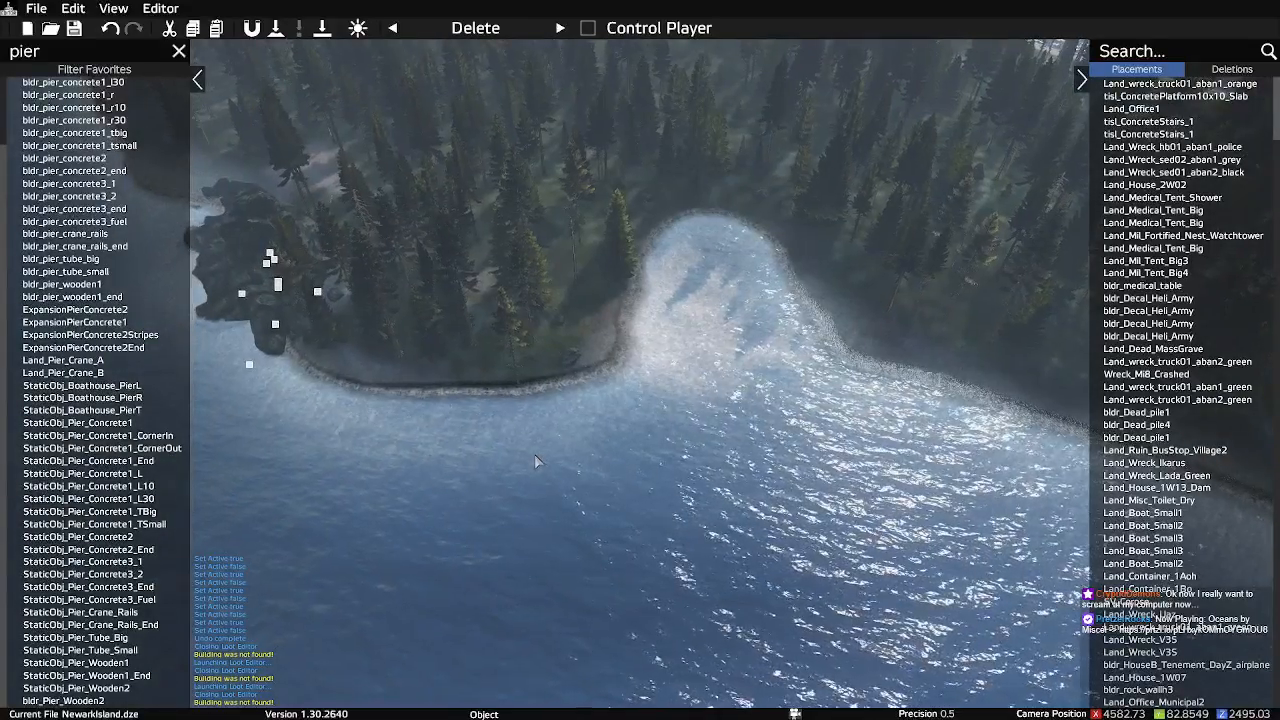
pyautogui.moveTo(533, 462); pyautogui.dragTo(600, 405, button='right')
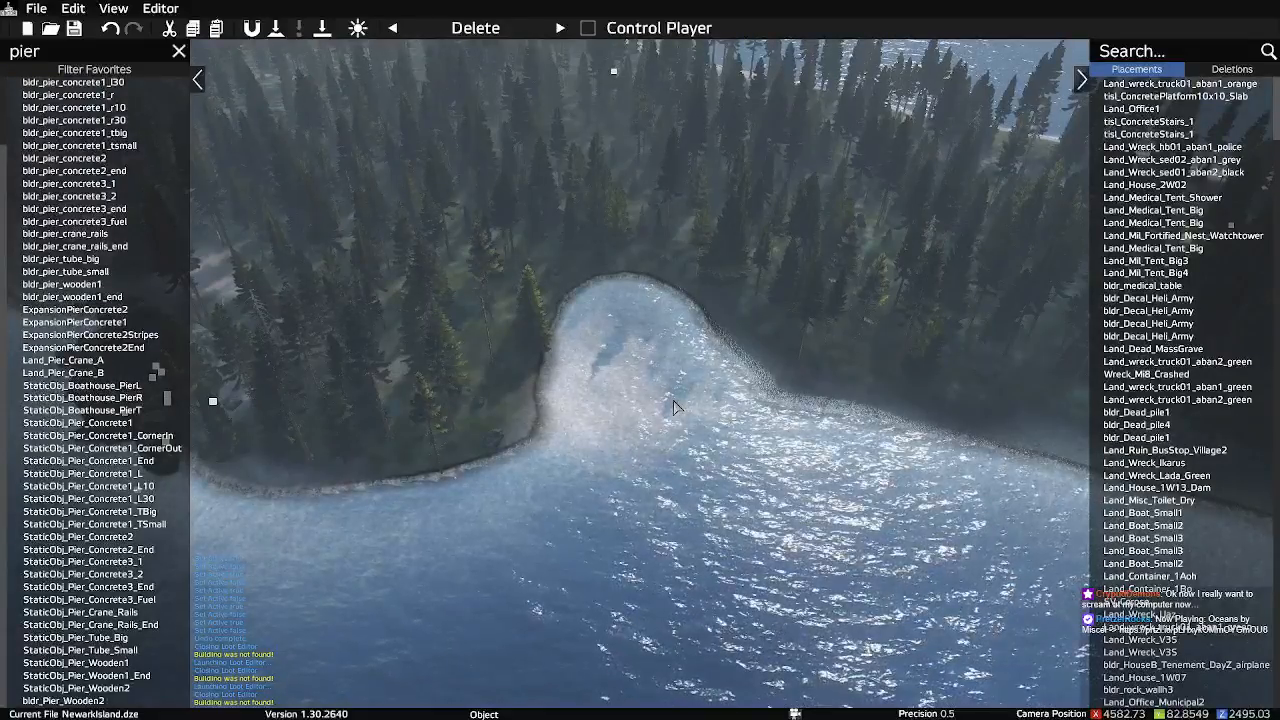
pyautogui.moveTo(664, 461); pyautogui.dragTo(940, 428, button='right')
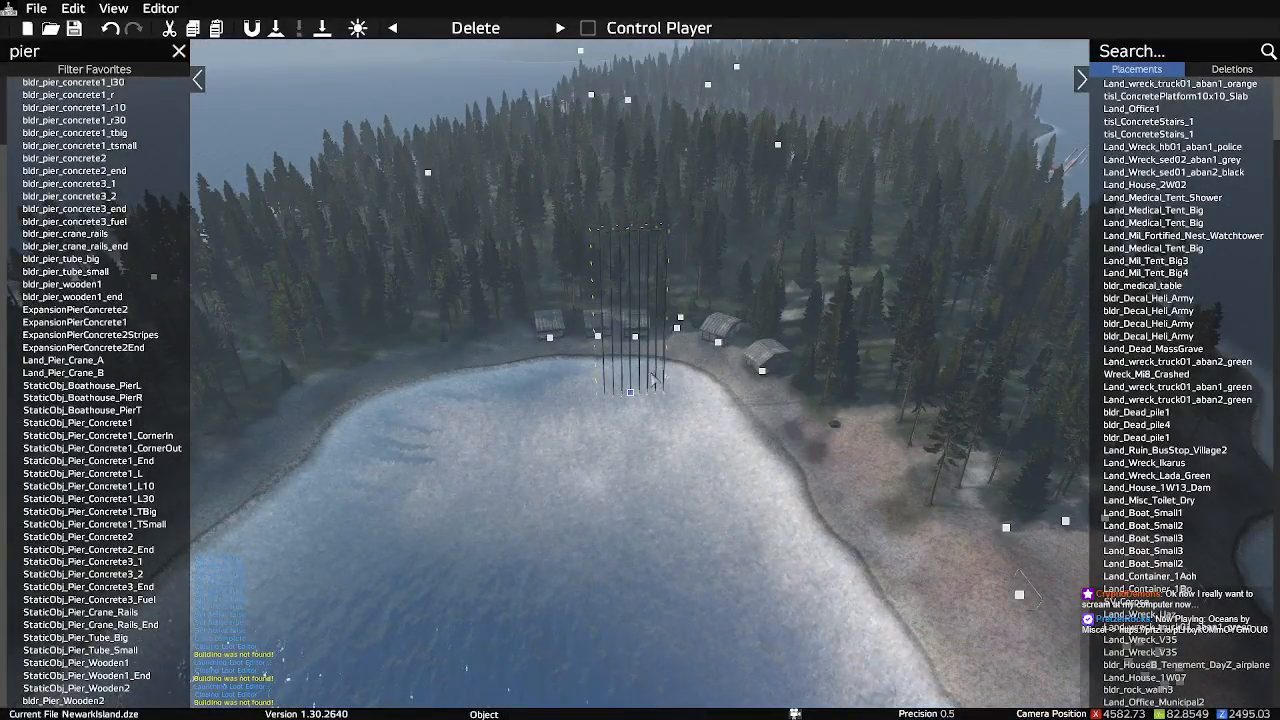
# Move the wooden pier to the shore beside the campsite point, lower its deck to just above the water and check it up close
pyautogui.press('w')
pyautogui.moveTo(761, 363); pyautogui.dragTo(1036, 583, button='right')
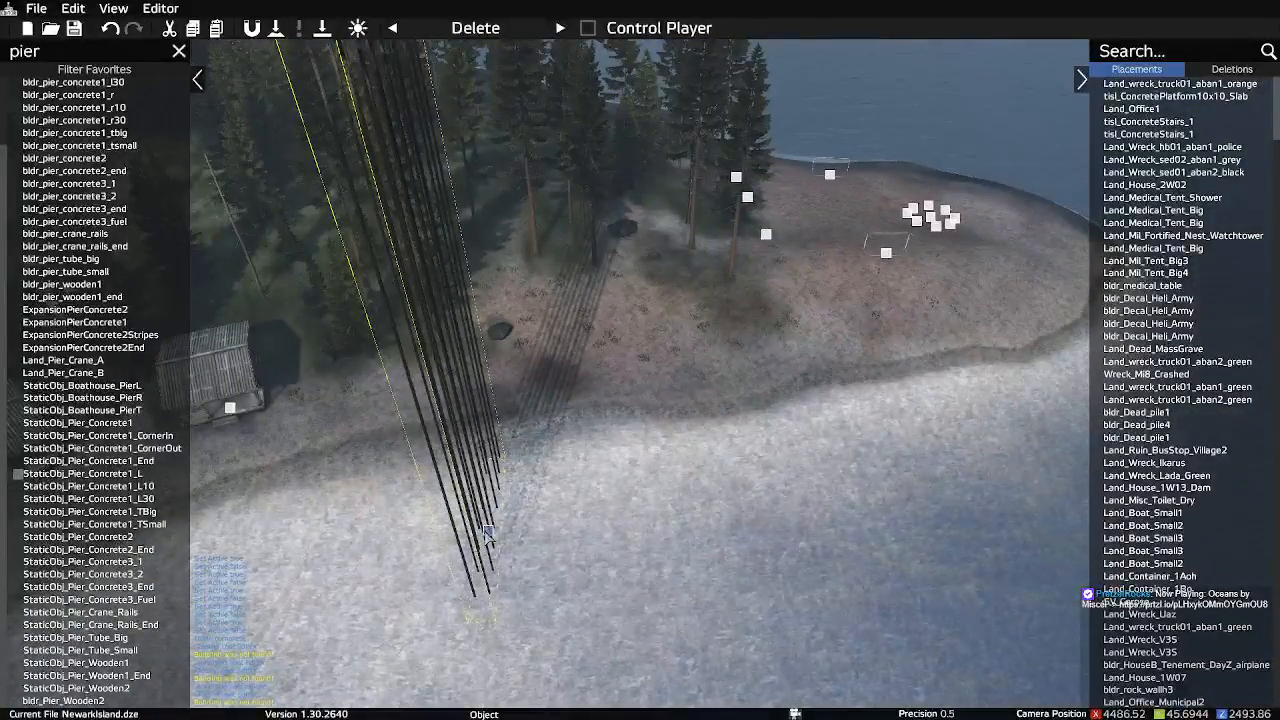
pyautogui.moveTo(743, 548); pyautogui.dragTo(895, 478)
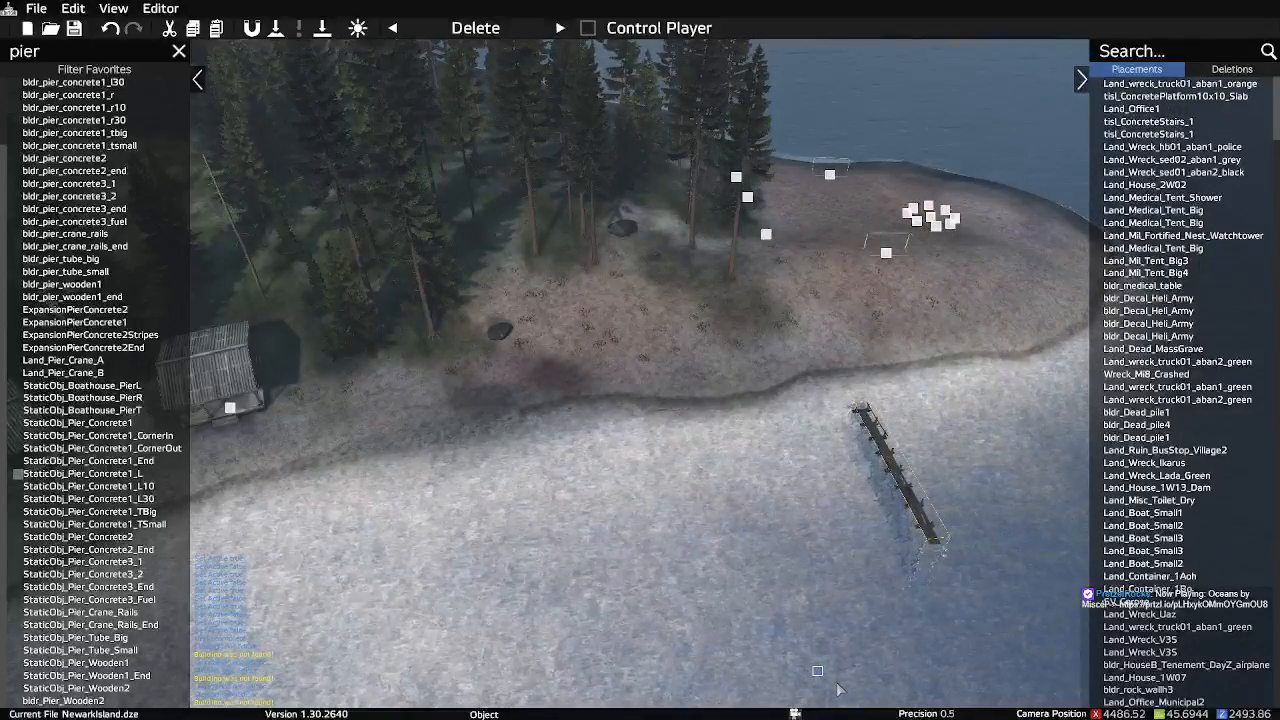
pyautogui.press('w')
pyautogui.moveTo(976, 584); pyautogui.dragTo(1038, 562, button='right')
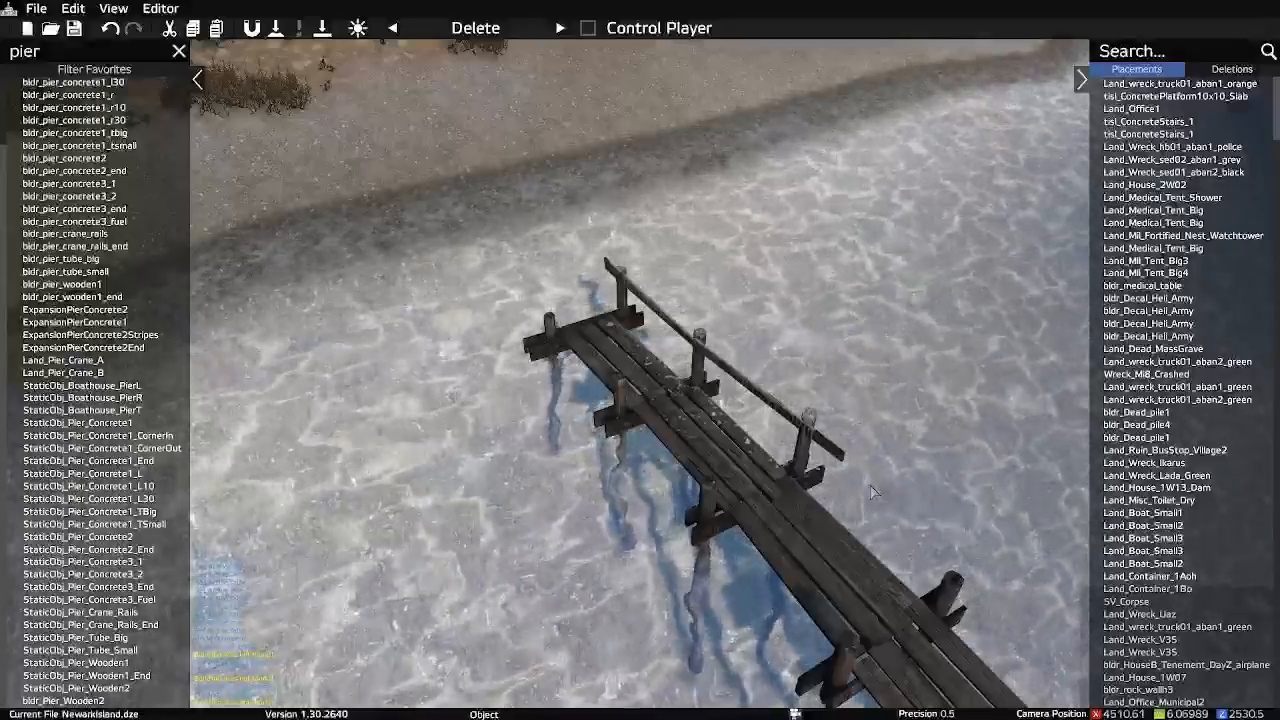
pyautogui.moveTo(808, 395); pyautogui.dragTo(839, 400, button='right')
pyautogui.press('s')
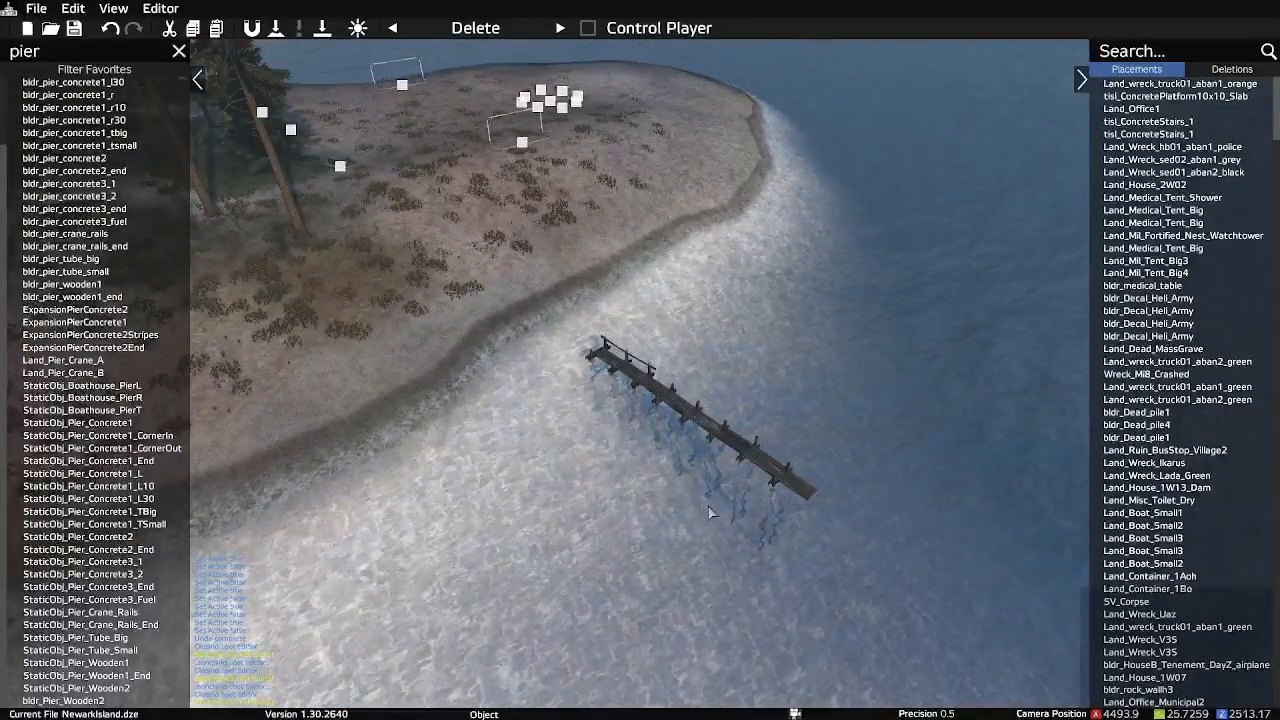
pyautogui.press('s')
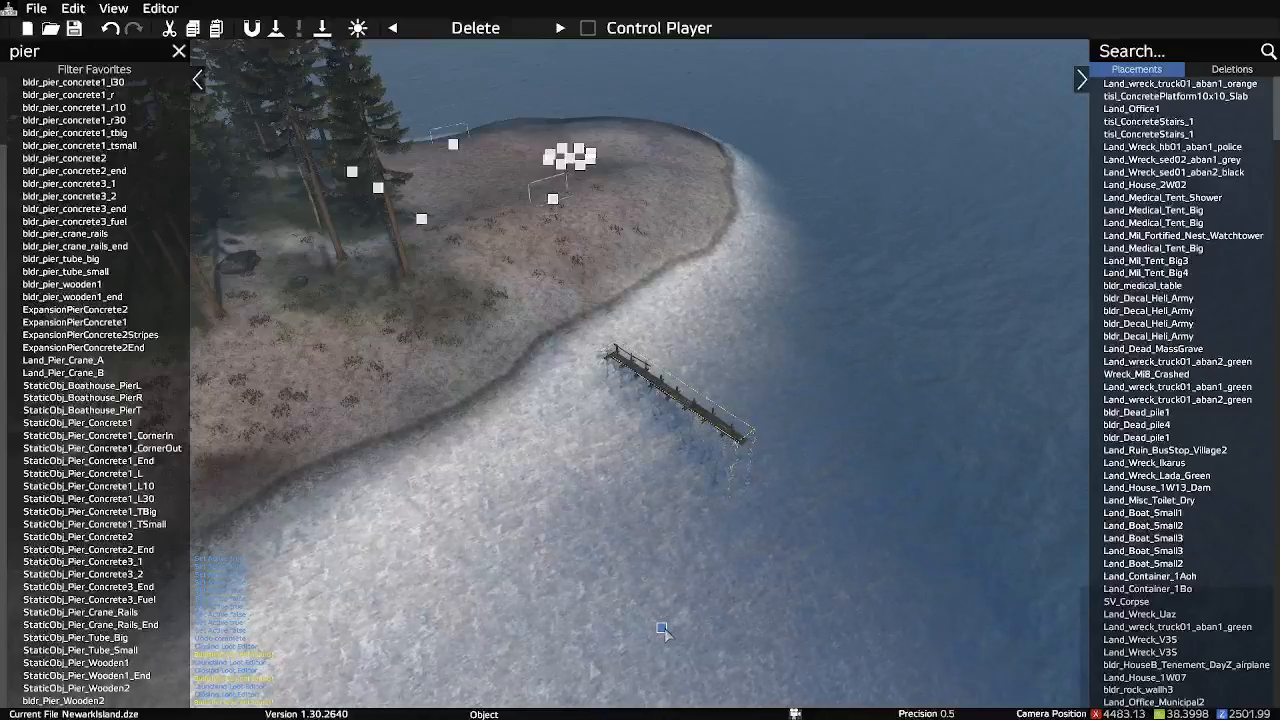
# Set the wooden pier's X orientation to 180 in its properties
pyautogui.rightClick(662, 630)
pyautogui.click(707, 618)
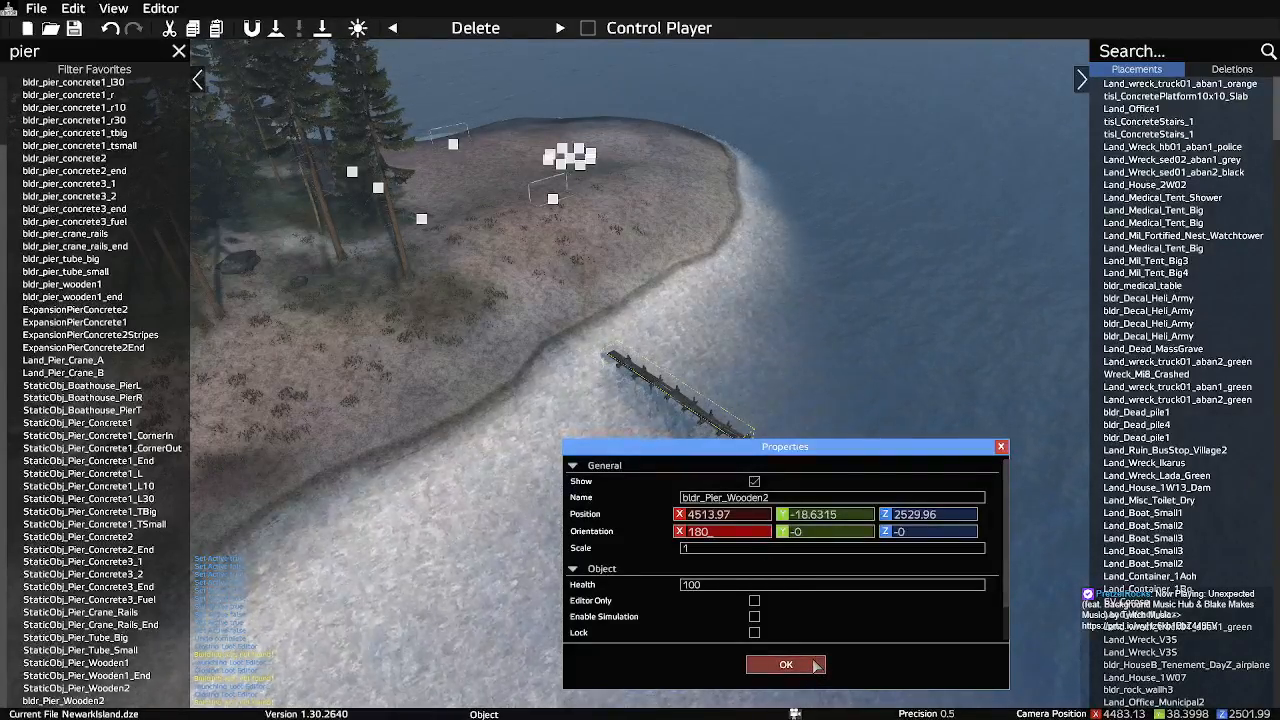
pyautogui.click(786, 665)
# Move the rotated wooden pier closer to the beach and nudge it so its landward end meets the shoreline
pyautogui.moveTo(769, 392); pyautogui.dragTo(730, 408, button='right')
pyautogui.press('w')
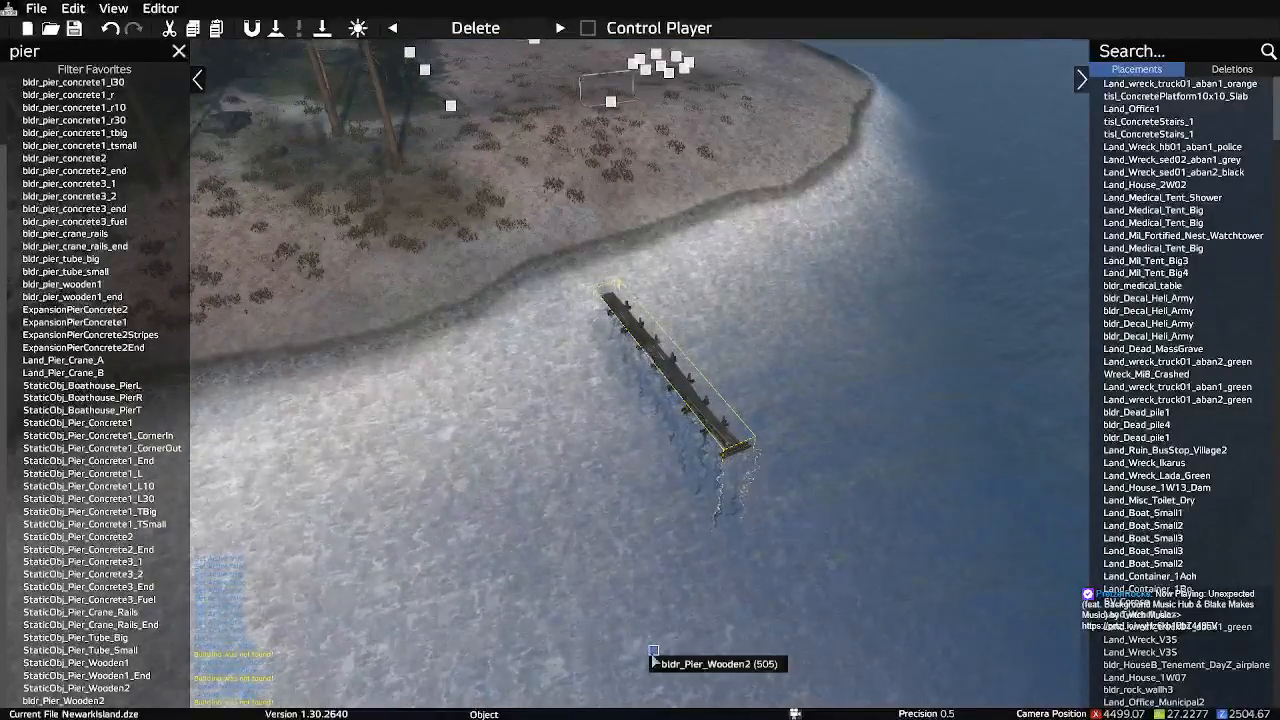
pyautogui.moveTo(655, 654)
pyautogui.mouseDown()
pyautogui.moveTo(626, 385)
pyautogui.moveTo(603, 350)
pyautogui.mouseUp()
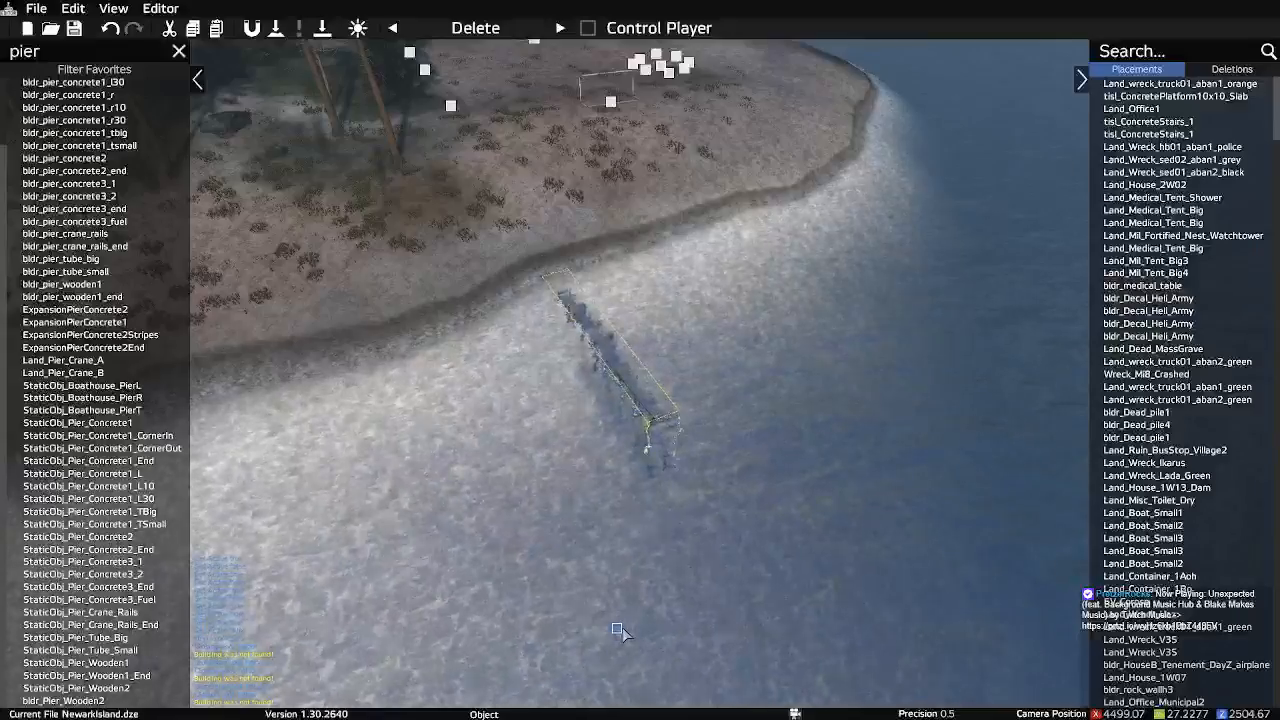
pyautogui.press('w')
pyautogui.moveTo(732, 516); pyautogui.dragTo(652, 514, button='right')
pyautogui.press('s')
pyautogui.press('d')
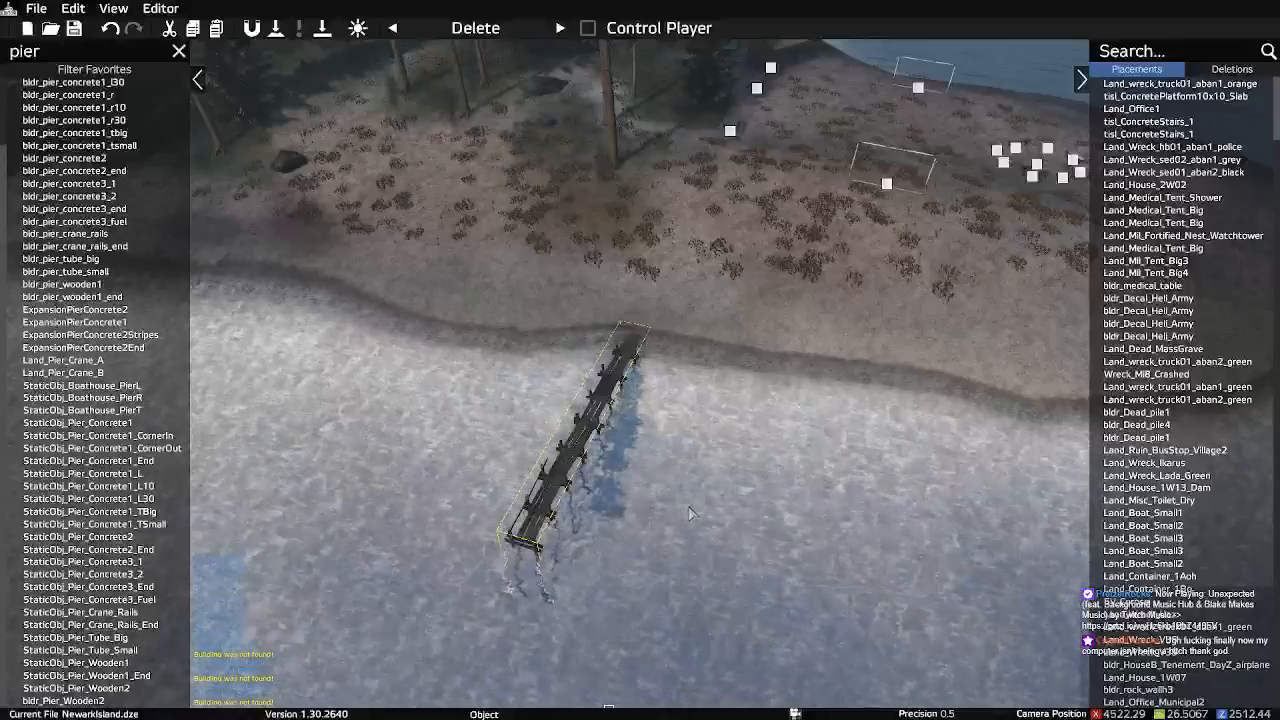
pyautogui.press('Up')
pyautogui.press('Up')
pyautogui.press('Down')
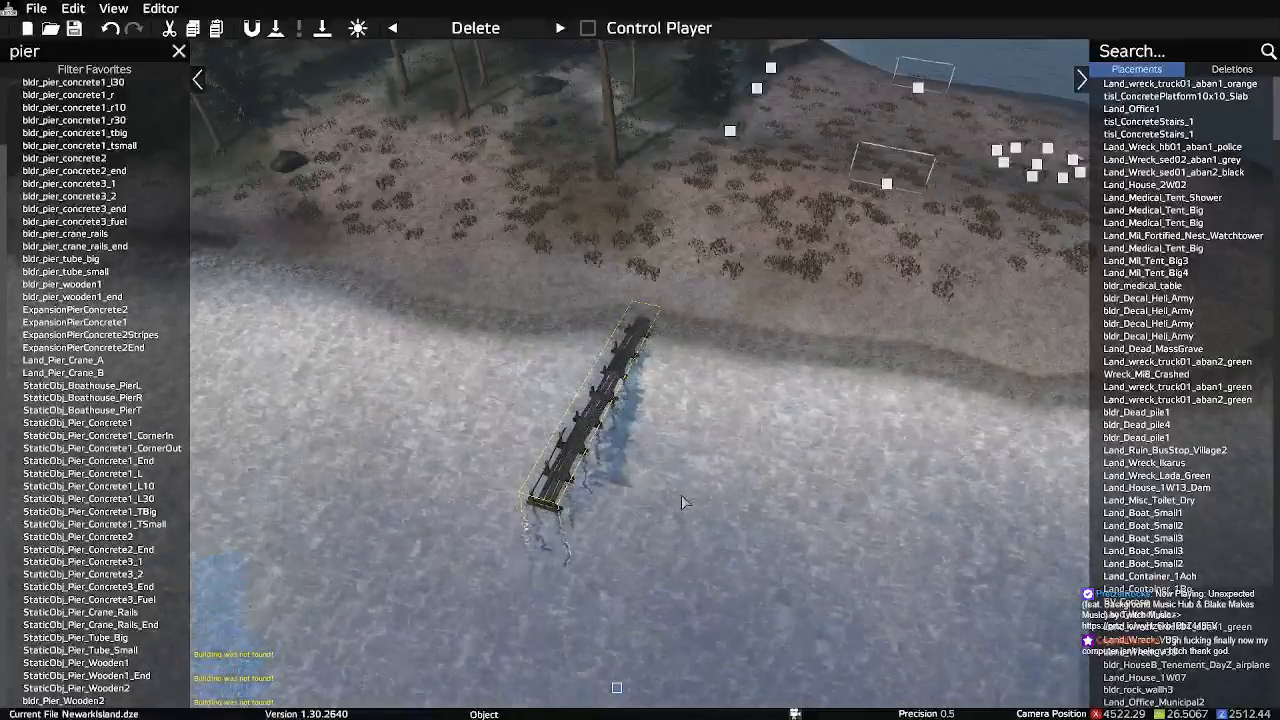
# Duplicate the wooden pier and set the copy farther along the same beach, with its landward end at the shoreline
pyautogui.rightClick(618, 690)
pyautogui.click(727, 627)
pyautogui.press('Right')
pyautogui.press('Right')
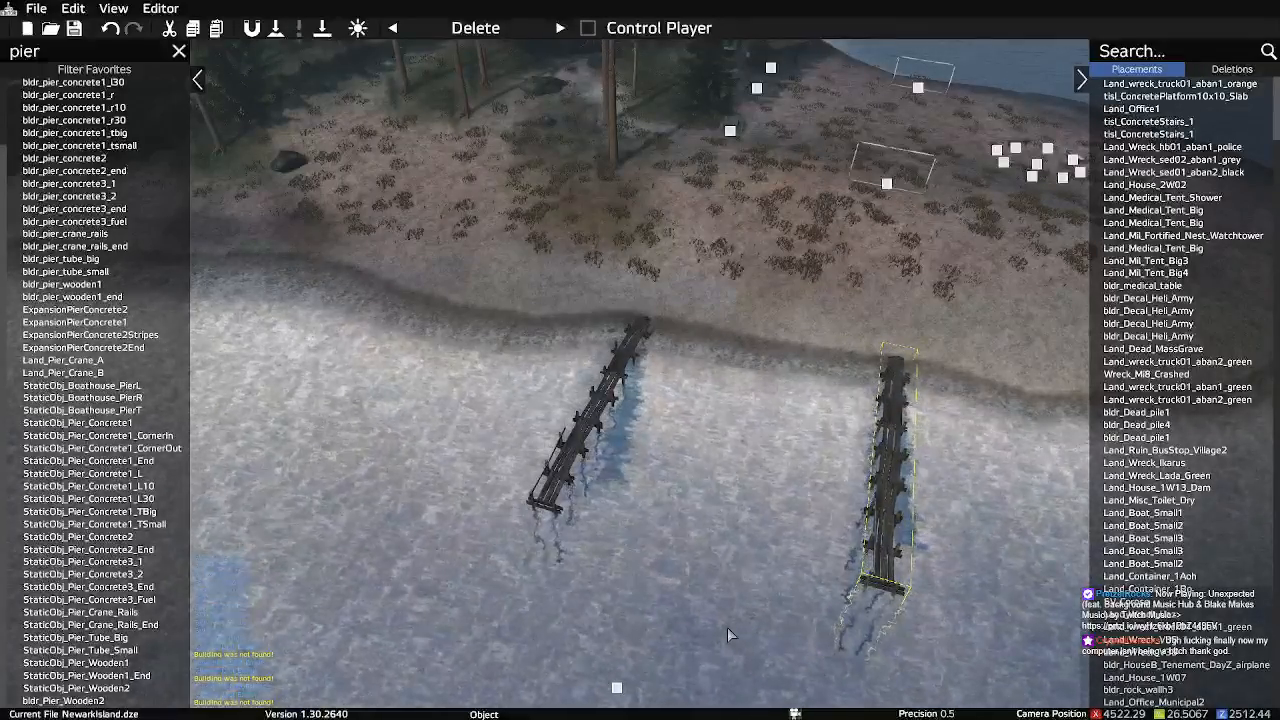
pyautogui.click(727, 627)
# Search the object library for "boat" and place a Land_Boat_Small1 on the beach near the first pier's landward end
pyautogui.moveTo(768, 550); pyautogui.dragTo(395, 222, button='right')
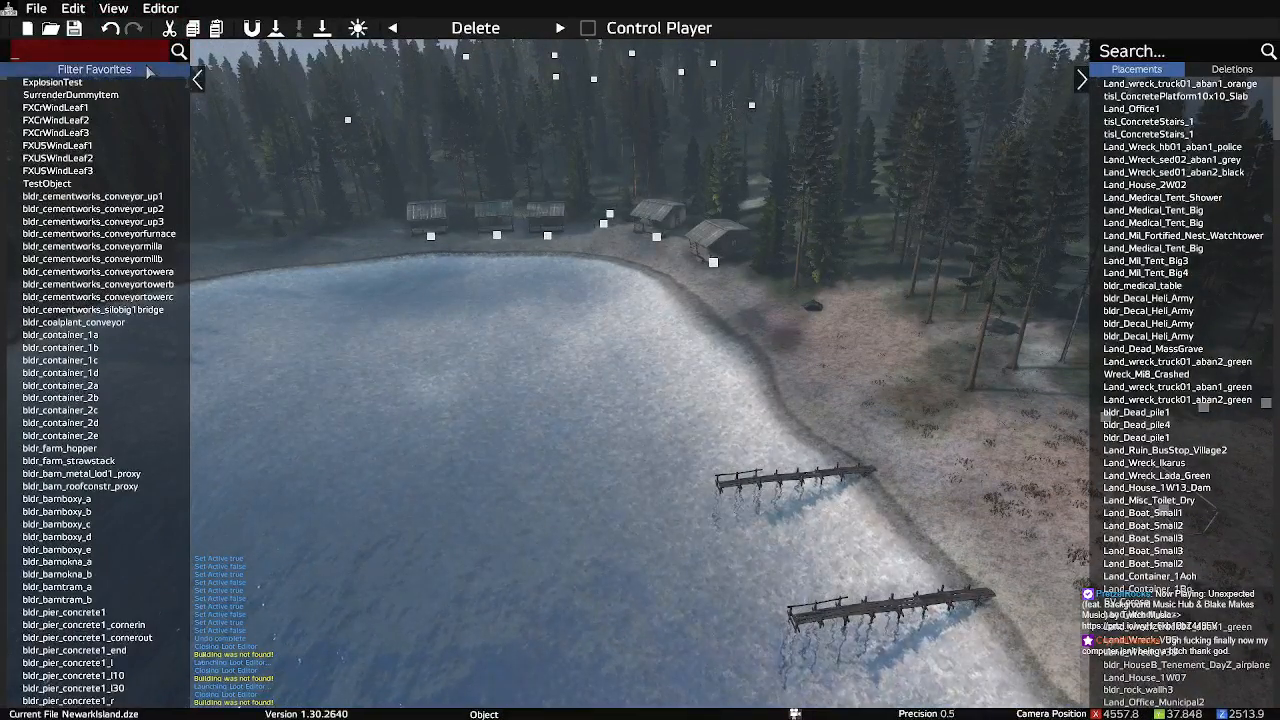
pyautogui.write('boat_')
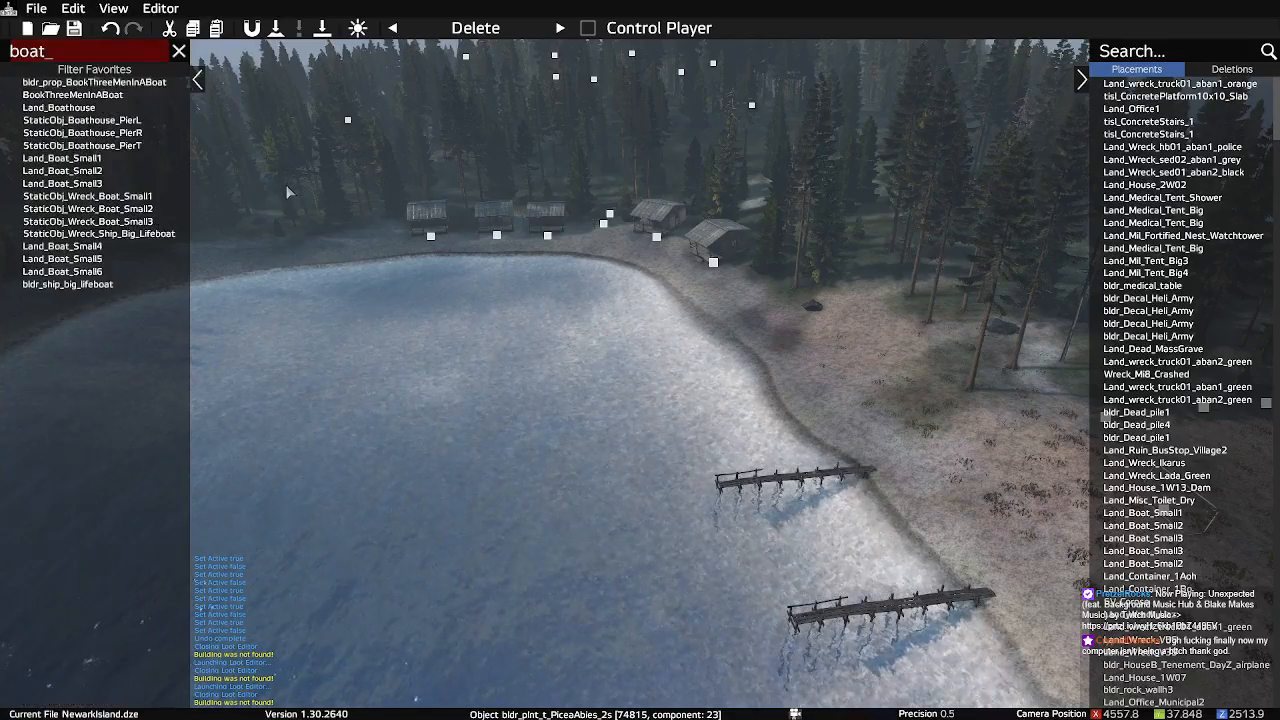
pyautogui.moveTo(98, 181)
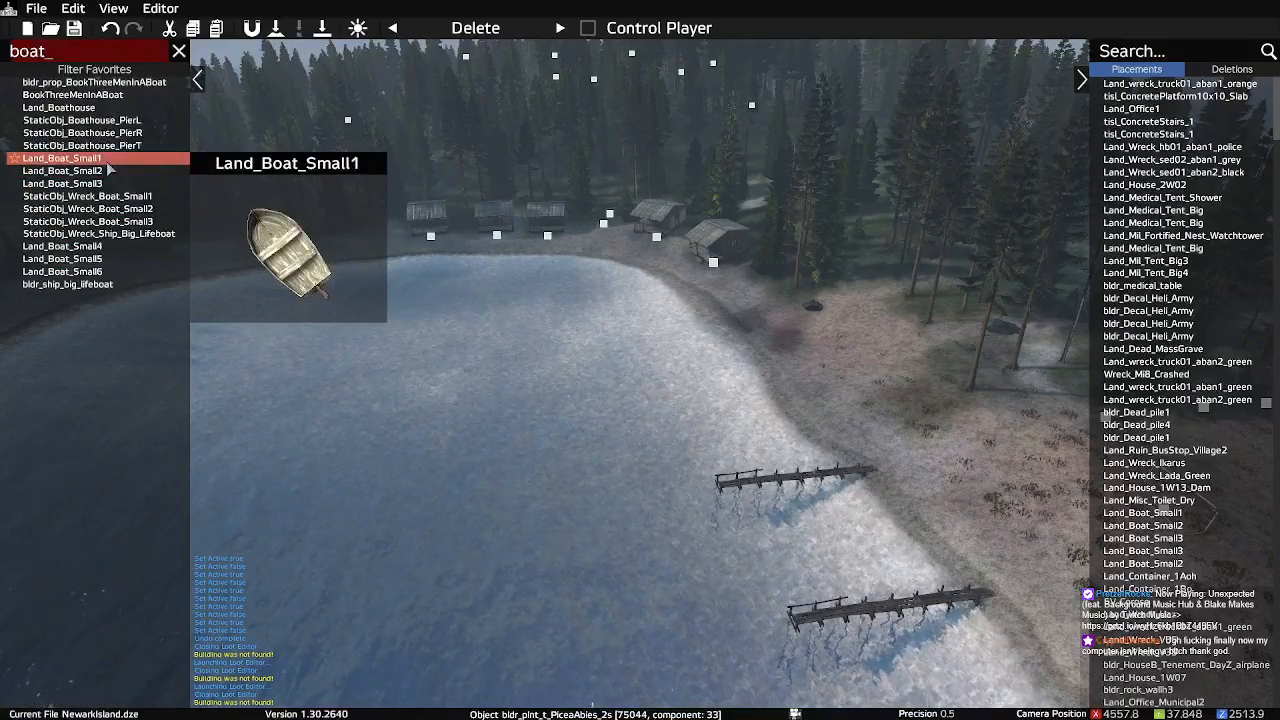
pyautogui.click(107, 163)
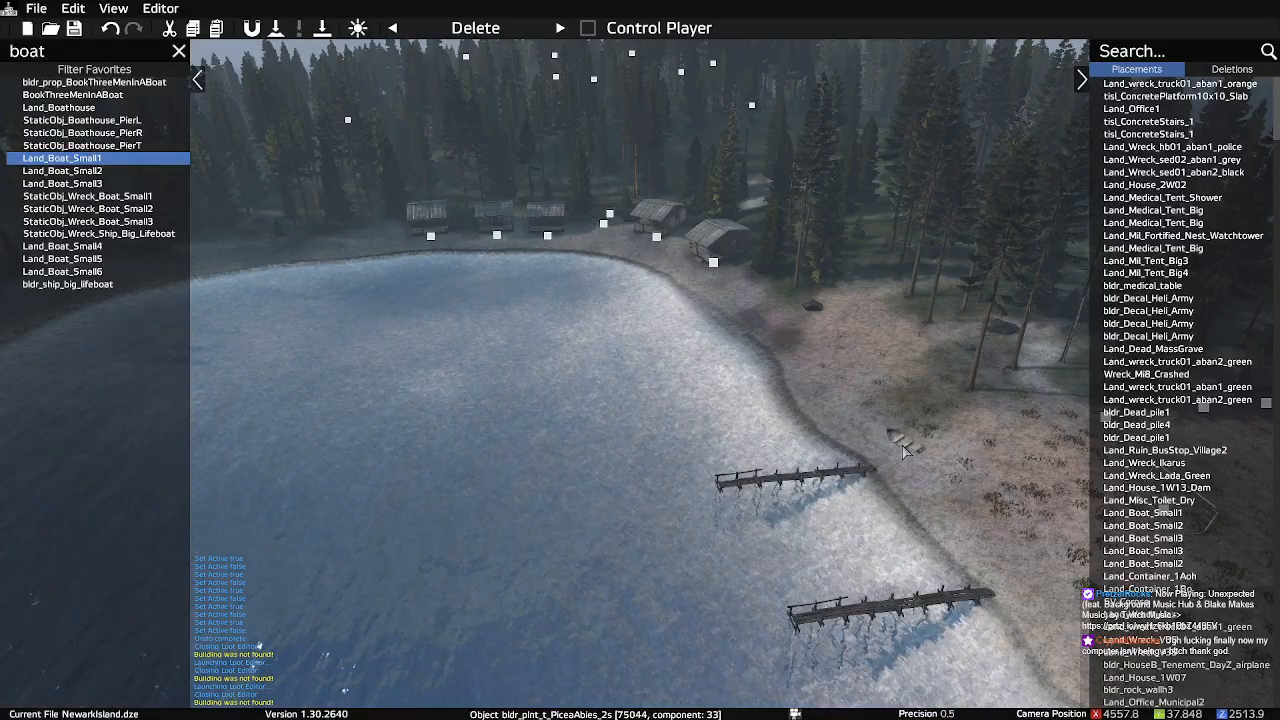
pyautogui.click(911, 518)
pyautogui.moveTo(911, 518)
pyautogui.mouseDown(button='right')
pyautogui.moveTo(988, 560)
pyautogui.moveTo(1058, 525)
pyautogui.moveTo(1120, 513)
pyautogui.moveTo(1140, 526)
pyautogui.mouseUp(button='right')
pyautogui.press('w')
pyautogui.press('a')
pyautogui.press('w')
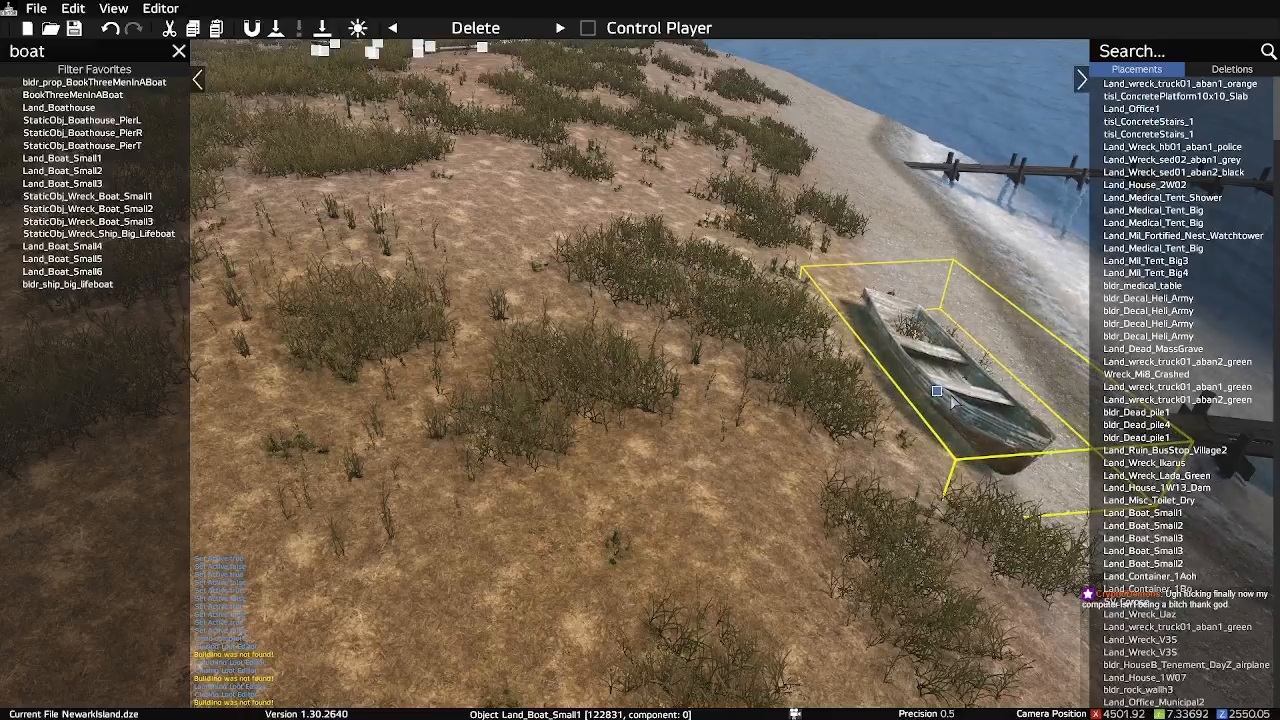
# Place a Land_Boat_Small2 on the bare sandy point beyond the campsite and rotate it at an angle to the shore
pyautogui.press('d')
pyautogui.moveTo(828, 480); pyautogui.dragTo(608, 446, button='right')
pyautogui.press('d')
pyautogui.press('s')
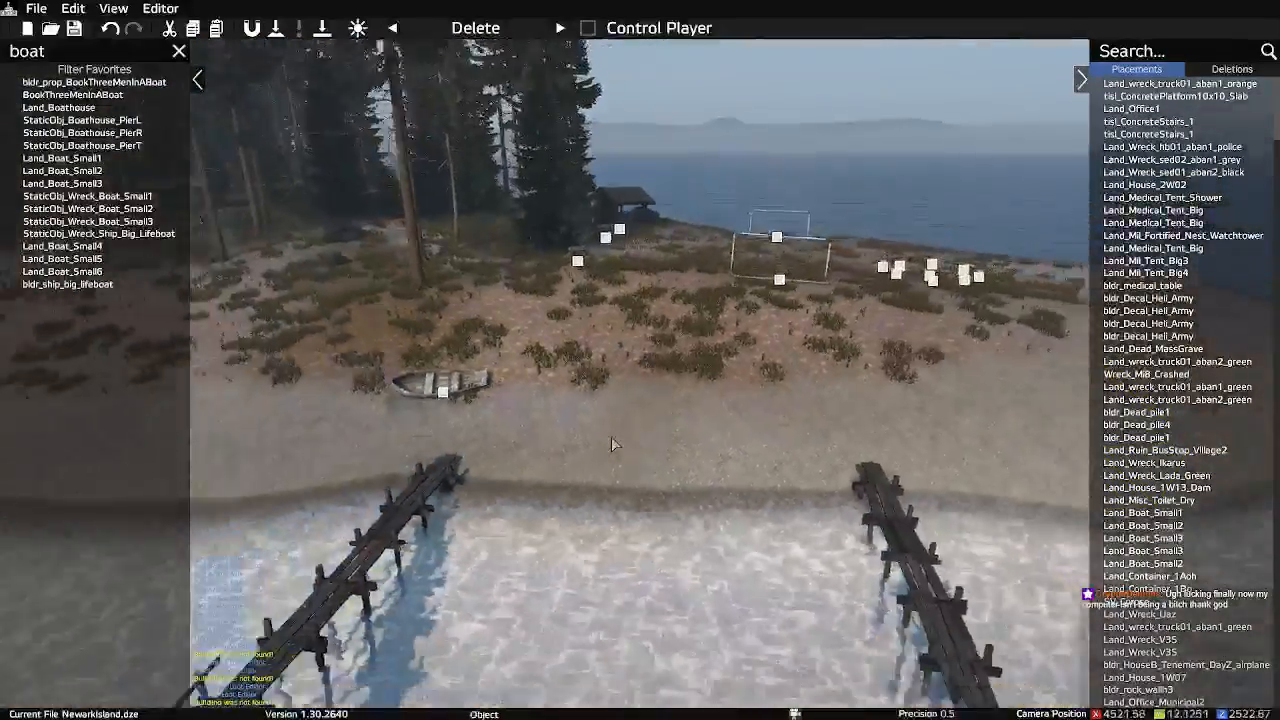
pyautogui.press('s')
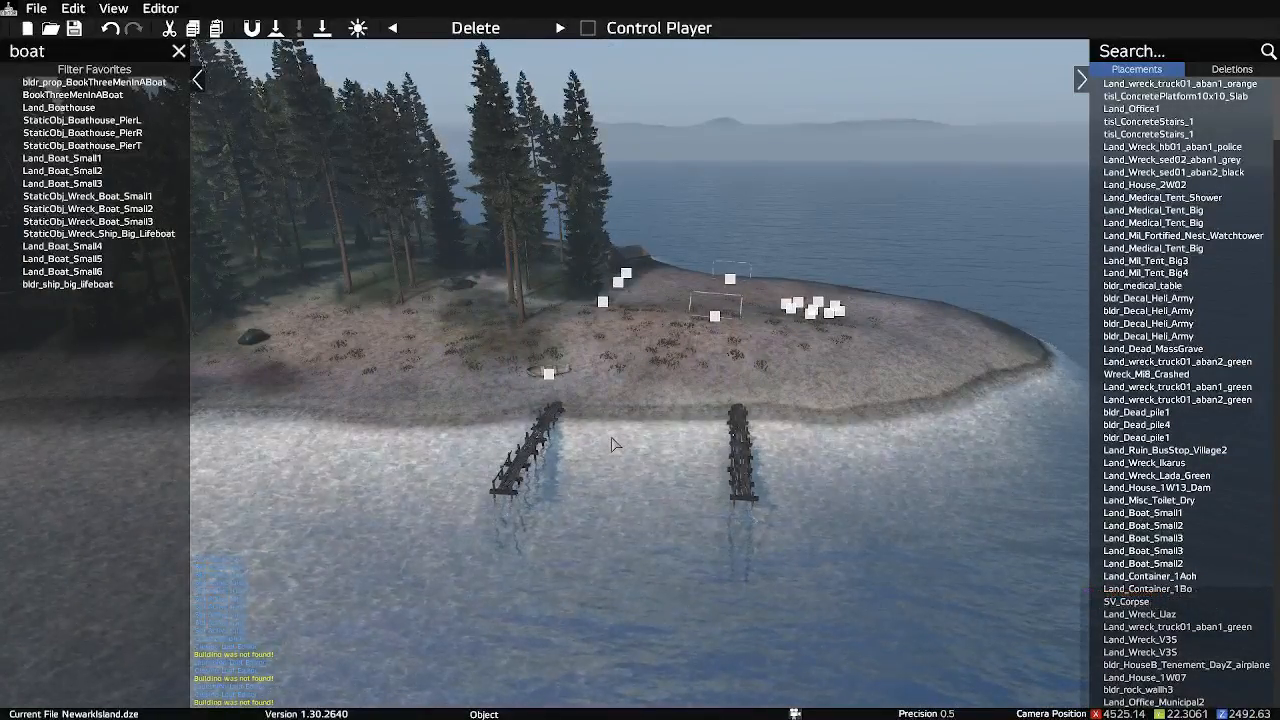
pyautogui.press('d')
pyautogui.press('w')
pyautogui.moveTo(611, 438); pyautogui.dragTo(583, 418, button='right')
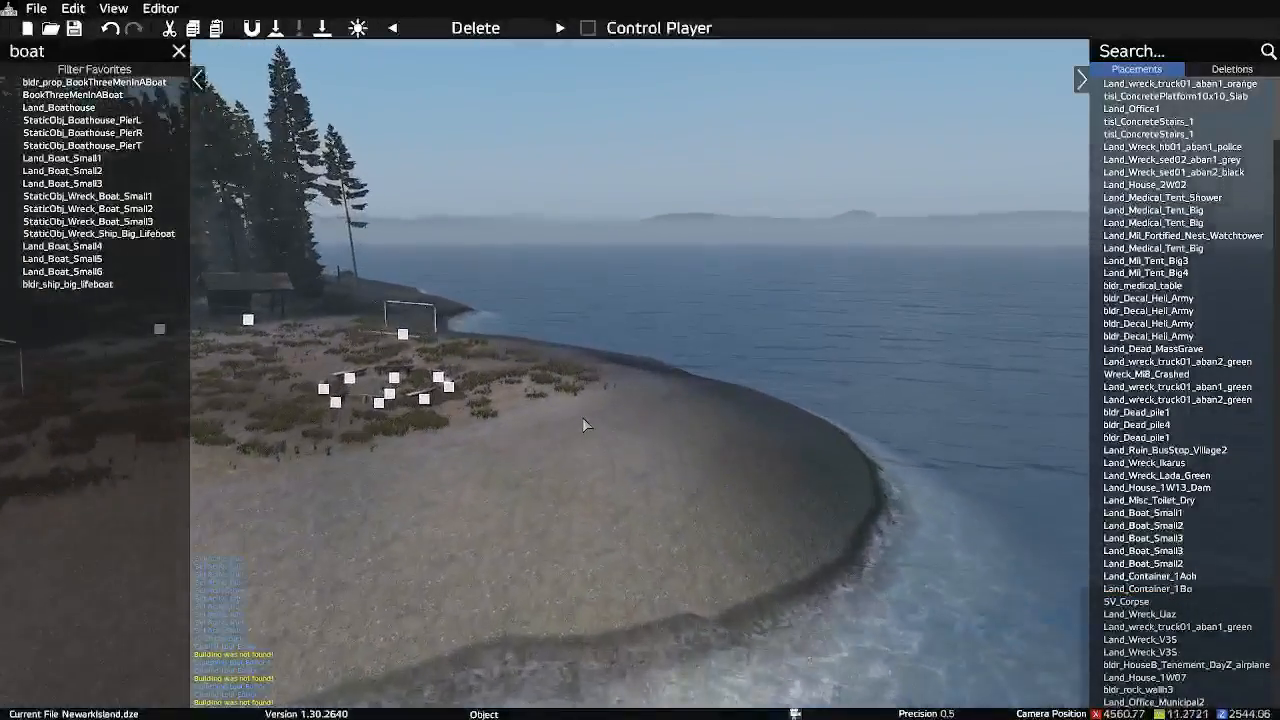
pyautogui.moveTo(78, 190)
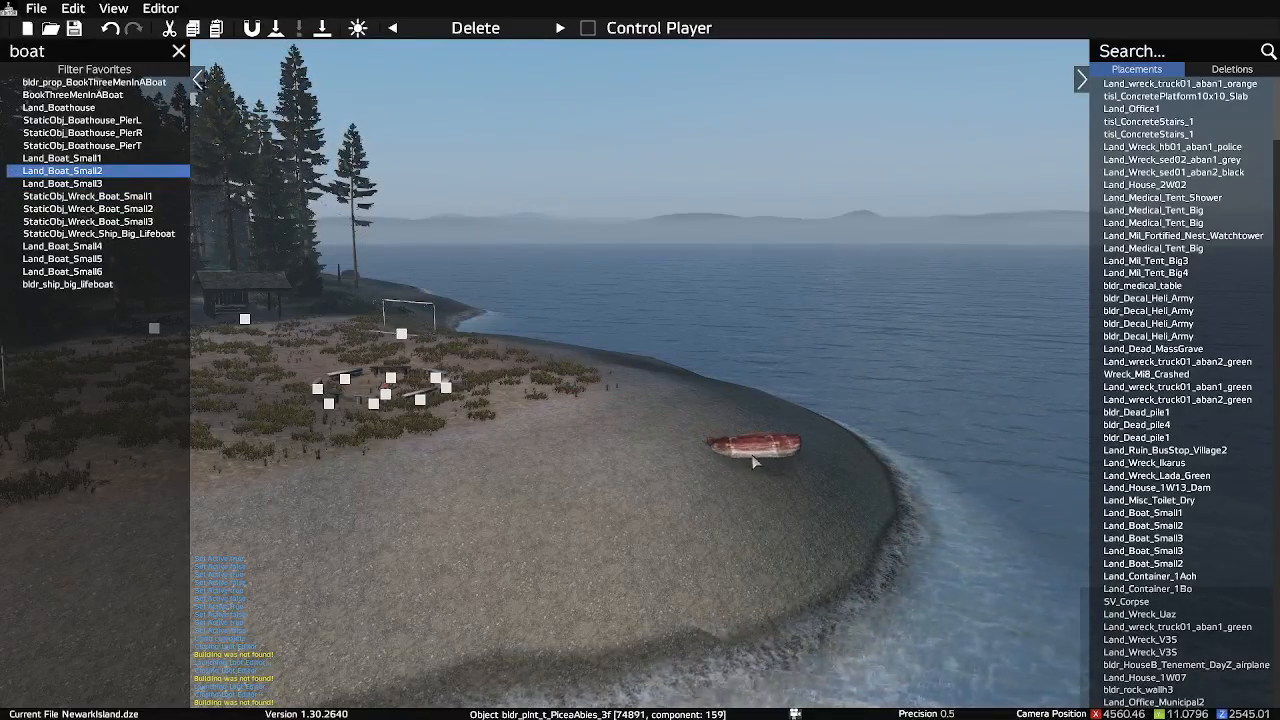
pyautogui.scroll(5, 759, 462)
pyautogui.click(771, 472)
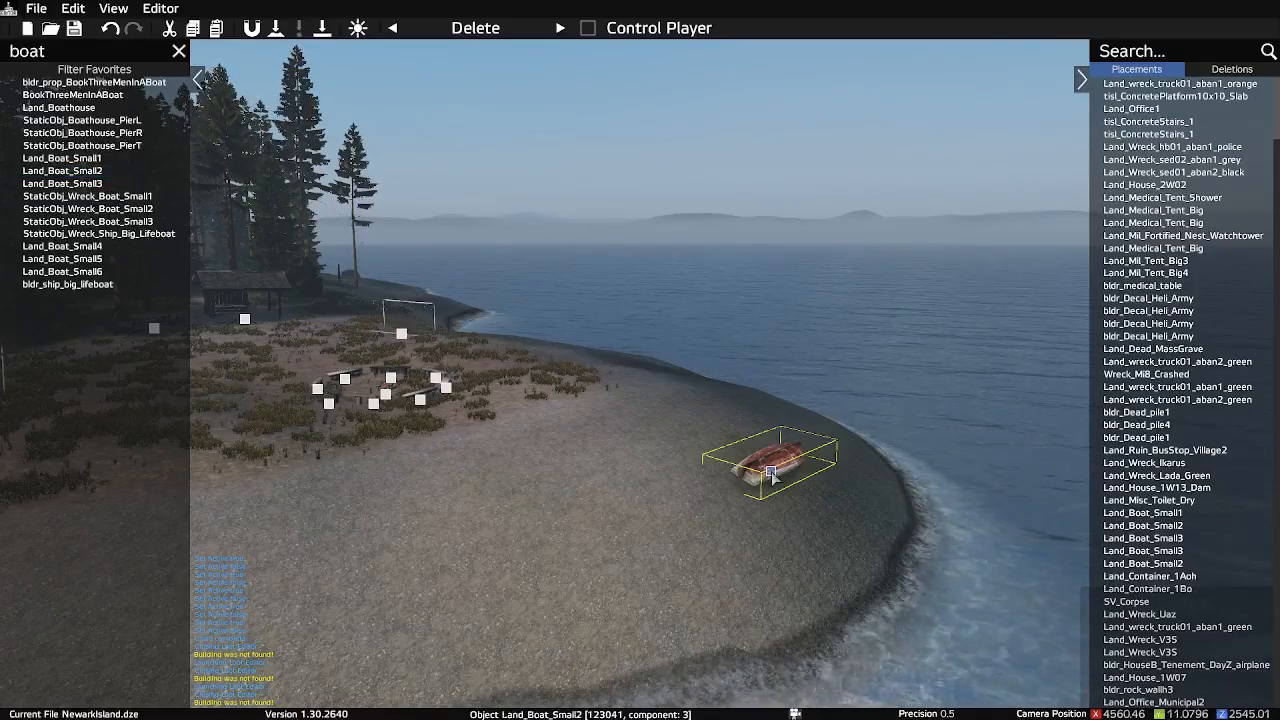
pyautogui.click(761, 527)
# Fine-tune the height of the overturned red boat on the sandy point so it rests on the ground
pyautogui.press('w')
pyautogui.moveTo(761, 527); pyautogui.dragTo(565, 573, button='right')
pyautogui.press('s')
pyautogui.press('d')
pyautogui.press('w')
pyautogui.click(672, 388)
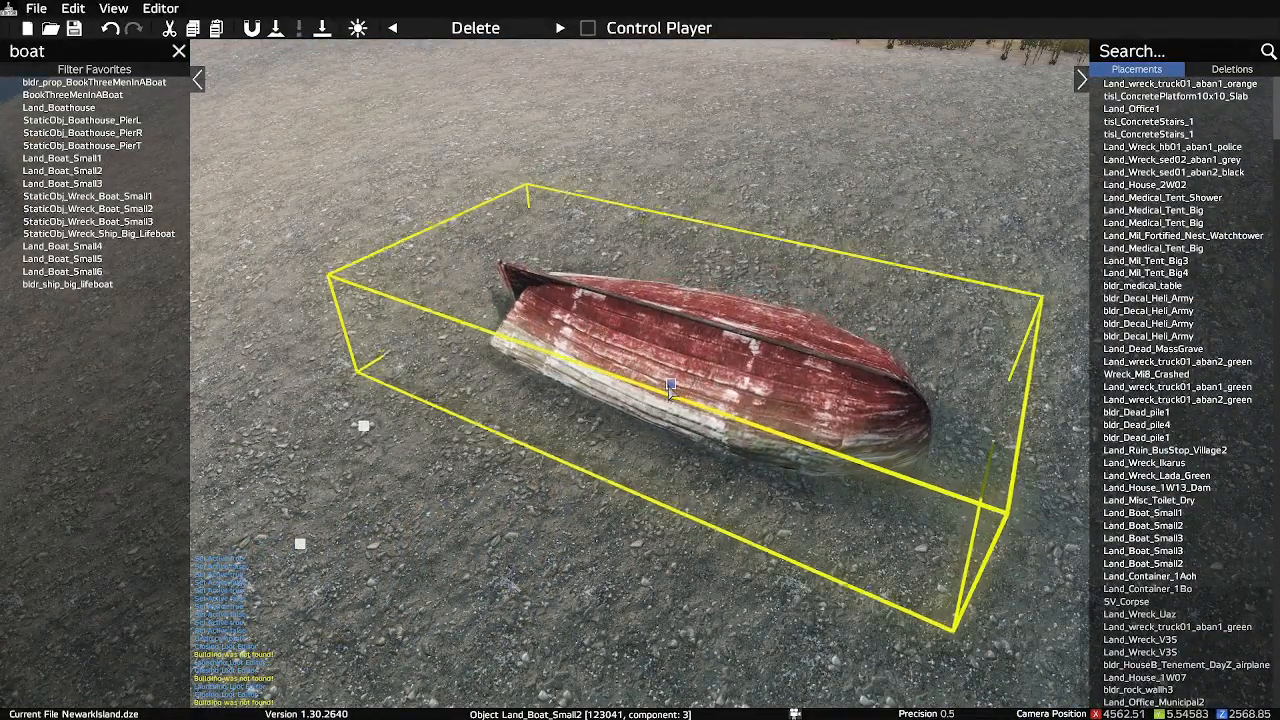
pyautogui.keyDown('alt'); pyautogui.moveTo(658, 410); pyautogui.dragTo(667, 404); pyautogui.keyUp('alt')
pyautogui.click(672, 493)
# Turn the duplicated wooden pier slightly by changing its X orientation in its properties
pyautogui.press('s')
pyautogui.moveTo(672, 493); pyautogui.dragTo(816, 467, button='right')
pyautogui.press('s')
pyautogui.press('w')
pyautogui.moveTo(815, 466); pyautogui.dragTo(815, 535)
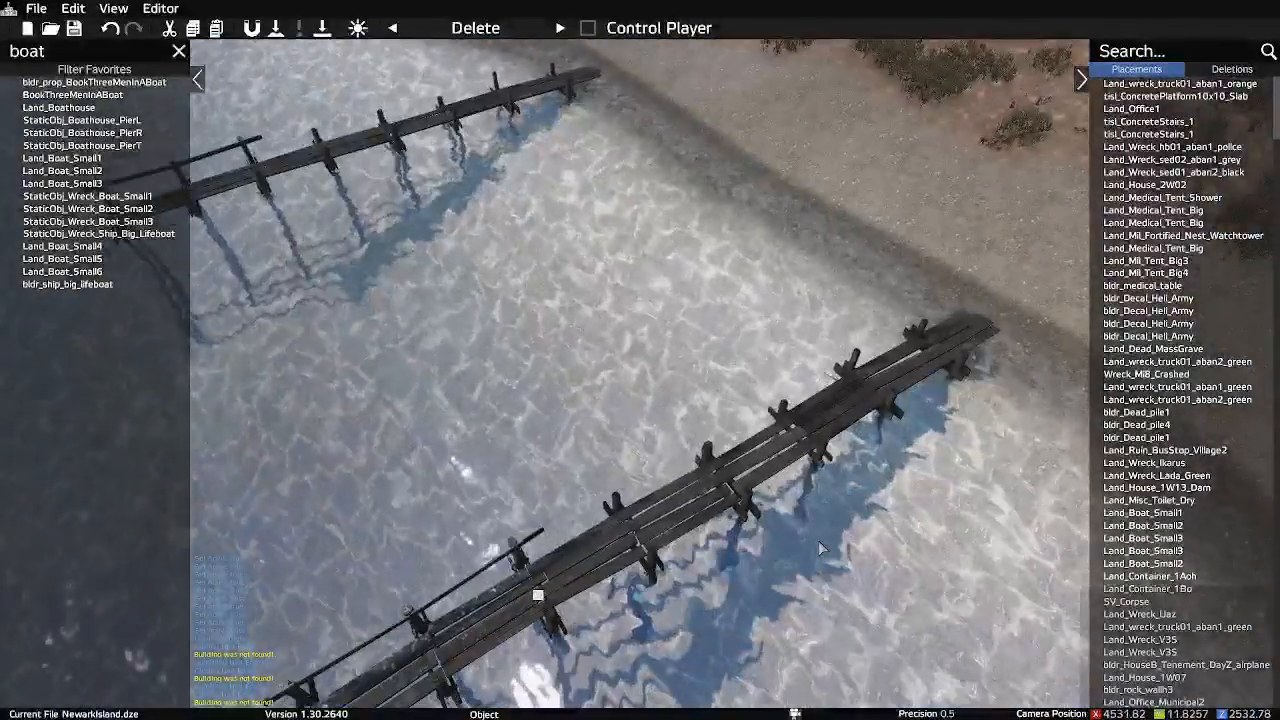
pyautogui.press('s')
pyautogui.moveTo(815, 535); pyautogui.dragTo(818, 556, button='right')
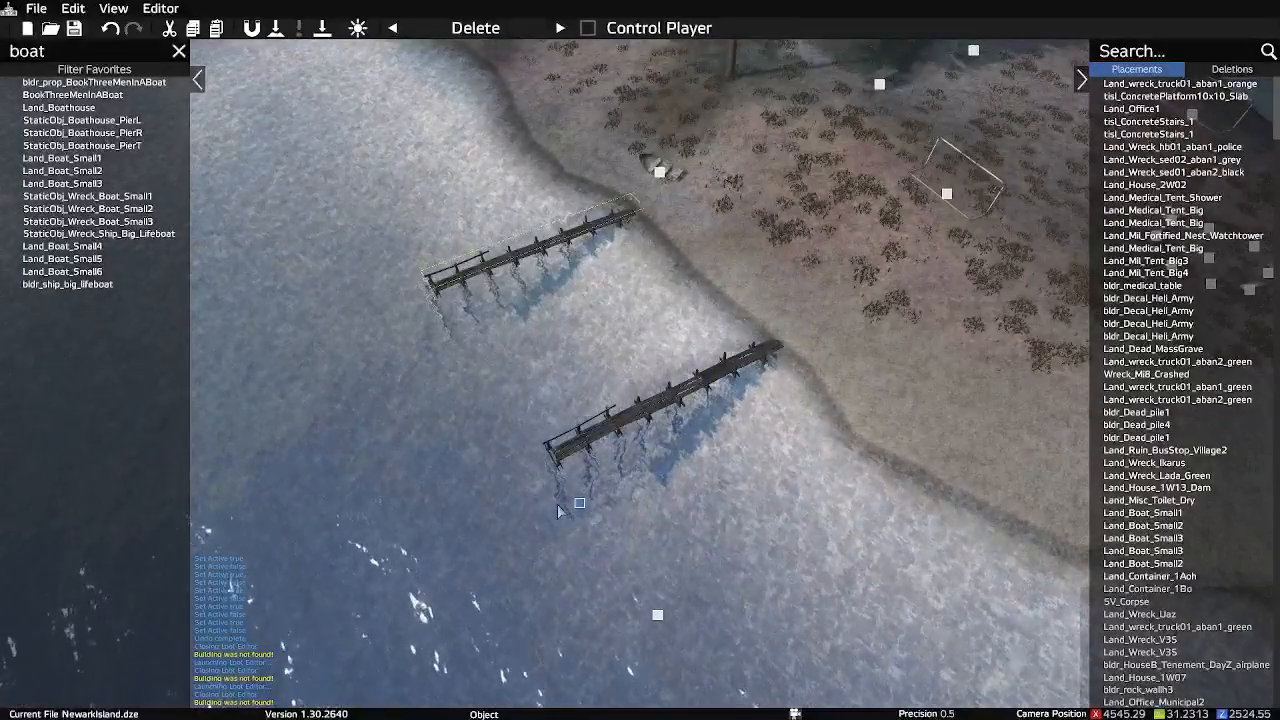
pyautogui.rightClick(658, 616)
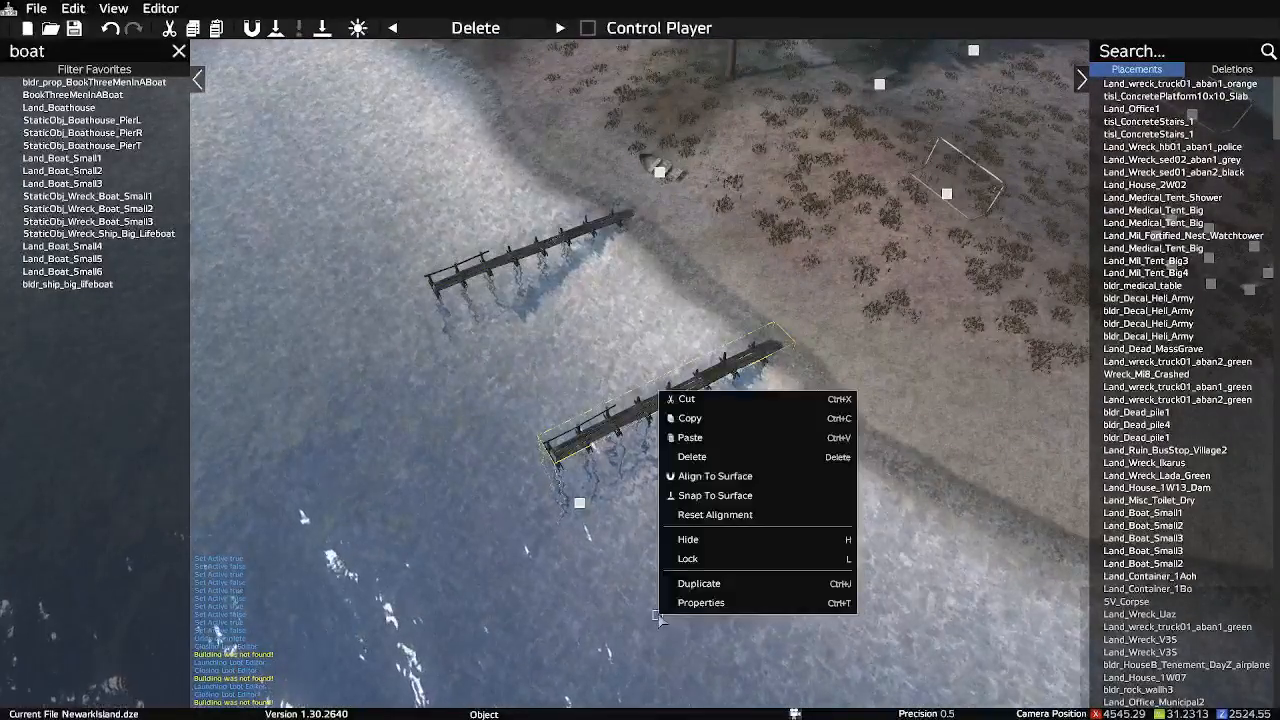
pyautogui.click(723, 603)
pyautogui.moveTo(750, 458); pyautogui.dragTo(914, 501)
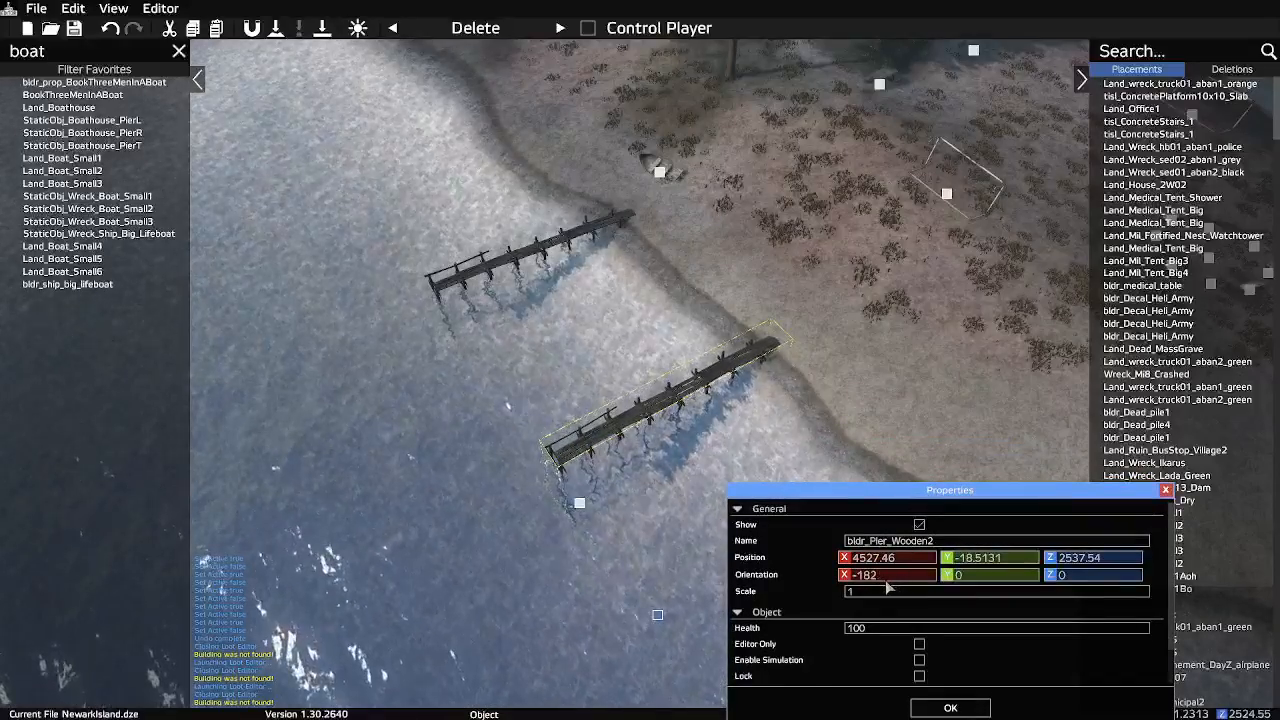
pyautogui.click(942, 710)
pyautogui.moveTo(872, 552); pyautogui.dragTo(814, 512, button='right')
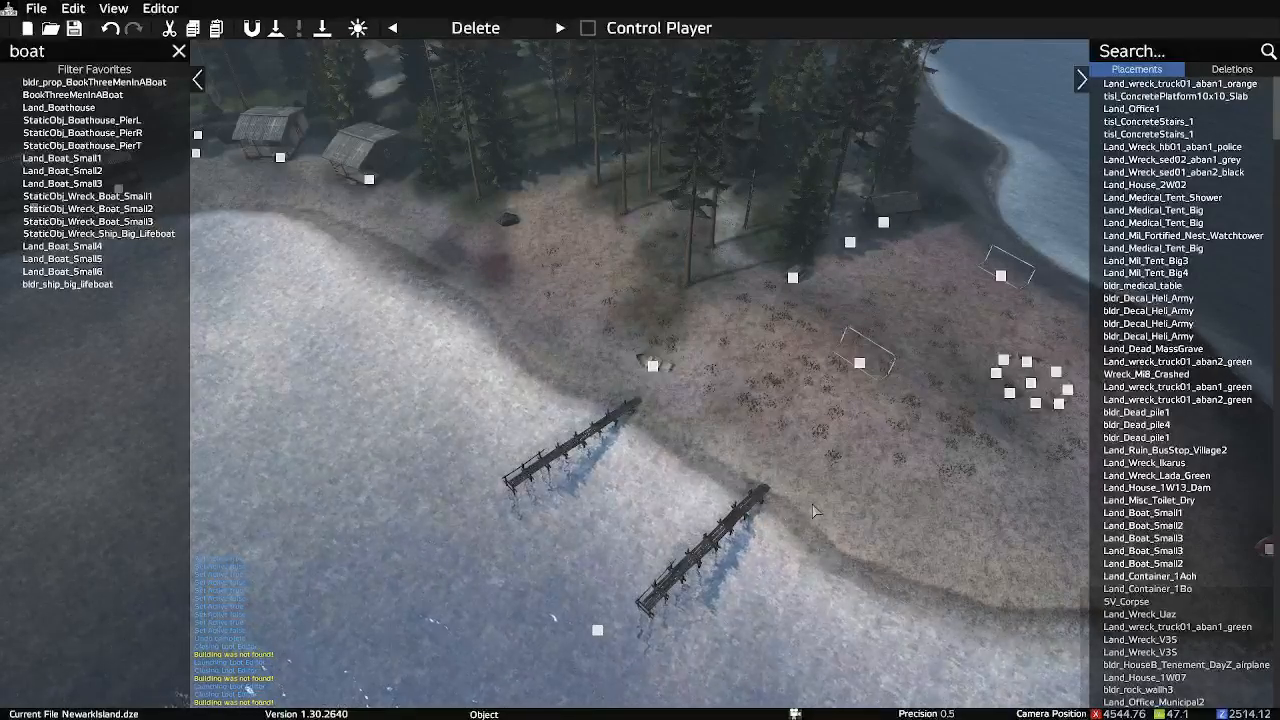
# Search the object library for "buck" and place a bldr_bucket in the water beside the second pier's seaward end
pyautogui.moveTo(803, 506); pyautogui.dragTo(711, 486, button='right')
pyautogui.press('s')
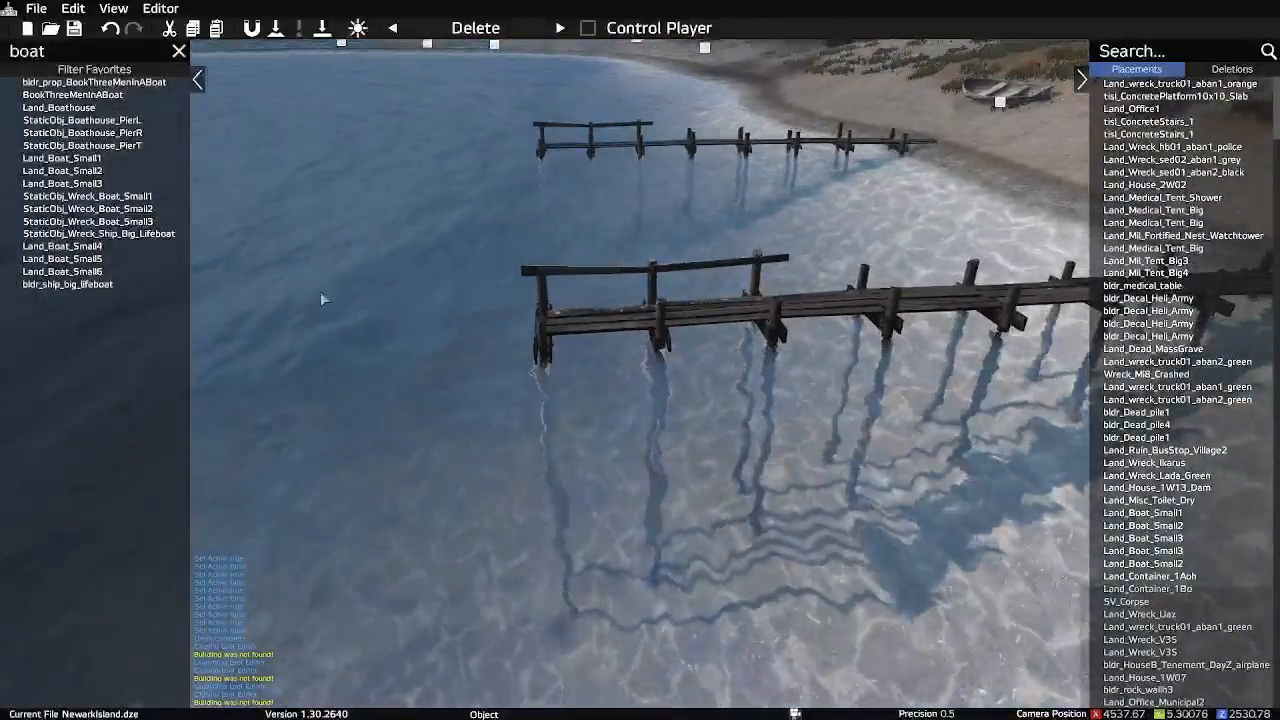
pyautogui.click(179, 51)
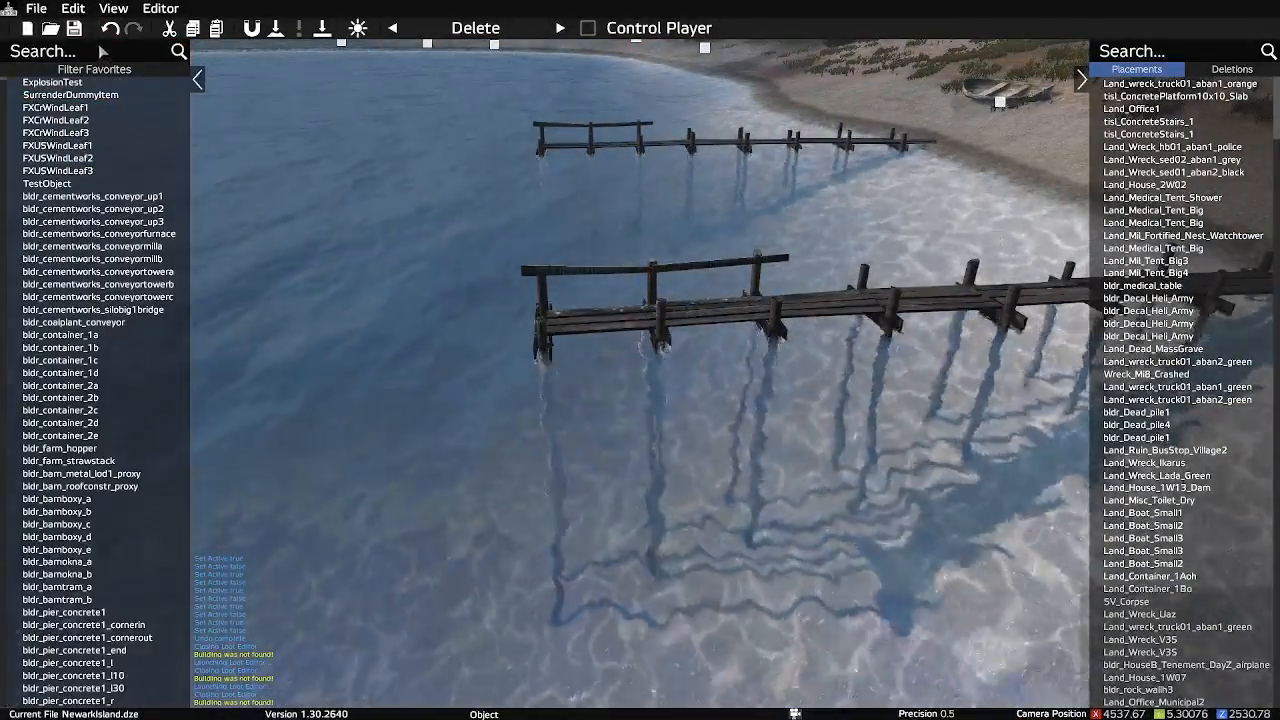
pyautogui.click(86, 49)
pyautogui.write('buck_')
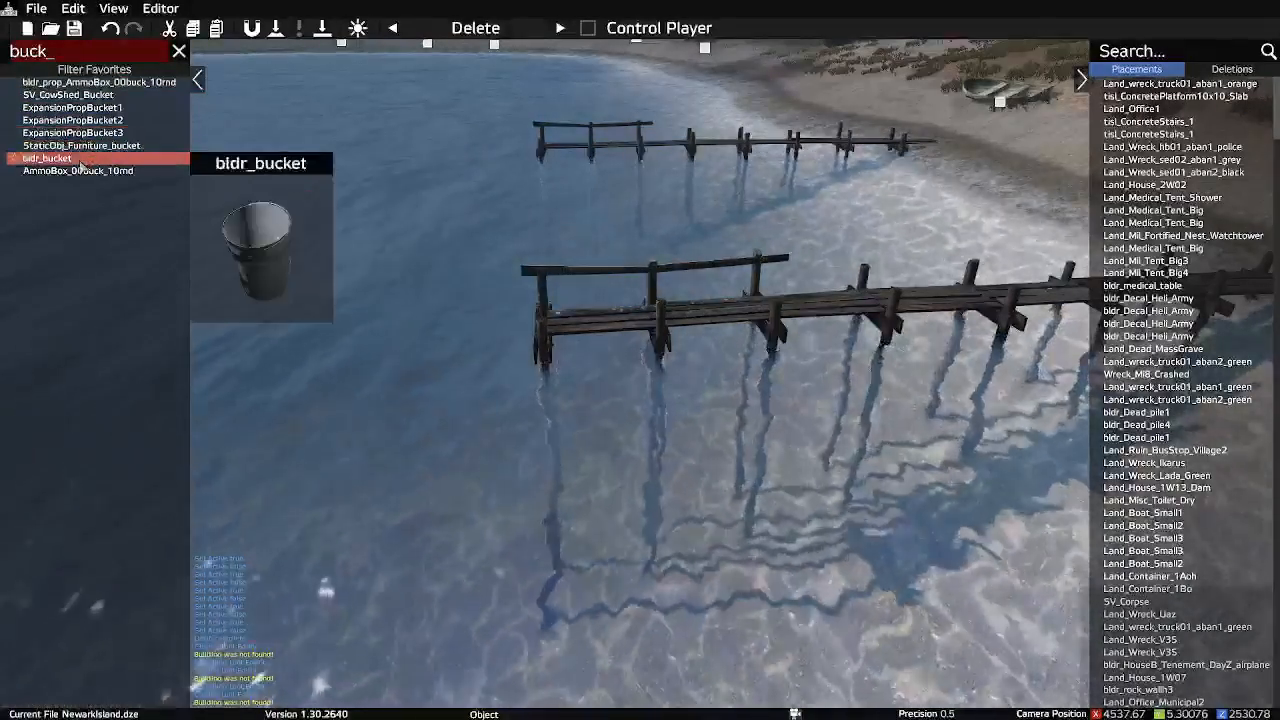
pyautogui.click(80, 162)
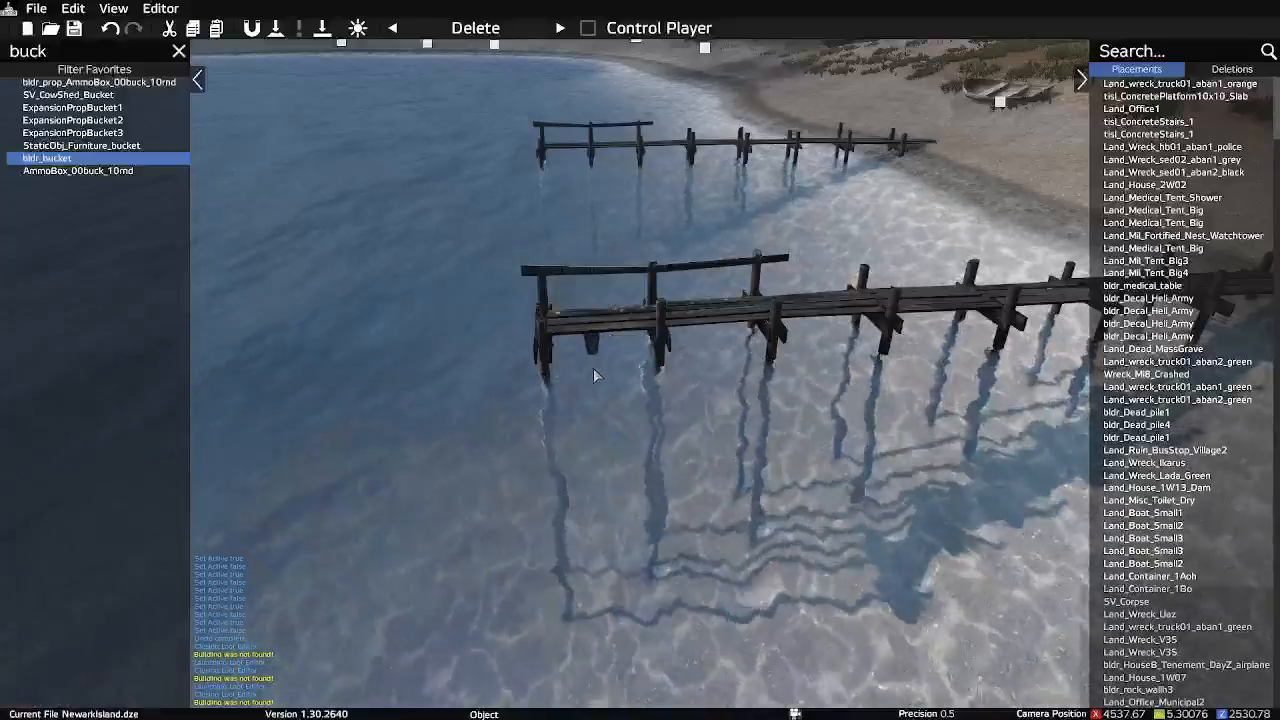
pyautogui.click(603, 420)
# Move the bucket to the seaward end of the second pier and raise it onto the deck planks beside the railing
pyautogui.moveTo(603, 414); pyautogui.dragTo(598, 347)
pyautogui.press('w')
pyautogui.press('a')
pyautogui.moveTo(576, 362); pyautogui.dragTo(764, 343, button='right')
pyautogui.press('s')
pyautogui.press('w')
pyautogui.moveTo(776, 275); pyautogui.dragTo(538, 387)
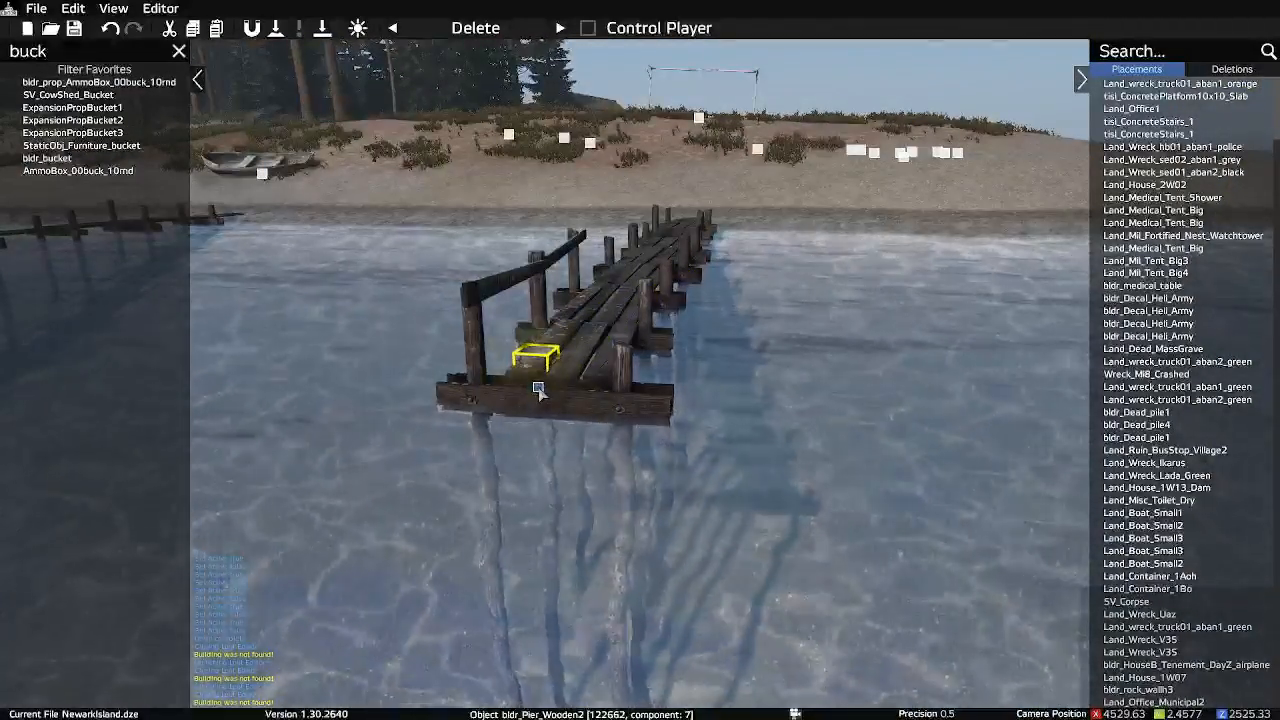
pyautogui.keyDown('alt'); pyautogui.moveTo(539, 387); pyautogui.dragTo(537, 372); pyautogui.keyUp('alt')
pyautogui.click(691, 472)
# Save the NewarkIsland project with the added piers, boats and bucket
pyautogui.press('w')
pyautogui.moveTo(691, 472); pyautogui.dragTo(424, 381, button='right')
pyautogui.press('a')
pyautogui.press('d')
pyautogui.press('w')
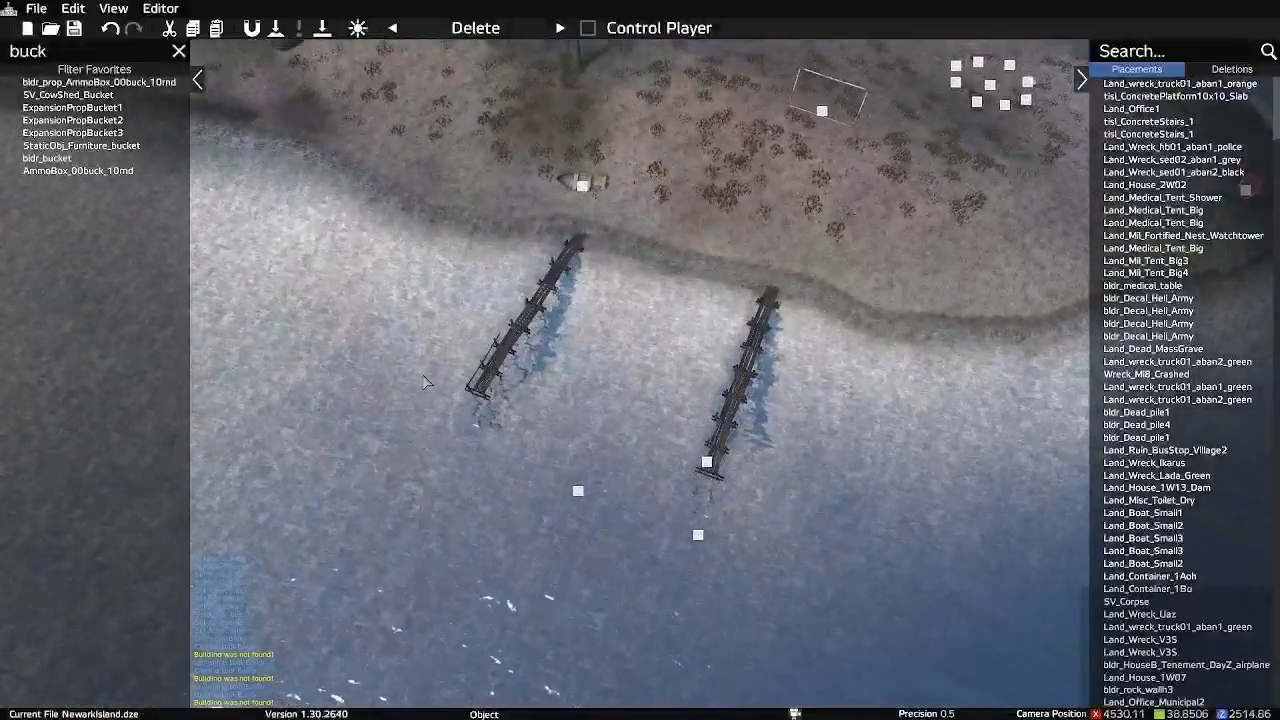
pyautogui.click(70, 30)
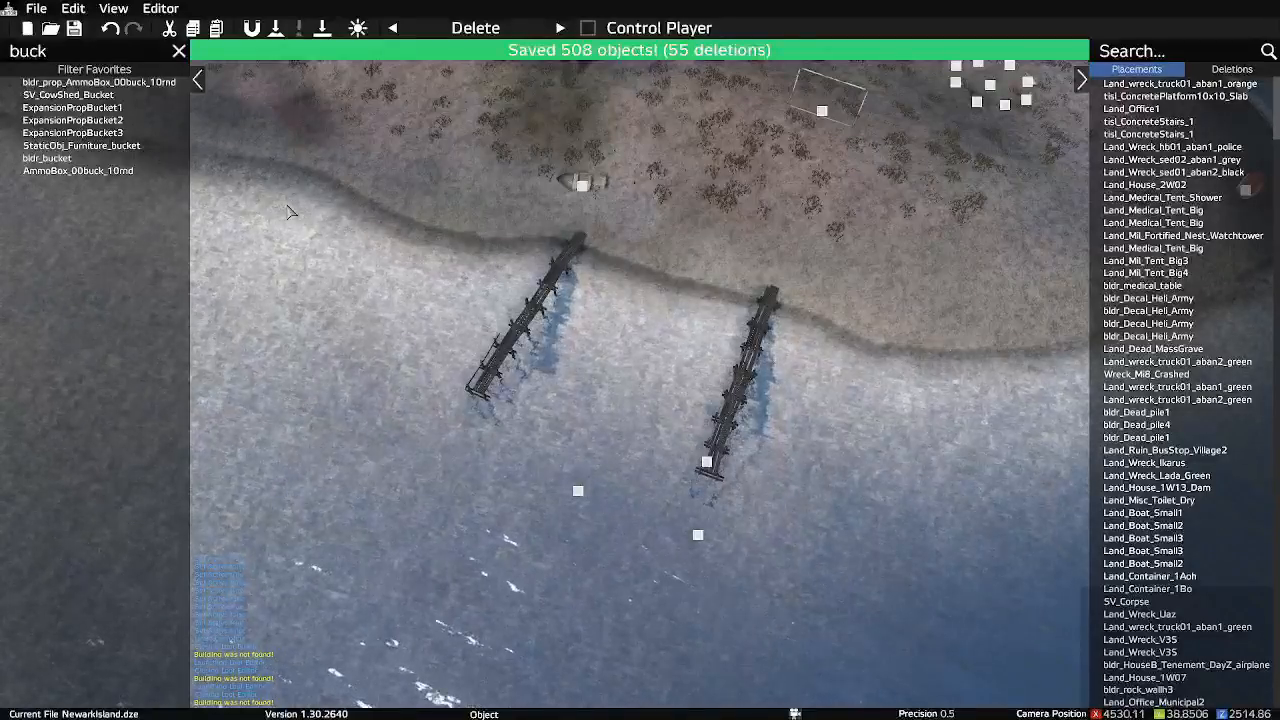
# Survey the cabin cove, the surrounding forest and the opposite coastline with the shipwreck from high above
pyautogui.moveTo(640, 345); pyautogui.dragTo(785, 282, button='right')
pyautogui.press('s')
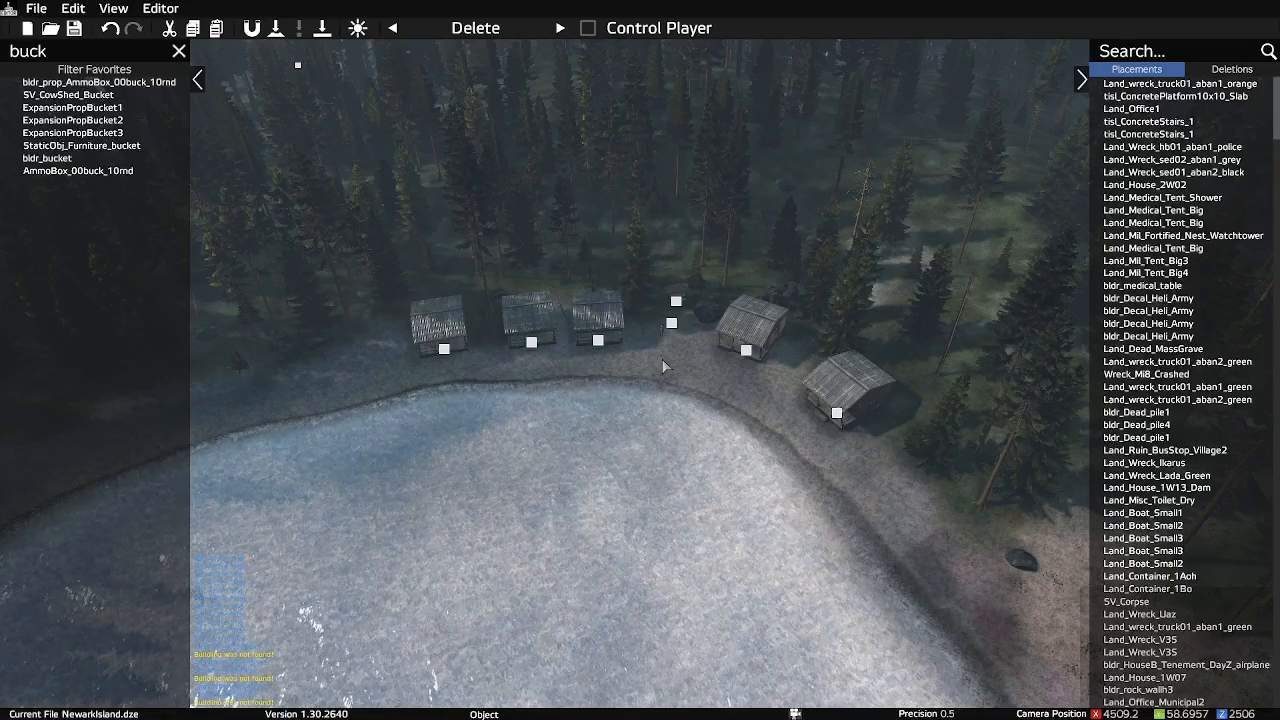
pyautogui.press('s')
pyautogui.moveTo(734, 235); pyautogui.dragTo(577, 260, button='right')
pyautogui.press('s')
pyautogui.press('a')
pyautogui.moveTo(575, 261); pyautogui.dragTo(829, 321, button='right')
pyautogui.press('s')
pyautogui.press('a')
pyautogui.press('a')
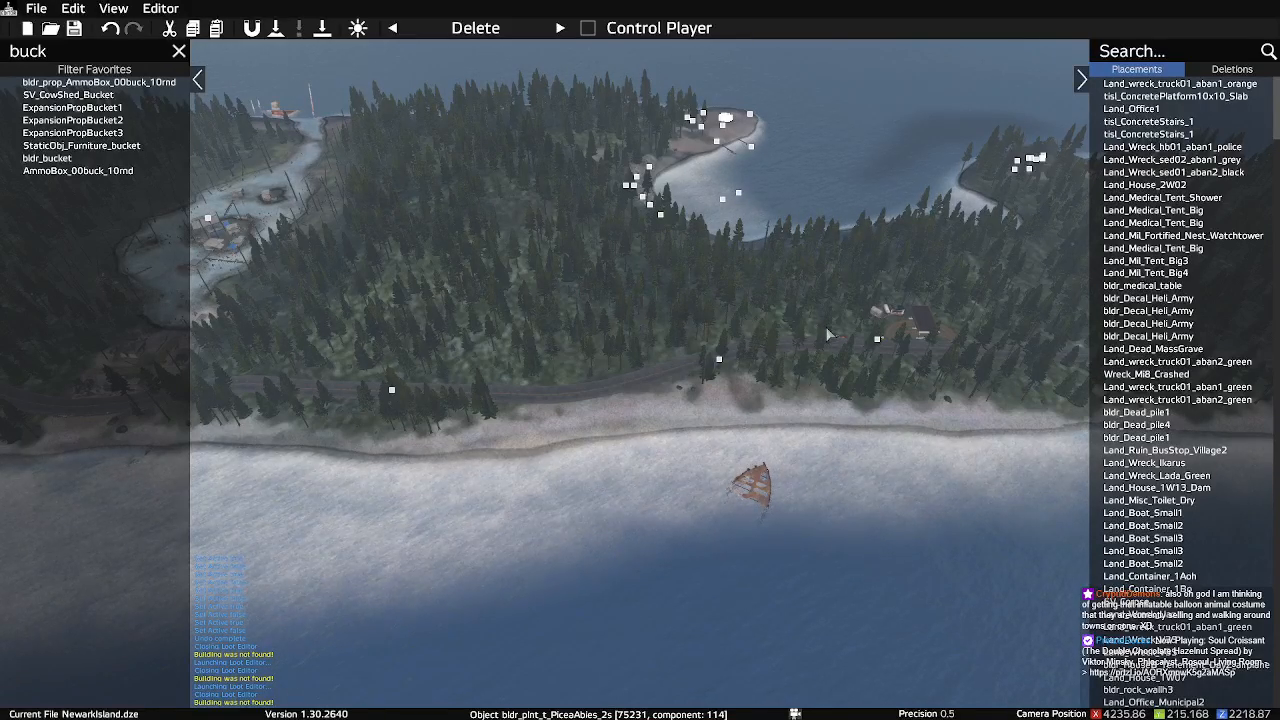
# Examine the flooded forest clearing with its camp, the nearby roadside buildings and the narrow inlet along the coast from the air
pyautogui.moveTo(852, 366); pyautogui.dragTo(814, 367, button='right')
pyautogui.press('a')
pyautogui.press('a')
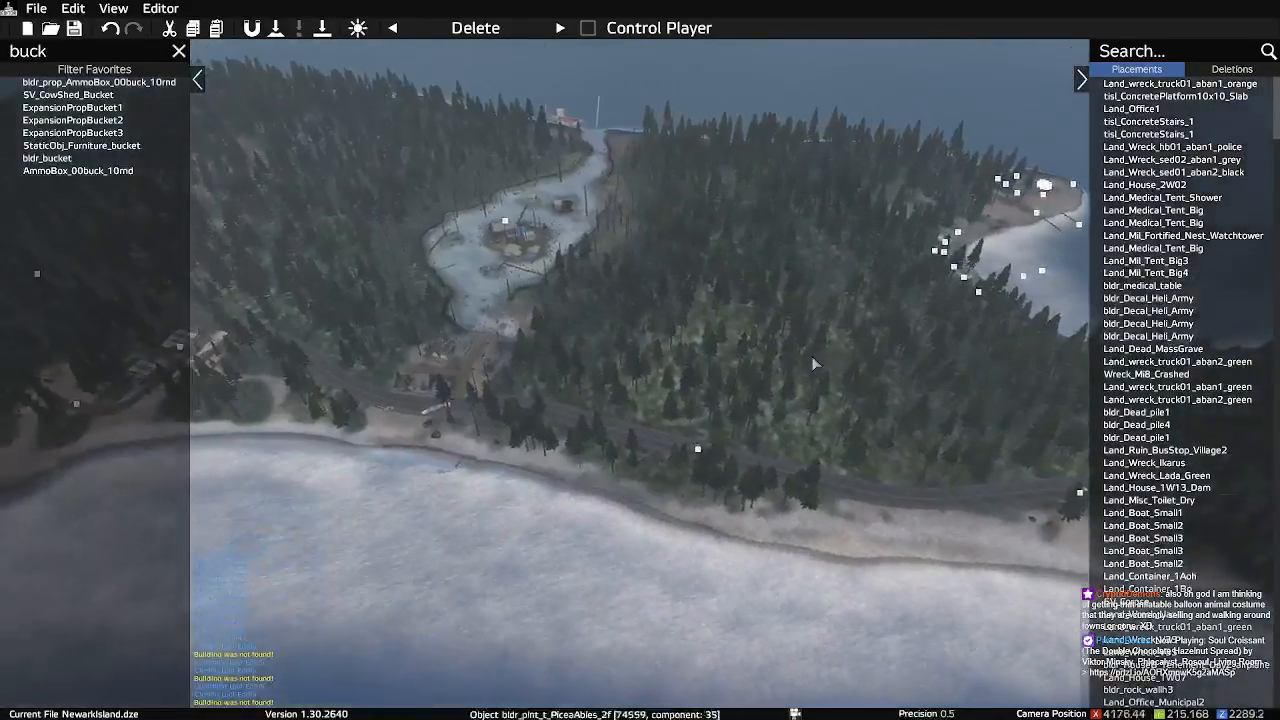
pyautogui.press('w')
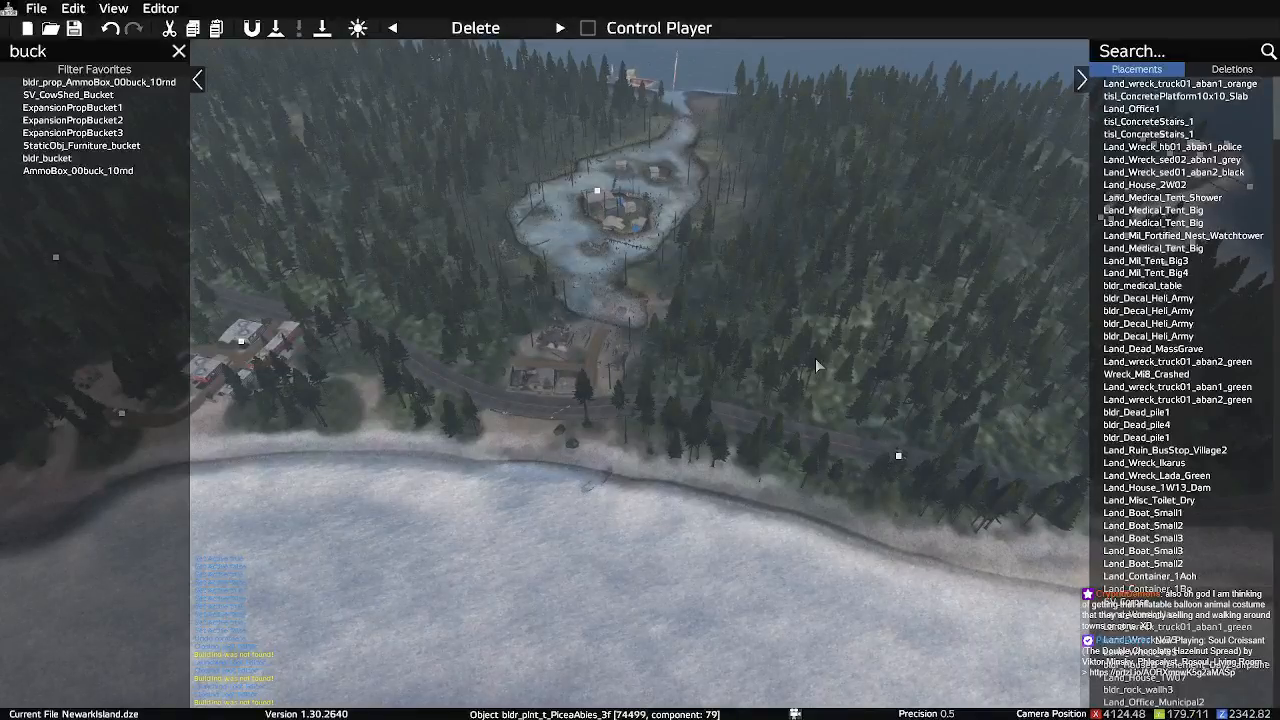
pyautogui.moveTo(815, 365); pyautogui.dragTo(765, 352, button='right')
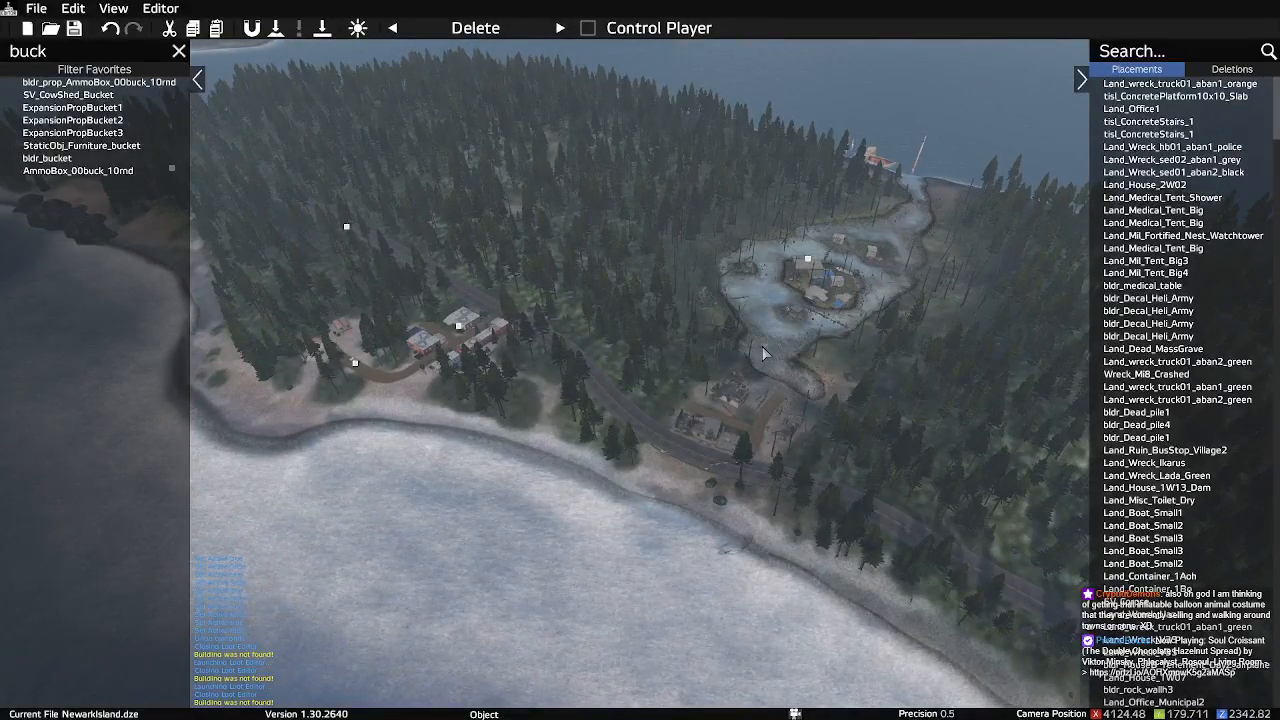
pyautogui.moveTo(763, 353); pyautogui.dragTo(733, 367, button='right')
pyautogui.moveTo(417, 272); pyautogui.dragTo(742, 402, button='right')
pyautogui.press('s')
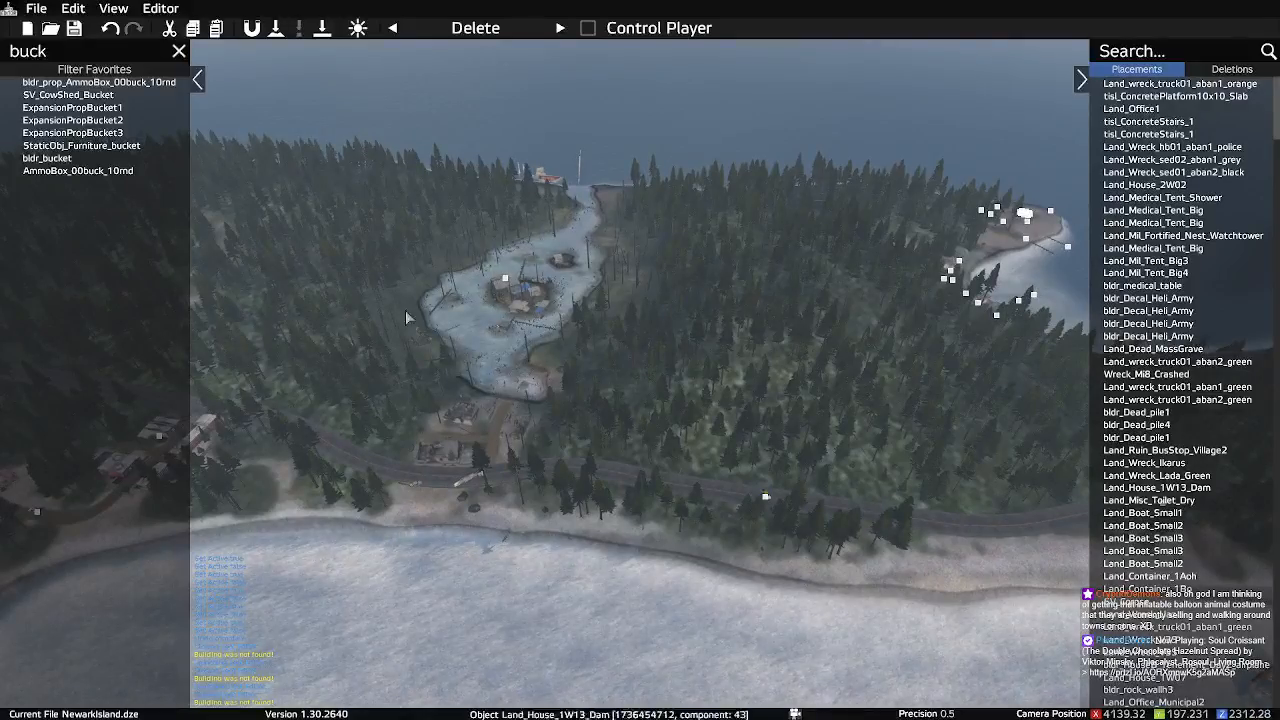
pyautogui.moveTo(655, 370); pyautogui.dragTo(708, 391, button='right')
pyautogui.press('w')
pyautogui.press('s')
pyautogui.press('d')
pyautogui.press('w')
pyautogui.press('d')
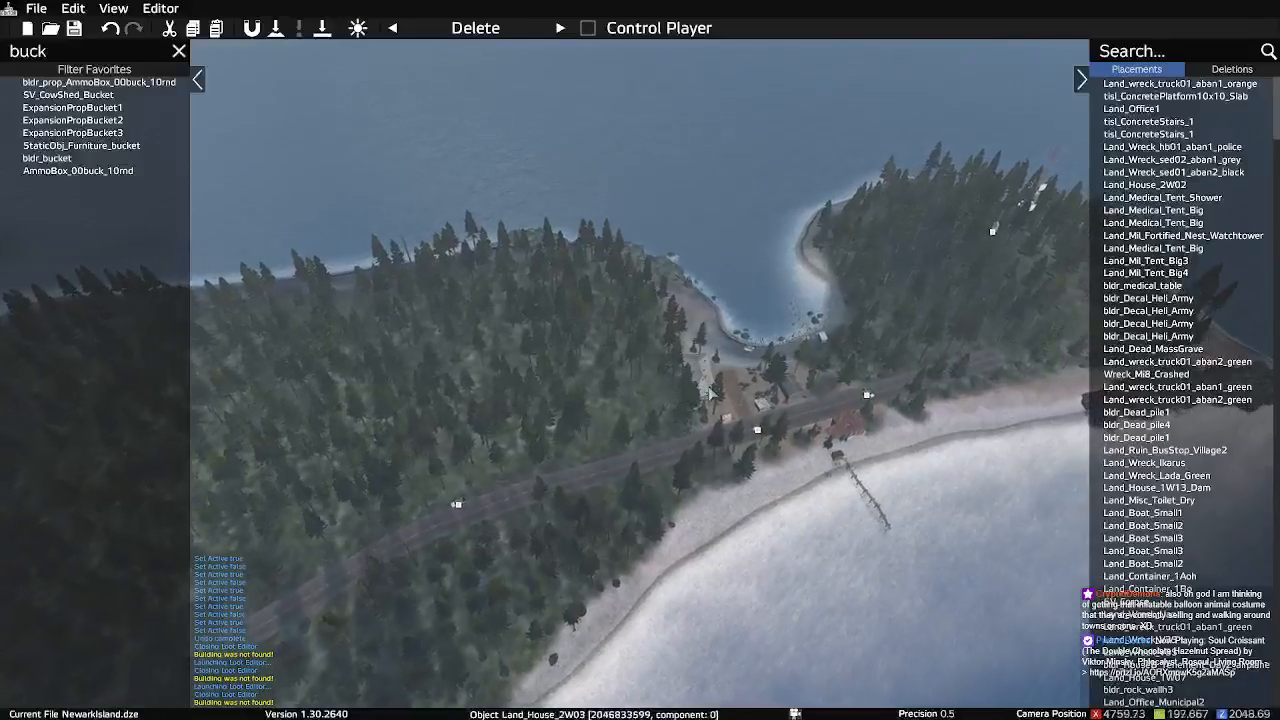
# Follow the forested coastal road from above and examine an empty stretch of it up close
pyautogui.moveTo(708, 389); pyautogui.dragTo(655, 445, button='right')
pyautogui.press('w')
pyautogui.press('w')
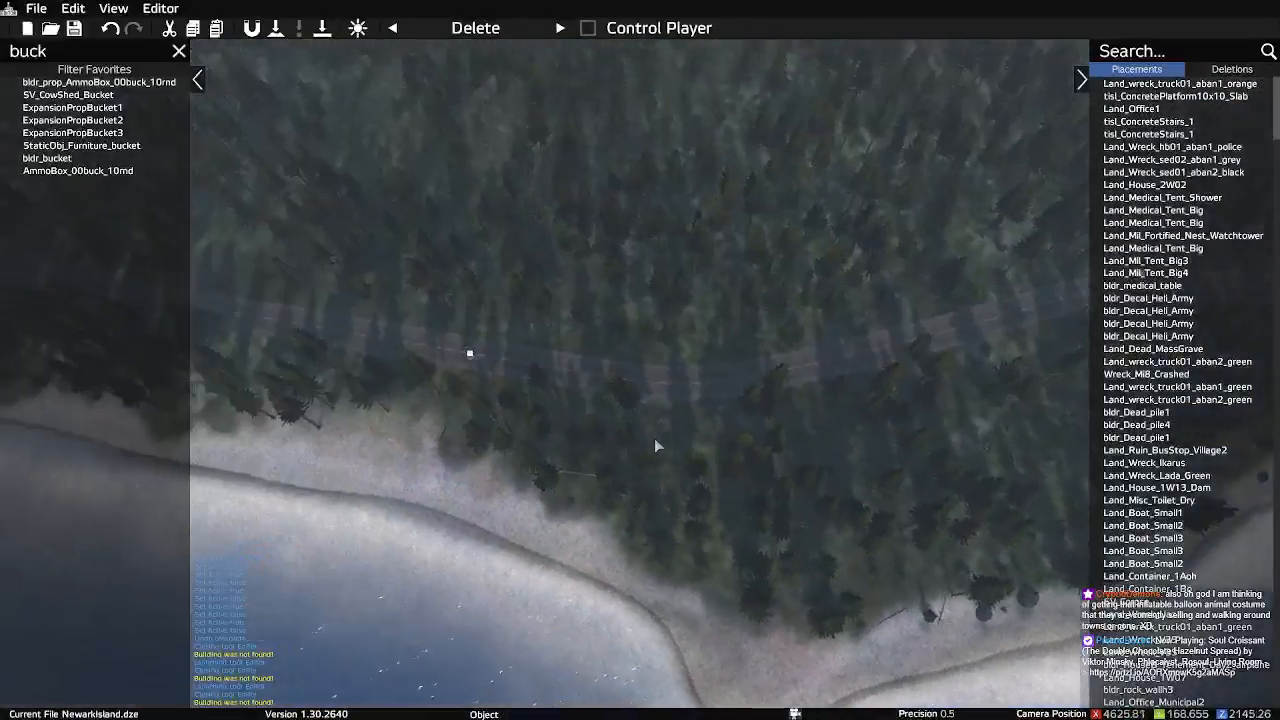
pyautogui.press('a')
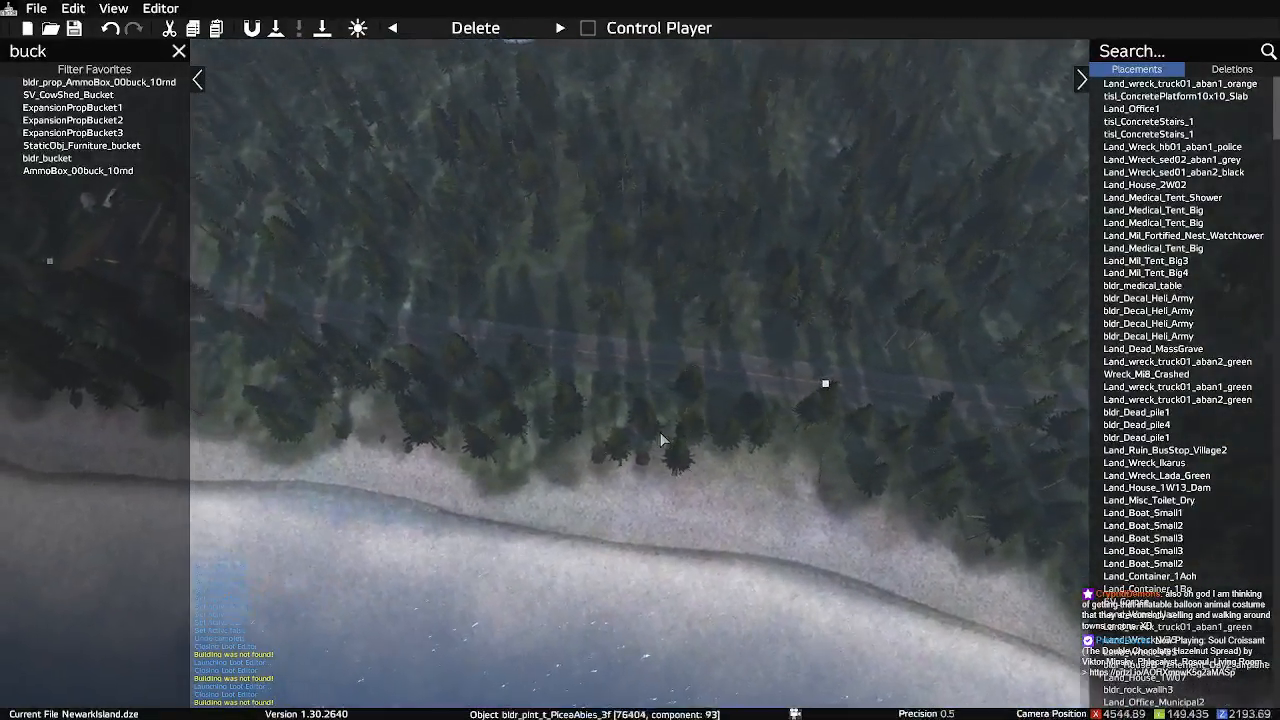
pyautogui.press('w')
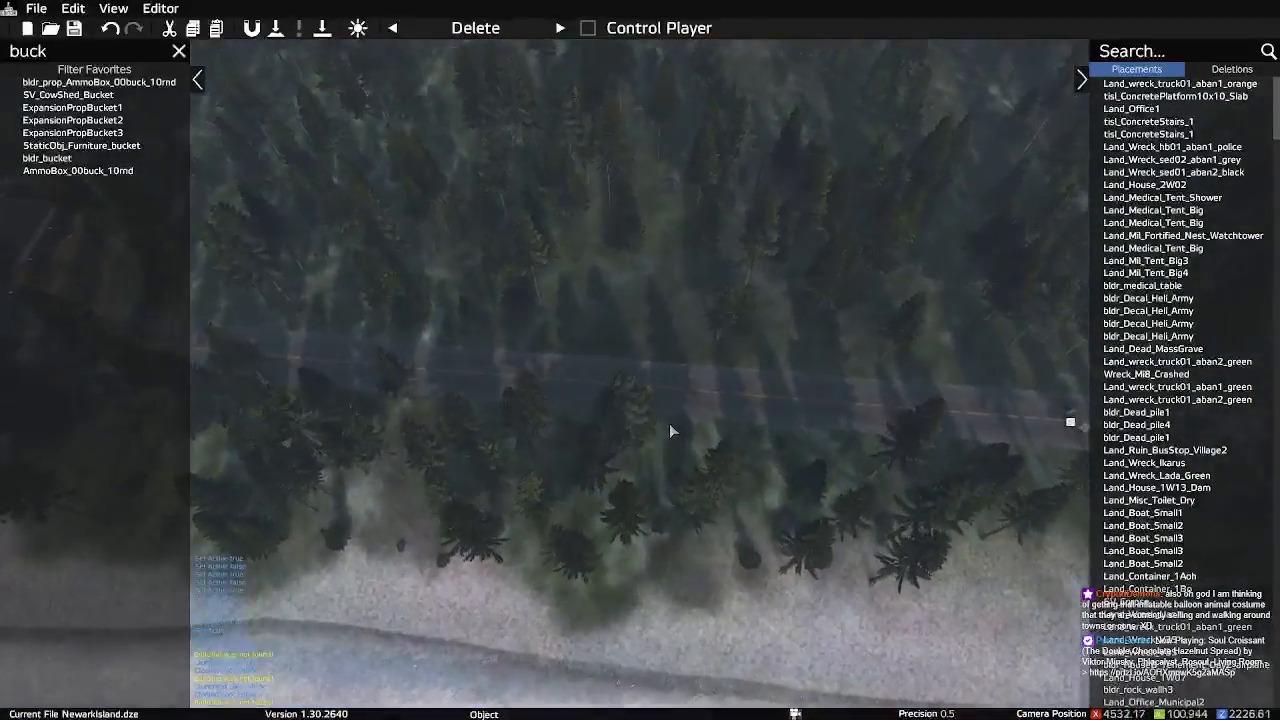
pyautogui.moveTo(669, 424)
pyautogui.mouseDown(button='right')
pyautogui.moveTo(788, 442)
pyautogui.moveTo(656, 427)
pyautogui.moveTo(668, 395)
pyautogui.moveTo(713, 410)
pyautogui.moveTo(708, 388)
pyautogui.moveTo(666, 414)
pyautogui.moveTo(665, 442)
pyautogui.mouseUp(button='right')
pyautogui.press('q')
pyautogui.press('s')
pyautogui.press('w')
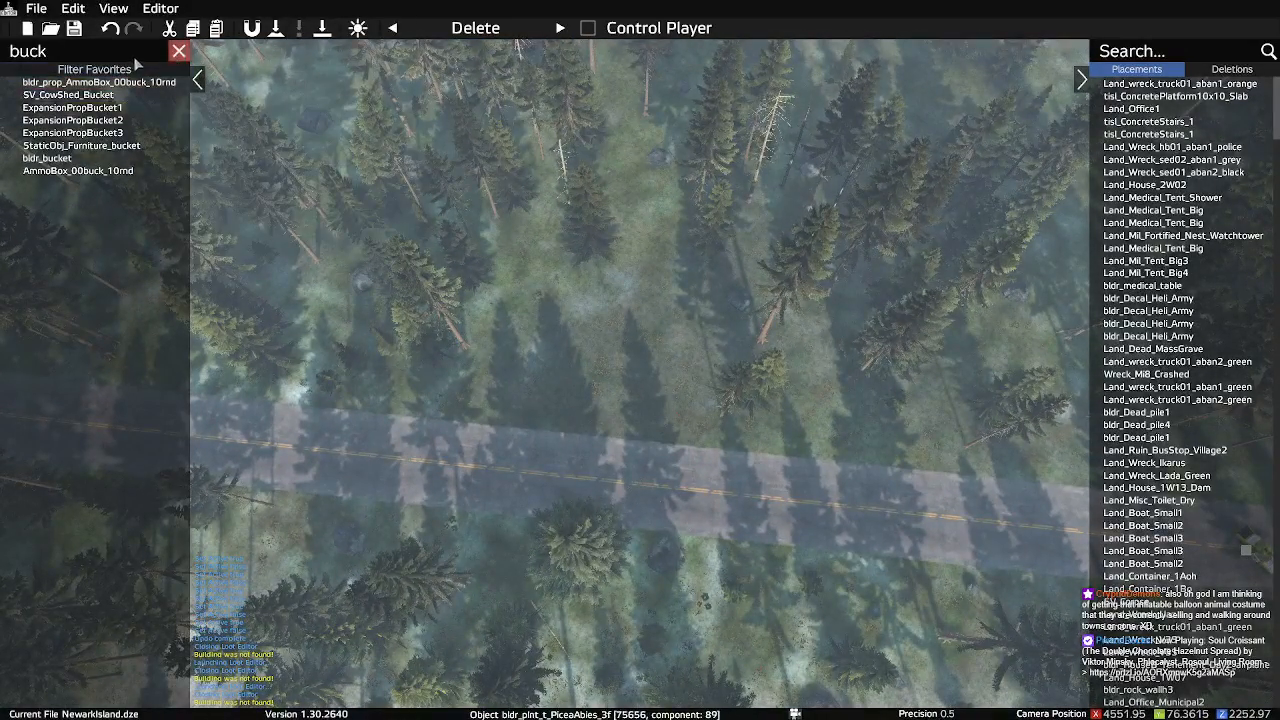
# Search the object library for land_house and place Land_House_1B01_Pub beside the forest road
pyautogui.rightClick(137, 56)
pyautogui.click(132, 56)
pyautogui.write('land_house_')
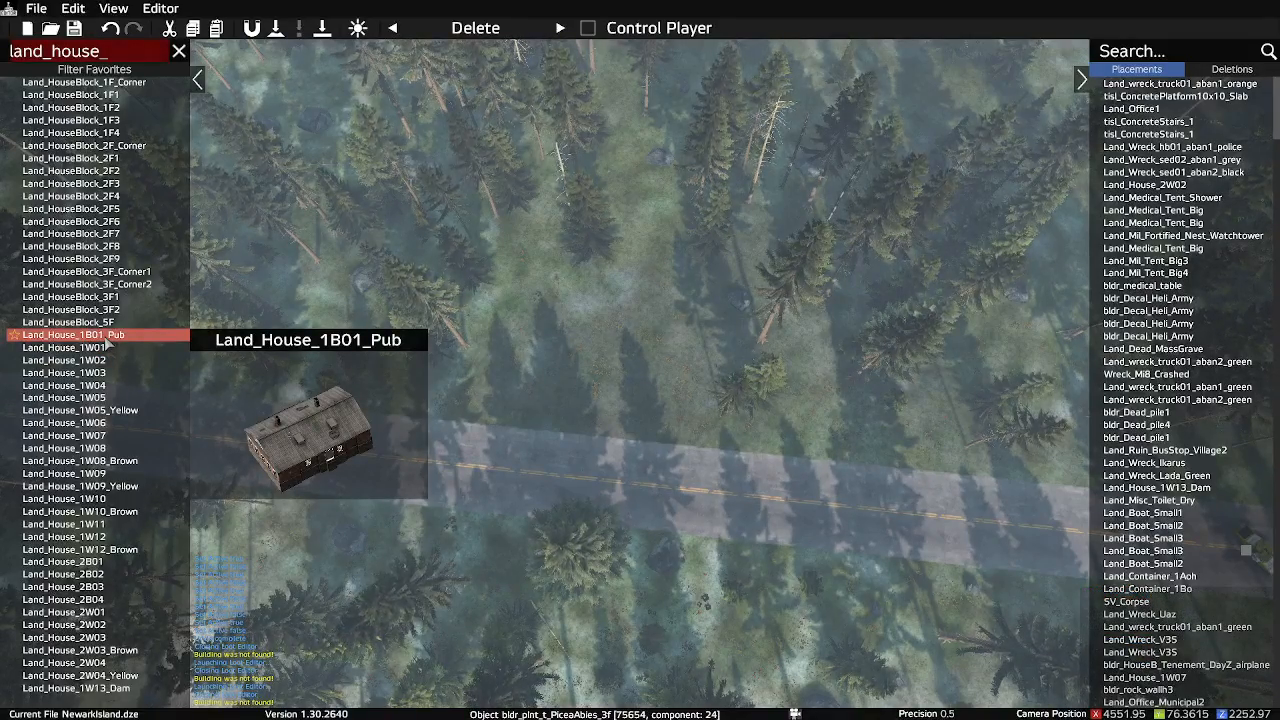
pyautogui.click(110, 336)
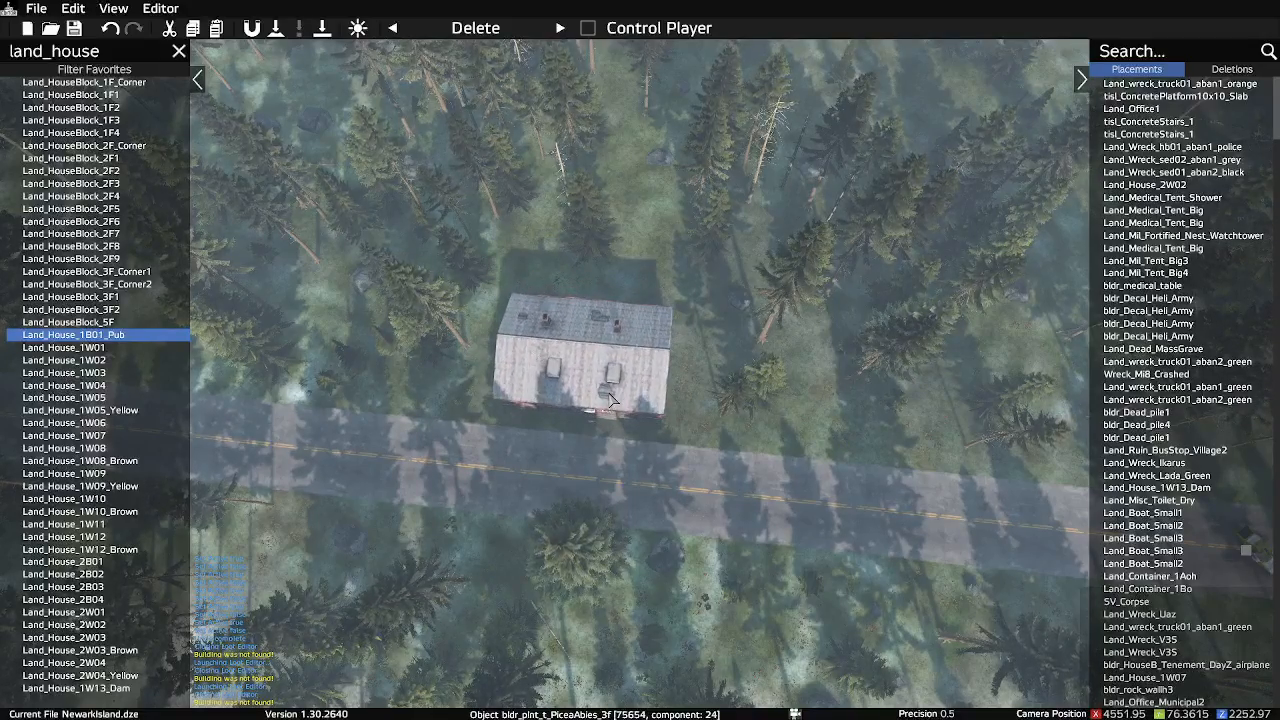
# Lower the pub so that its foundation sits in the ground along the road's edge
pyautogui.press('w')
pyautogui.moveTo(607, 398)
pyautogui.mouseDown(button='right')
pyautogui.moveTo(689, 500)
pyautogui.moveTo(658, 413)
pyautogui.moveTo(371, 352)
pyautogui.moveTo(814, 328)
pyautogui.moveTo(696, 328)
pyautogui.moveTo(683, 293)
pyautogui.moveTo(615, 290)
pyautogui.moveTo(688, 334)
pyautogui.moveTo(805, 350)
pyautogui.moveTo(947, 310)
pyautogui.moveTo(968, 272)
pyautogui.moveTo(990, 294)
pyautogui.moveTo(691, 293)
pyautogui.moveTo(723, 351)
pyautogui.mouseUp(button='right')
pyautogui.press('d')
pyautogui.press('a')
pyautogui.press('d')
pyautogui.press('d')
pyautogui.press('w')
pyautogui.press('s')
pyautogui.press('d')
pyautogui.press('a')
pyautogui.press('s')
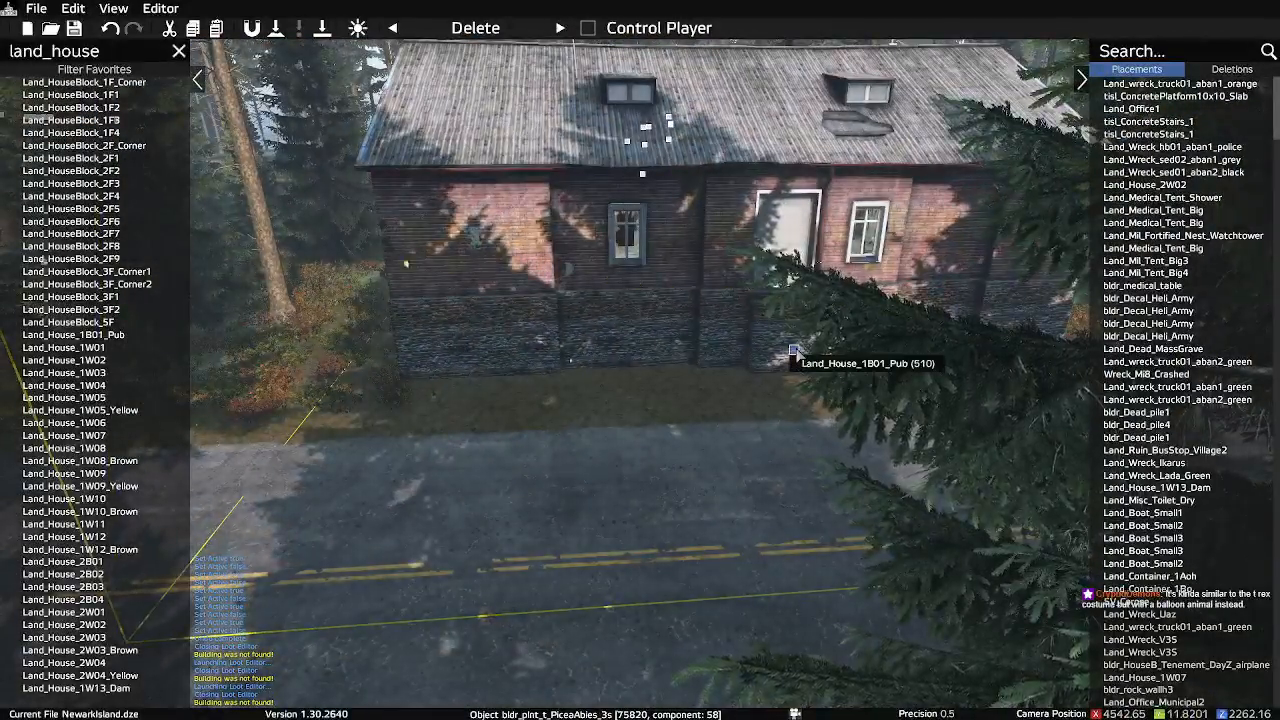
pyautogui.keyDown('alt'); pyautogui.moveTo(797, 353); pyautogui.dragTo(786, 427); pyautogui.keyUp('alt')
# Teleport the player character onto the road in front of the pub
pyautogui.moveTo(651, 456); pyautogui.dragTo(797, 484, button='right')
pyautogui.press('a')
pyautogui.press('a')
pyautogui.press('a')
pyautogui.press('d')
pyautogui.press('s')
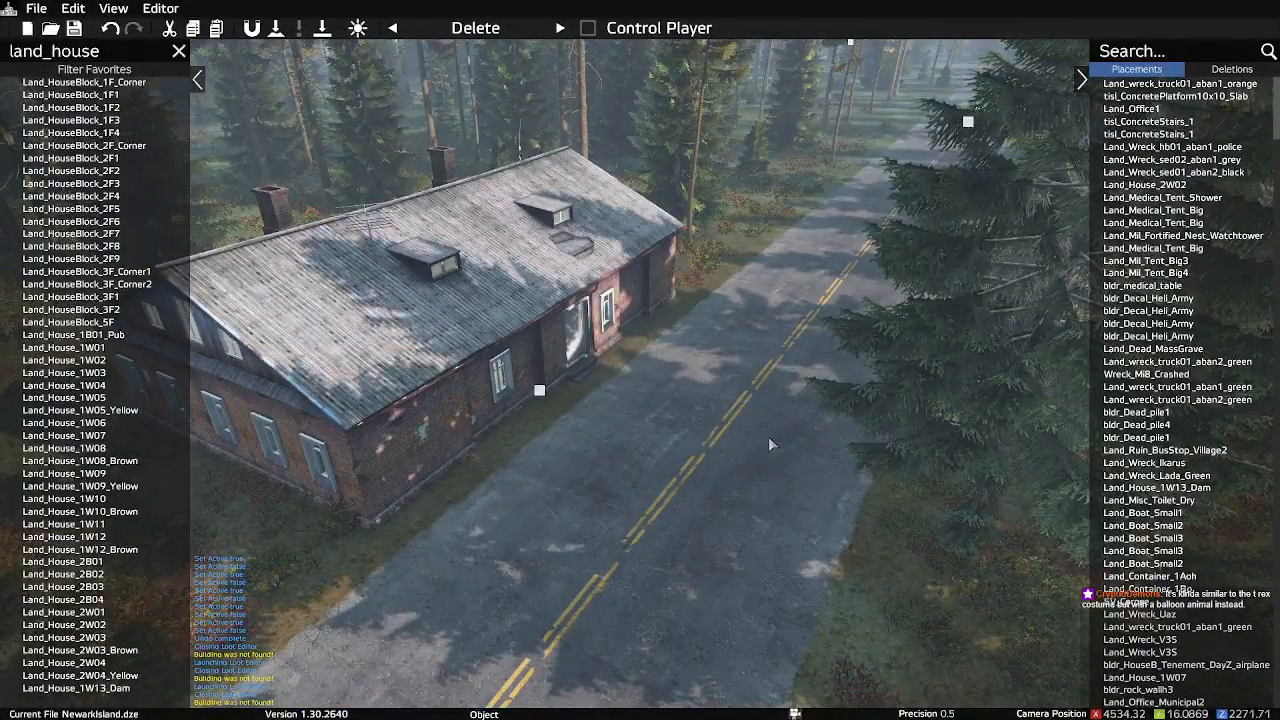
pyautogui.press('t')
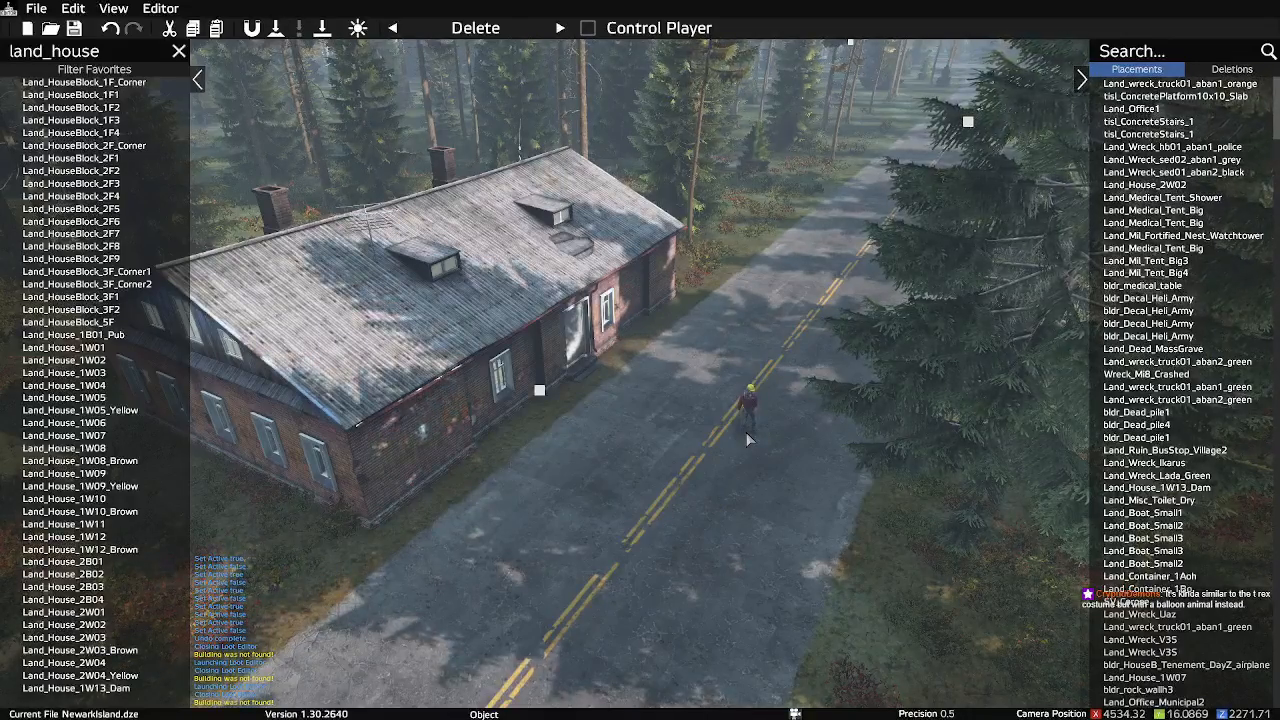
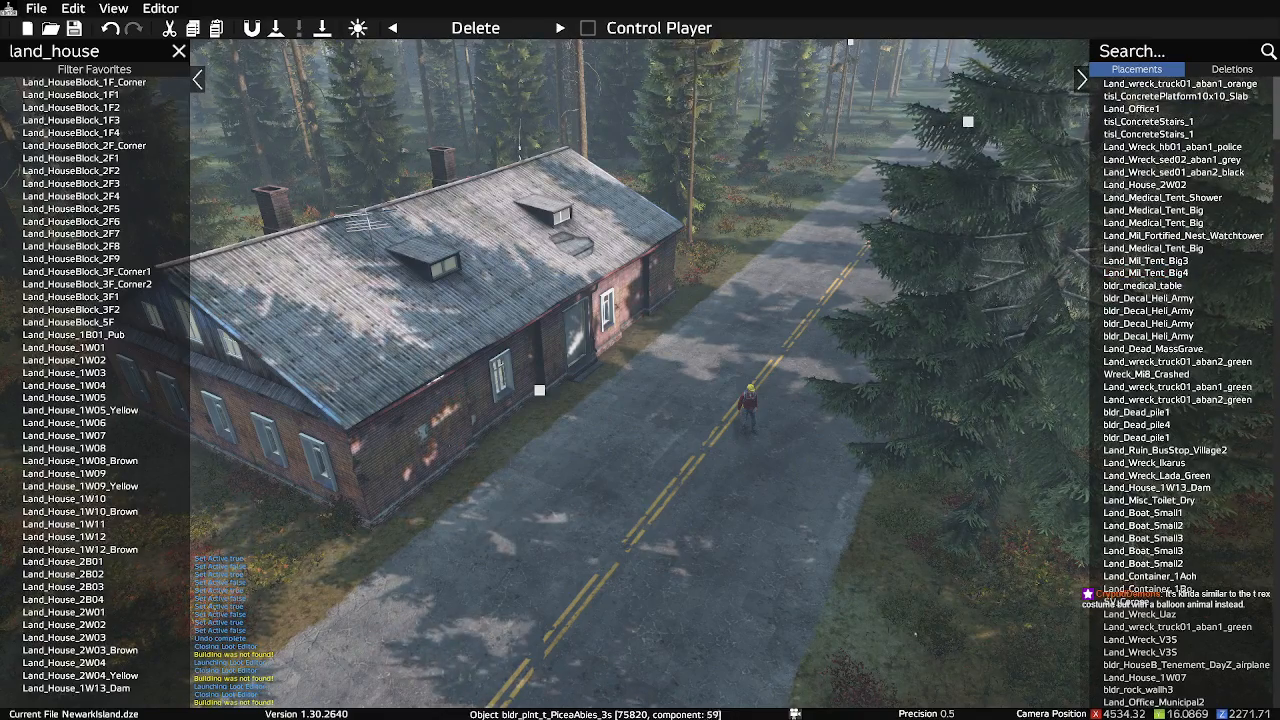
# Examine the pub's placement along the road from above and survey the forest towards the cabin cove
pyautogui.press('s')
pyautogui.moveTo(955, 450); pyautogui.dragTo(1040, 450, button='right')
pyautogui.moveTo(757, 393); pyautogui.dragTo(773, 367, button='right')
pyautogui.press('w')
pyautogui.press('s')
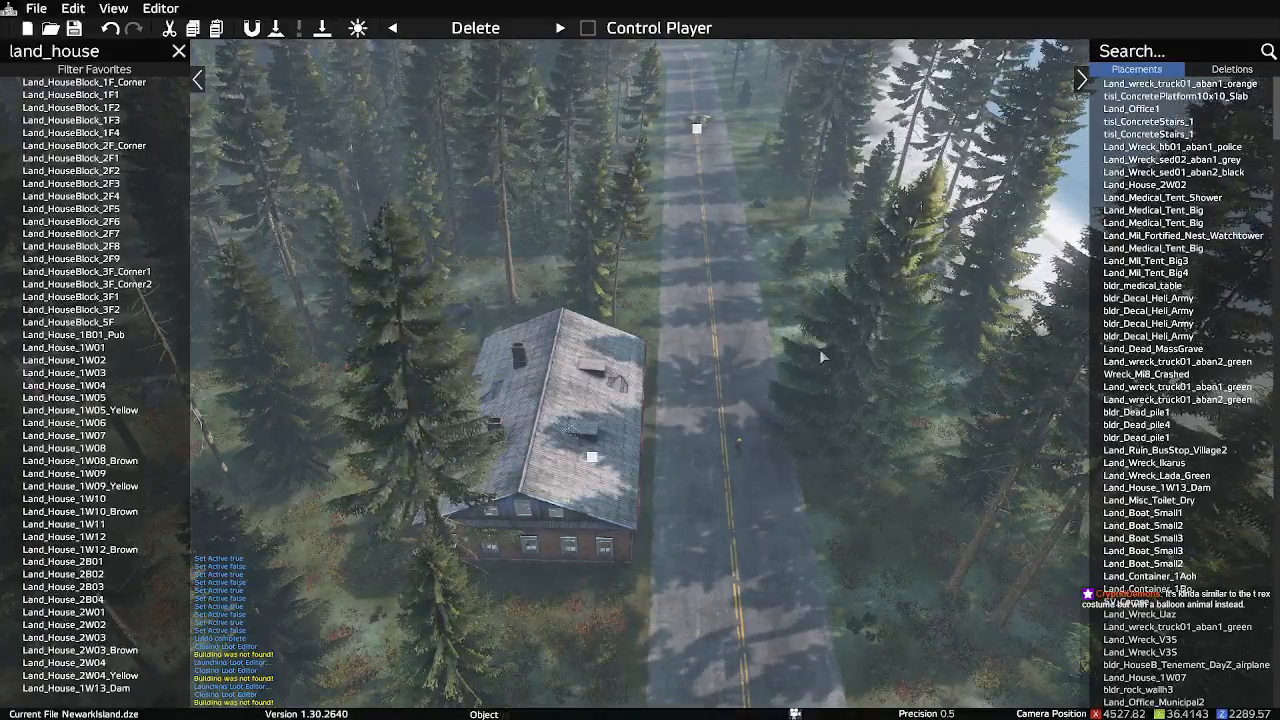
pyautogui.moveTo(823, 374); pyautogui.dragTo(880, 385, button='right')
pyautogui.press('q')
pyautogui.press('z')
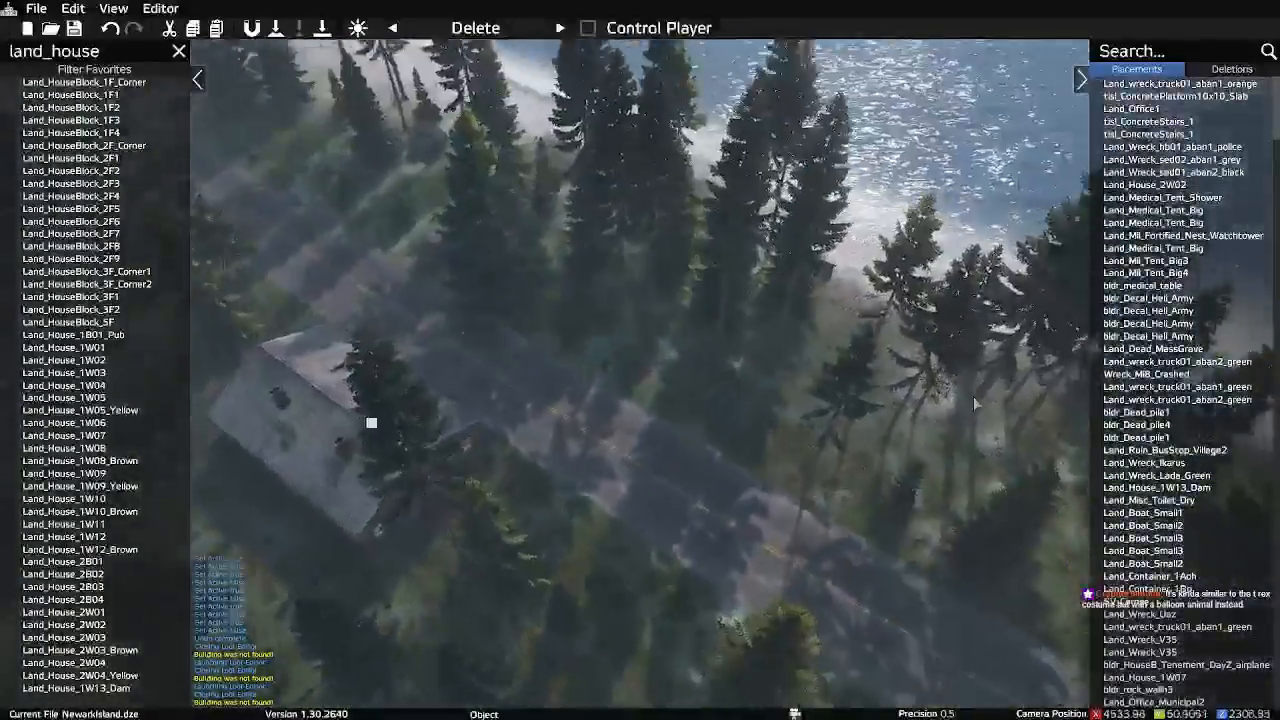
pyautogui.press('s')
pyautogui.moveTo(711, 442); pyautogui.dragTo(527, 398, button='right')
pyautogui.press('w')
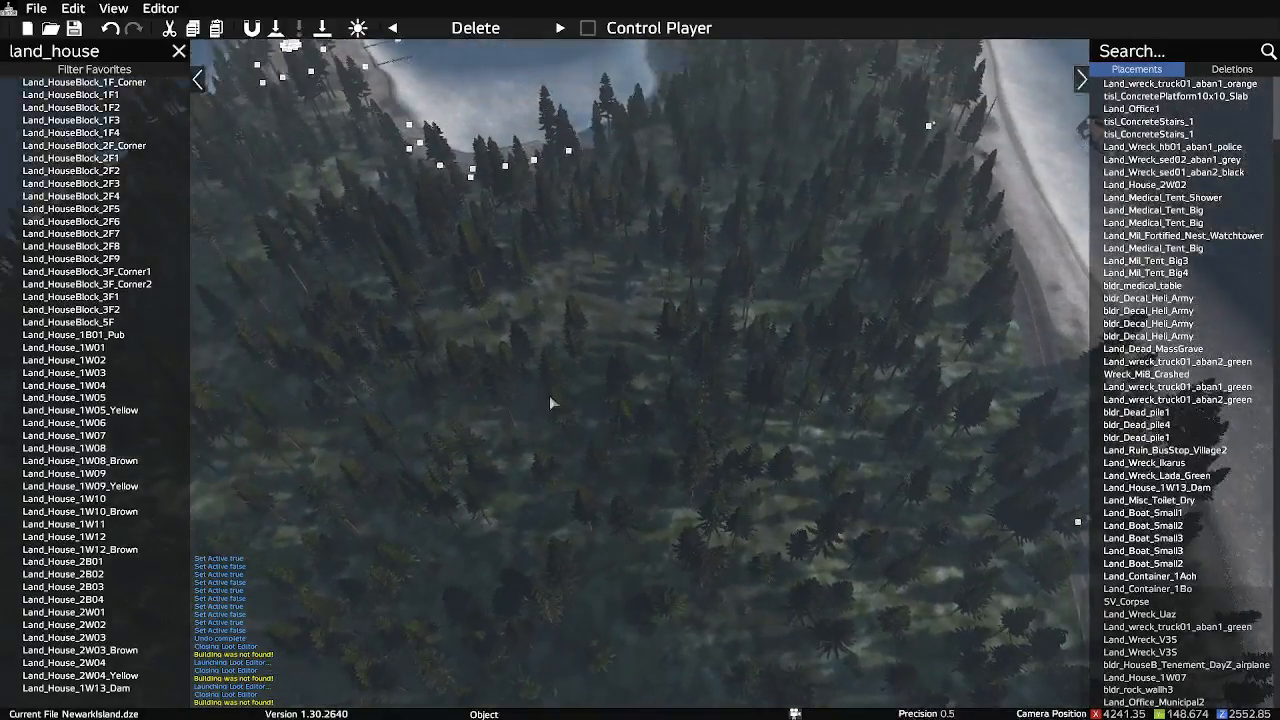
# Survey the dense forest between the coasts and examine a clearing with scattered boulders up close
pyautogui.moveTo(625, 420); pyautogui.dragTo(917, 379, button='right')
pyautogui.press('w')
pyautogui.press('w')
pyautogui.press('s')
pyautogui.press('w')
pyautogui.press('w')
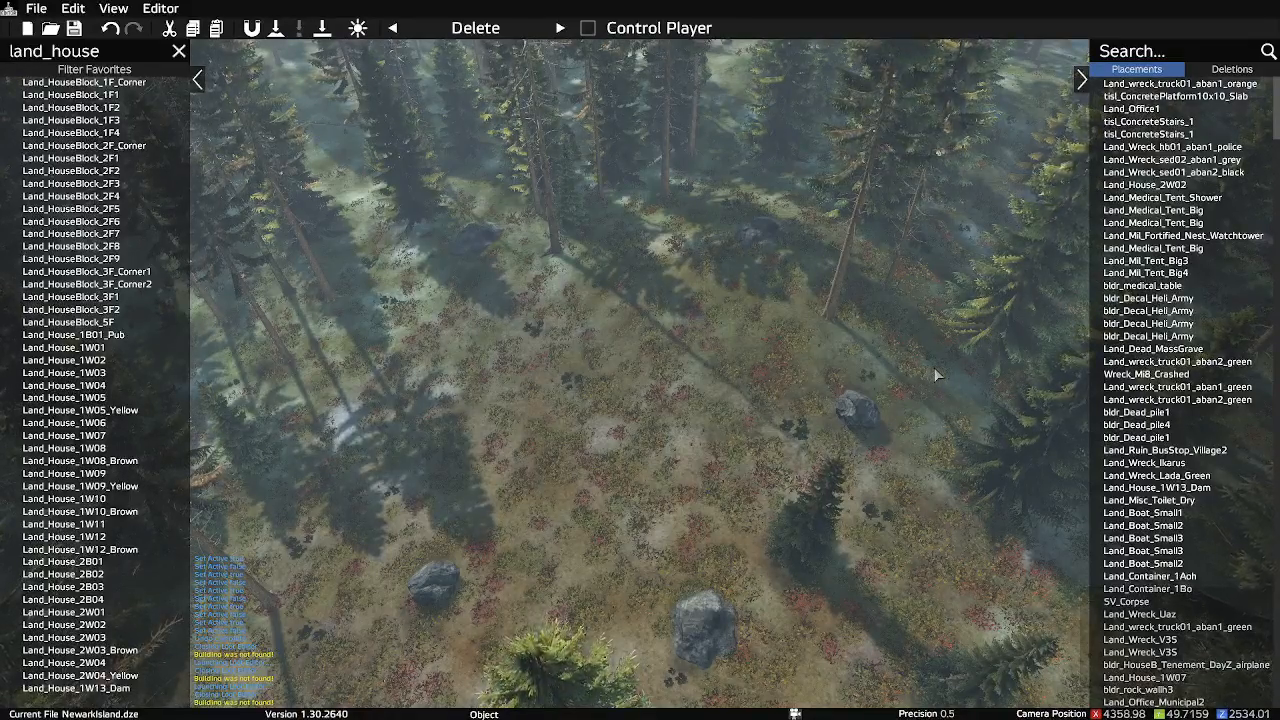
pyautogui.press('a')
pyautogui.moveTo(908, 375); pyautogui.dragTo(837, 374, button='right')
# Search the object library for stone, try bldr_wall_stoned in the forest clearing and browse the other stone variants
pyautogui.click(177, 51)
pyautogui.write('stone')
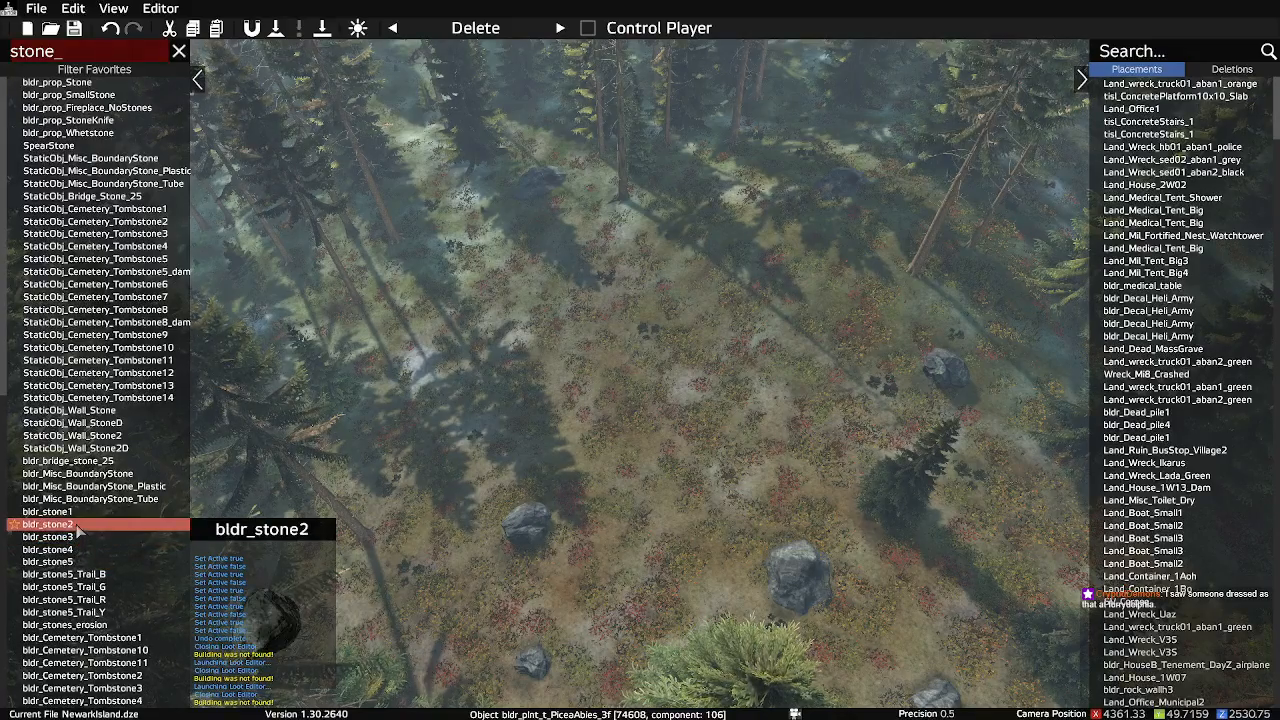
pyautogui.scroll(-7, 81, 526)
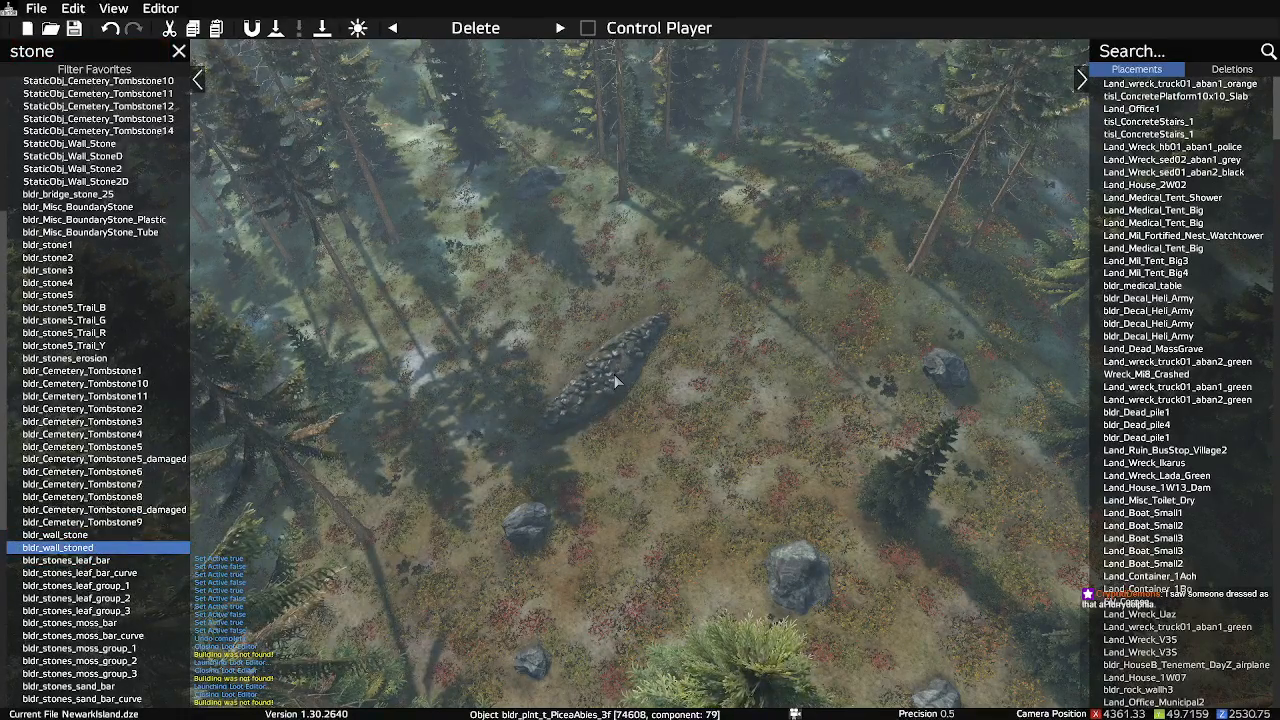
pyautogui.press('Delete')
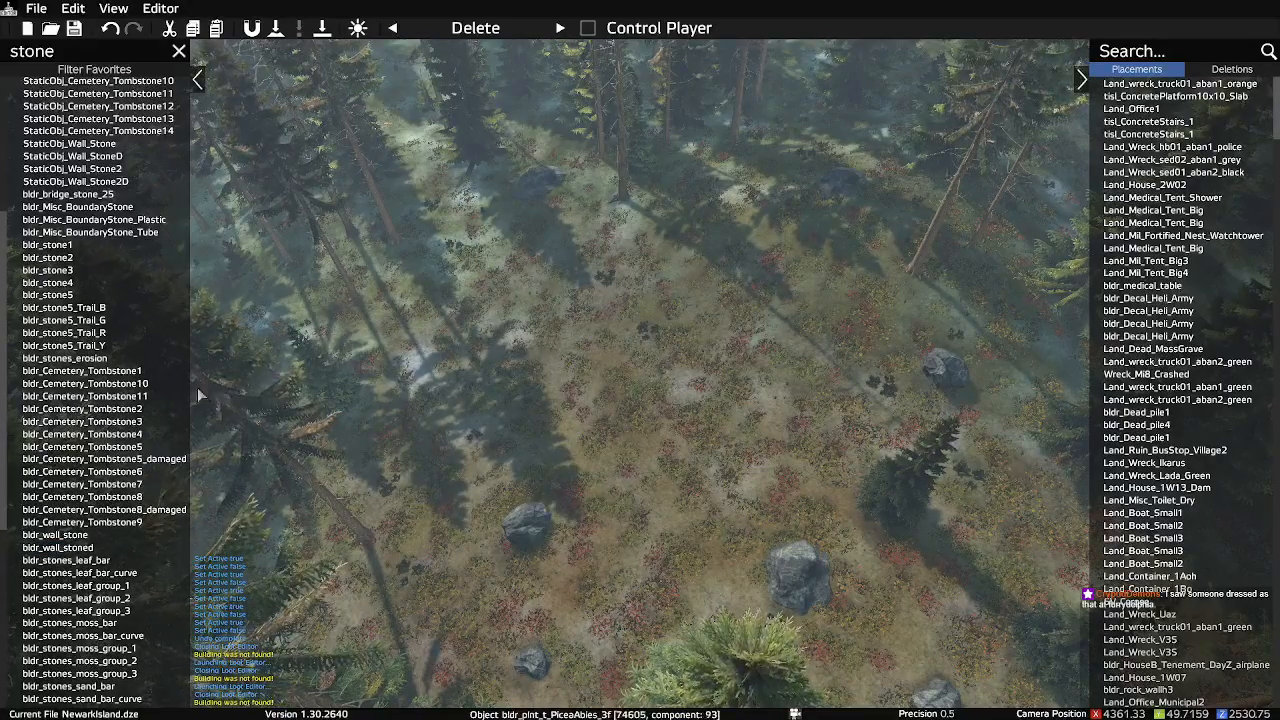
pyautogui.scroll(-7, 130, 385)
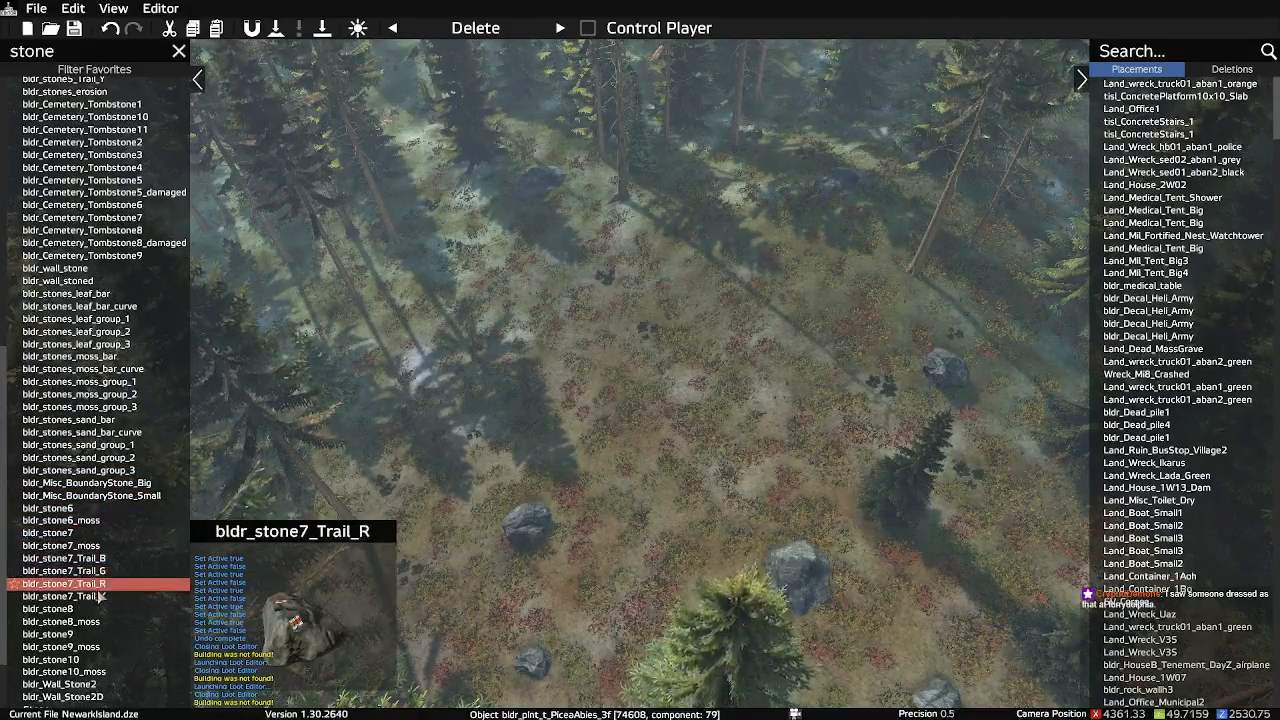
pyautogui.scroll(-3, 97, 557)
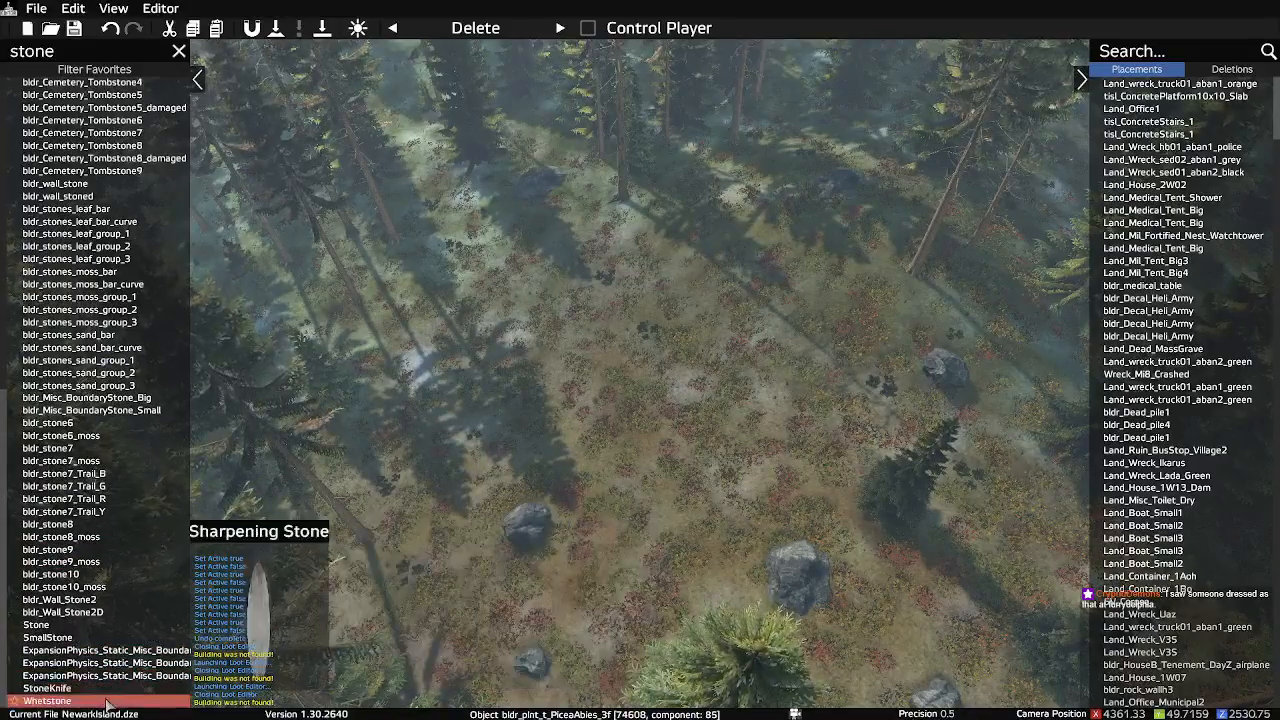
# Examine the rock spikes on the shore and the view across the cabin cove, and check the area on the map
pyautogui.moveTo(624, 364); pyautogui.dragTo(551, 438, button='right')
pyautogui.press('w')
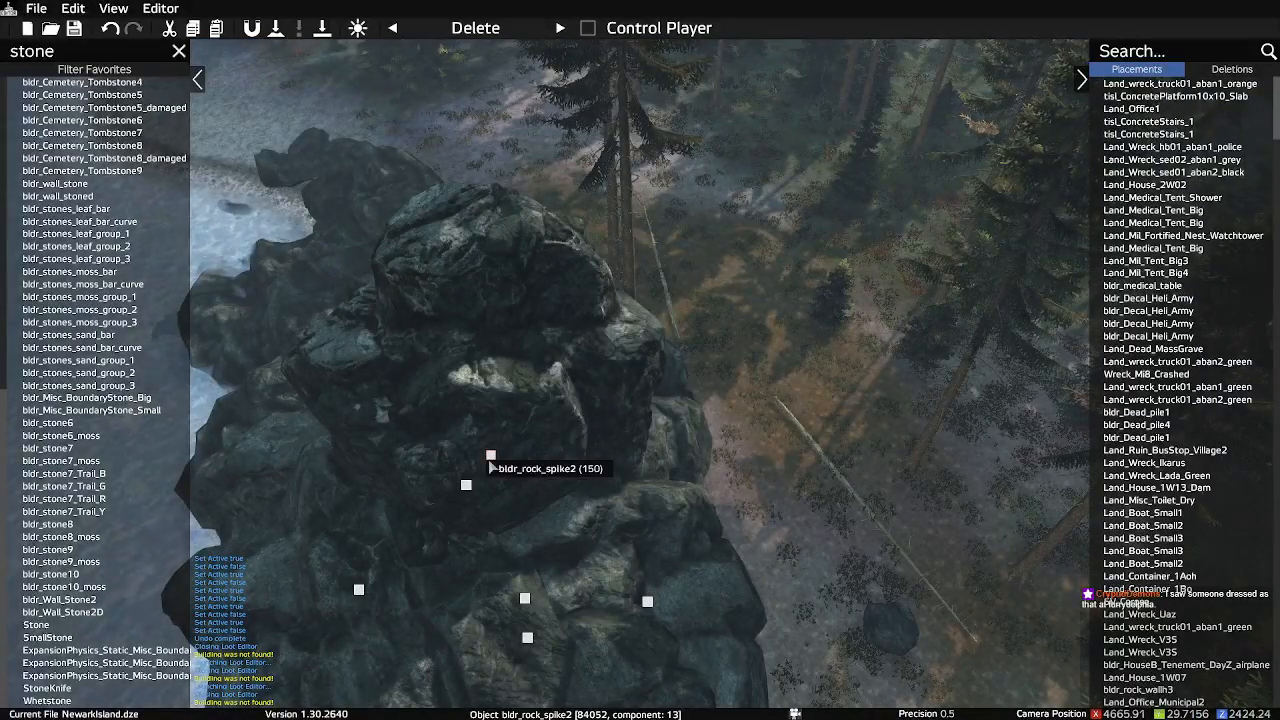
pyautogui.moveTo(703, 510); pyautogui.dragTo(583, 303, button='right')
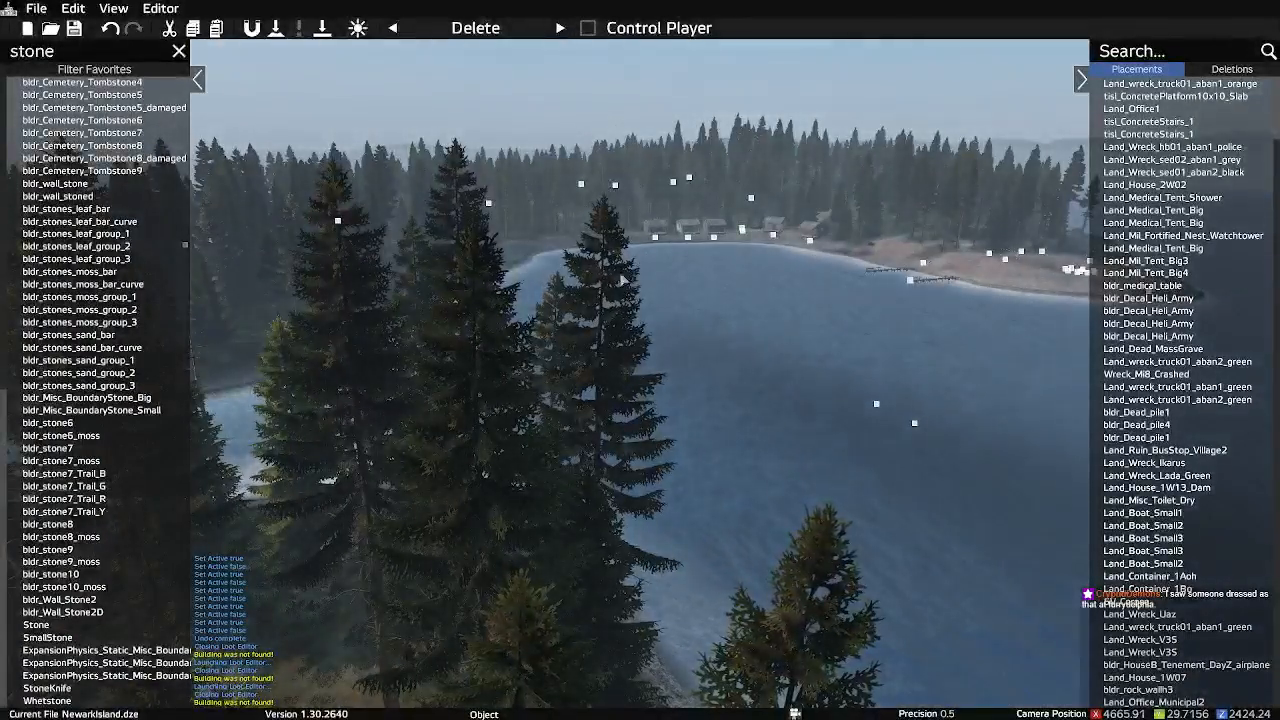
pyautogui.press('m')
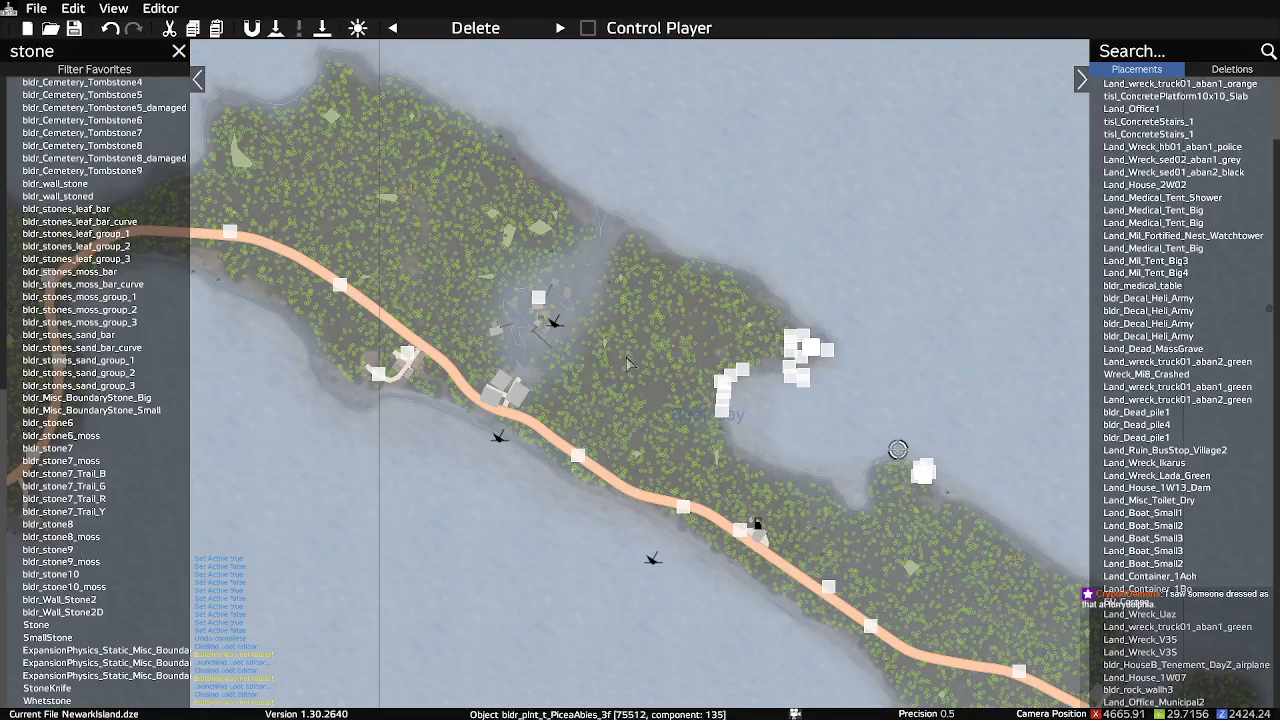
pyautogui.press('m')
# Save the NewarkIsland project and survey the flooded clearing, the bays and the coastline with the shipwreck from high above
pyautogui.moveTo(694, 366); pyautogui.dragTo(826, 462, button='right')
pyautogui.press('w')
pyautogui.press('q')
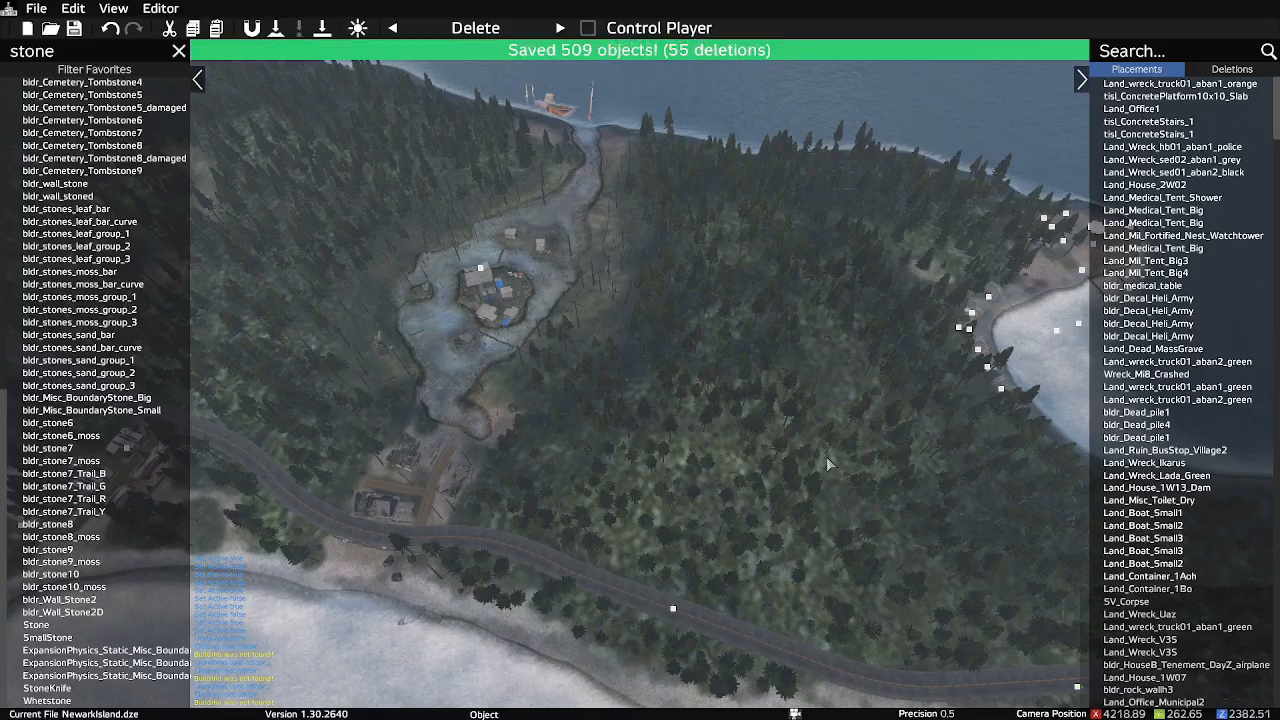
pyautogui.moveTo(840, 475); pyautogui.dragTo(748, 420, button='right')
pyautogui.press('a')
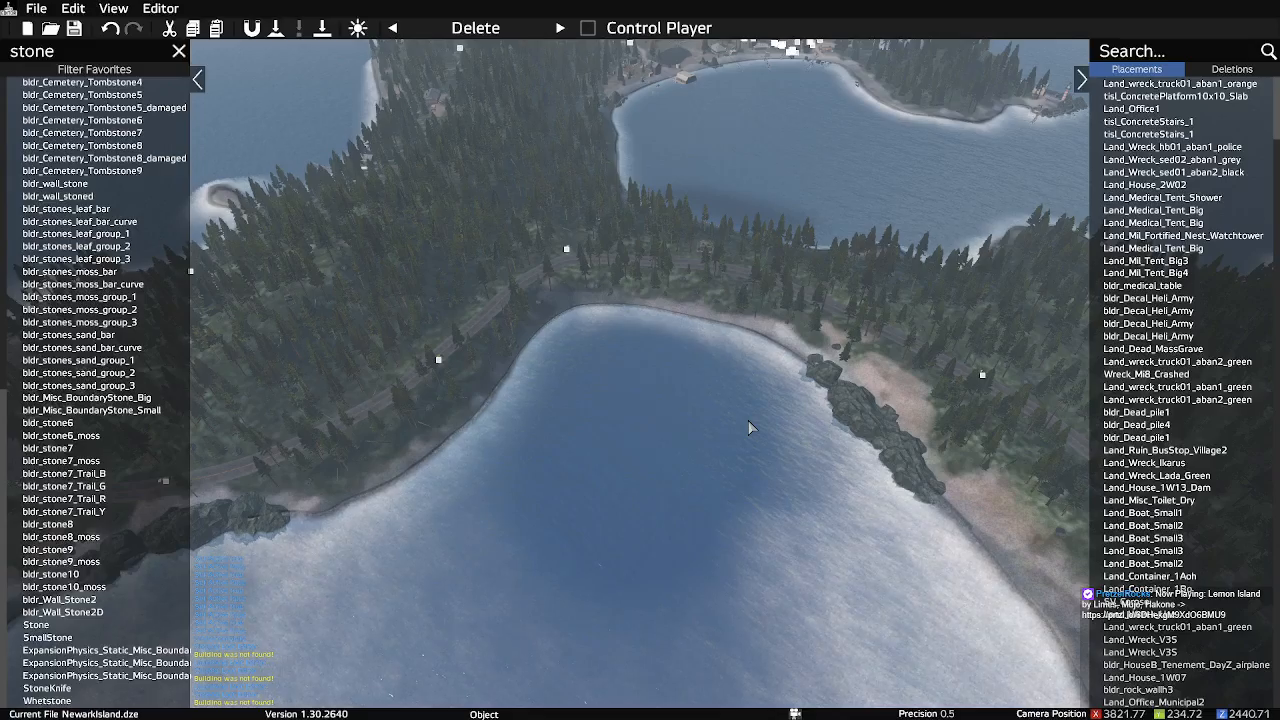
pyautogui.moveTo(748, 428); pyautogui.dragTo(648, 425, button='right')
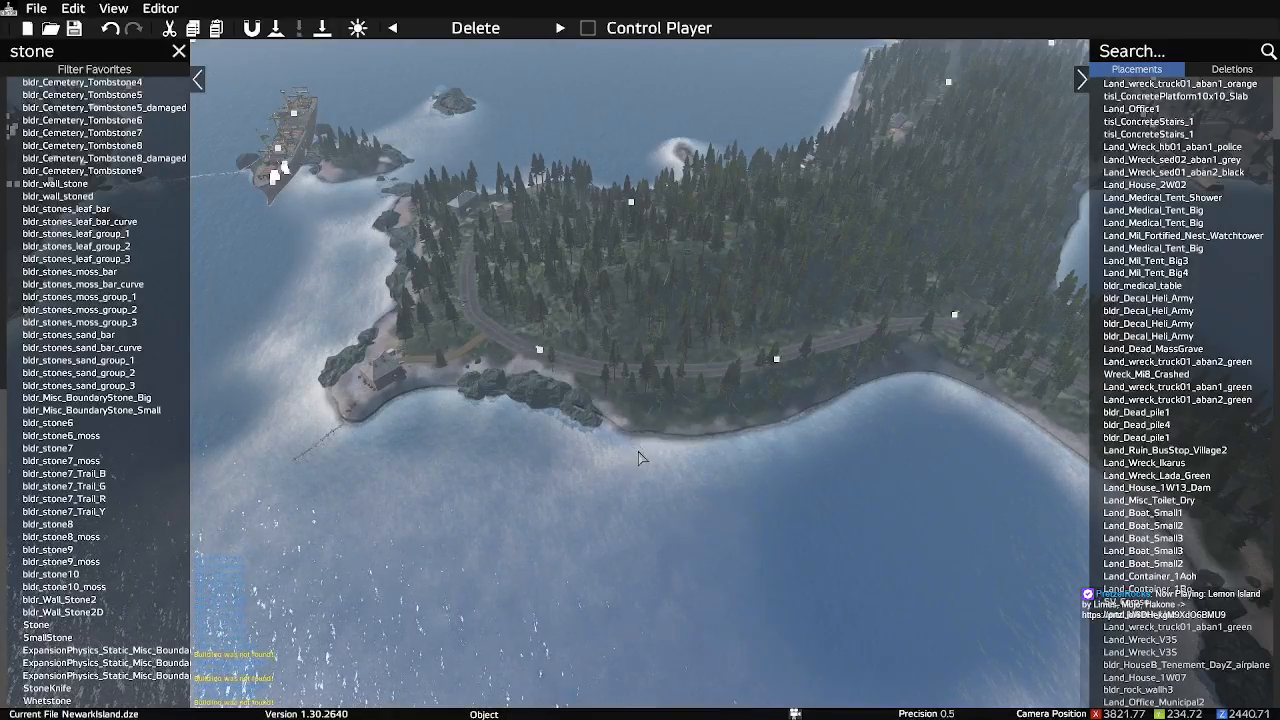
pyautogui.moveTo(655, 420); pyautogui.dragTo(742, 325, button='right')
# Jump via the map to the end of the dirt road southeast on Spieden Island and examine the farm buildings there
pyautogui.press('m')
pyautogui.press('s')
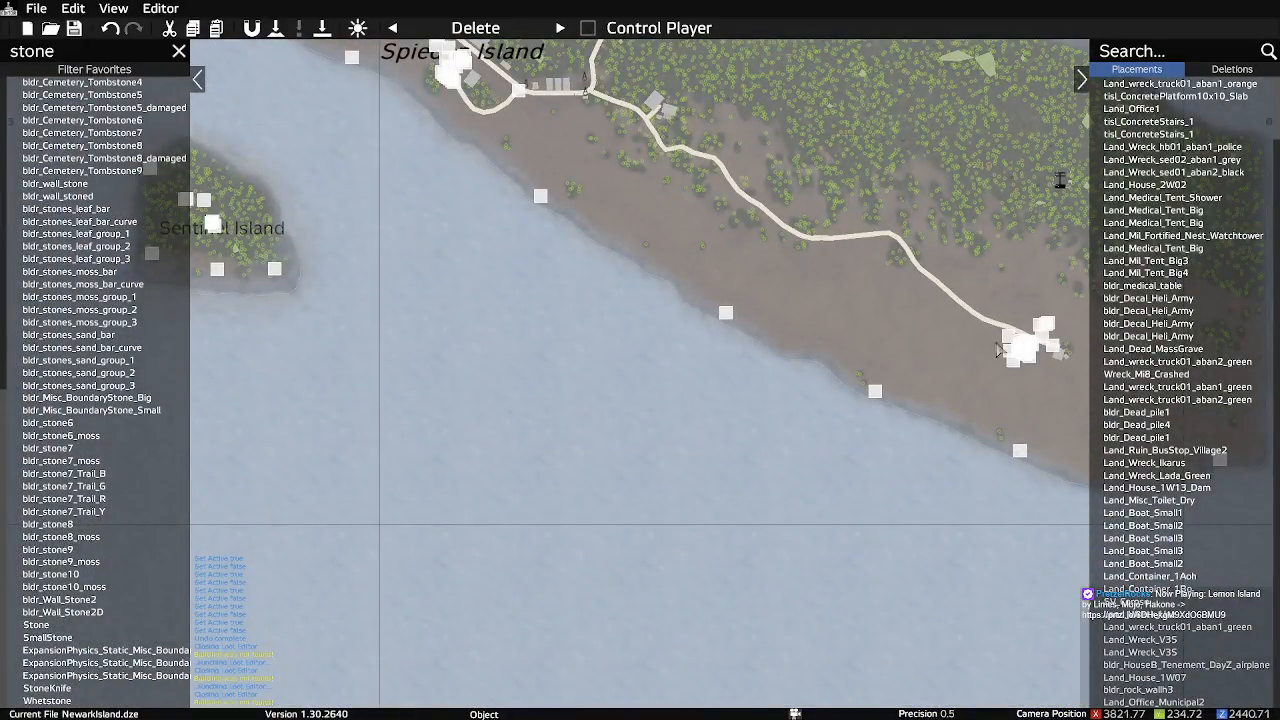
pyautogui.middleClick(997, 350)
pyautogui.press('m')
pyautogui.moveTo(803, 478); pyautogui.dragTo(1048, 586, button='right')
pyautogui.press('w')
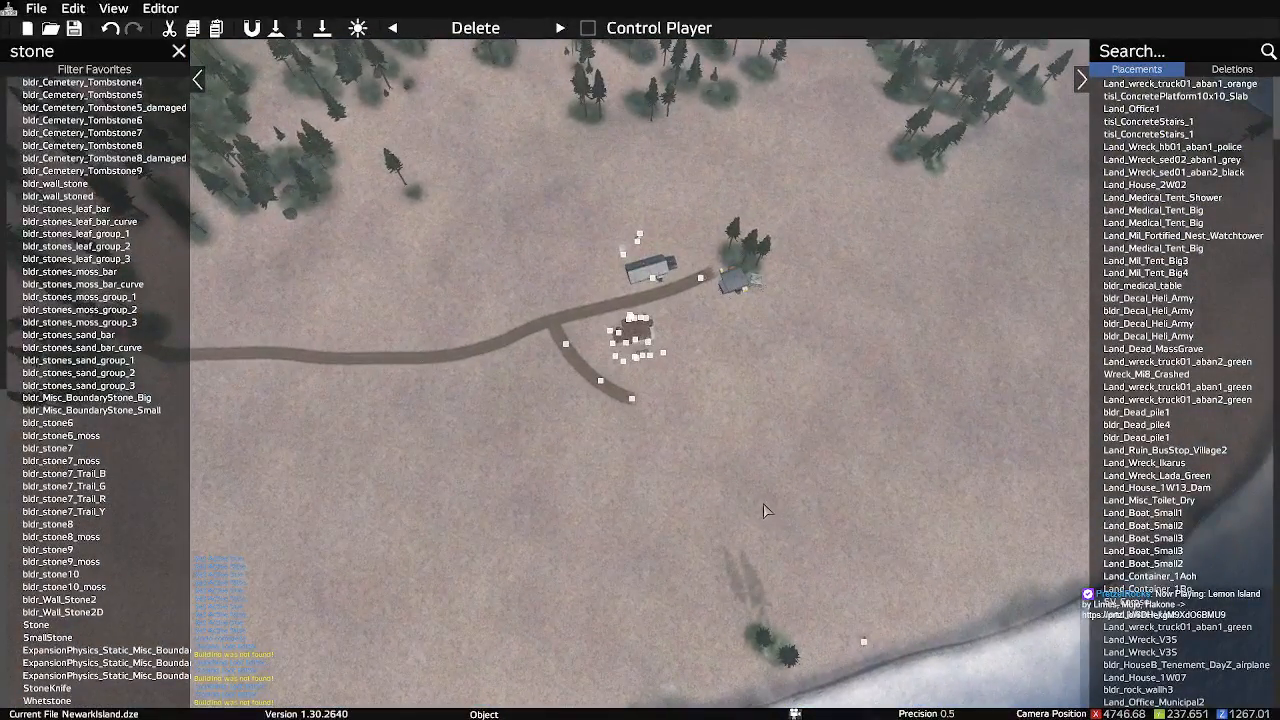
pyautogui.press('w')
pyautogui.press('d')
pyautogui.moveTo(722, 502); pyautogui.dragTo(680, 502, button='right')
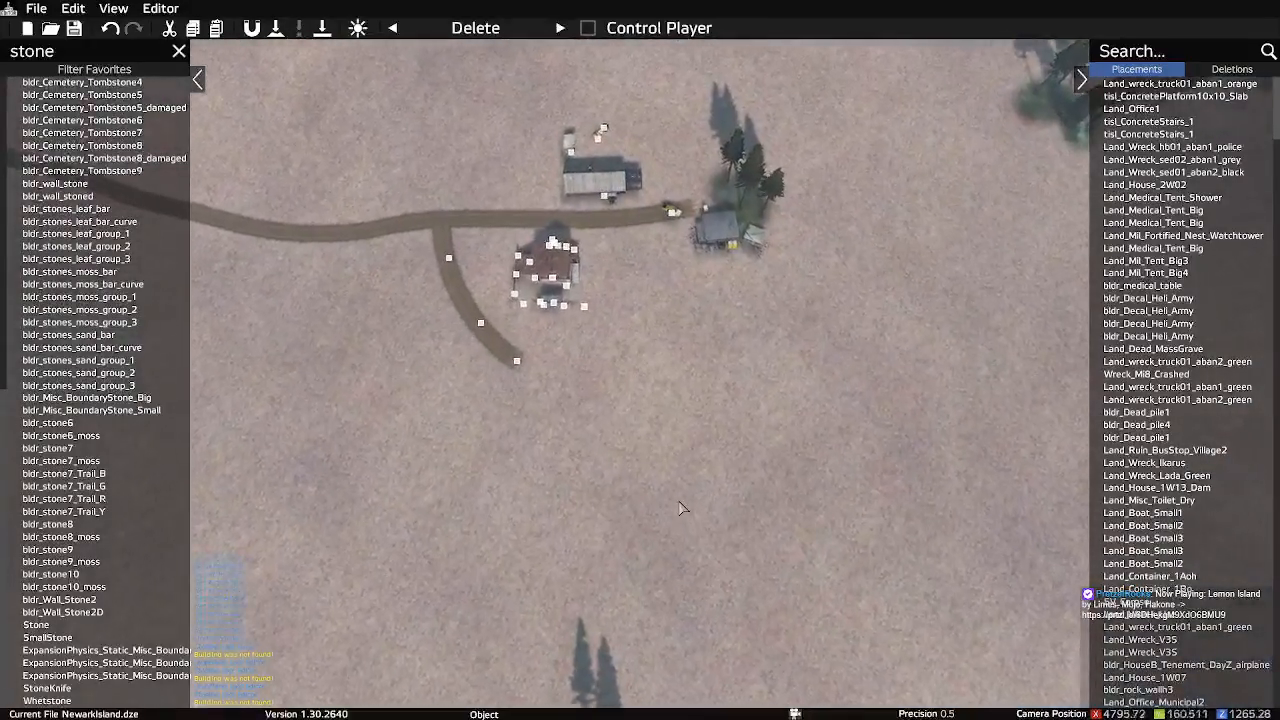
pyautogui.press('w')
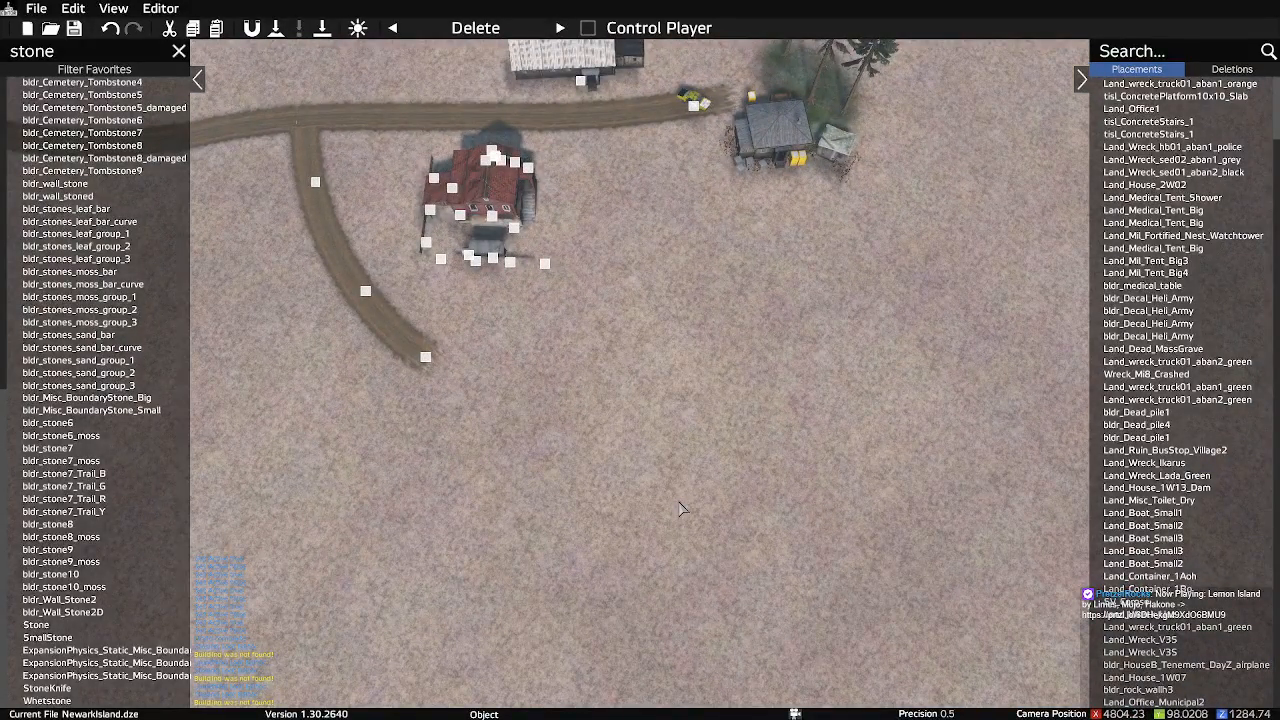
# Search the object library for ruin and place Land_Ruin_HouseBig1_NoIvy_Half at the forest edge above the open shore
pyautogui.moveTo(682, 510); pyautogui.dragTo(715, 432, button='right')
pyautogui.press('a')
pyautogui.press('s')
pyautogui.press('w')
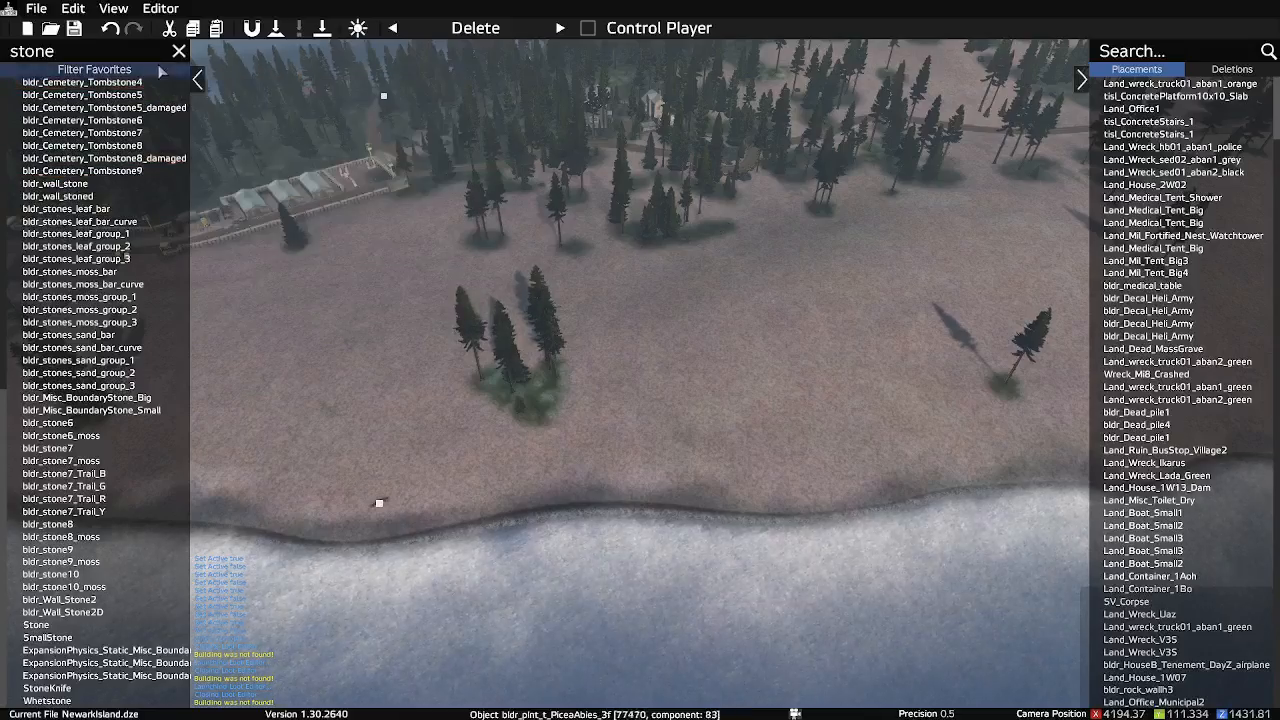
pyautogui.click(181, 53)
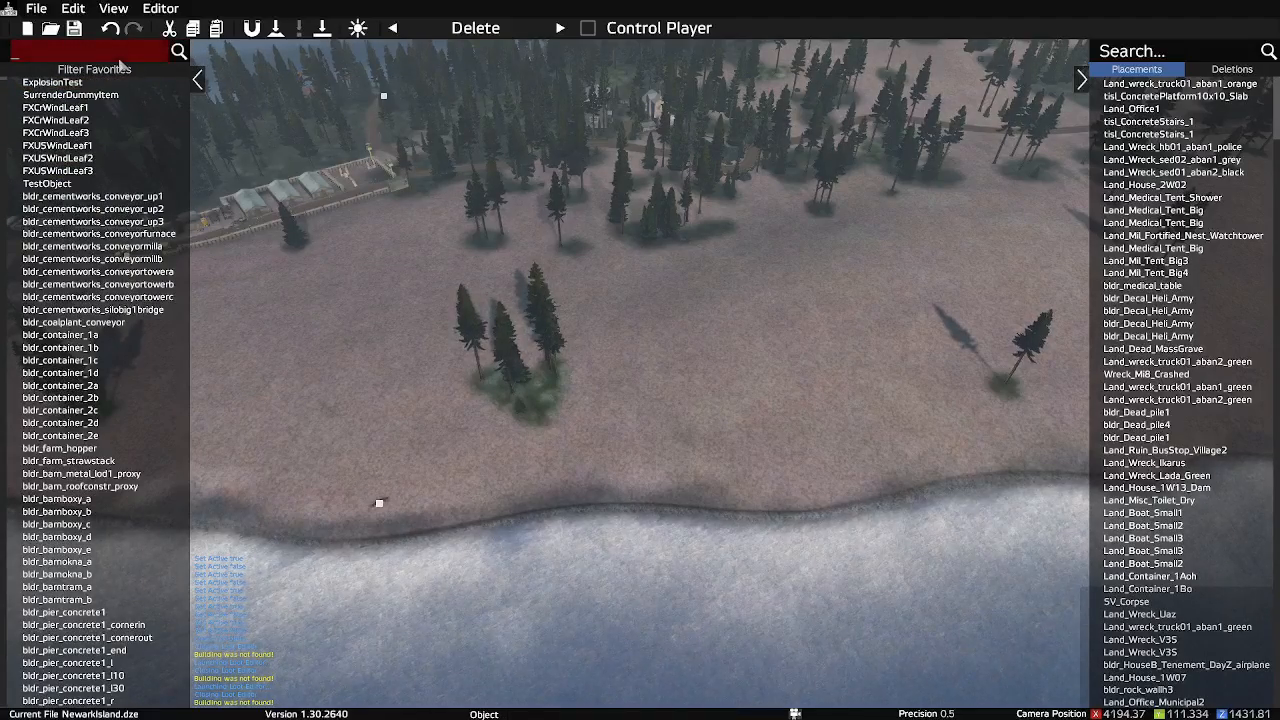
pyautogui.write('ruin')
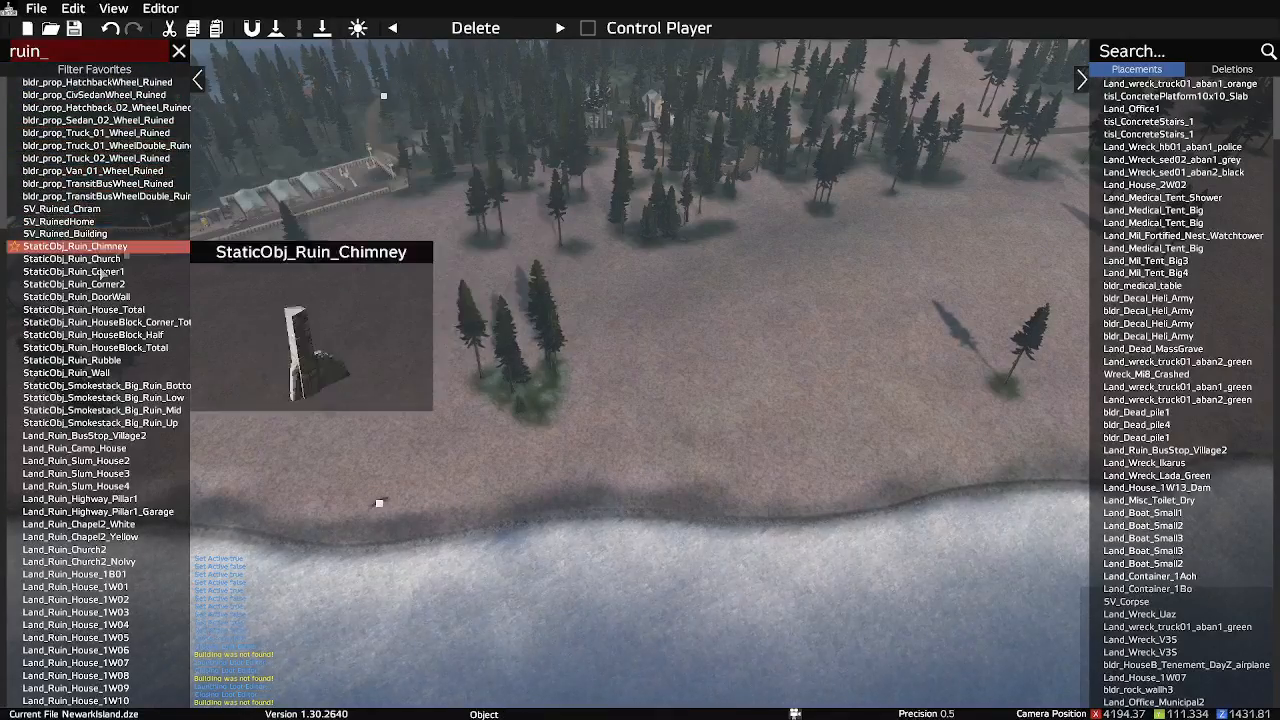
pyautogui.scroll(-5, 97, 465)
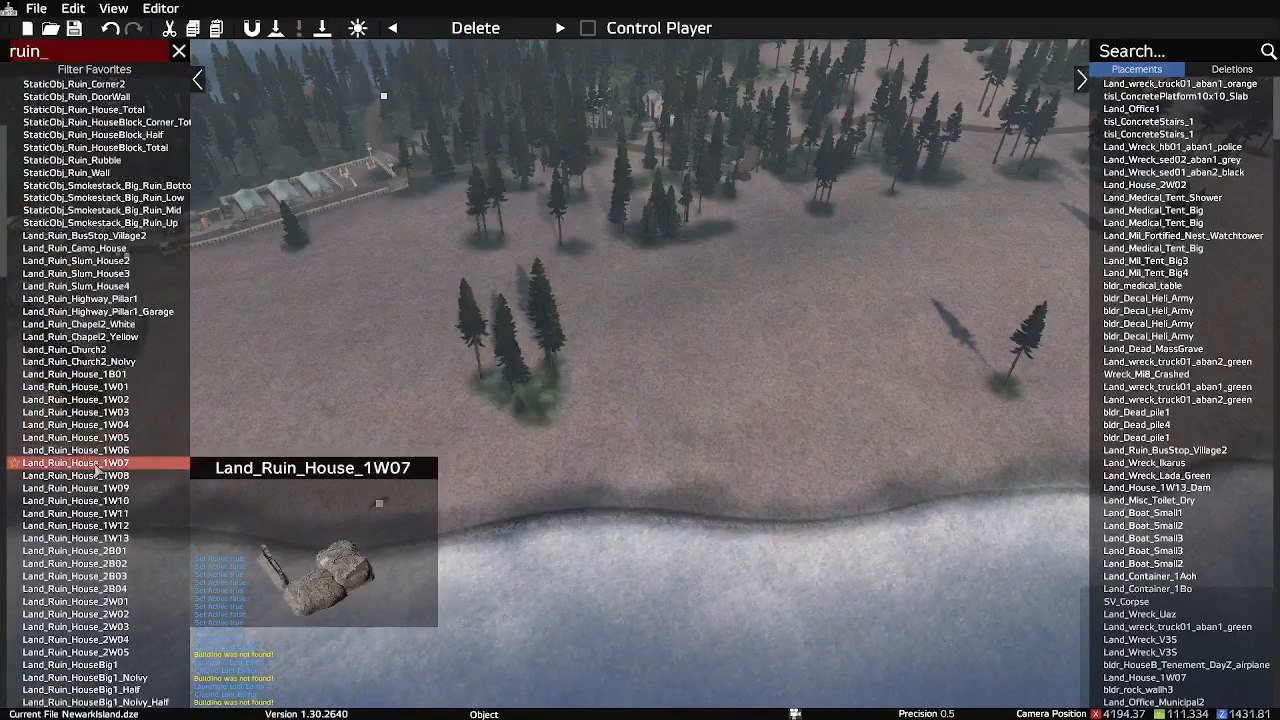
pyautogui.scroll(-3, 104, 465)
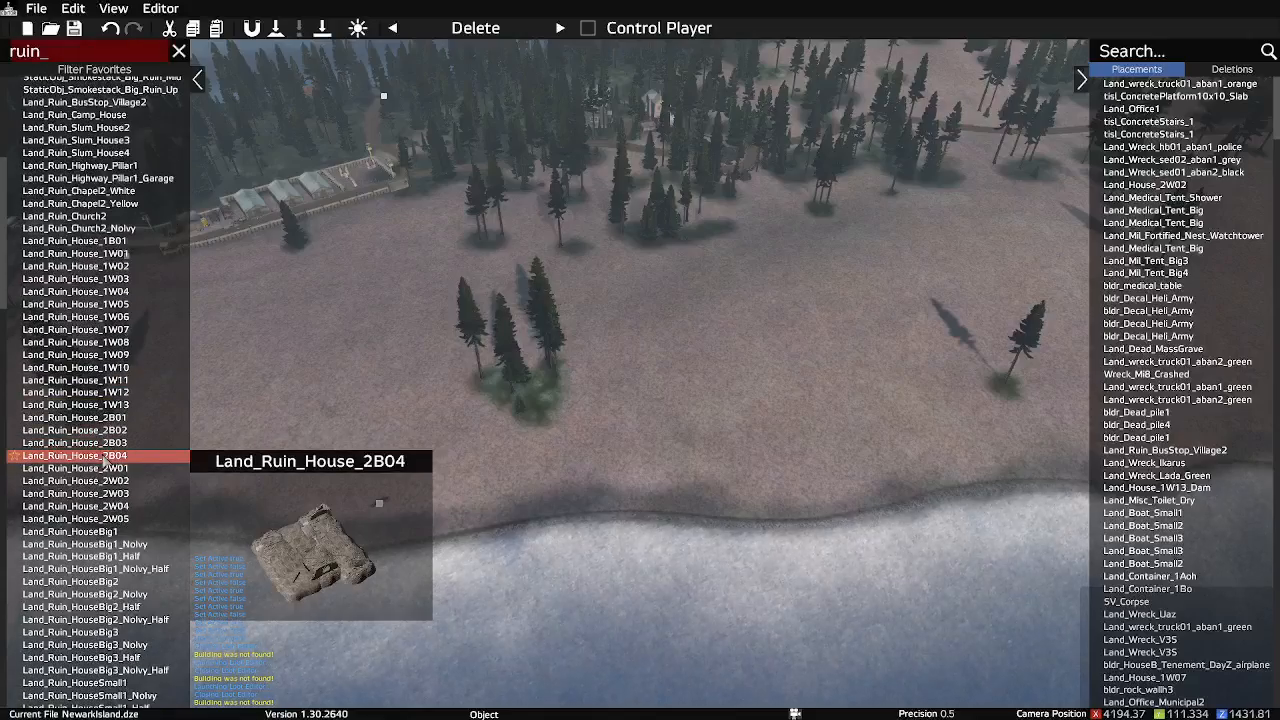
pyautogui.scroll(-3, 112, 487)
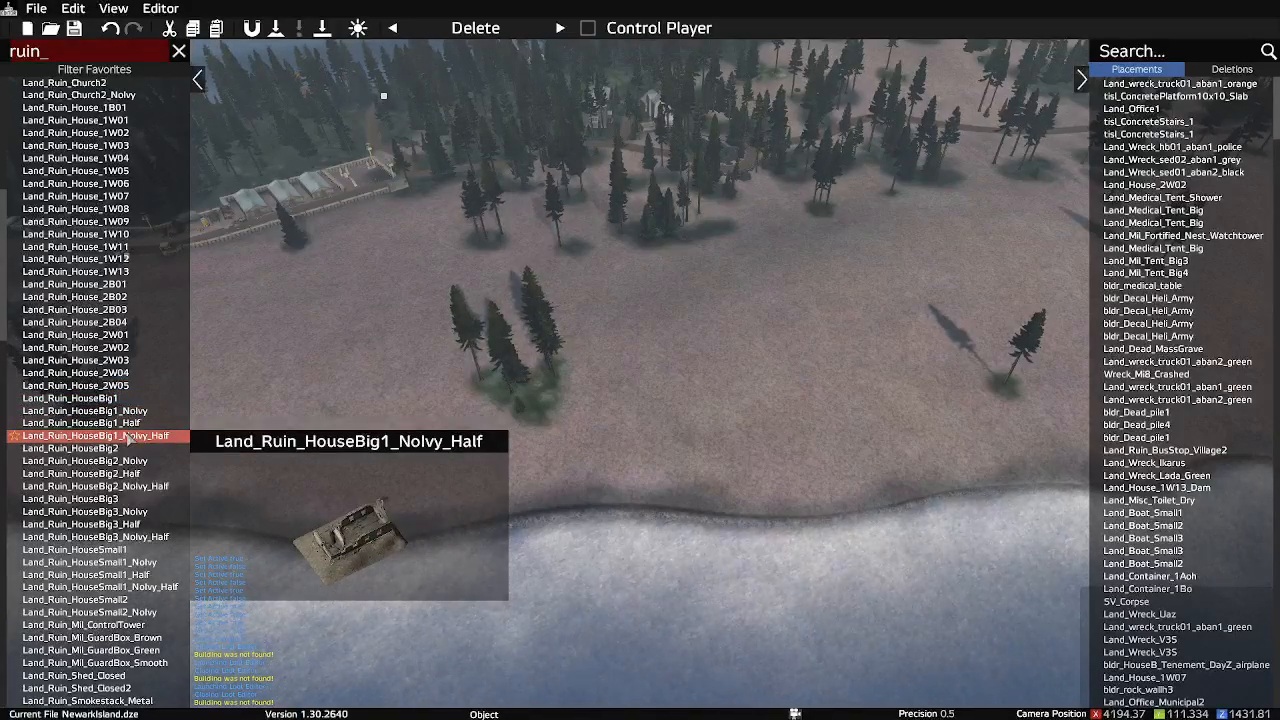
pyautogui.moveTo(130, 437); pyautogui.dragTo(798, 247)
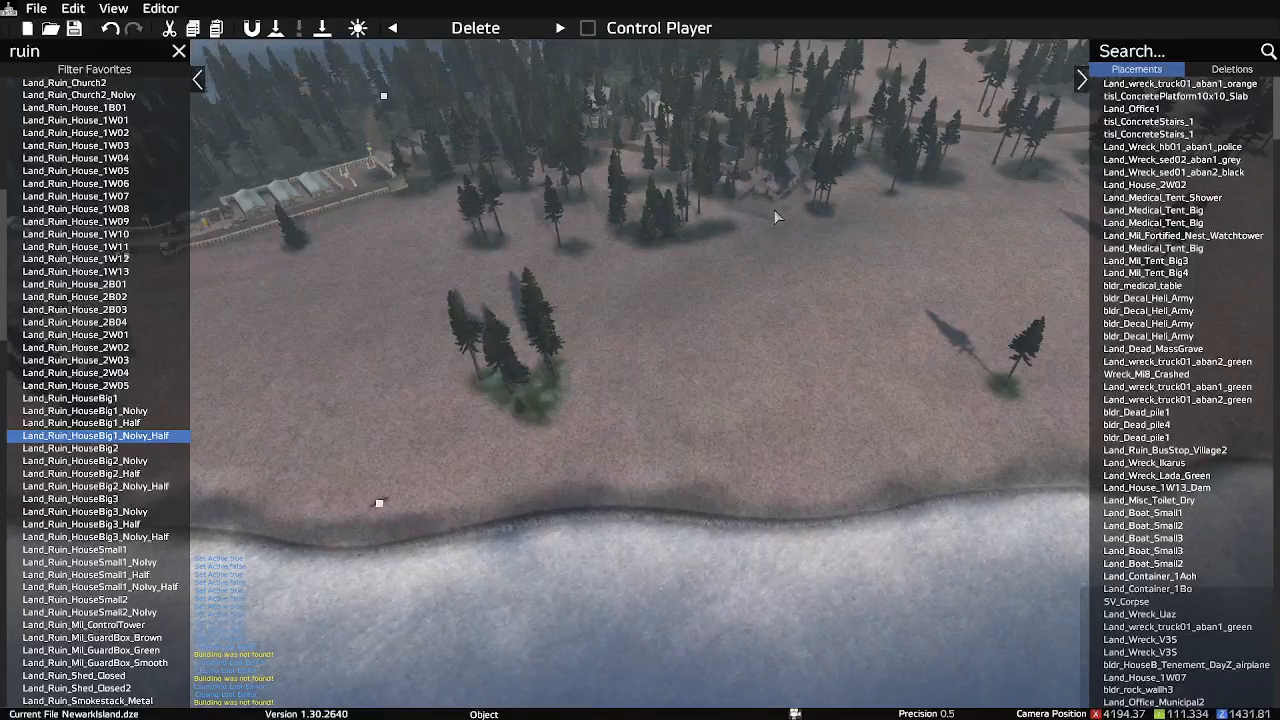
# Adjust the ruined house among the trees near the bend of the dirt road and lower it into the ground
pyautogui.press('w')
pyautogui.moveTo(776, 210); pyautogui.dragTo(1128, 304, button='right')
pyautogui.press('w')
pyautogui.press('s')
pyautogui.press('s')
pyautogui.press('s')
pyautogui.press('a')
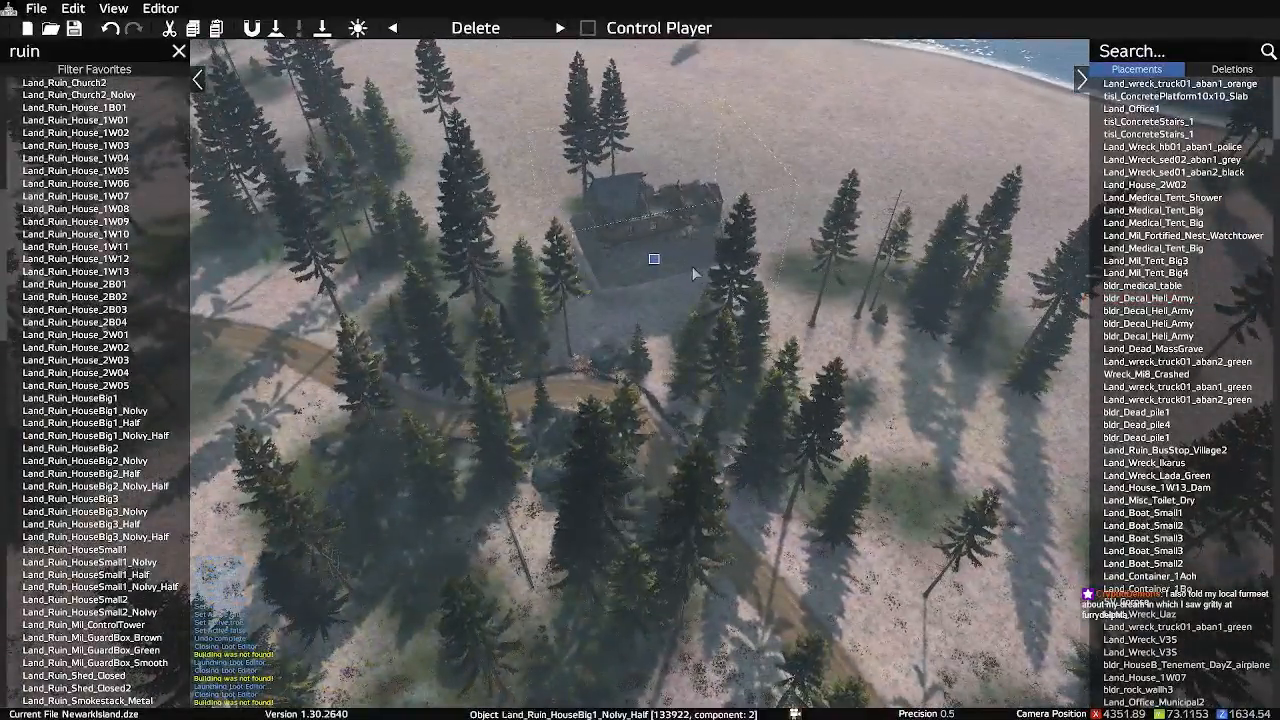
pyautogui.moveTo(692, 266)
pyautogui.mouseDown(button='right')
pyautogui.moveTo(618, 275)
pyautogui.moveTo(606, 228)
pyautogui.moveTo(723, 282)
pyautogui.moveTo(848, 316)
pyautogui.moveTo(935, 297)
pyautogui.moveTo(884, 291)
pyautogui.mouseUp(button='right')
pyautogui.press('d')
pyautogui.press('d')
pyautogui.press('s')
pyautogui.press('a')
pyautogui.moveTo(310, 535)
pyautogui.mouseDown()
pyautogui.moveTo(651, 366)
pyautogui.moveTo(673, 375)
pyautogui.moveTo(652, 381)
pyautogui.moveTo(678, 404)
pyautogui.moveTo(702, 391)
pyautogui.moveTo(730, 325)
pyautogui.moveTo(718, 245)
pyautogui.moveTo(683, 184)
pyautogui.moveTo(640, 176)
pyautogui.mouseUp()
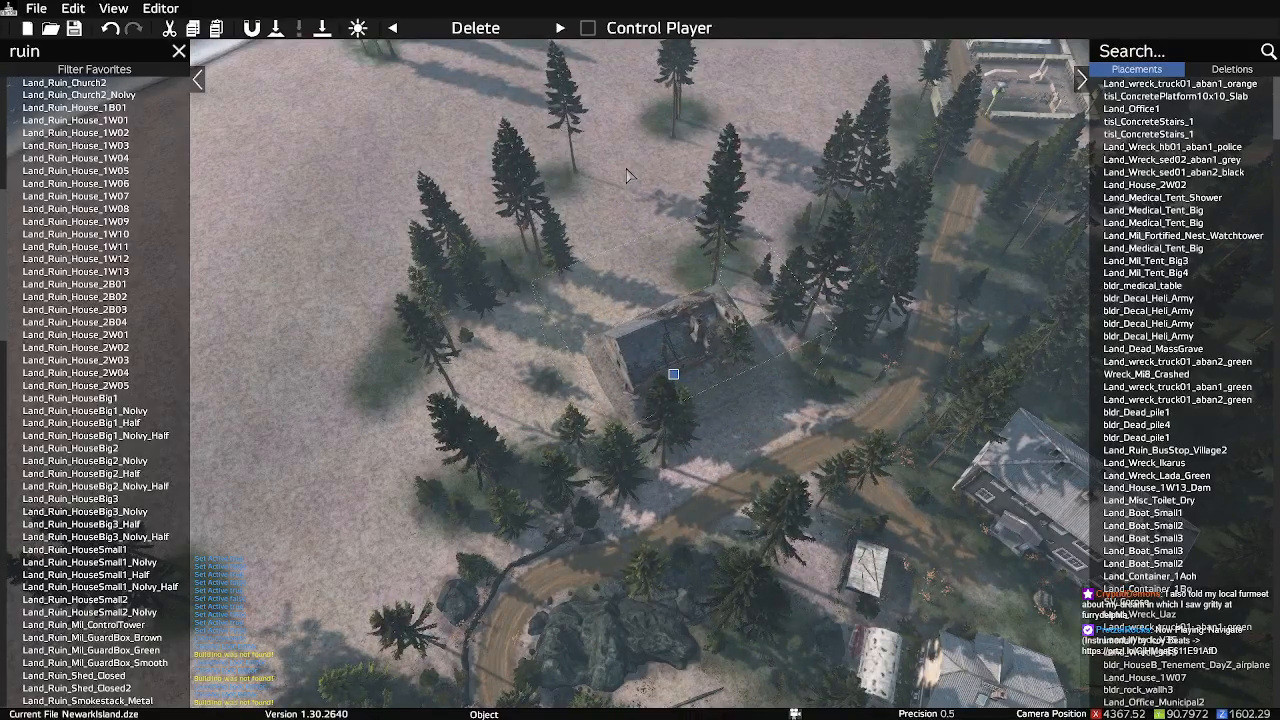
pyautogui.moveTo(676, 377); pyautogui.dragTo(677, 404)
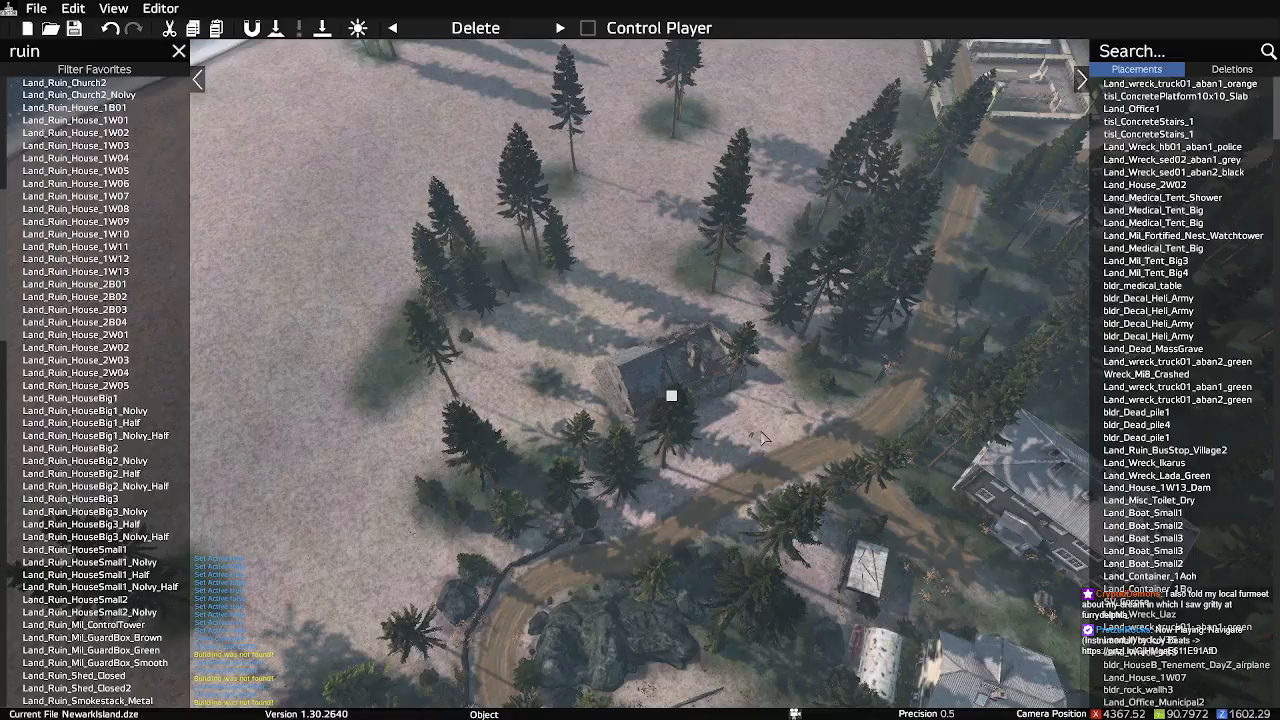
# Walk around and through the ruined house as the player character to examine its walls, rubble and interior, and return to the editor view
pyautogui.press('x')
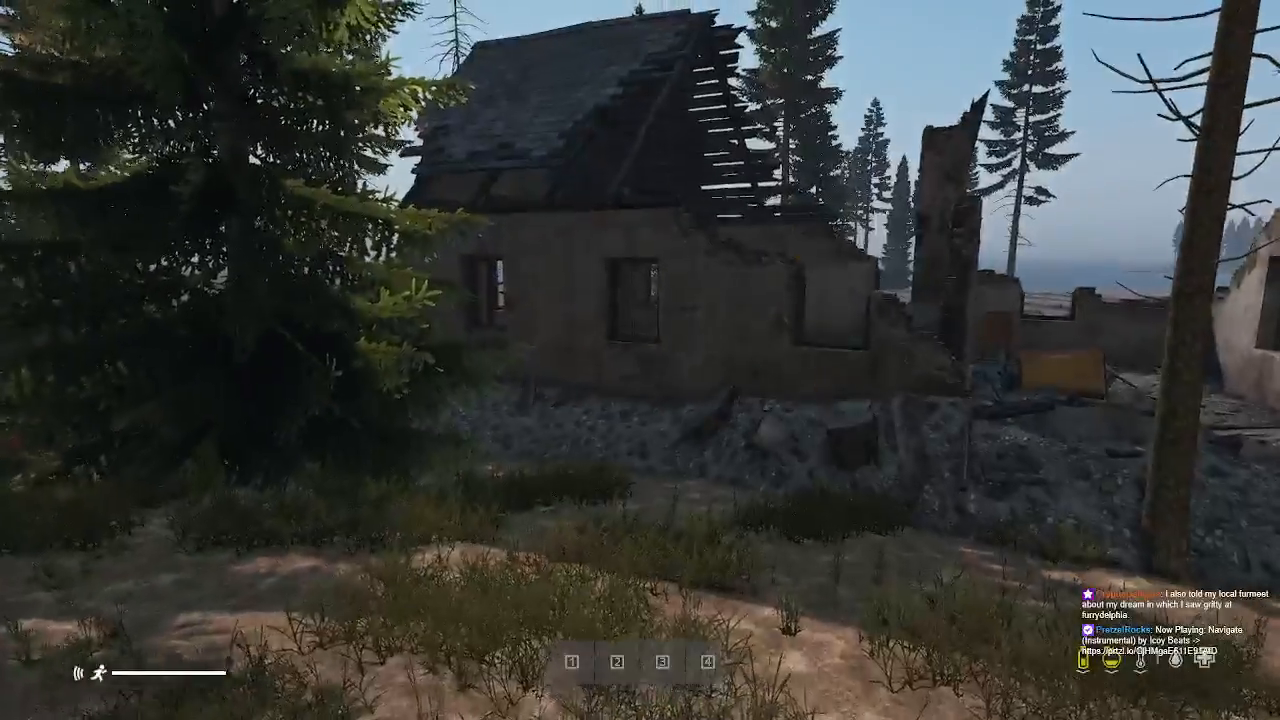
pyautogui.press('w')
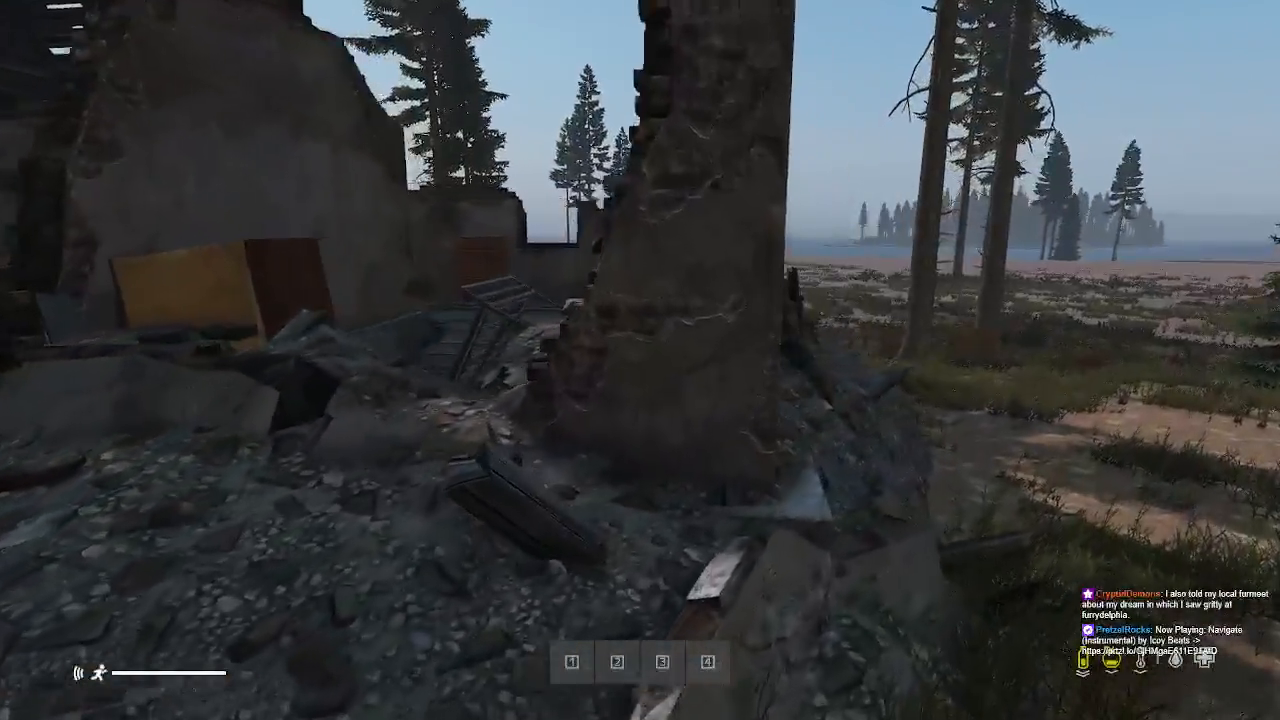
pyautogui.press('w')
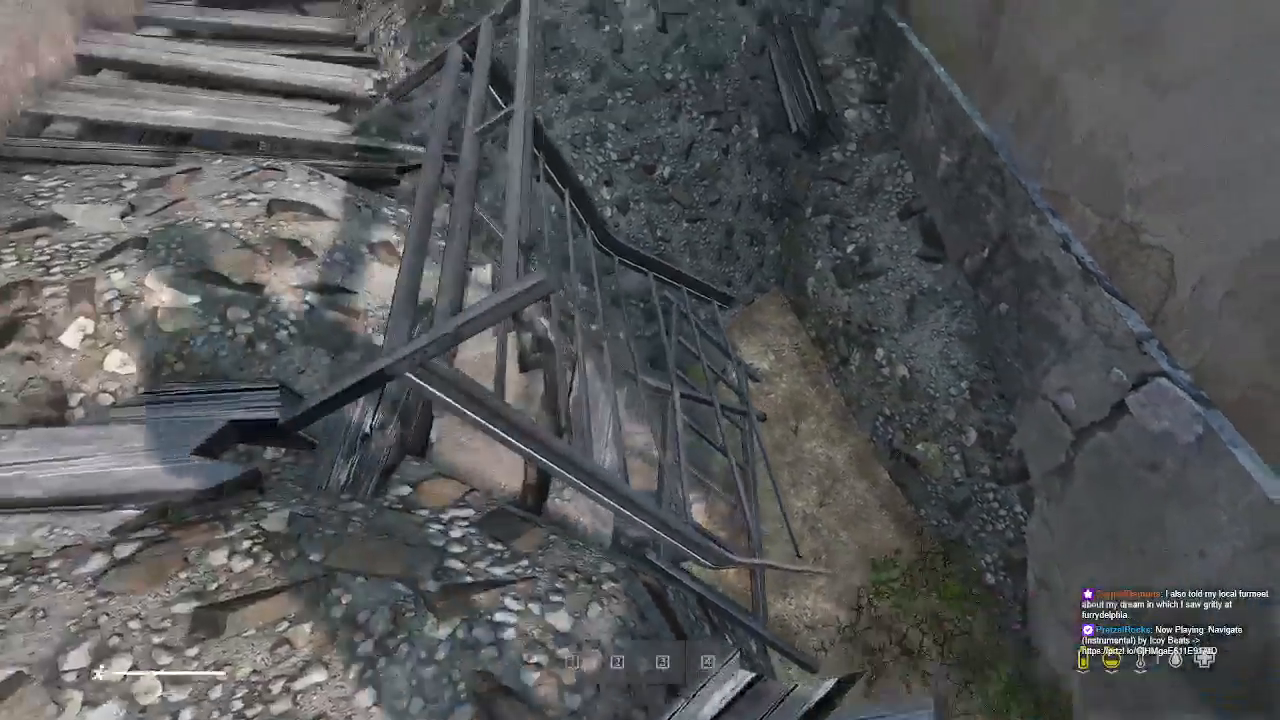
pyautogui.press('w')
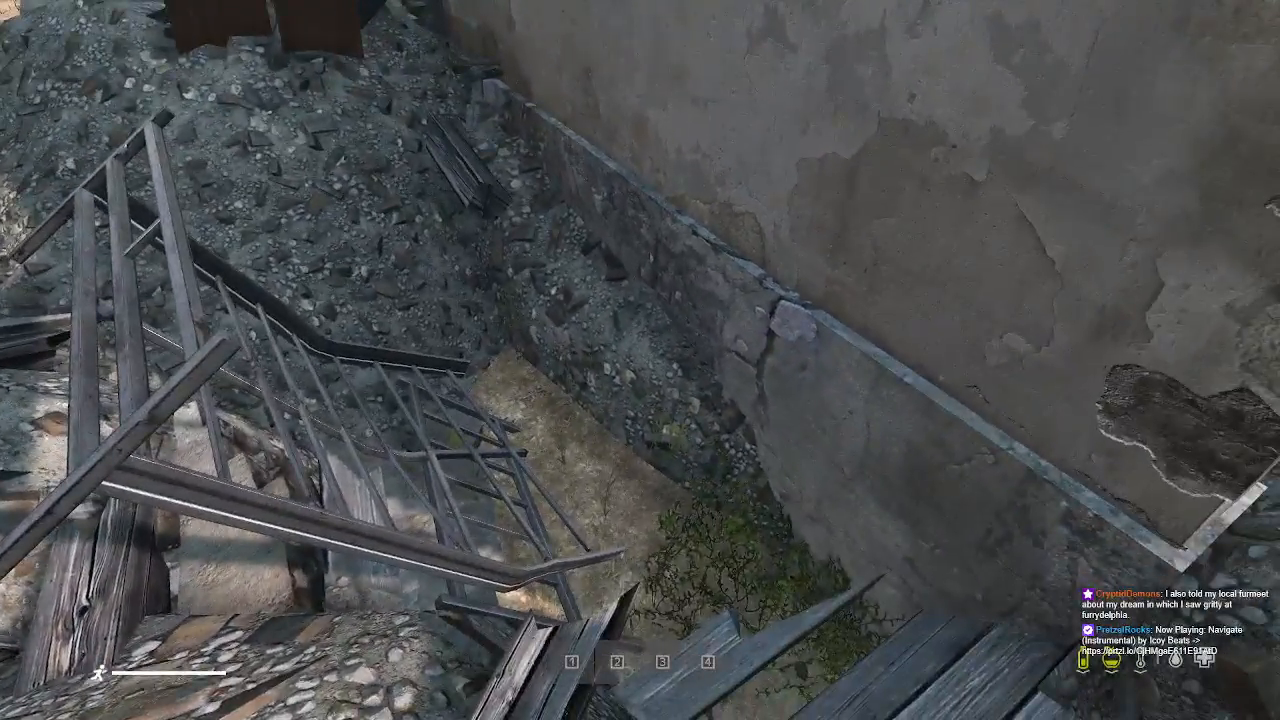
pyautogui.press('w')
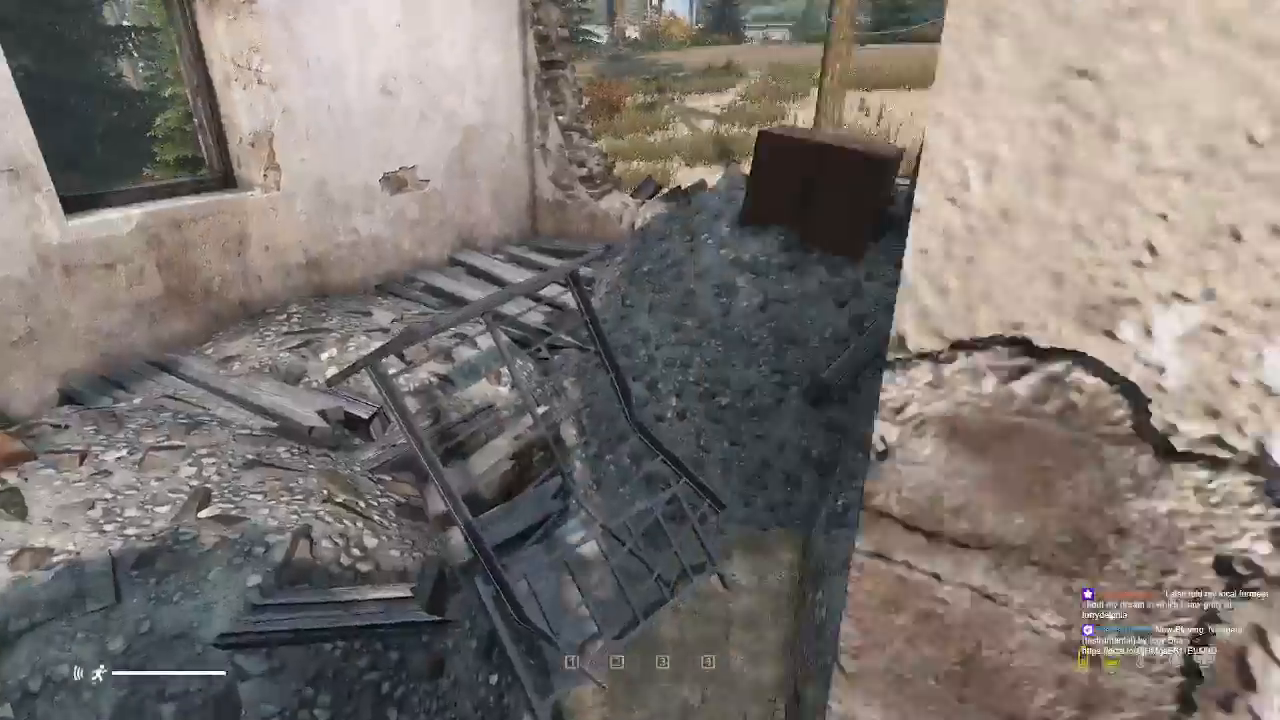
pyautogui.press('w')
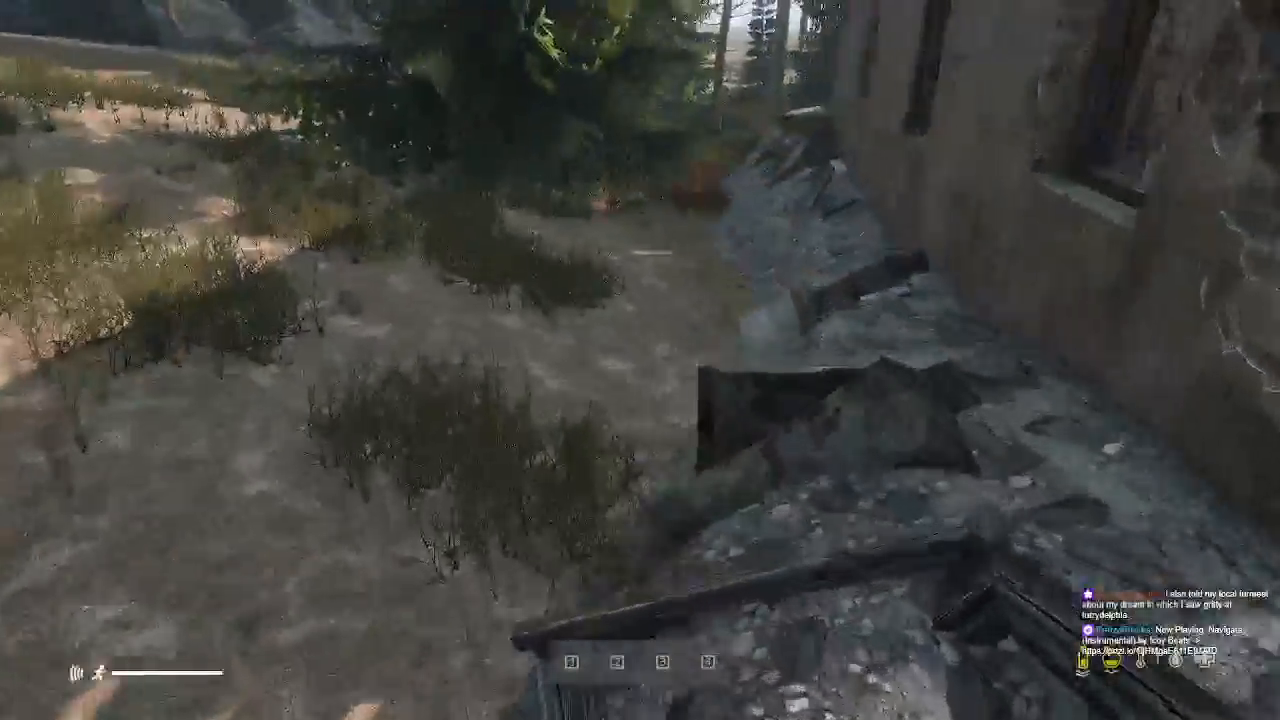
pyautogui.press('p')
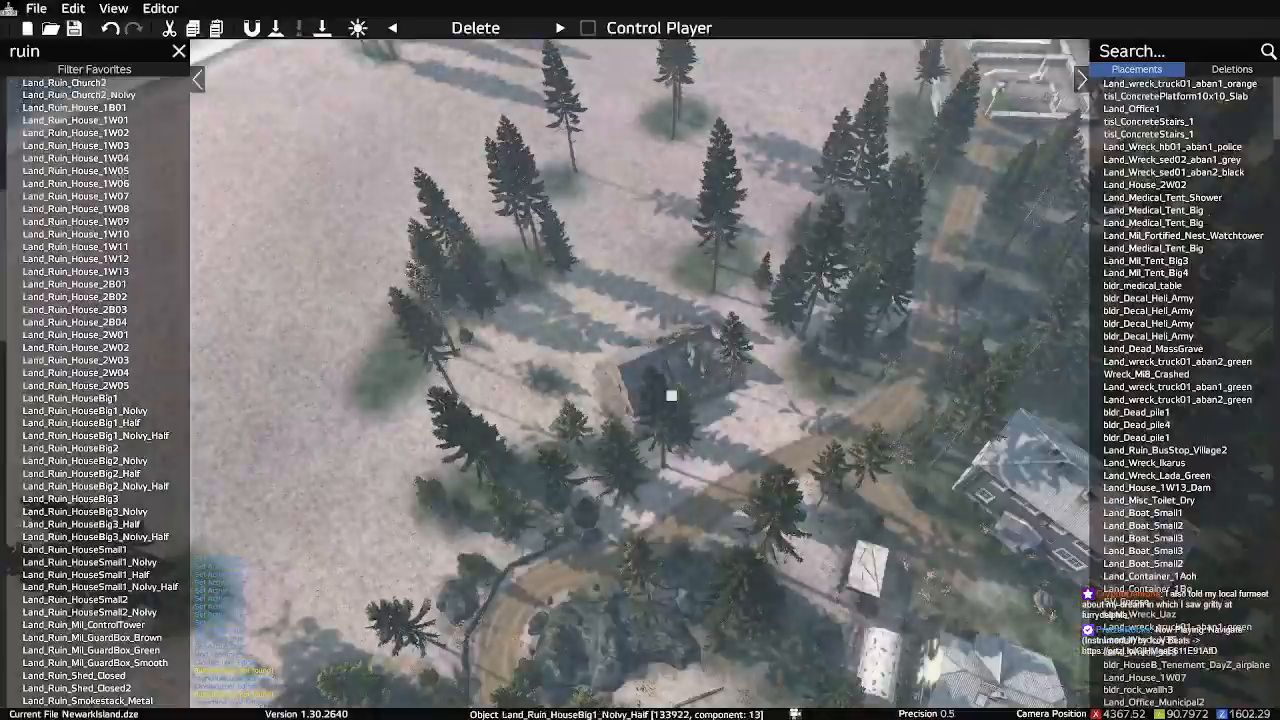
# Lower the Land_Ruin_HouseBig1_NoIvy_Half ruin slightly further so its rubble base sinks into the forest floor
pyautogui.press('w')
pyautogui.press('w')
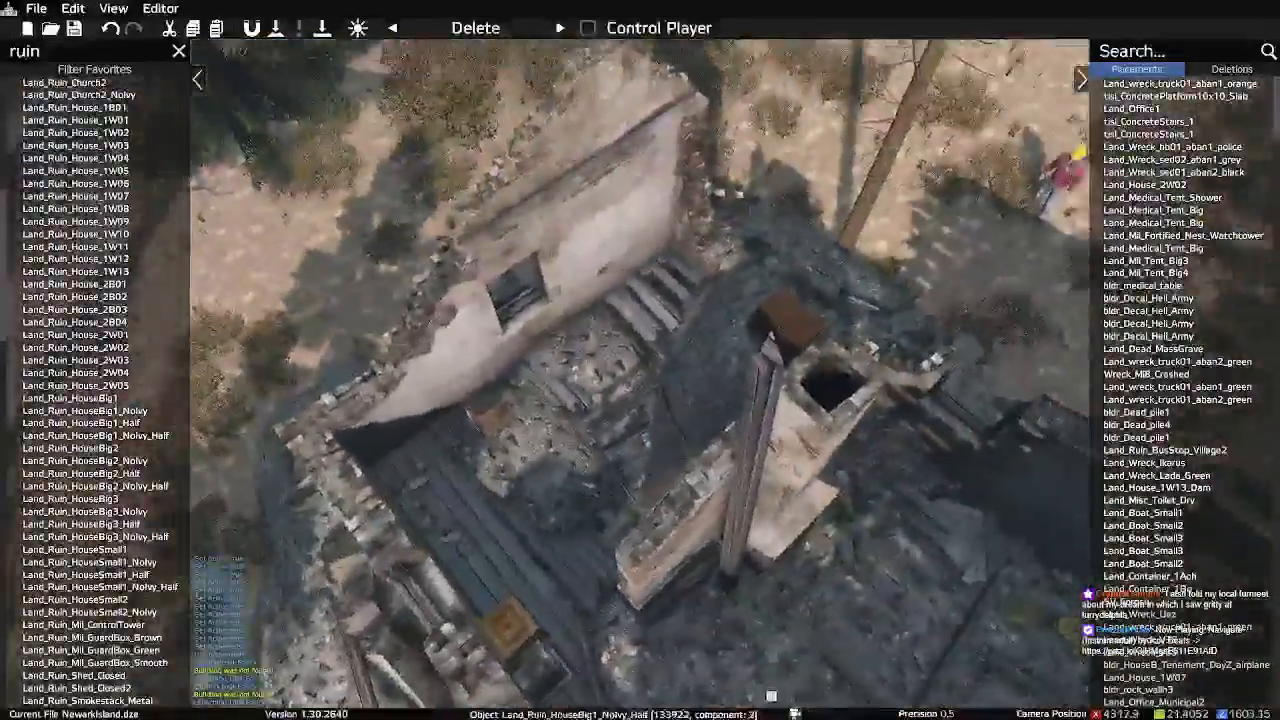
pyautogui.press('s')
pyautogui.press('d')
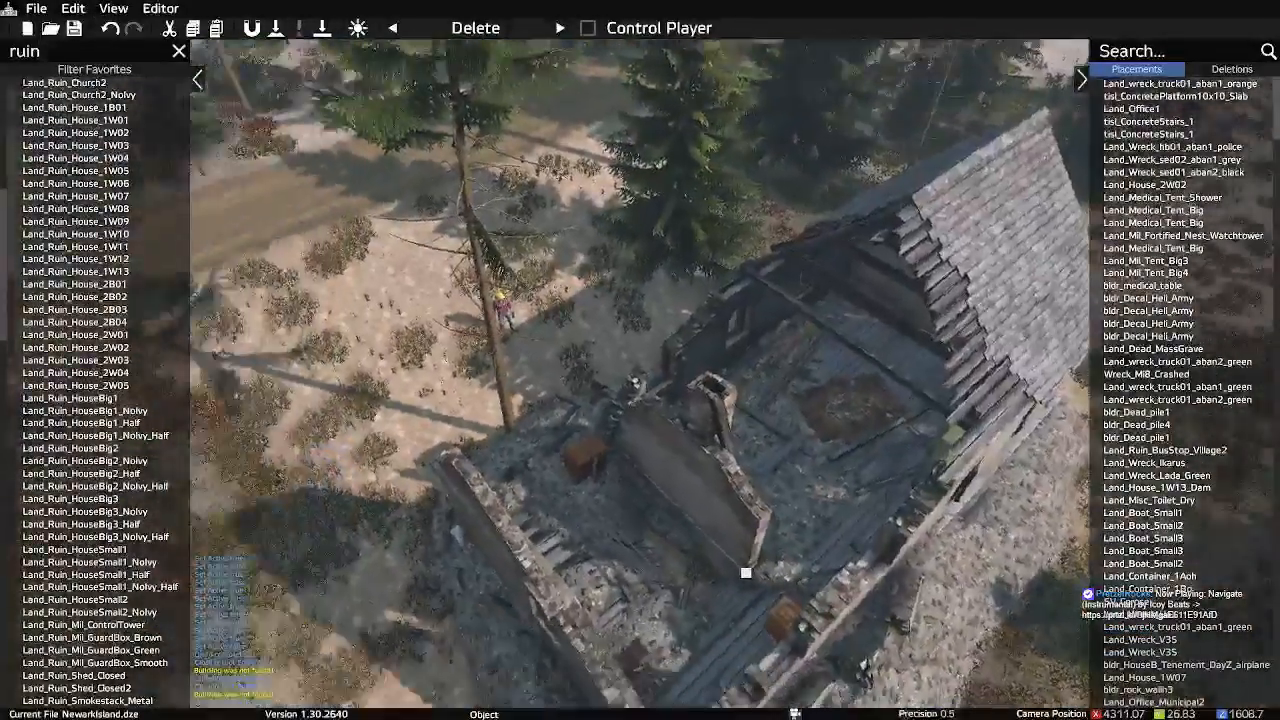
pyautogui.moveTo(640, 360); pyautogui.dragTo(641, 394, button='right')
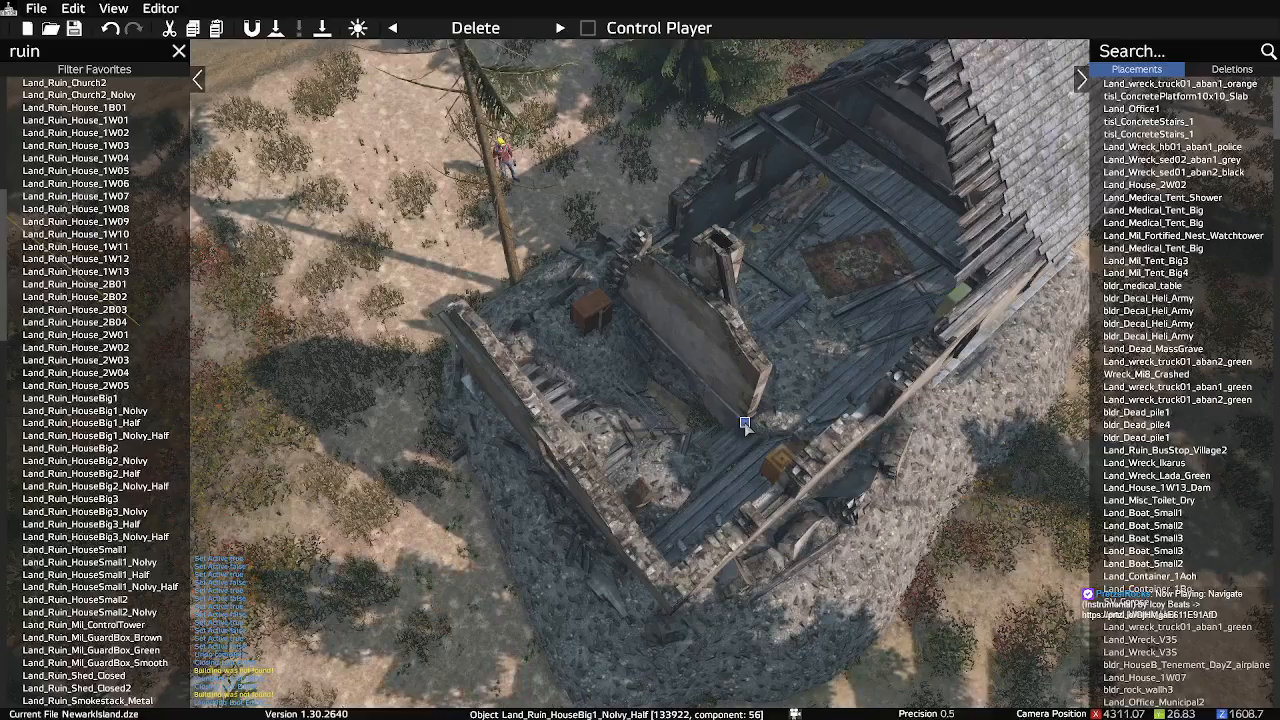
pyautogui.moveTo(744, 426); pyautogui.dragTo(740, 432, button='right')
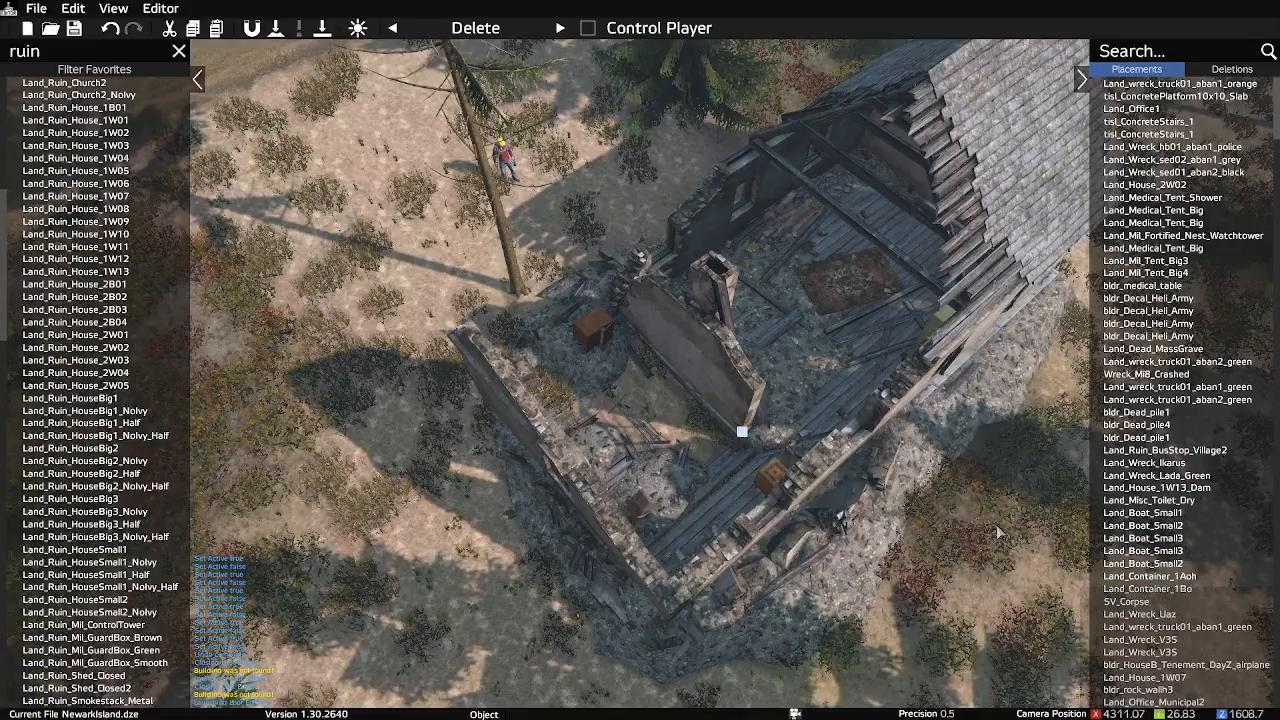
# Place Land_Ruin_HouseBig2_NoIvy on the open ground by the trees, near the first ruin and the bend of the dirt road
pyautogui.press('a')
pyautogui.moveTo(712, 480); pyautogui.dragTo(757, 427, button='right')
pyautogui.press('s')
pyautogui.press('w')
pyautogui.press('w')
pyautogui.press('w')
pyautogui.press('s')
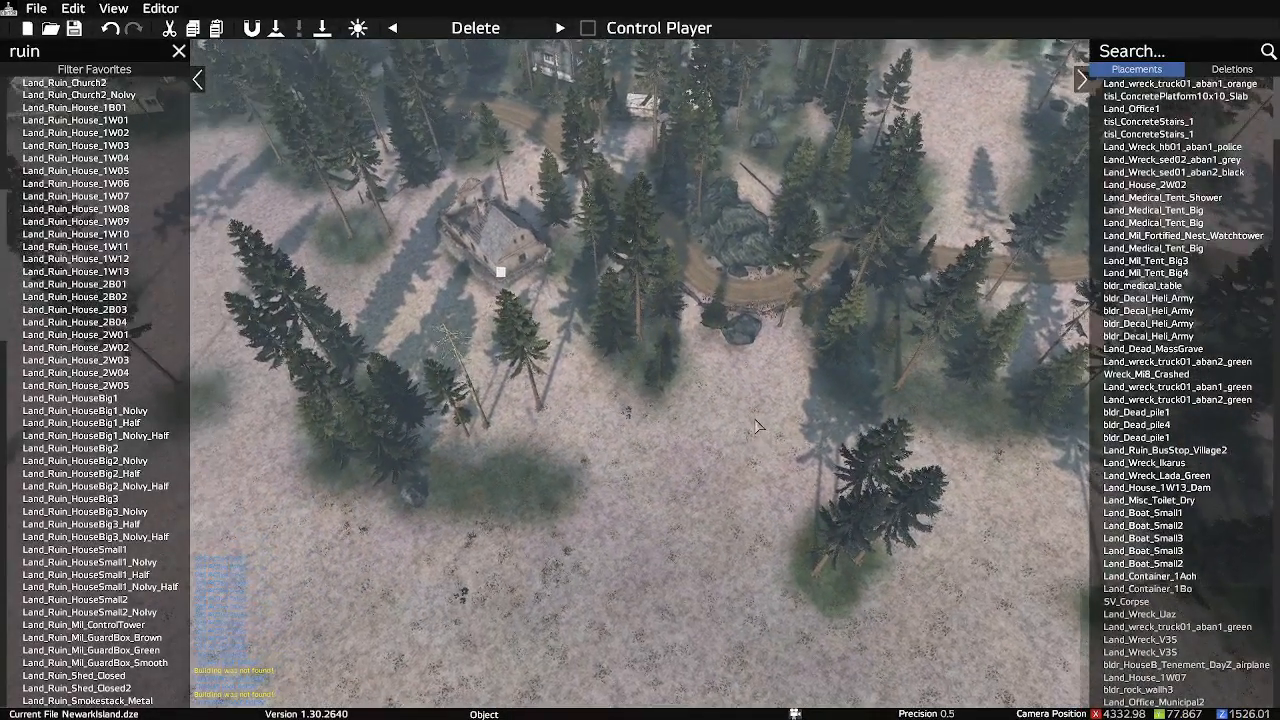
pyautogui.scroll(-4, 86, 352)
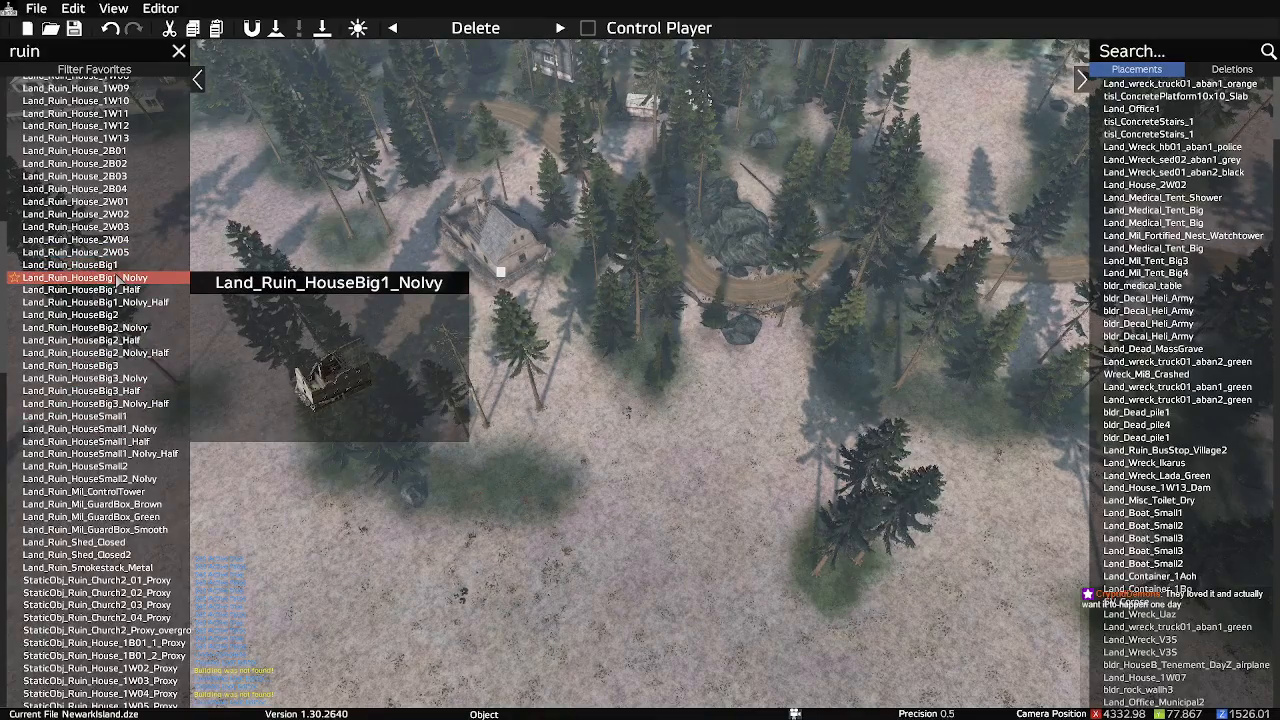
pyautogui.click(115, 328)
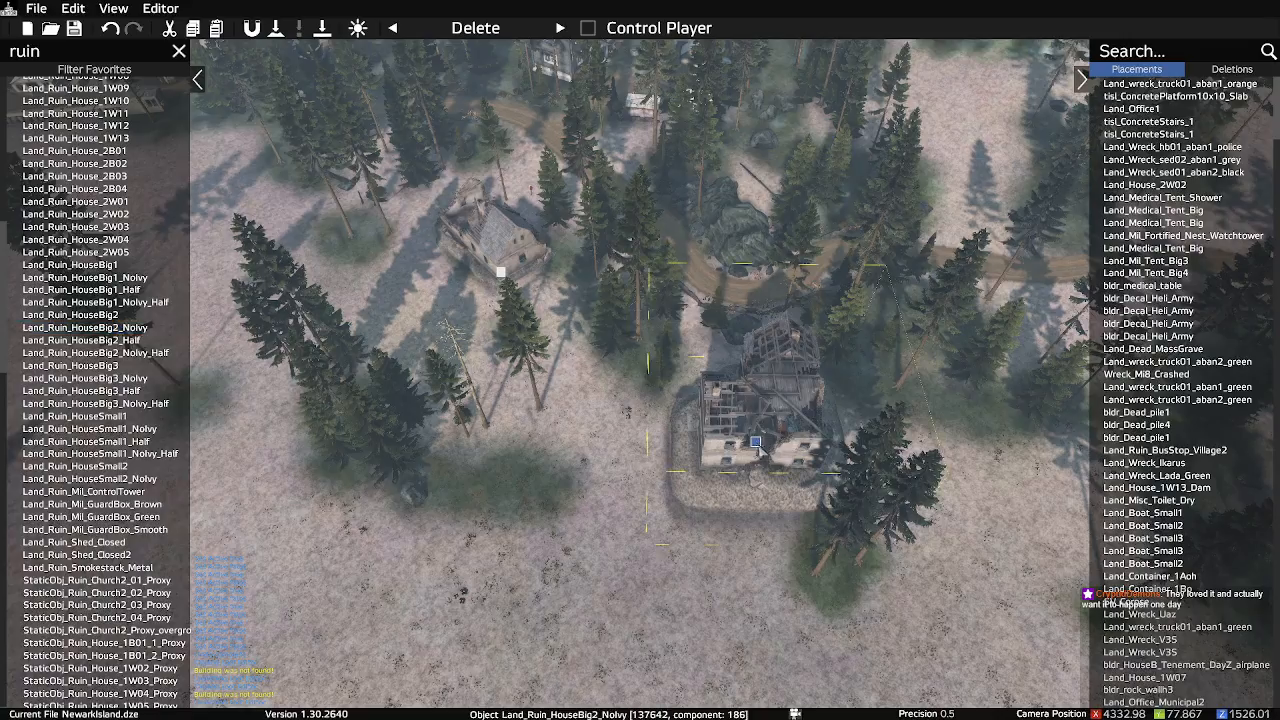
# Lower the Land_Ruin_HouseBig2_NoIvy building until its surrounding rubble mound is sunk into the ground
pyautogui.press('w')
pyautogui.moveTo(806, 523); pyautogui.dragTo(1104, 490, button='right')
pyautogui.press('w')
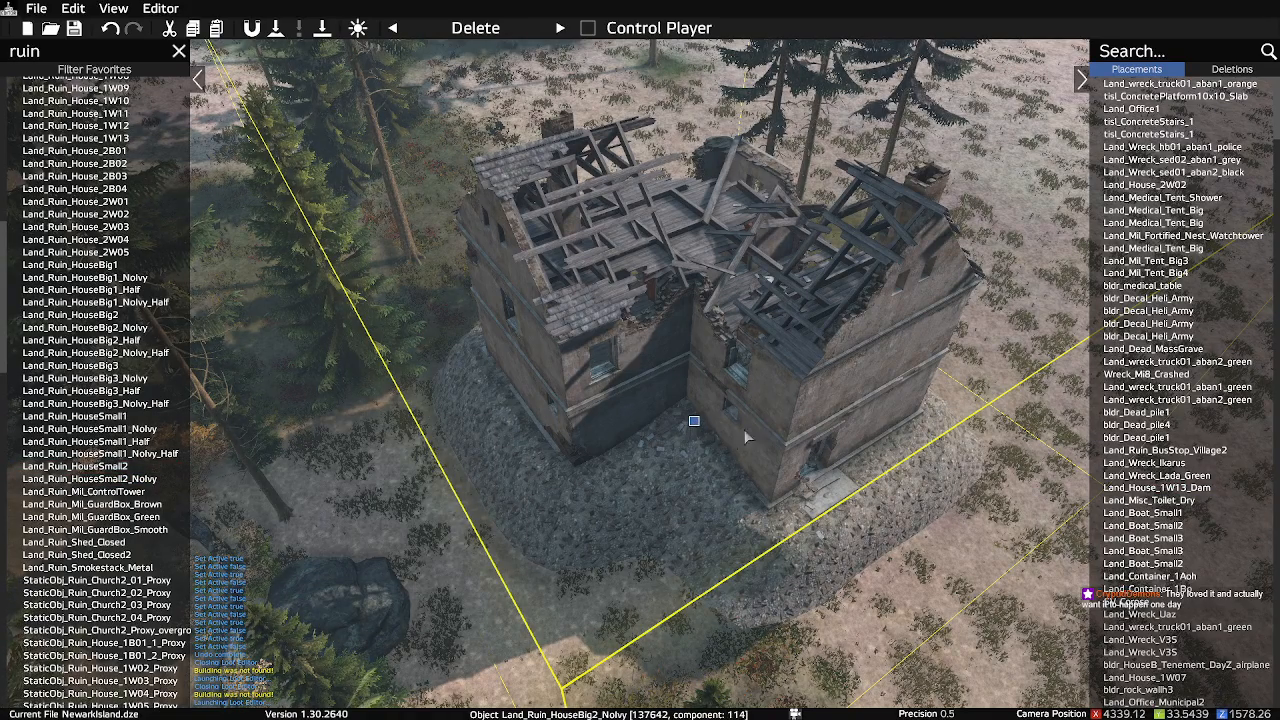
pyautogui.keyDown('alt'); pyautogui.moveTo(694, 420); pyautogui.dragTo(697, 480); pyautogui.keyUp('alt')
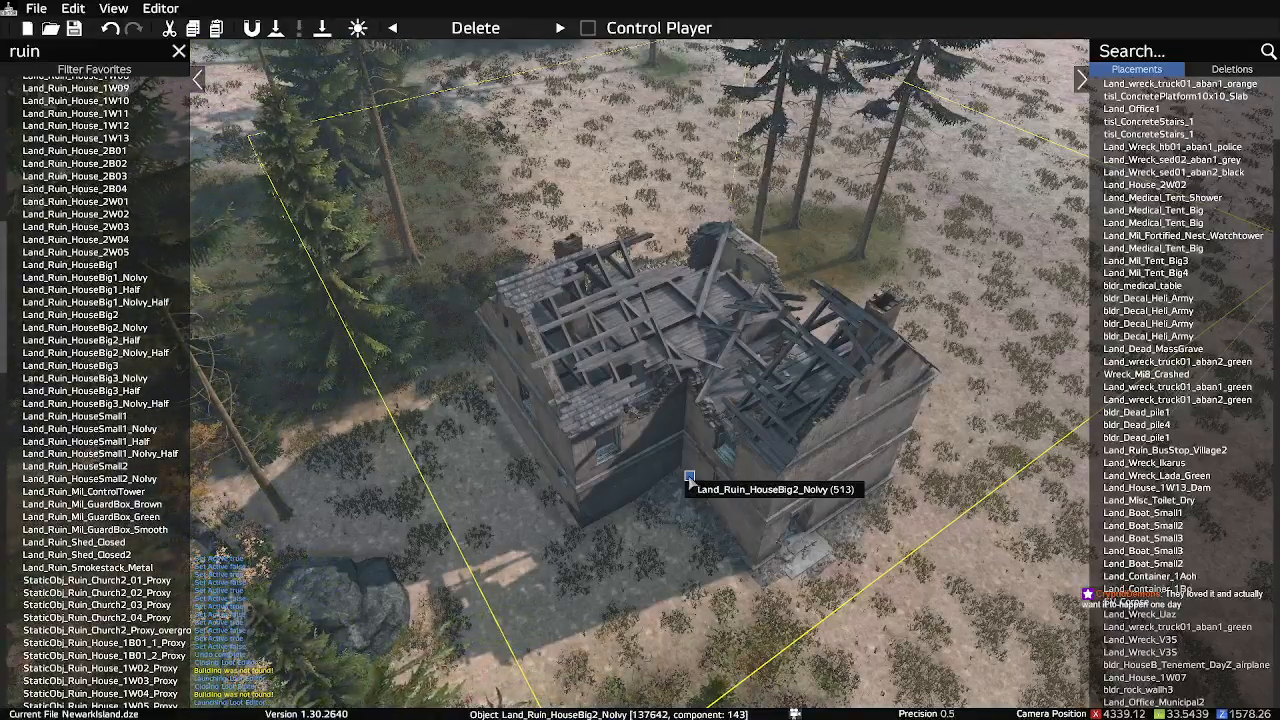
# Shift the two-storey ruin slightly across the open ground beside the trees
pyautogui.press('w')
pyautogui.moveTo(920, 521); pyautogui.dragTo(757, 417, button='right')
pyautogui.press('s')
pyautogui.press('d')
pyautogui.moveTo(996, 524); pyautogui.dragTo(1011, 498, button='right')
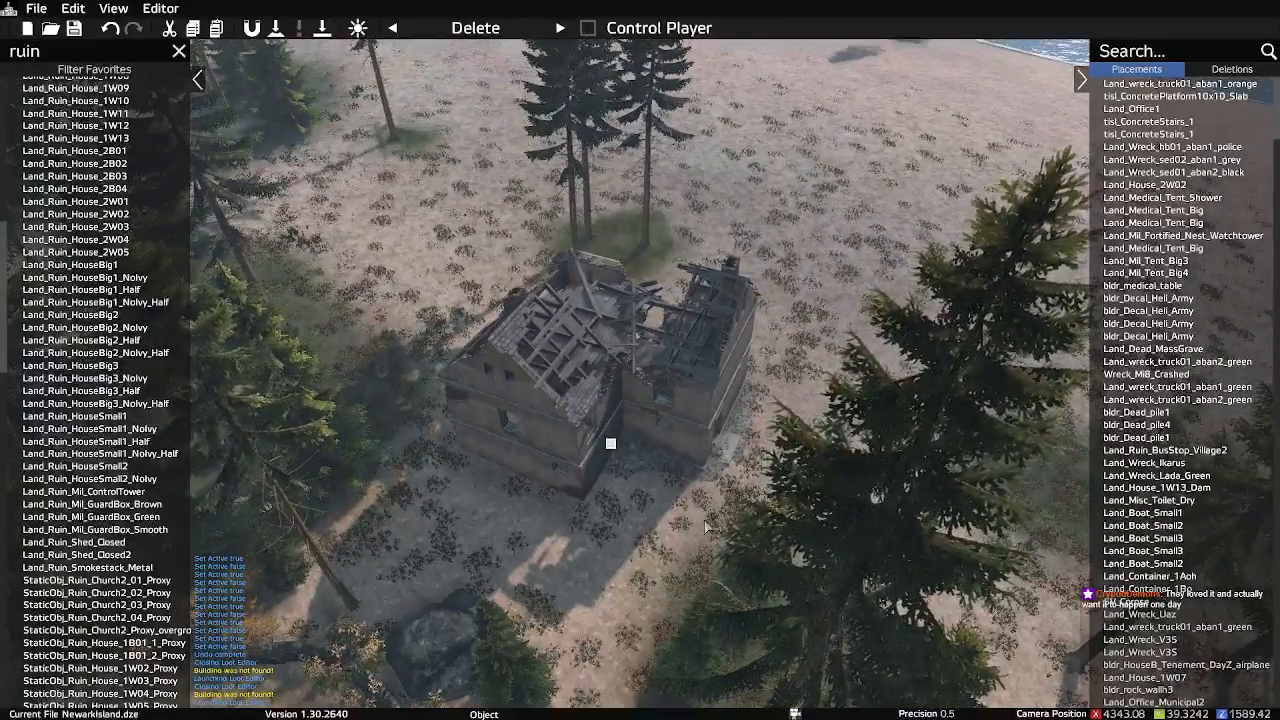
pyautogui.moveTo(612, 450); pyautogui.dragTo(612, 425)
# Turn on surface alignment, sink the two-storey ruin's rubble mound into the sloping ground and check its walls from several sides
pyautogui.press('w')
pyautogui.moveTo(760, 455); pyautogui.dragTo(532, 408, button='right')
pyautogui.press('w')
pyautogui.press('s')
pyautogui.press('a')
pyautogui.press('s')
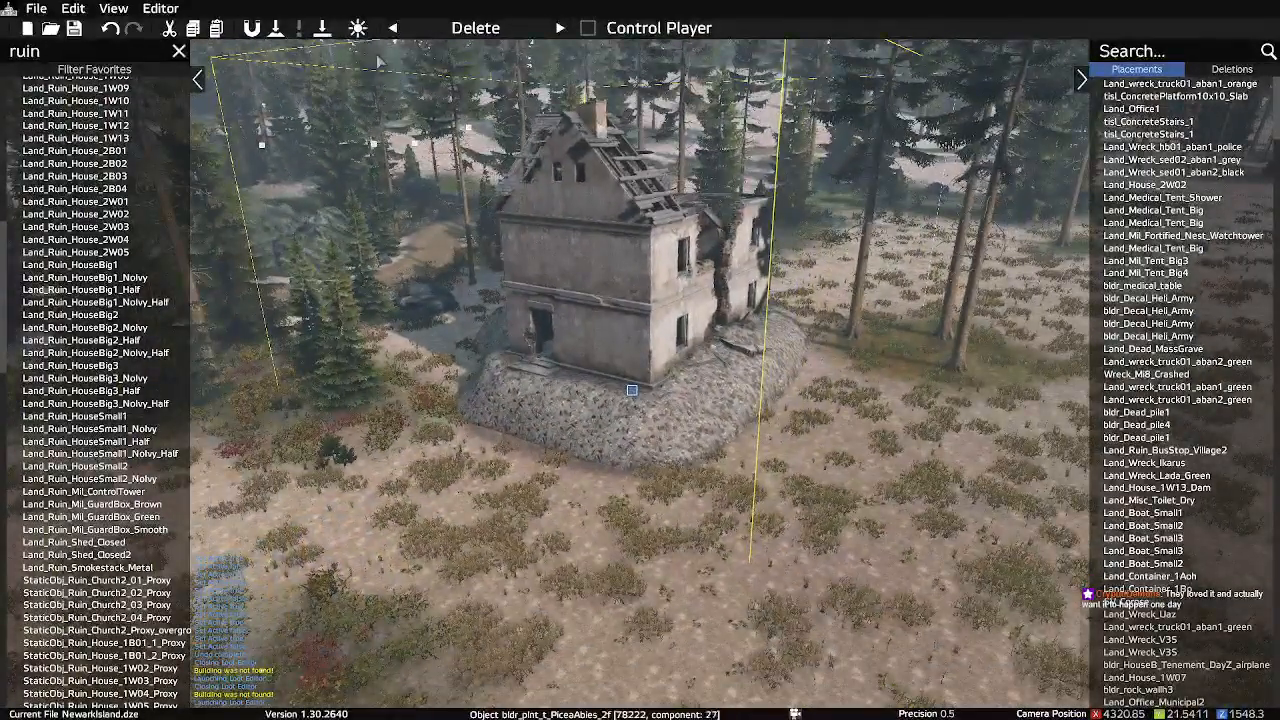
pyautogui.moveTo(631, 394); pyautogui.dragTo(598, 450)
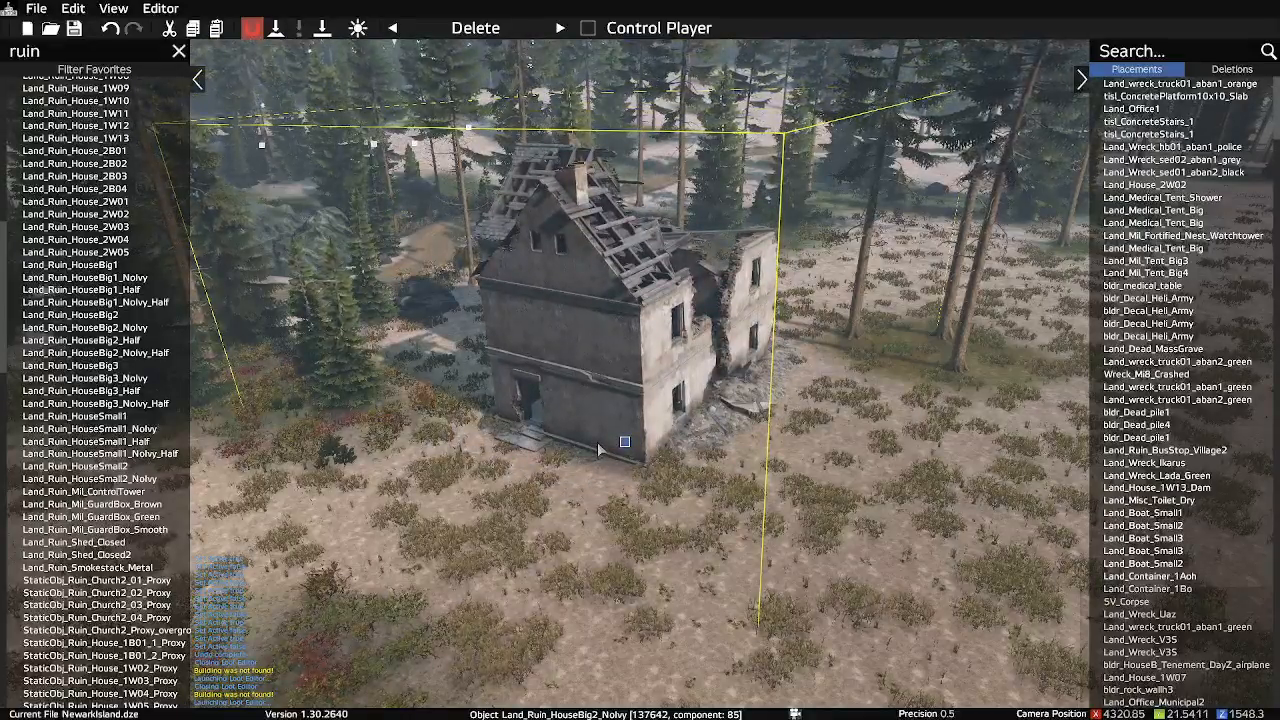
pyautogui.press('w')
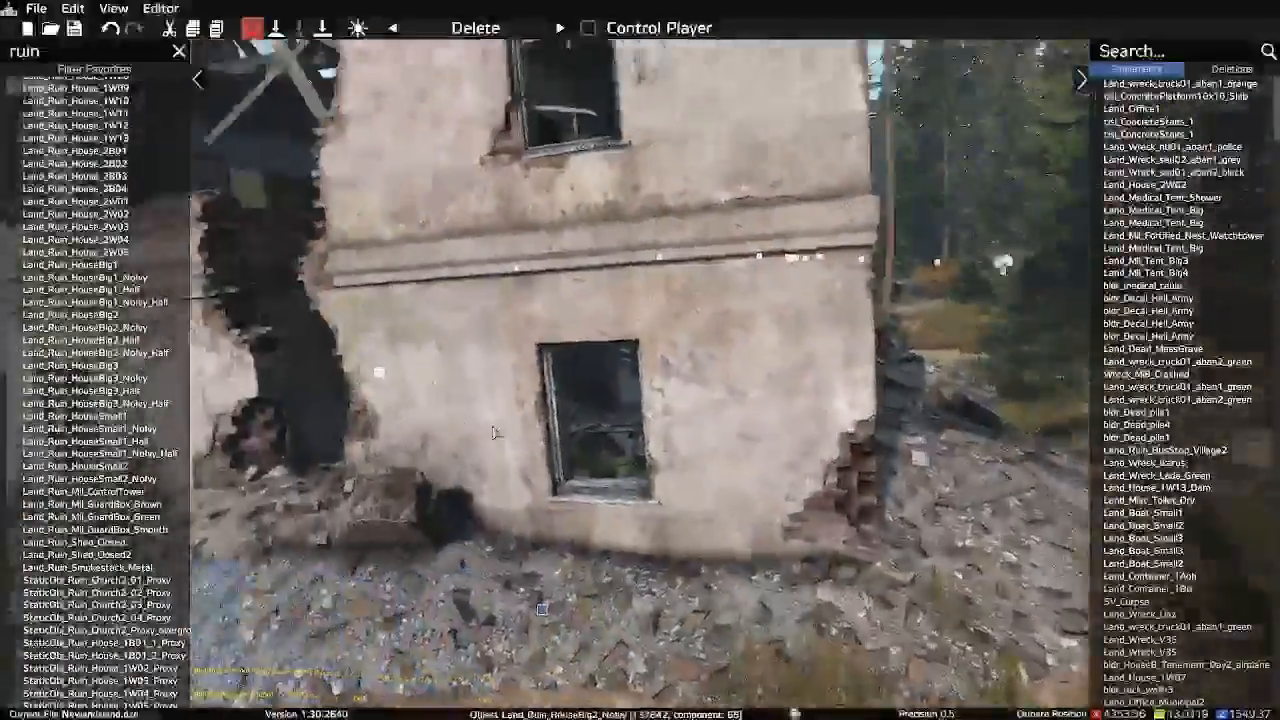
pyautogui.press('d')
pyautogui.moveTo(493, 433)
pyautogui.mouseDown(button='right')
pyautogui.moveTo(439, 421)
pyautogui.moveTo(357, 431)
pyautogui.moveTo(452, 424)
pyautogui.moveTo(643, 462)
pyautogui.mouseUp(button='right')
pyautogui.press('s')
pyautogui.click(589, 466)
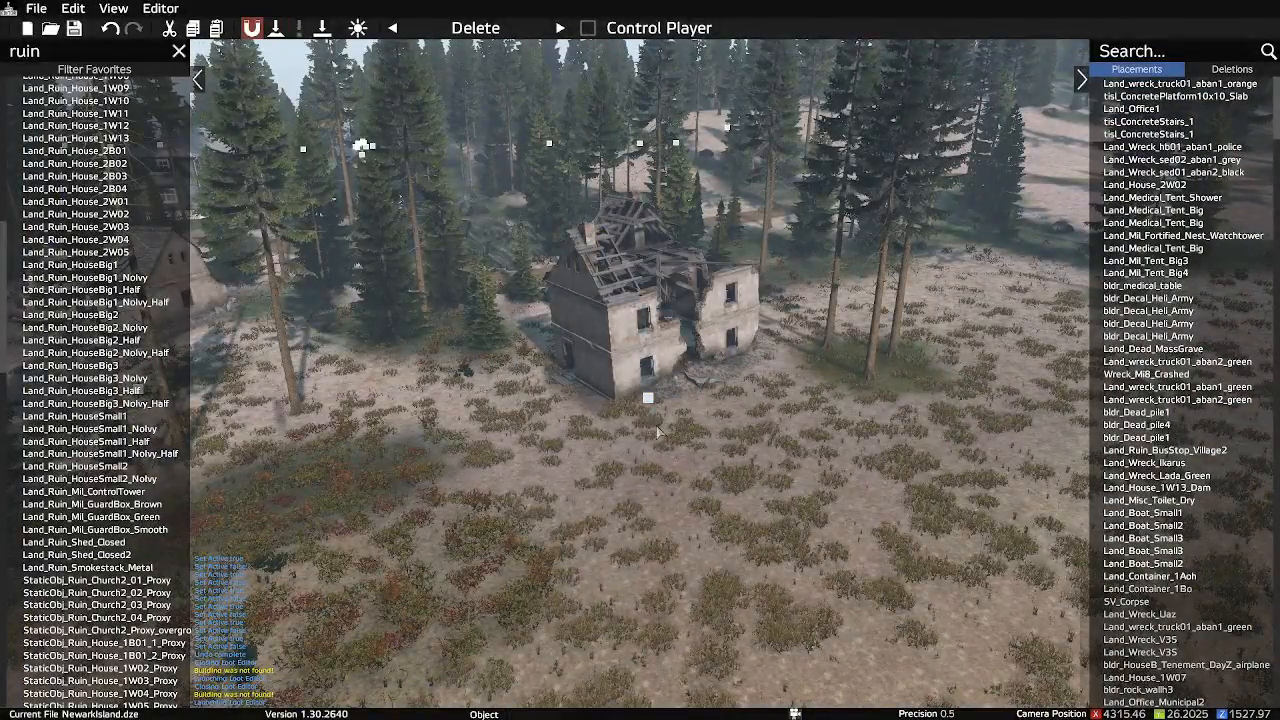
# Scout the forest edge, the dirt road and the nearby shore for another spot suitable for a ruin
pyautogui.press('a')
pyautogui.moveTo(715, 451); pyautogui.dragTo(832, 518, button='right')
pyautogui.press('s')
pyautogui.press('q')
pyautogui.press('a')
pyautogui.press('a')
pyautogui.press('s')
pyautogui.moveTo(600, 522); pyautogui.dragTo(776, 470, button='right')
pyautogui.press('a')
pyautogui.press('w')
pyautogui.press('a')
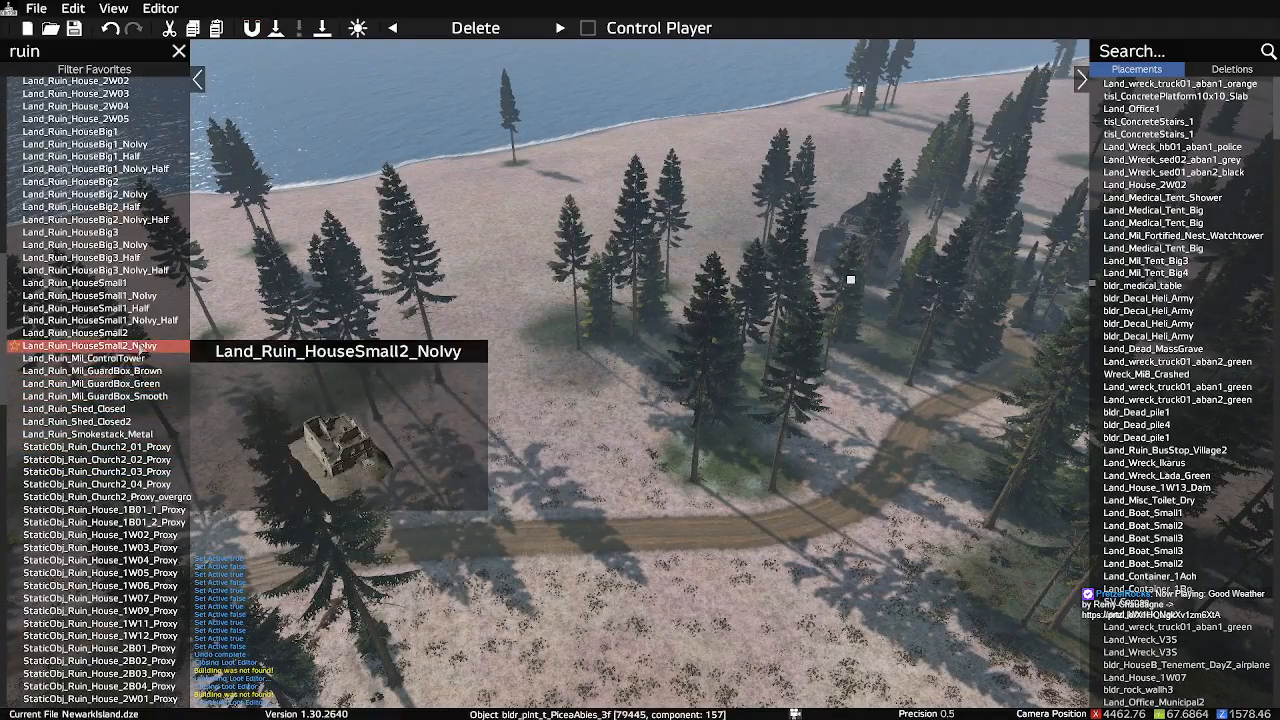
# Place Land_Ruin_HouseSmall2_NoIvy, rotated, on the open ground beside the dirt road, discarding the trial Land_Ruin_HouseSmall2
pyautogui.moveTo(133, 334); pyautogui.dragTo(537, 455)
pyautogui.press('Delete')
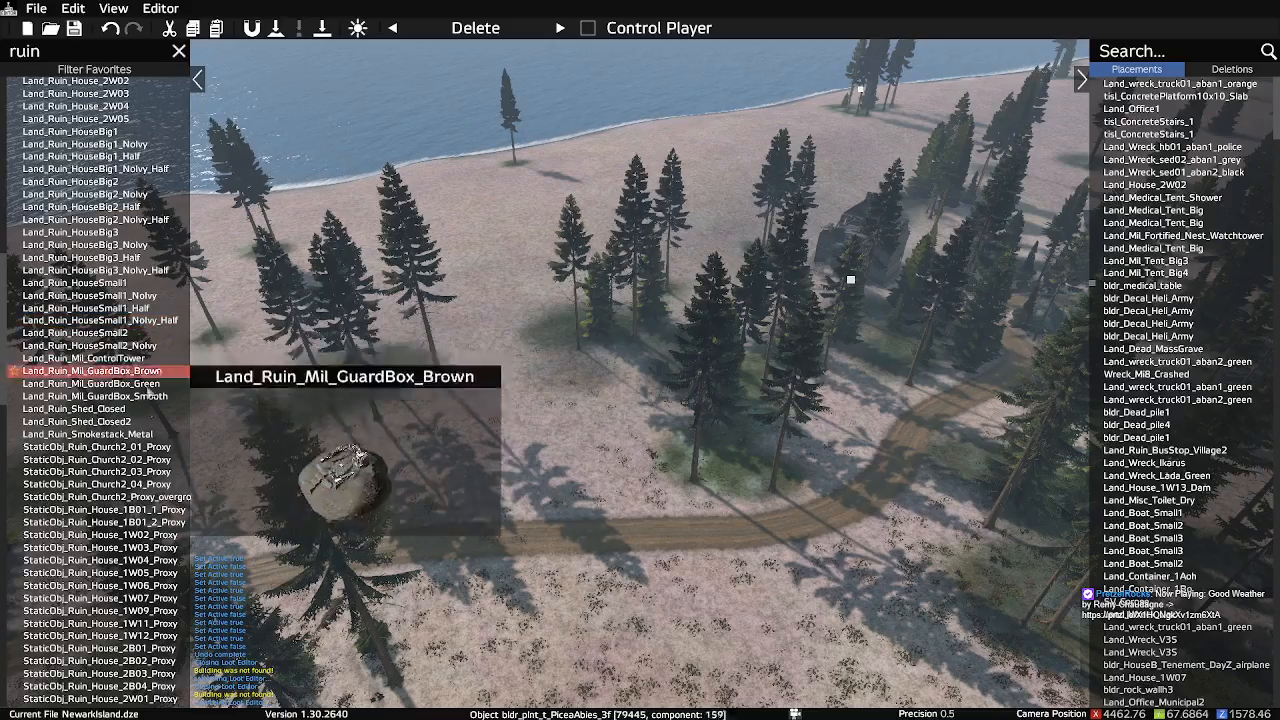
pyautogui.click(122, 348)
pyautogui.press('w')
pyautogui.moveTo(657, 544); pyautogui.dragTo(1045, 570, button='right')
pyautogui.press('s')
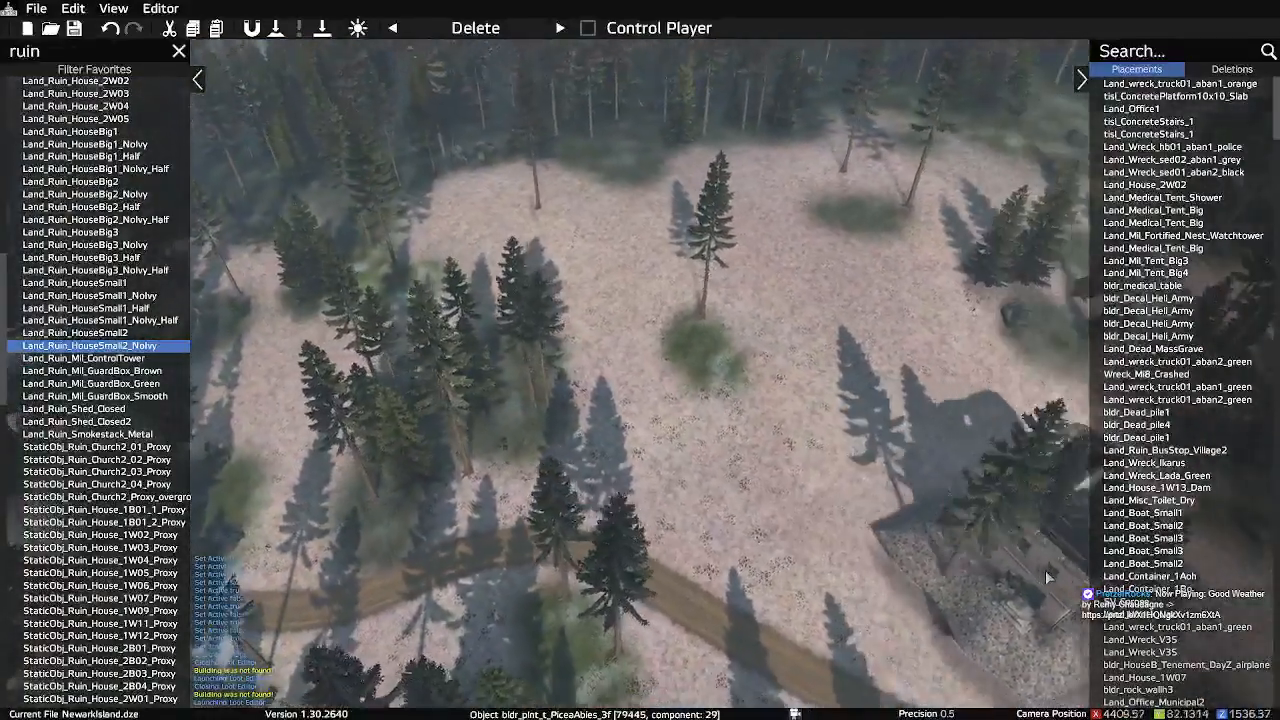
pyautogui.press('w')
pyautogui.scroll(-5, 715, 515)
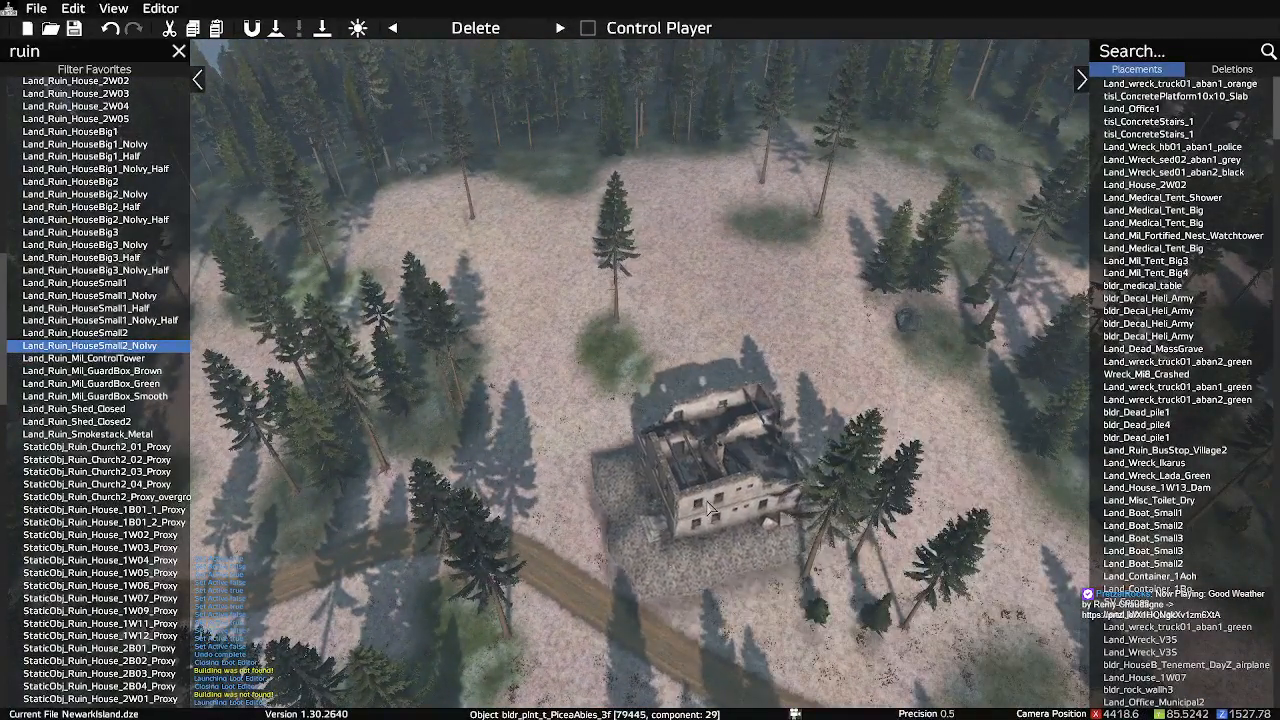
pyautogui.scroll(-8, 705, 505)
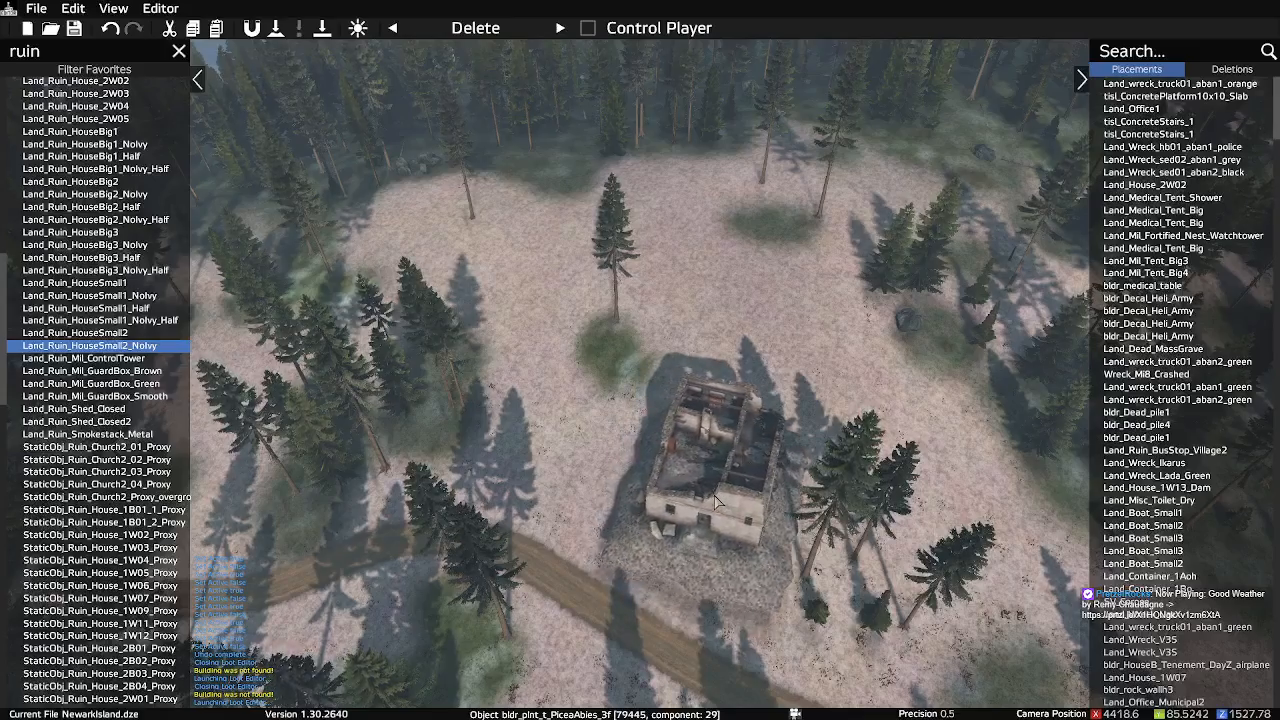
pyautogui.scroll(-5, 714, 501)
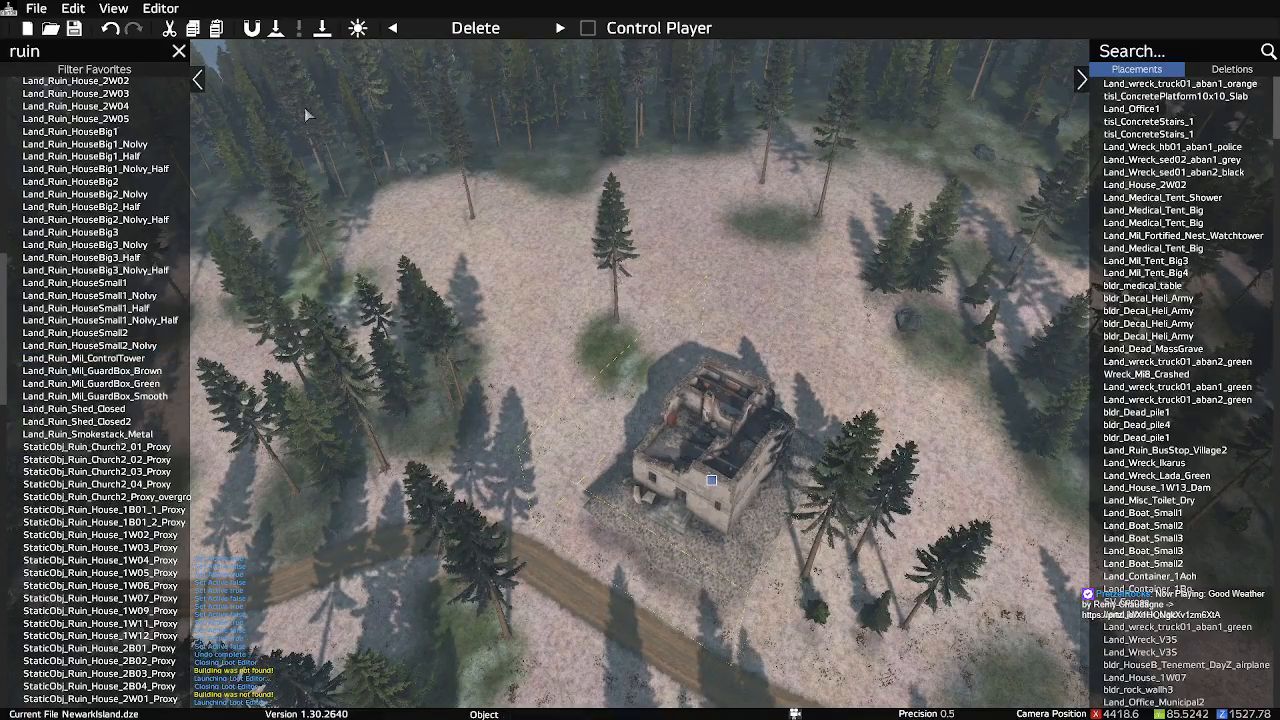
# Adjust the small ruin with surface alignment on, sinking its rubble base slightly, and inspect it from both sides of the road
pyautogui.scroll(-4, 712, 483)
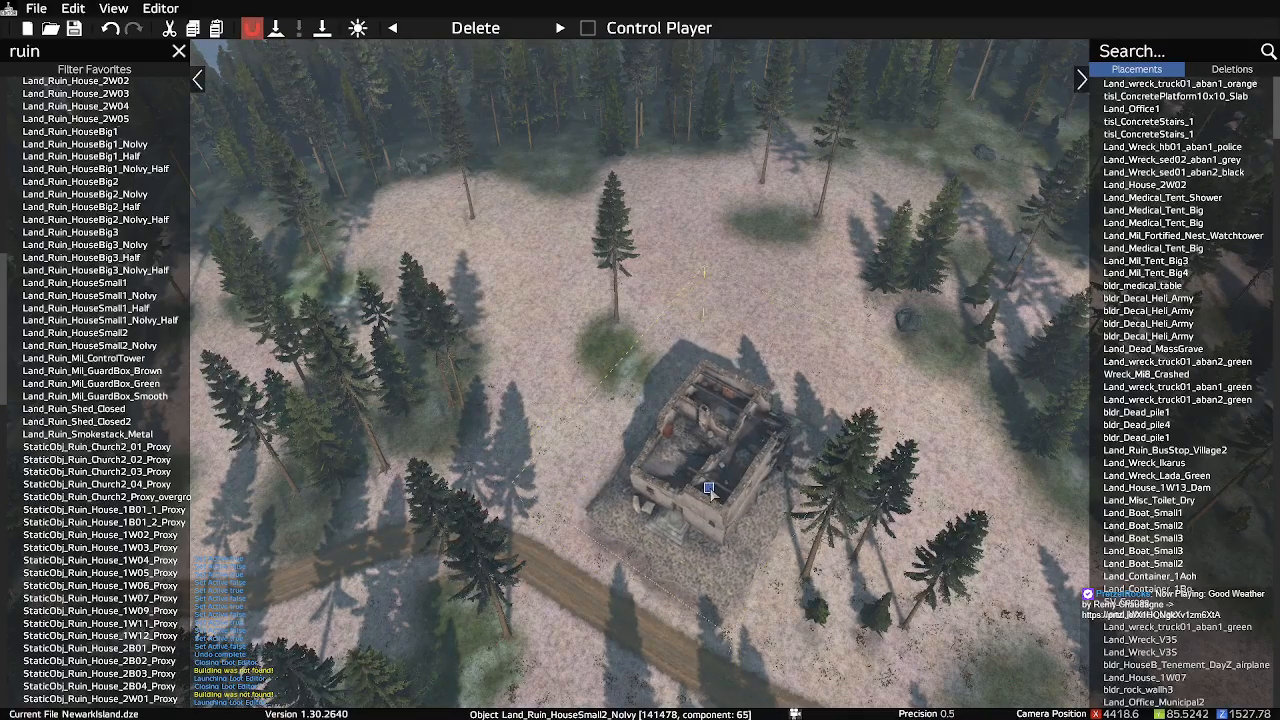
pyautogui.scroll(-2, 710, 487)
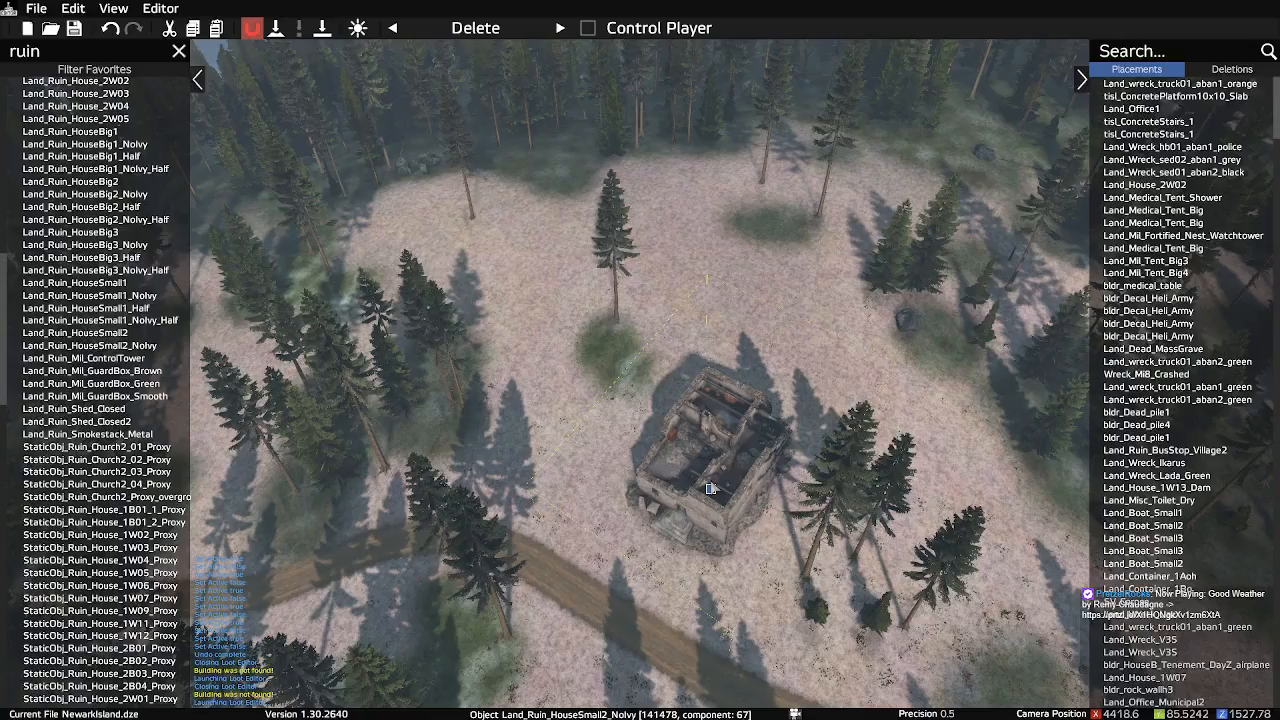
pyautogui.press('d')
pyautogui.moveTo(822, 498); pyautogui.dragTo(286, 45, button='right')
pyautogui.press('w')
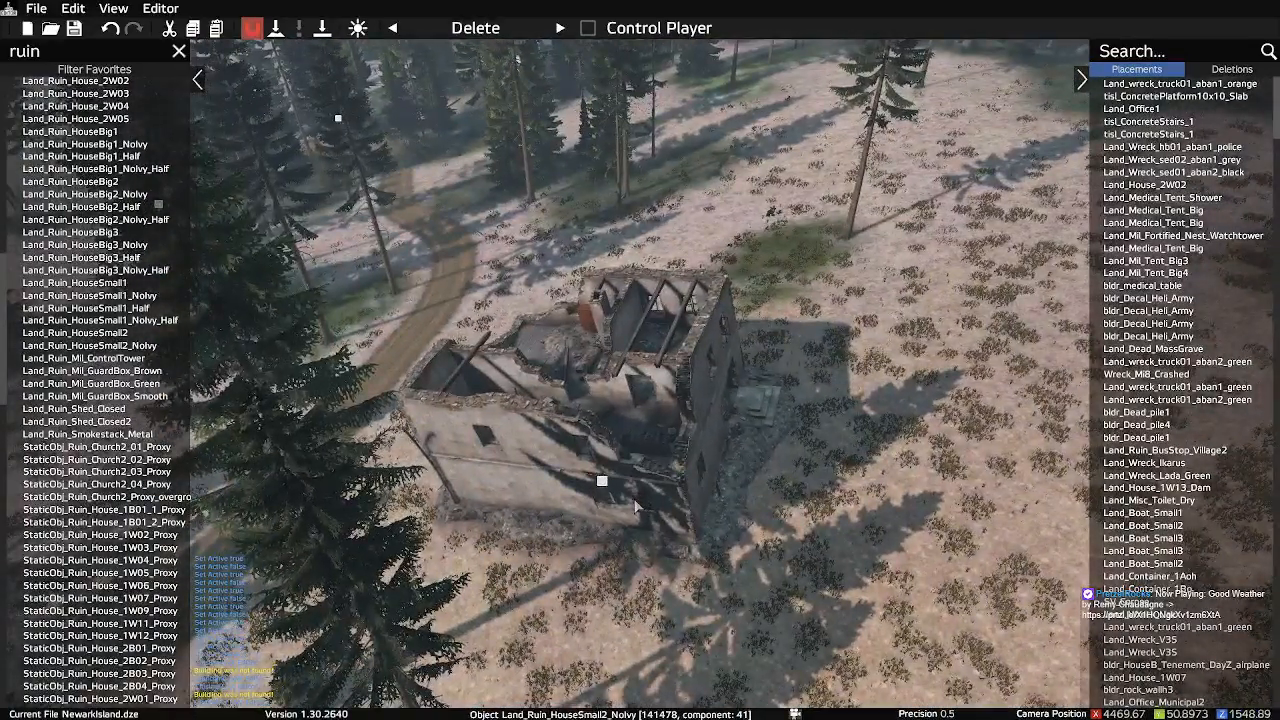
pyautogui.press('a')
pyautogui.moveTo(636, 506); pyautogui.dragTo(700, 440, button='right')
pyautogui.press('d')
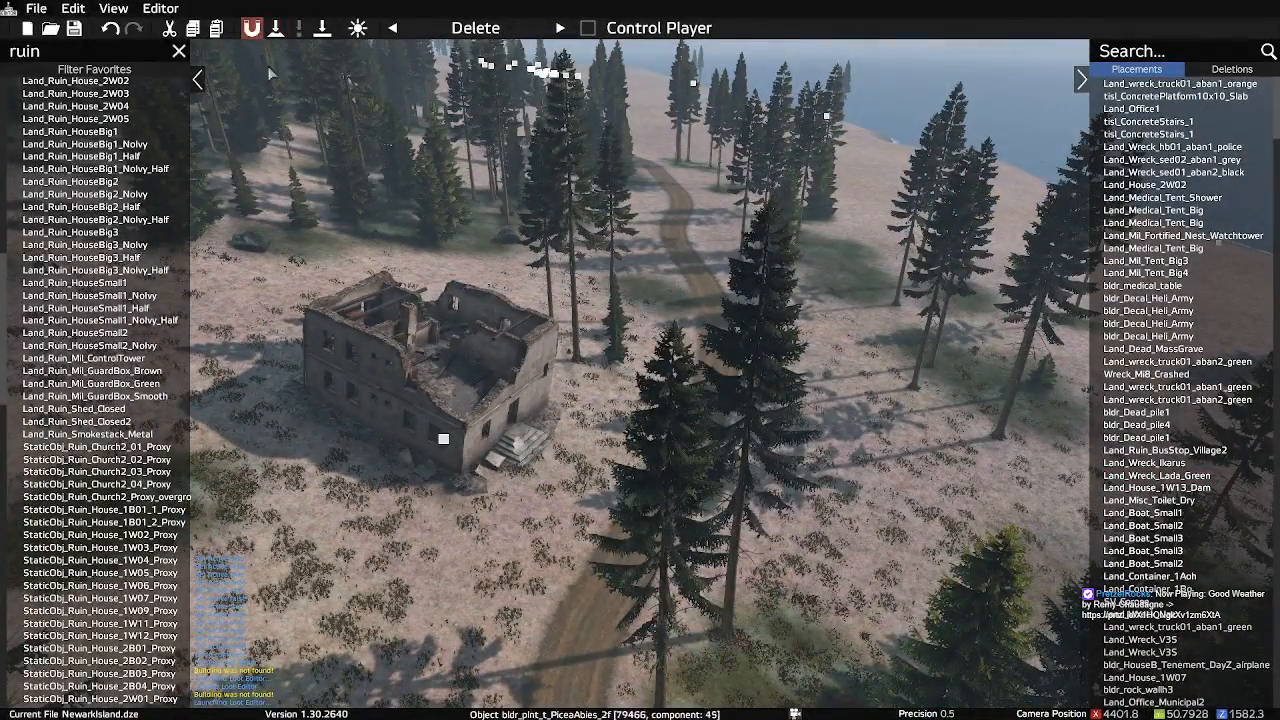
# Snap the small ruined house to the surface and lower it until its rubble mound is buried beside the road
pyautogui.click(443, 438)
pyautogui.rightClick(466, 415)
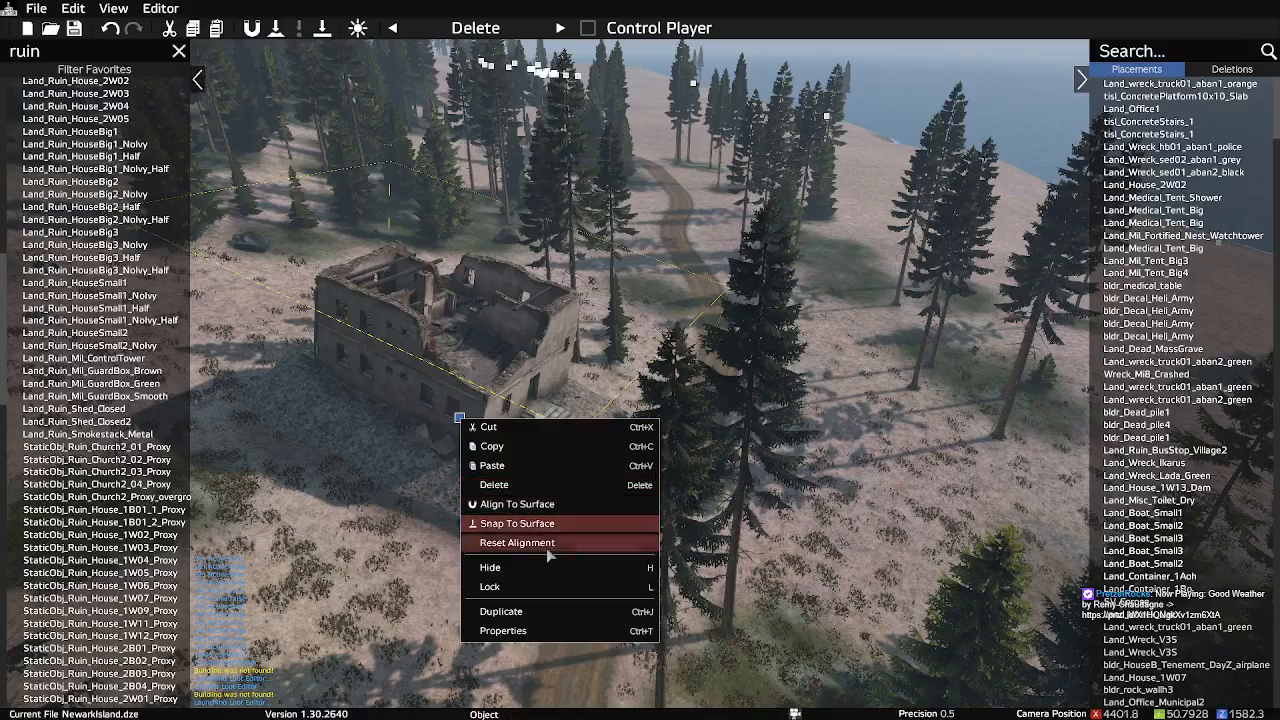
pyautogui.click(552, 525)
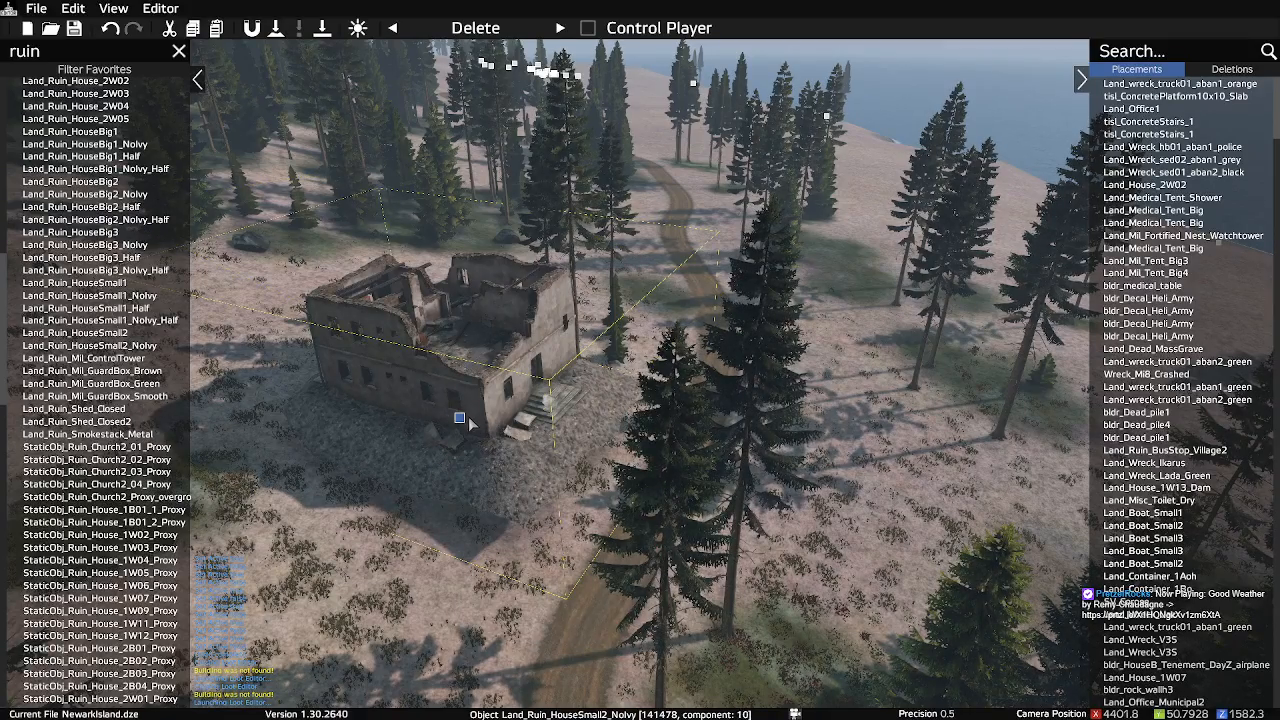
pyautogui.press('a')
pyautogui.moveTo(620, 460); pyautogui.dragTo(670, 480, button='right')
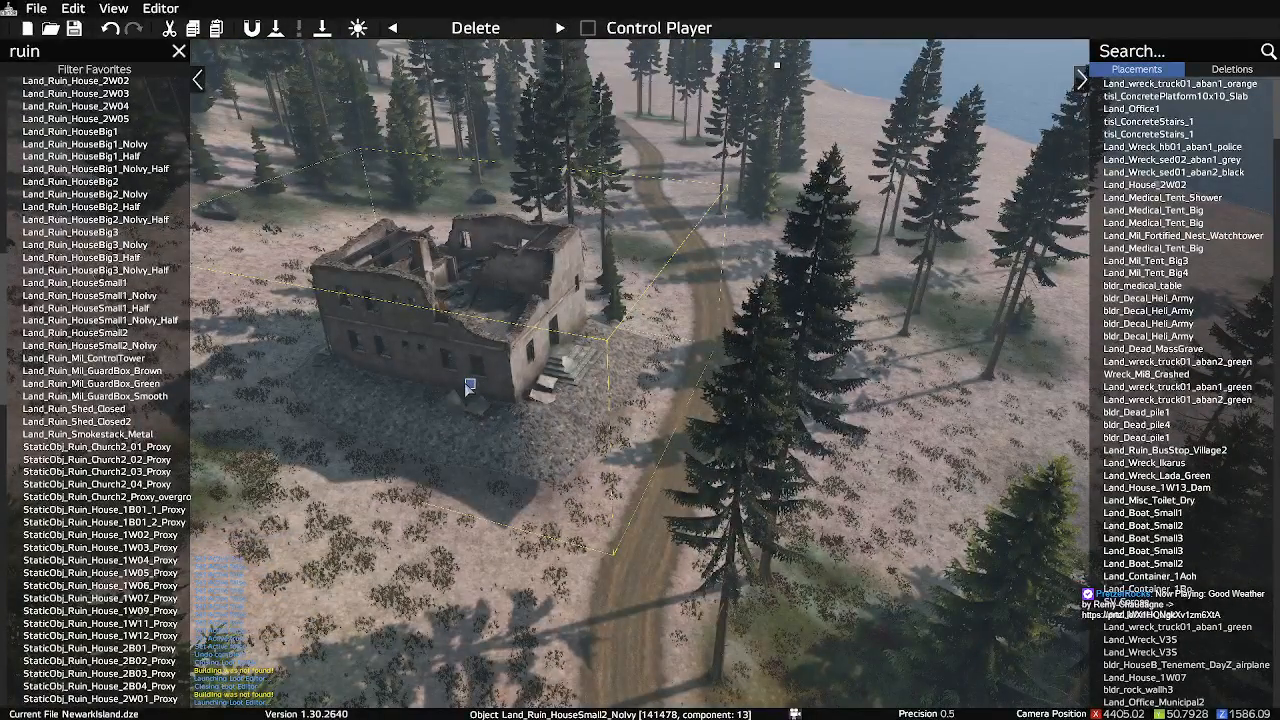
pyautogui.moveTo(471, 393); pyautogui.dragTo(445, 443)
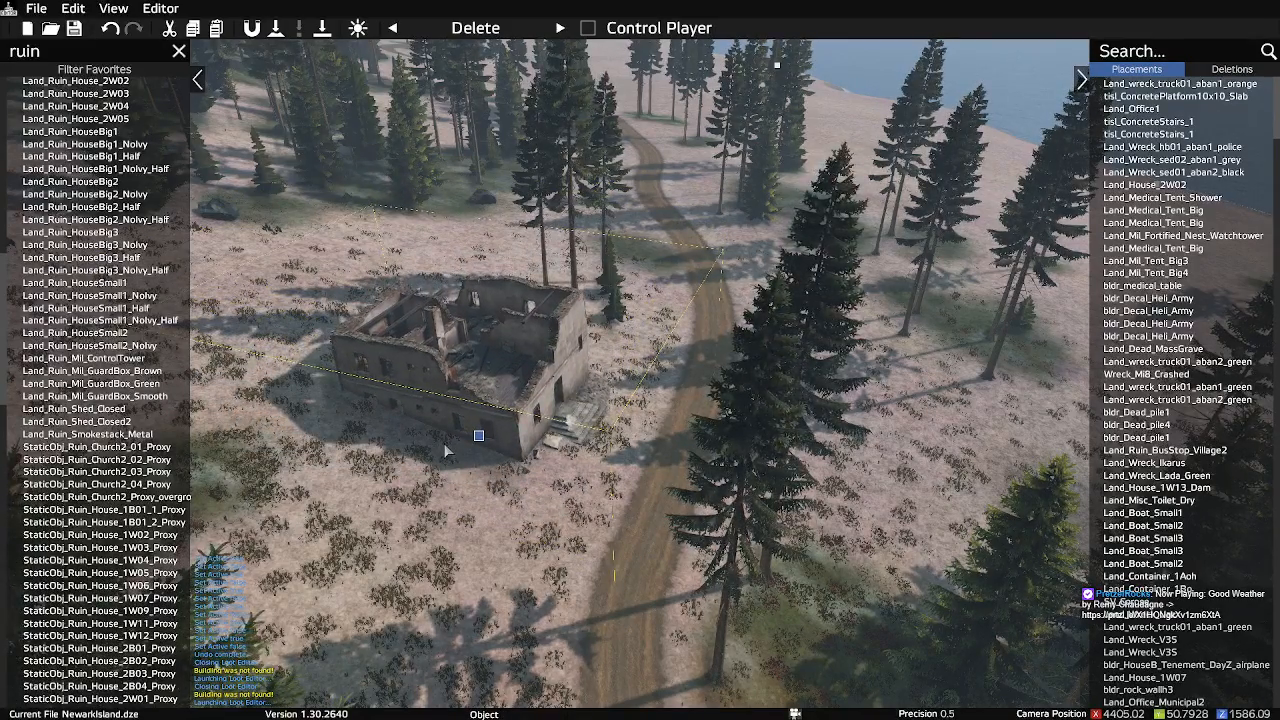
# Deselect the ruined house, place the player character on the dirt road and run up to inspect the ruin's base and entrance at ground level
pyautogui.click(574, 488)
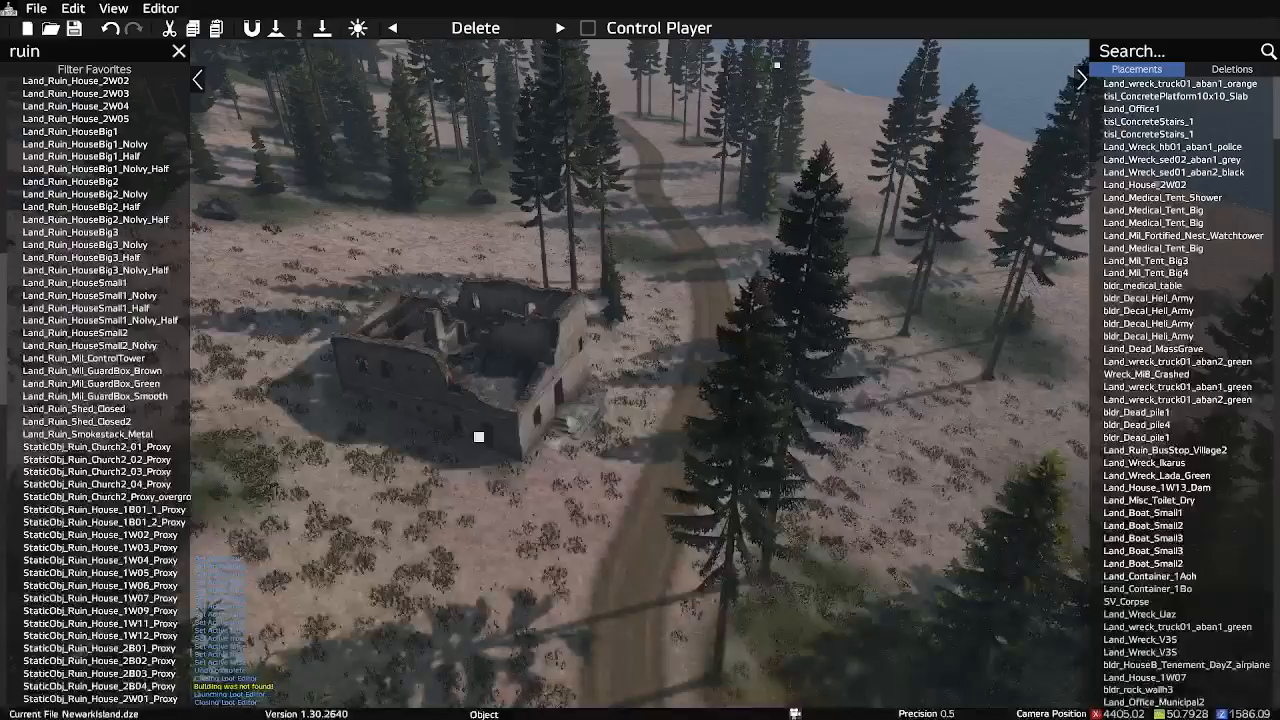
pyautogui.press('space')
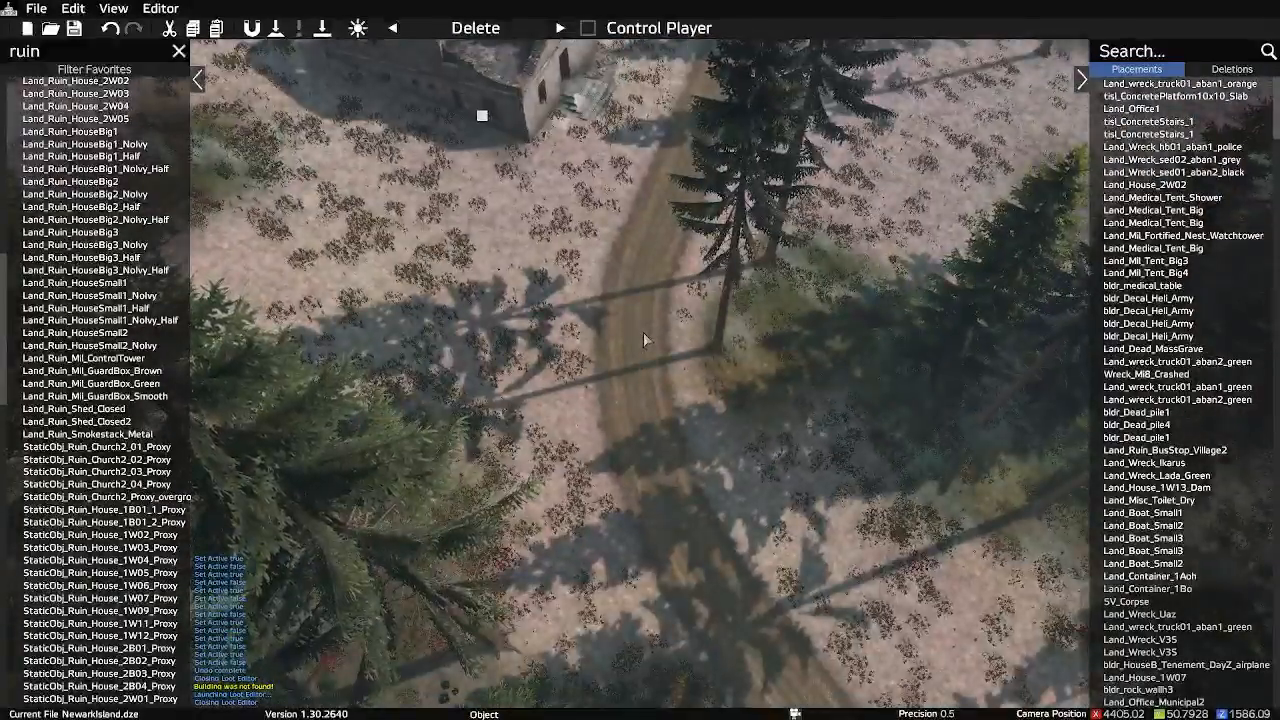
pyautogui.press('p')
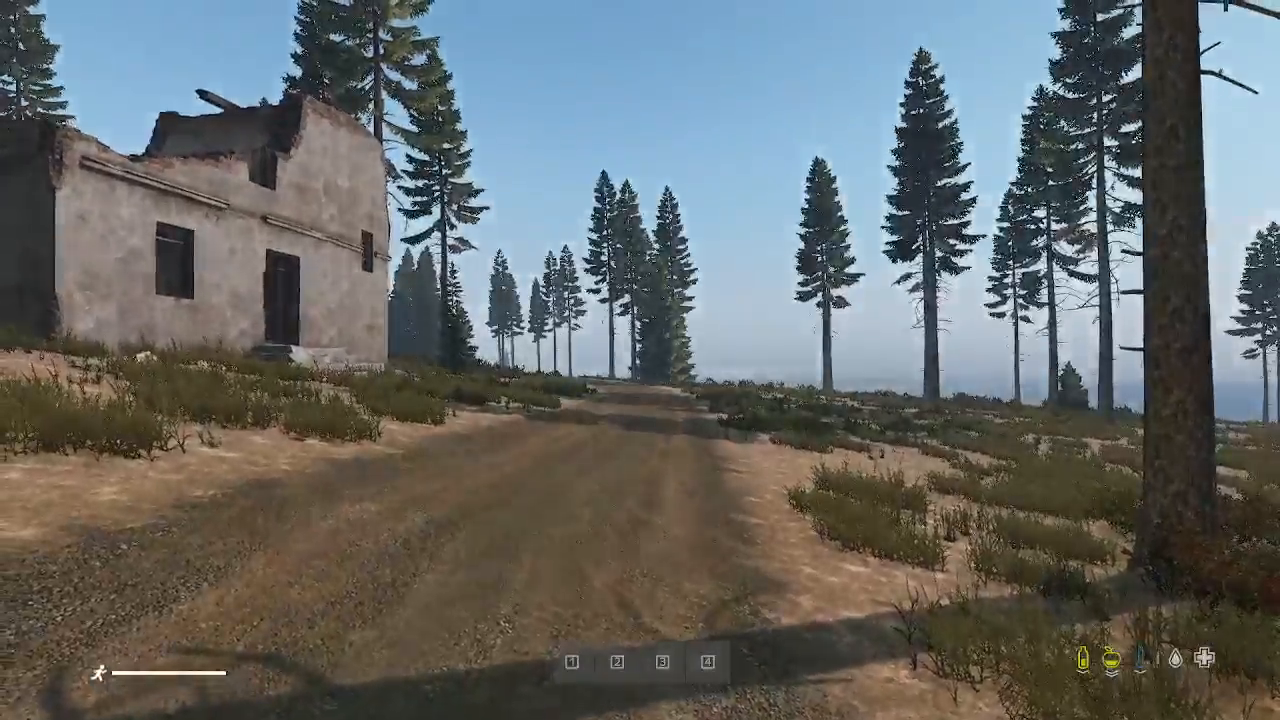
pyautogui.press('w')
pyautogui.hotkey('shift', 'w')
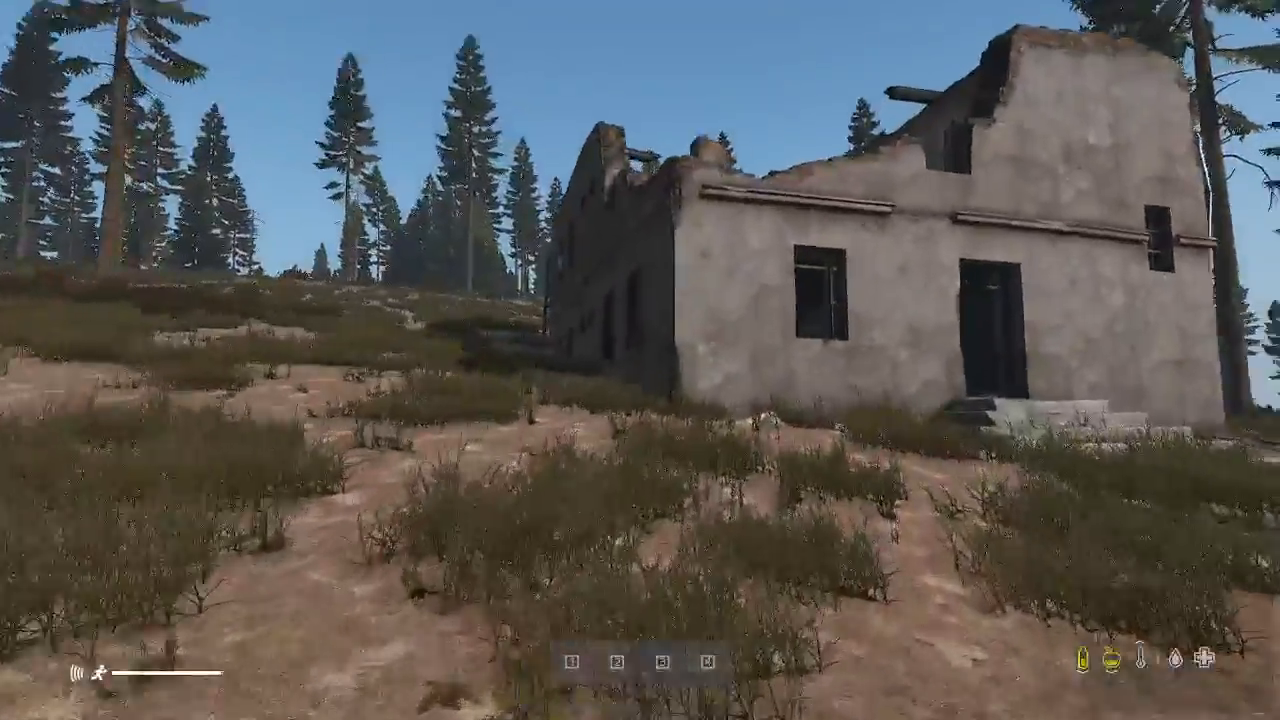
pyautogui.hotkey('shift', 'w')
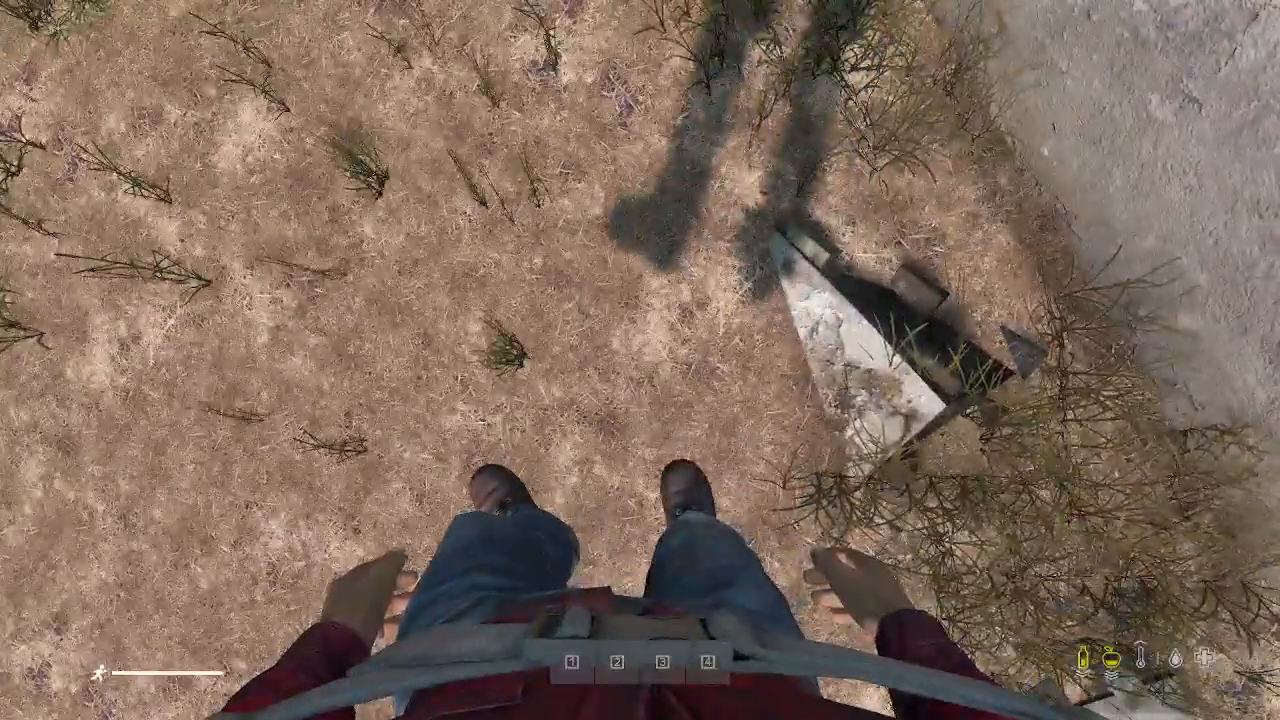
pyautogui.press('w')
# Walk and crawl through the ruined house's interior rooms to check the floor and doorways against the terrain, ending back in the editor view
pyautogui.press('w')
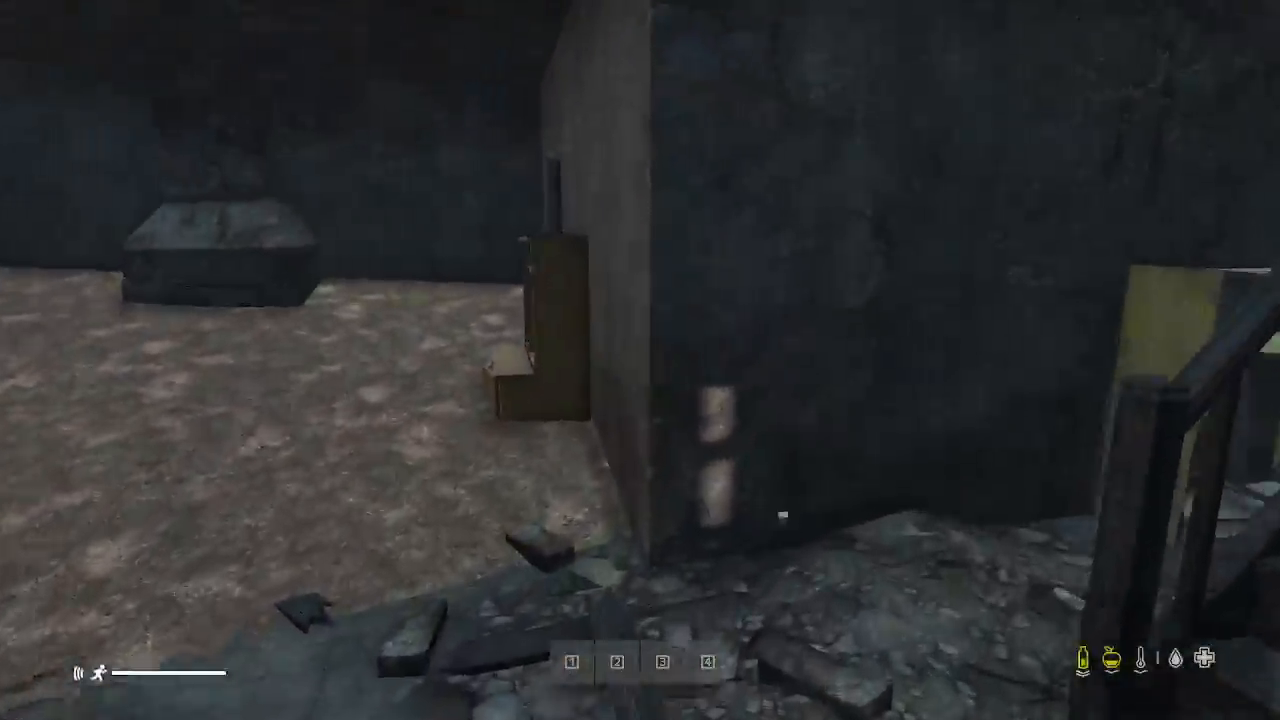
pyautogui.press('w')
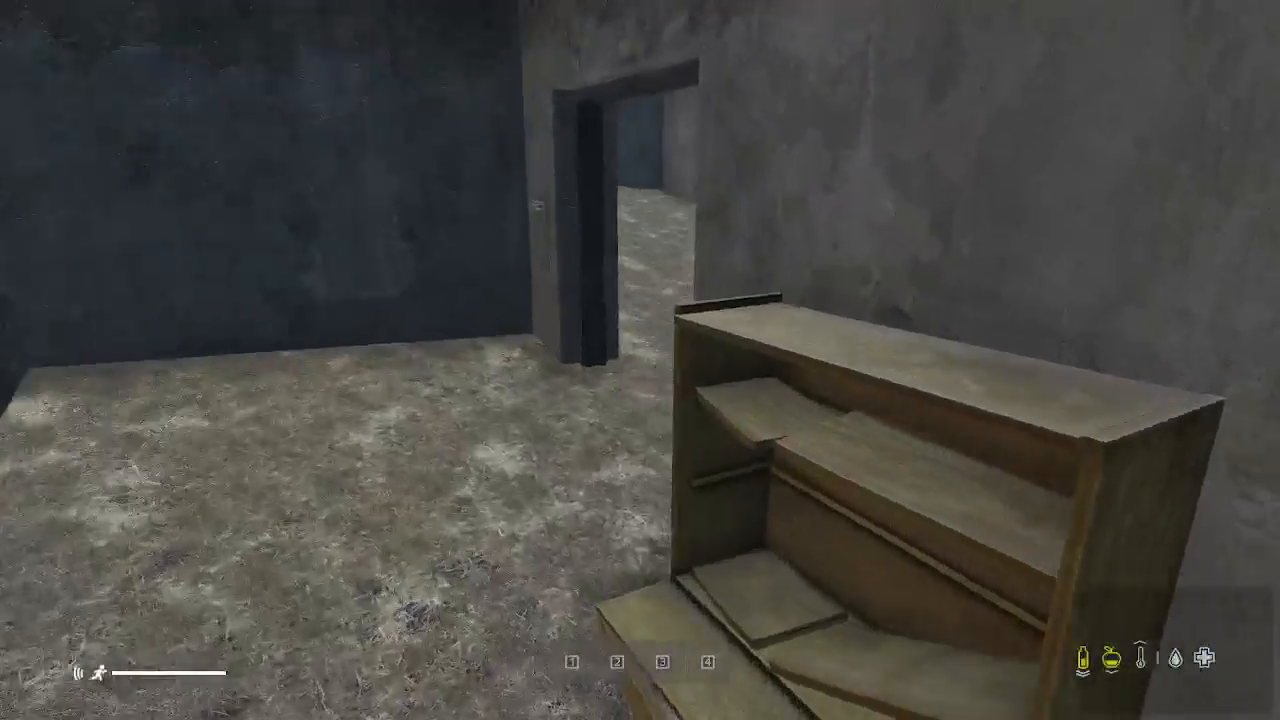
pyautogui.press('w')
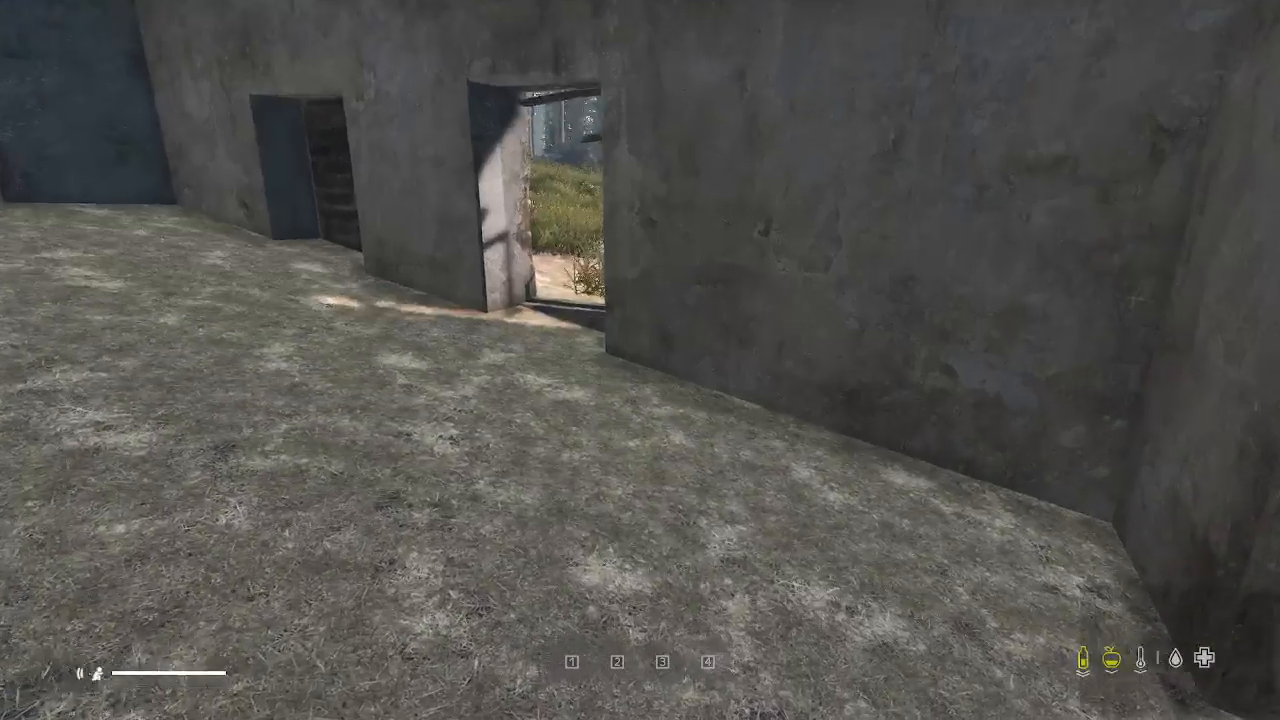
pyautogui.press('w')
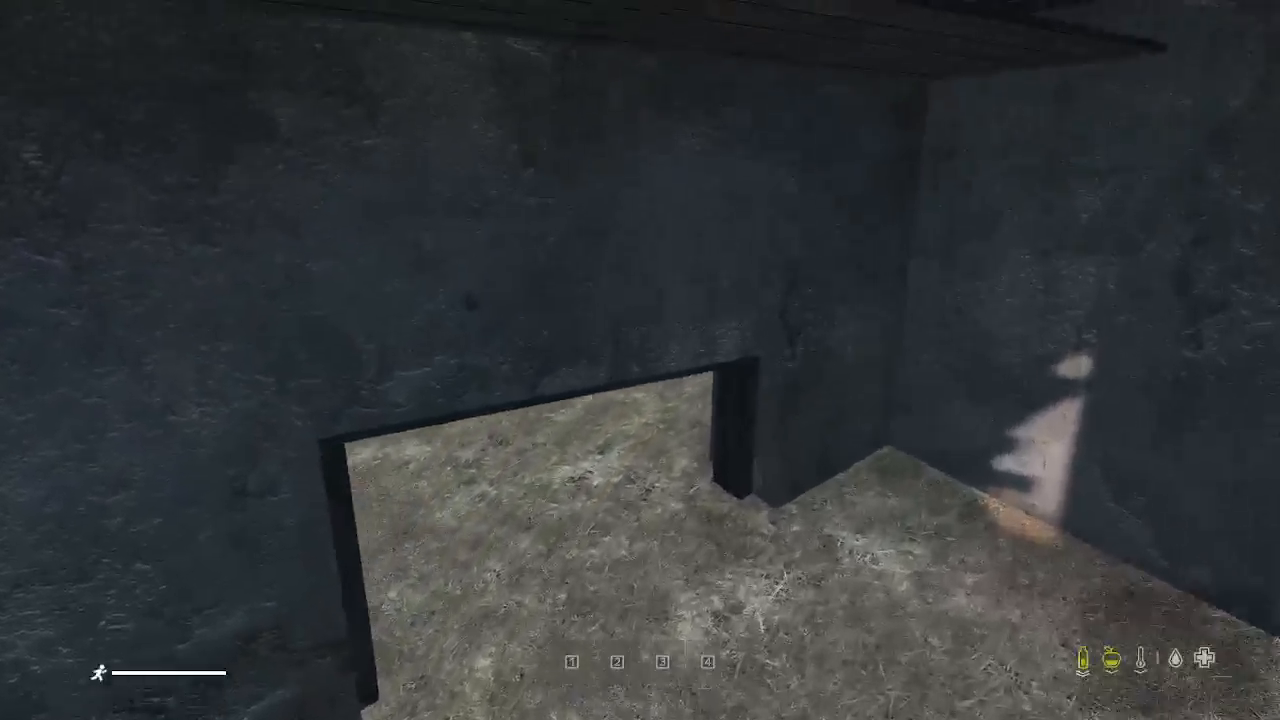
pyautogui.press('w')
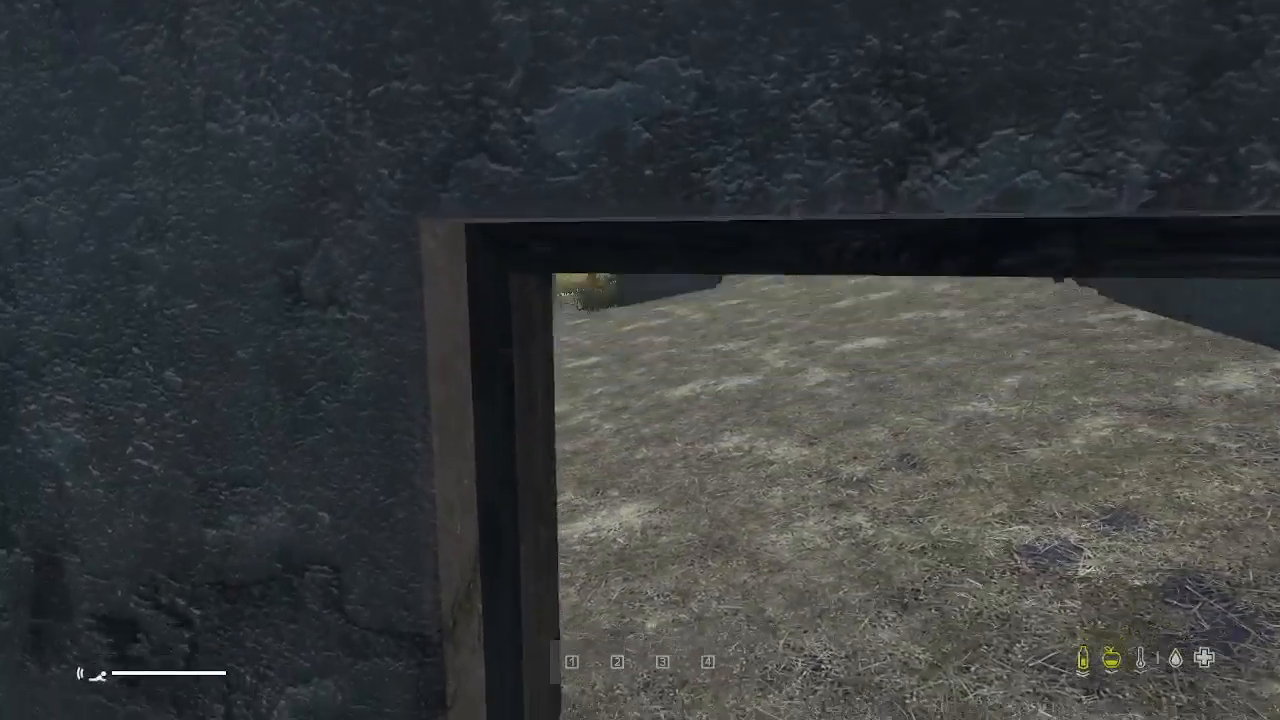
pyautogui.press('w')
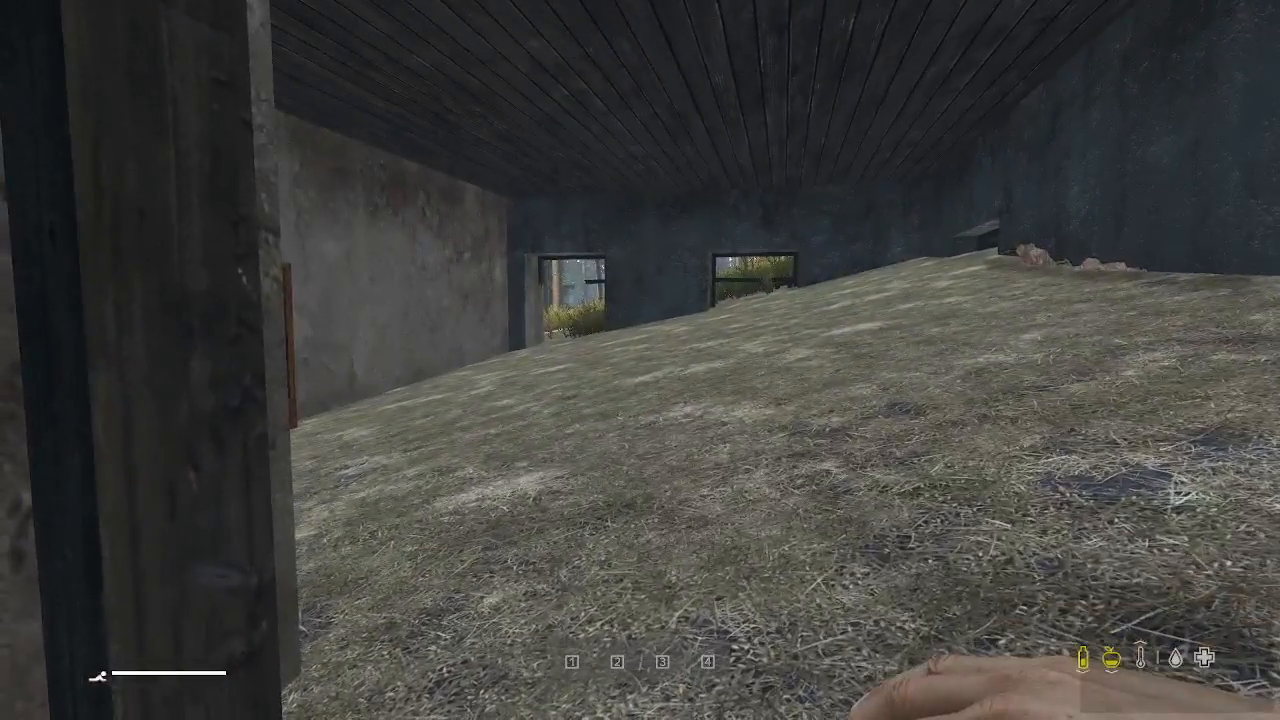
pyautogui.press('w')
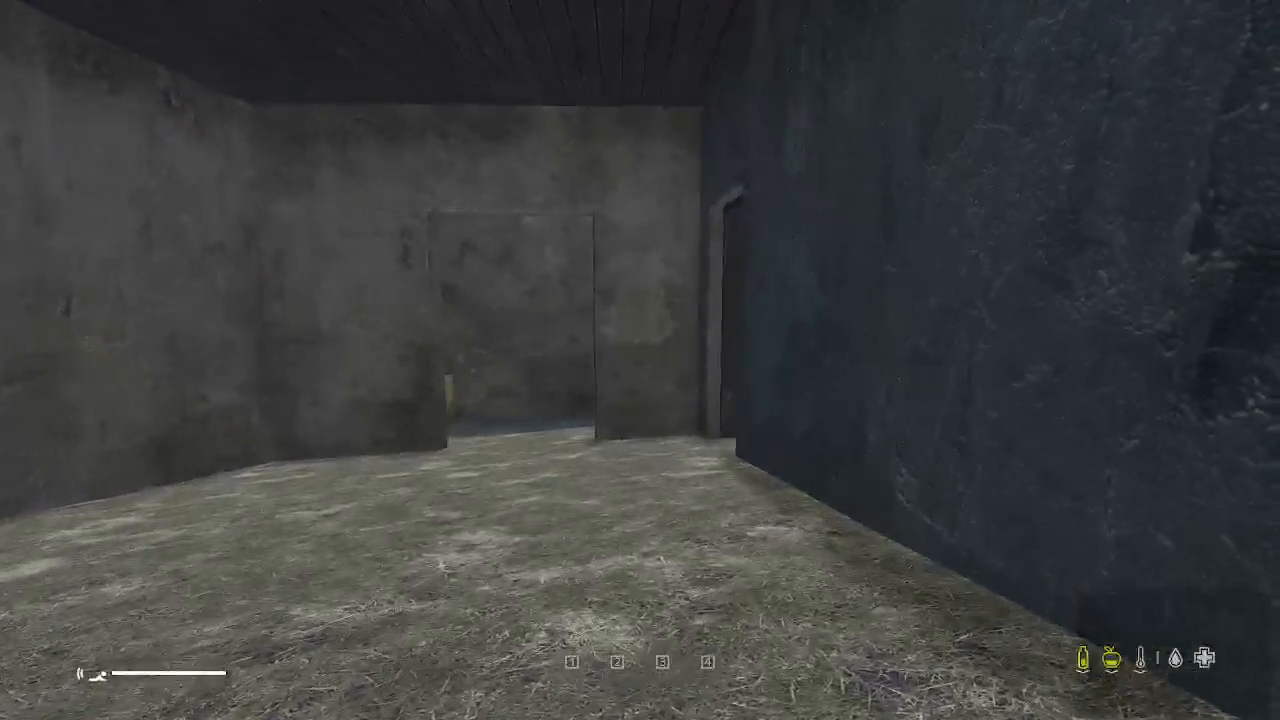
pyautogui.press('x')
pyautogui.press('w')
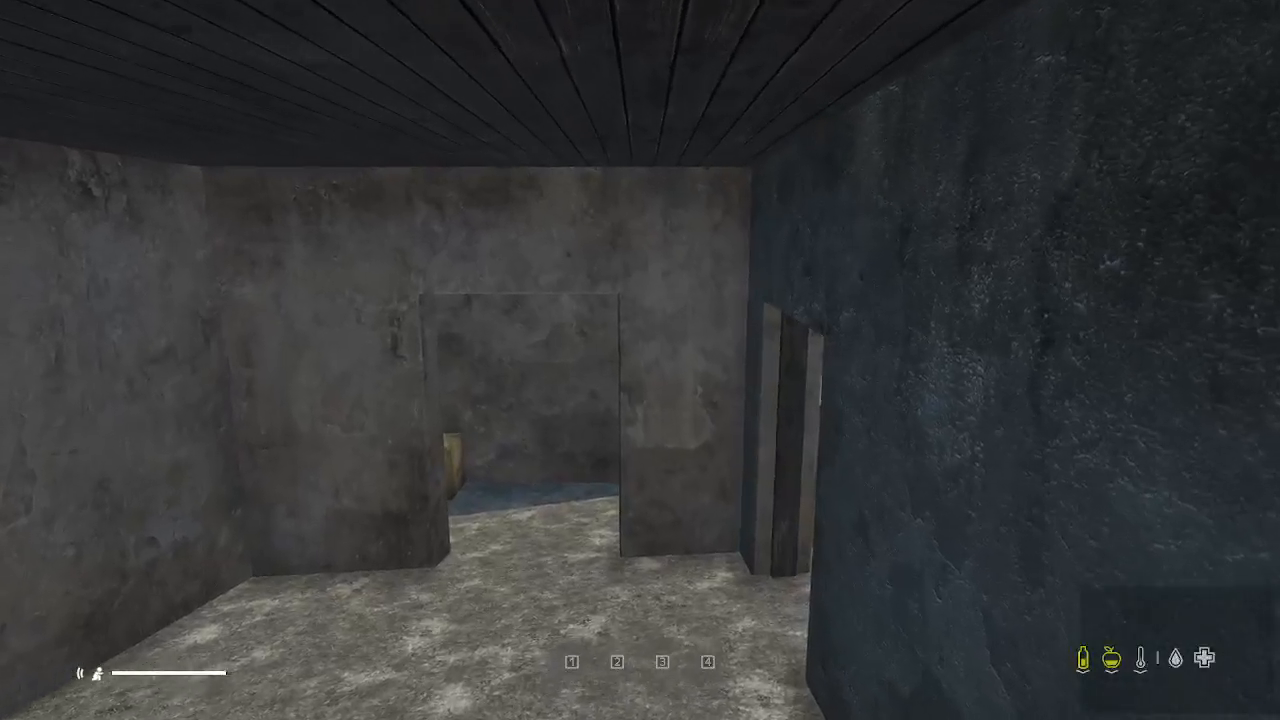
pyautogui.press('w')
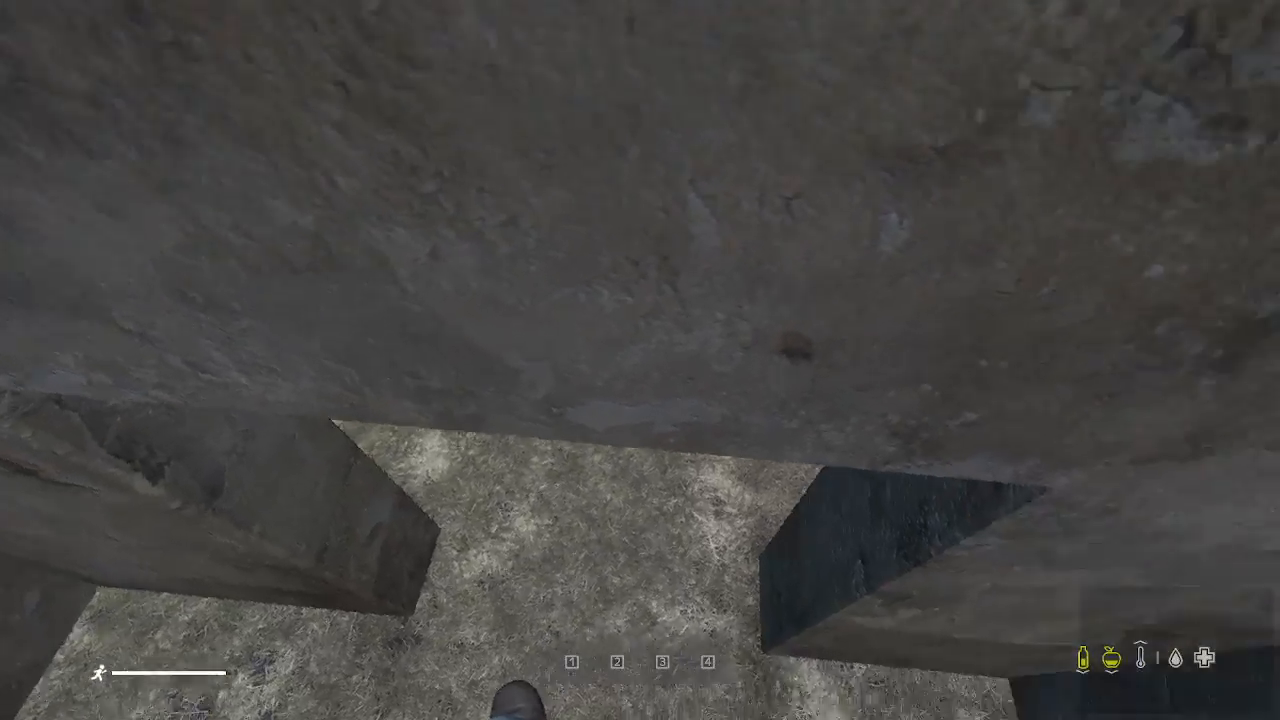
pyautogui.press('w')
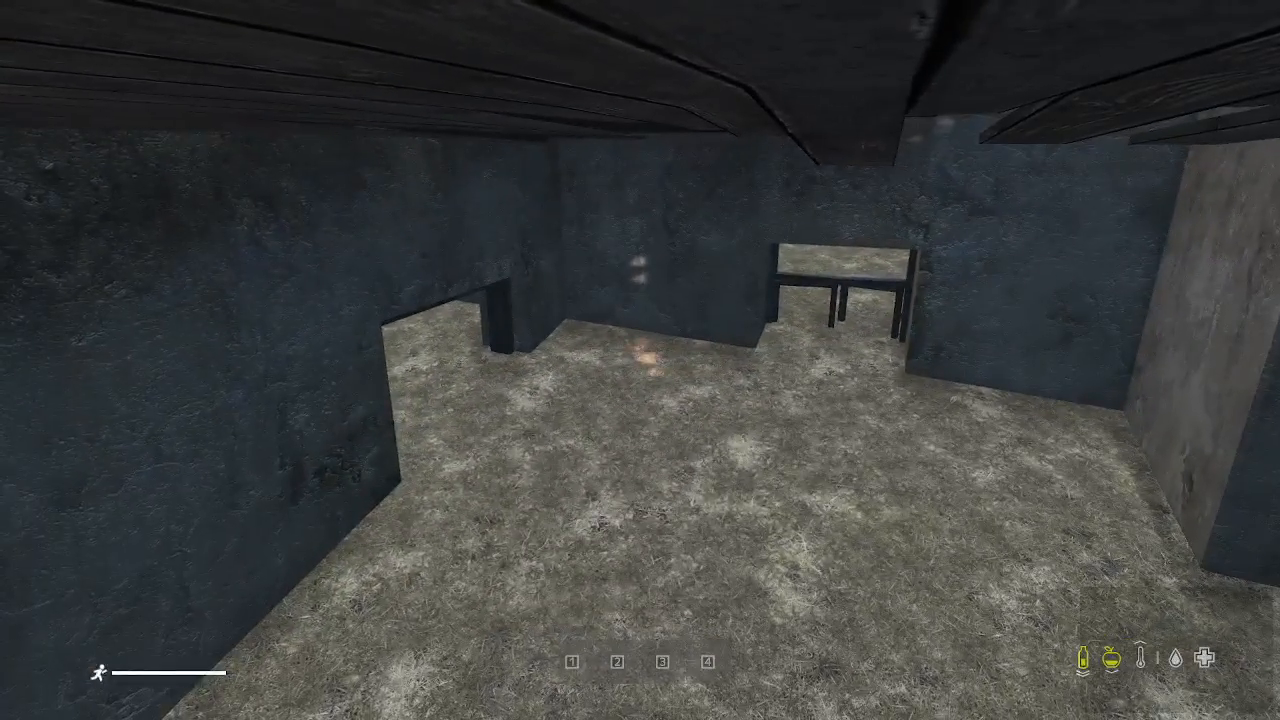
pyautogui.press('p')
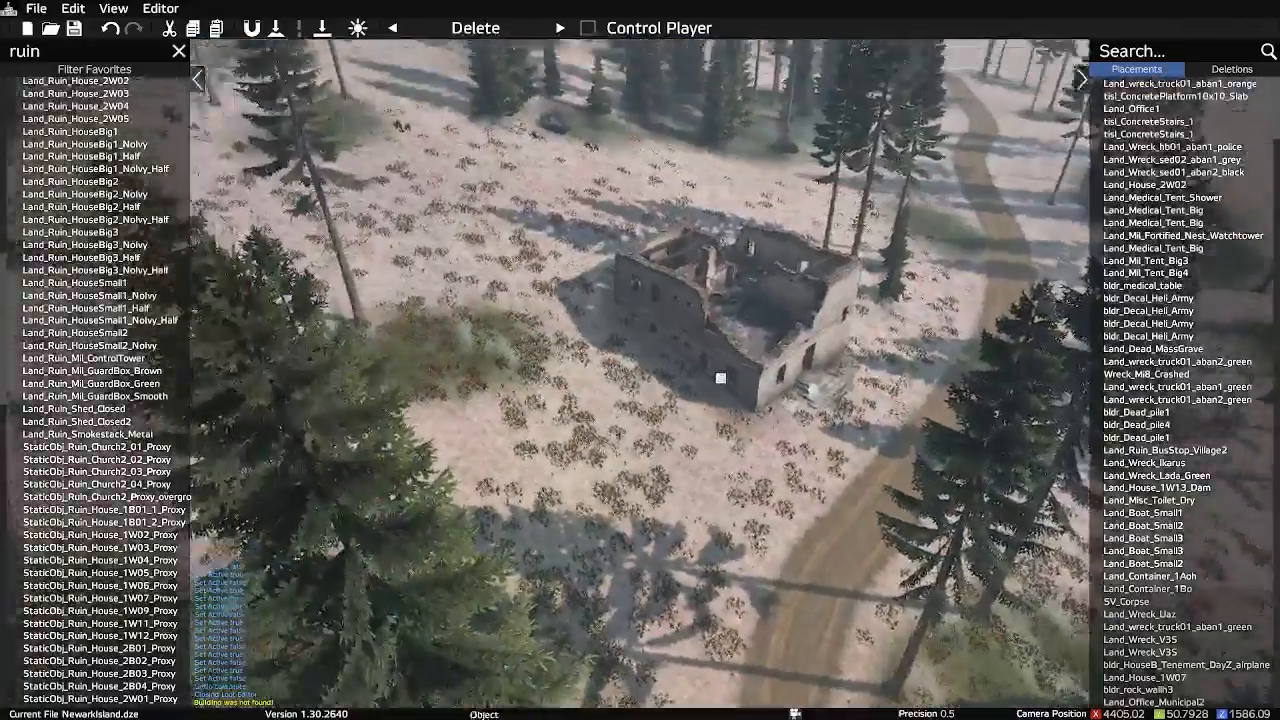
# Put the character back on the dirt road and walk past the ruined house to examine how it and the road look to a player
pyautogui.press('space')
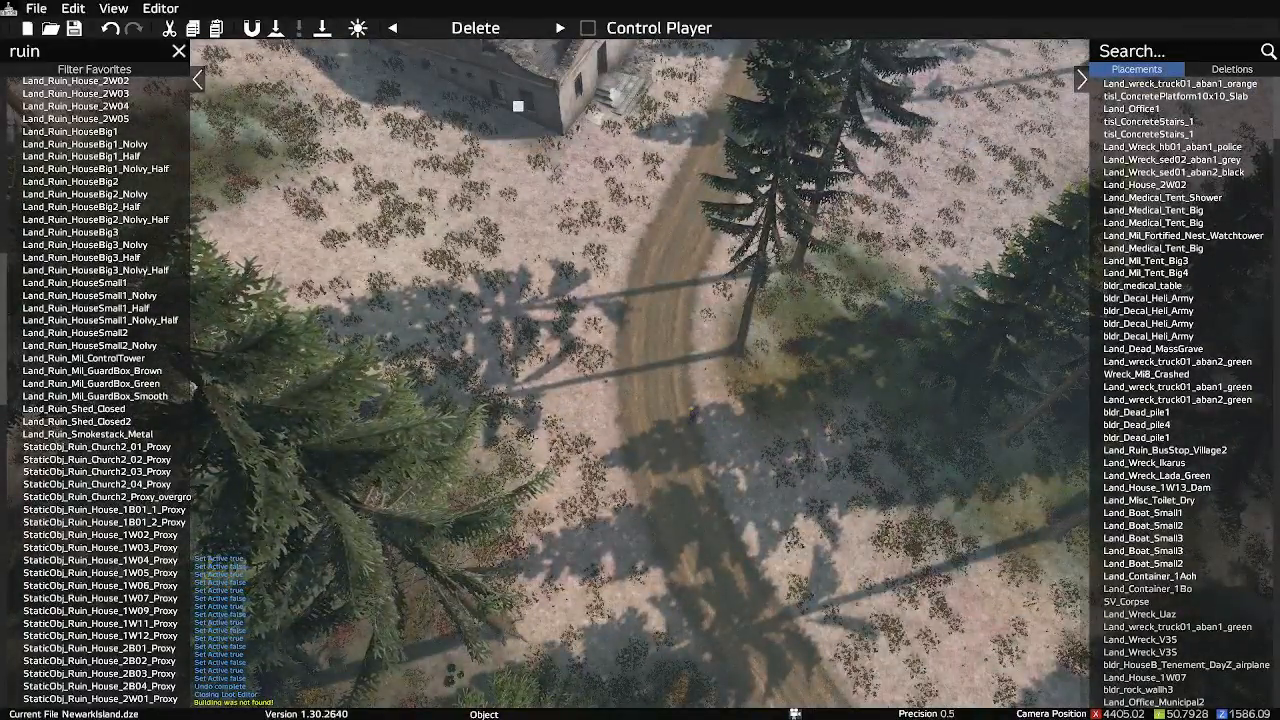
pyautogui.press('p')
pyautogui.press('w')
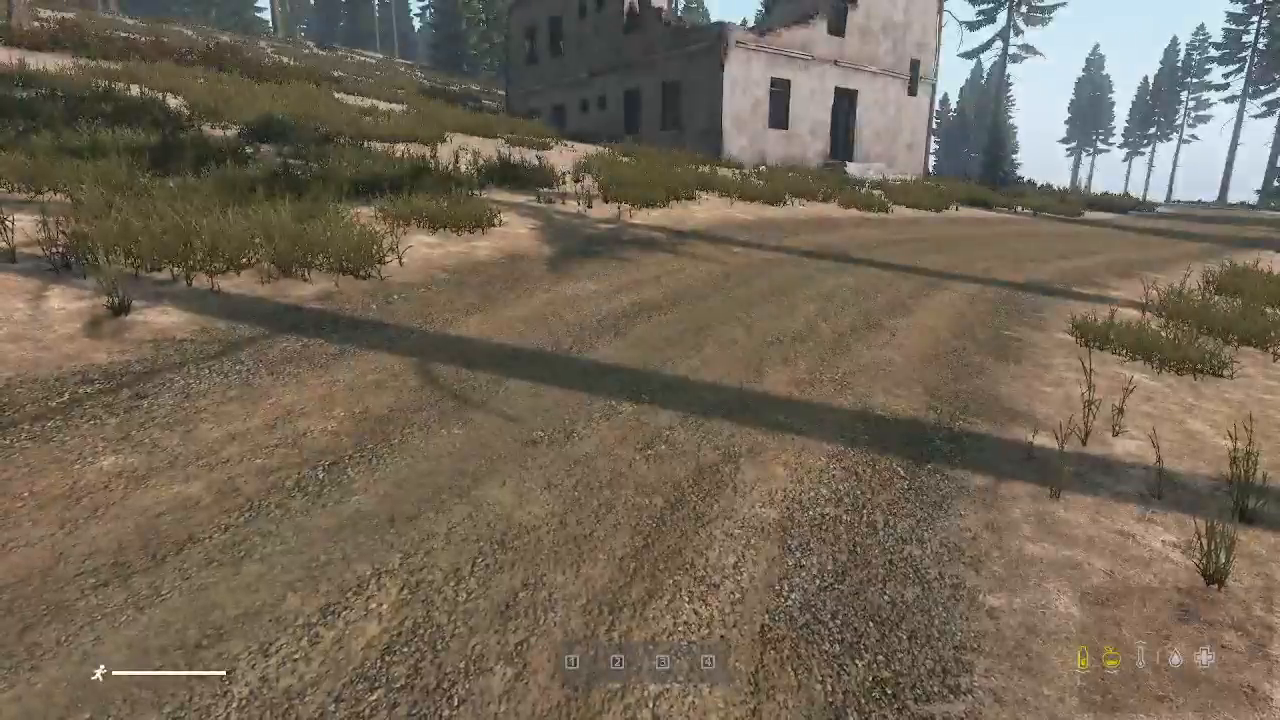
pyautogui.press('c')
pyautogui.press('c')
pyautogui.press('w')
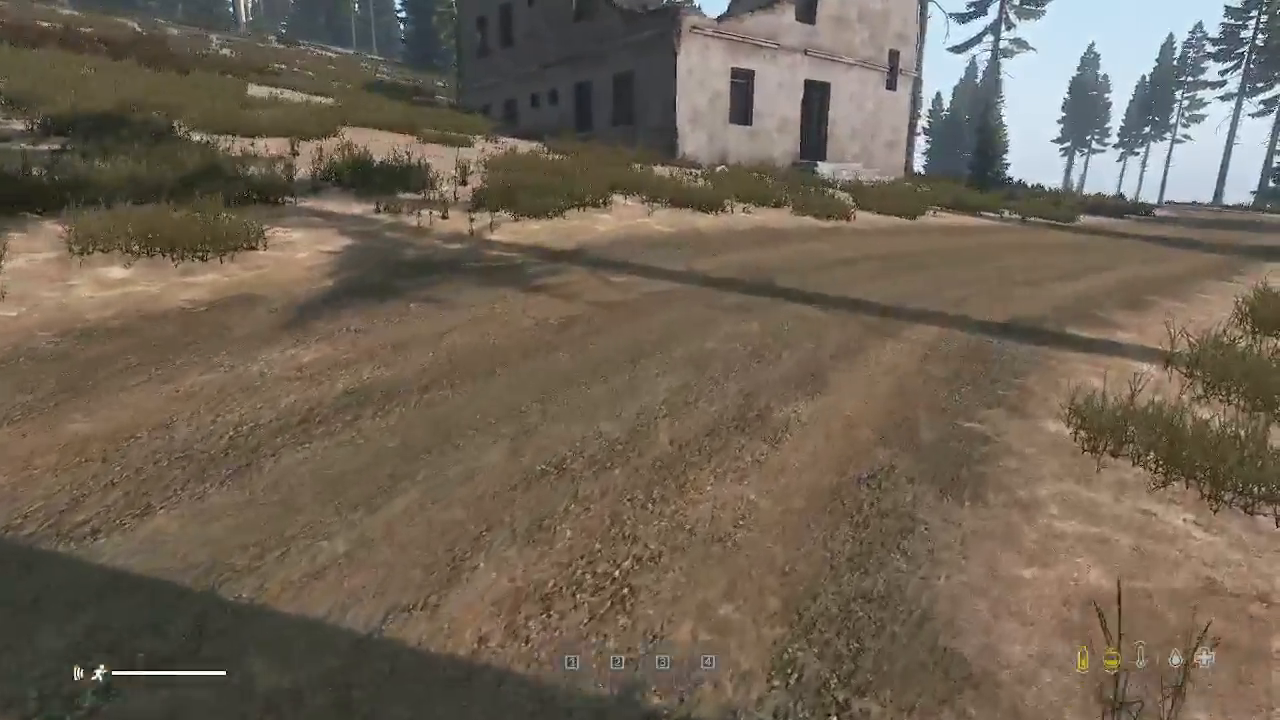
pyautogui.press('w')
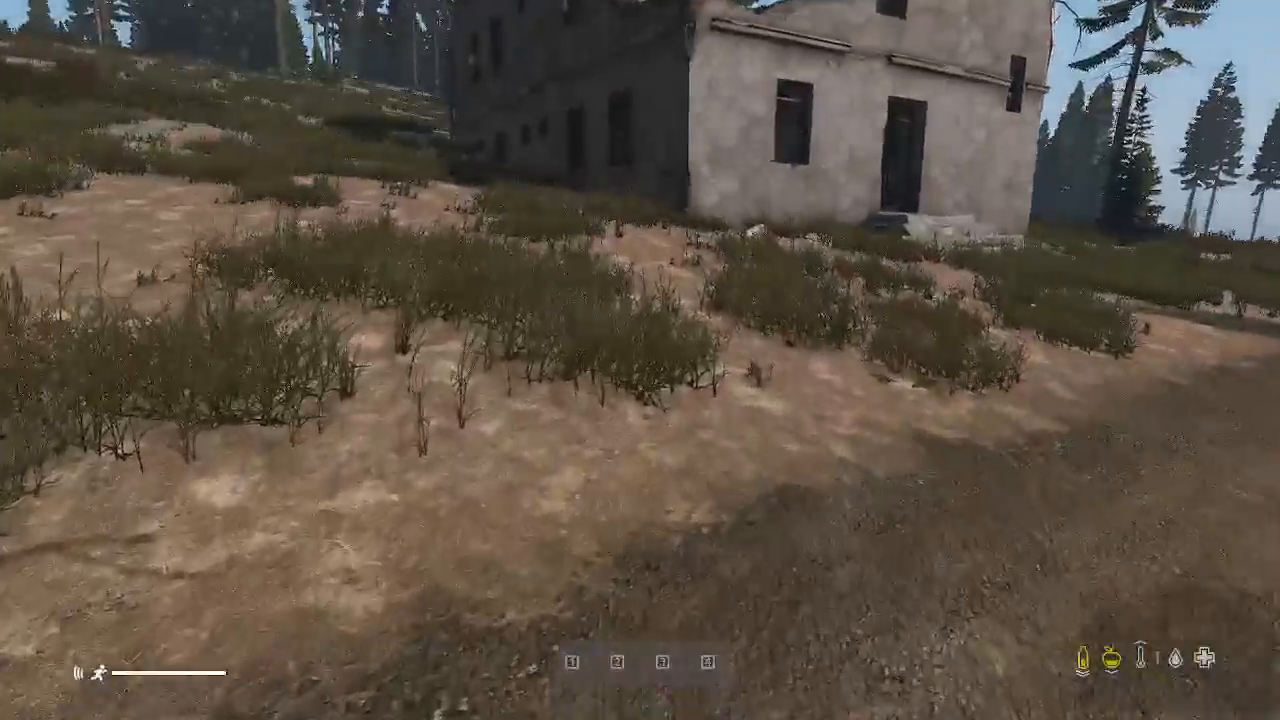
pyautogui.press('w')
pyautogui.press('w')
pyautogui.press('w')
pyautogui.press('w')
pyautogui.press('w')
pyautogui.press('w')
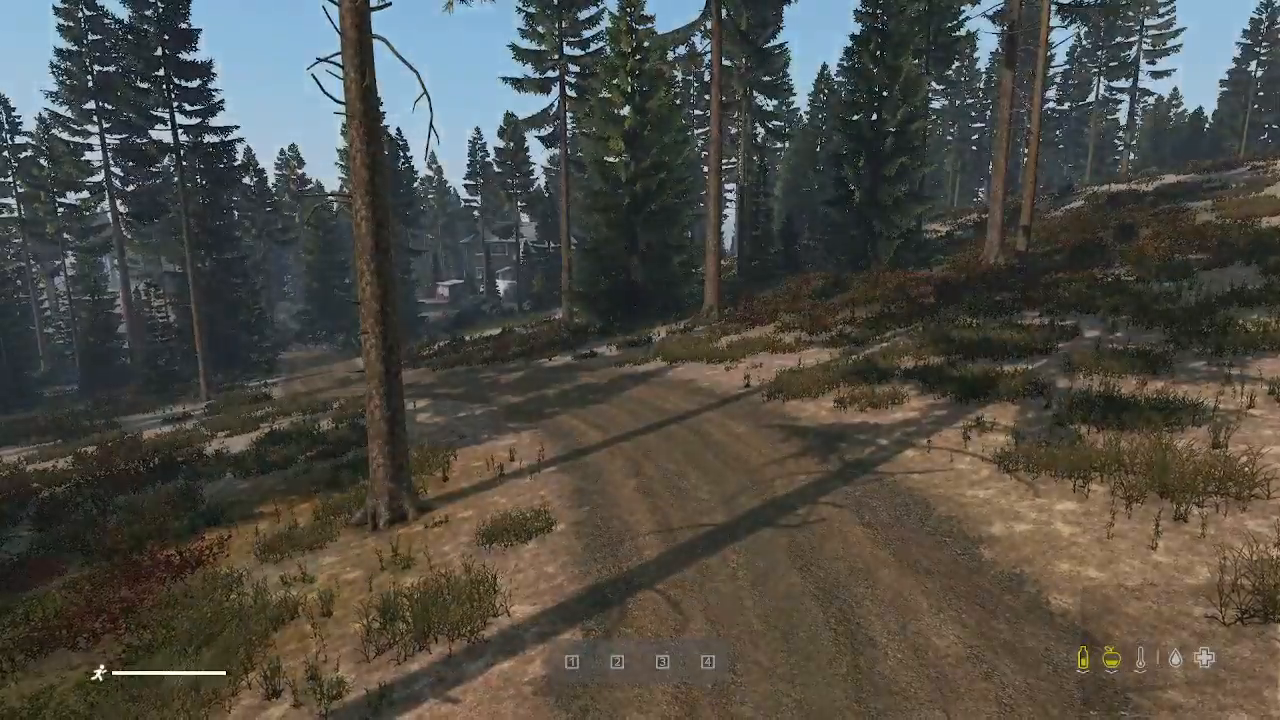
pyautogui.press('space')
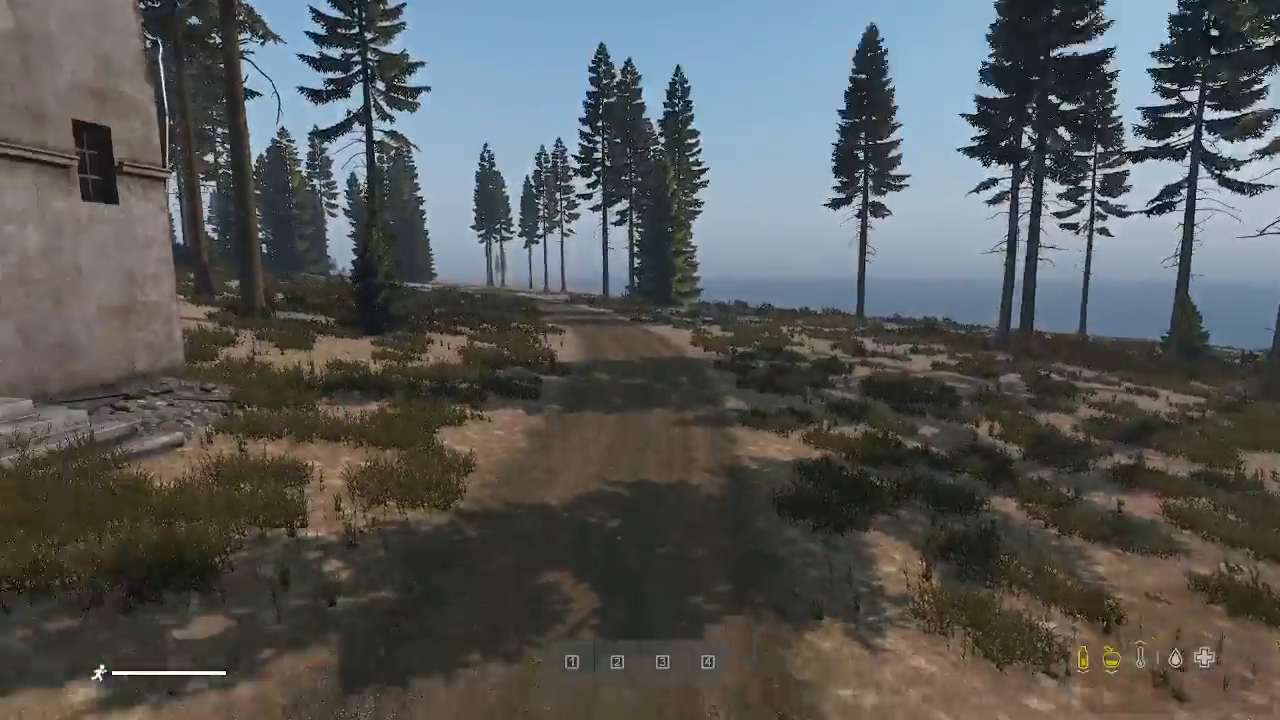
# Return to the editor view and save the NewarkIsland project
pyautogui.press('F1')
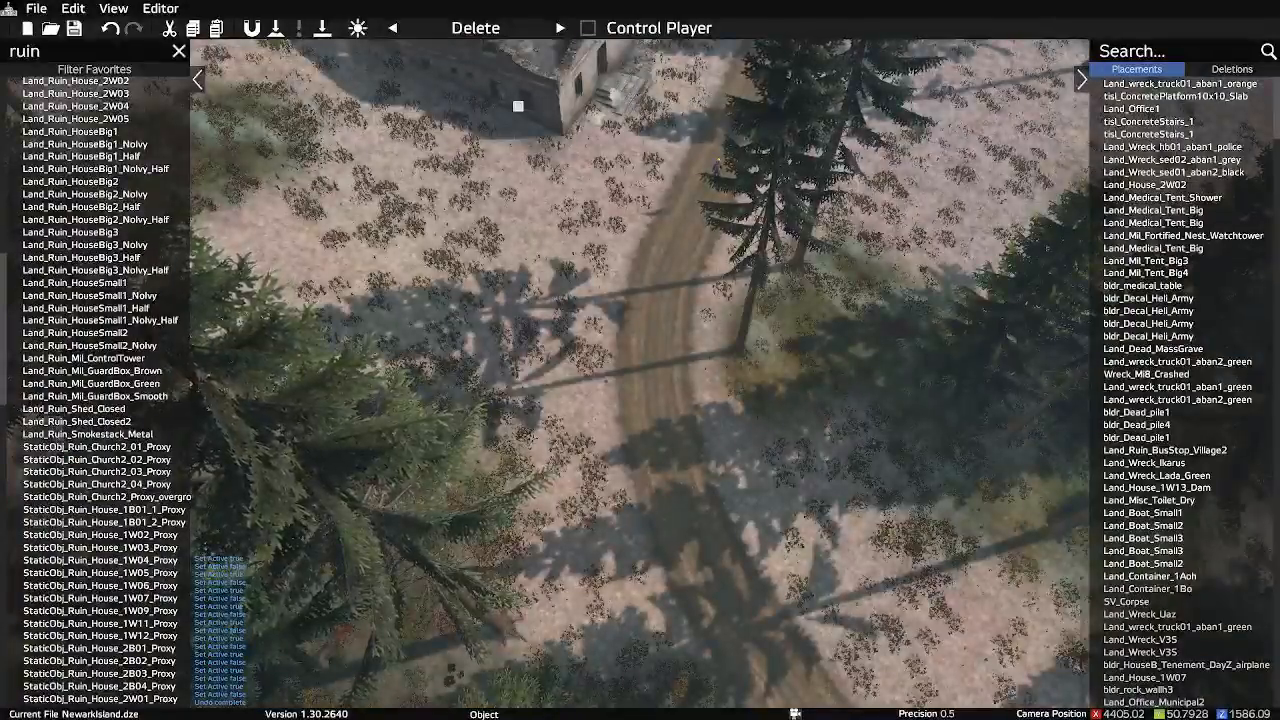
pyautogui.moveTo(640, 360); pyautogui.dragTo(770, 340, button='right')
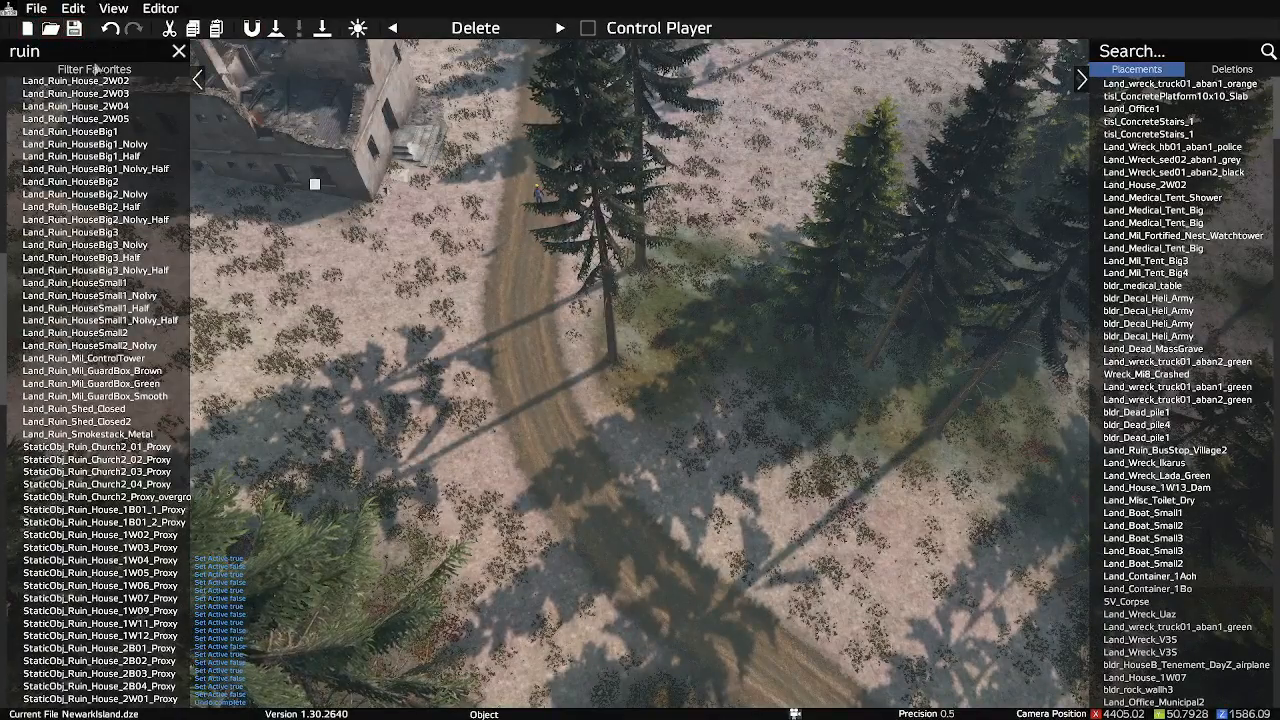
pyautogui.click(75, 29)
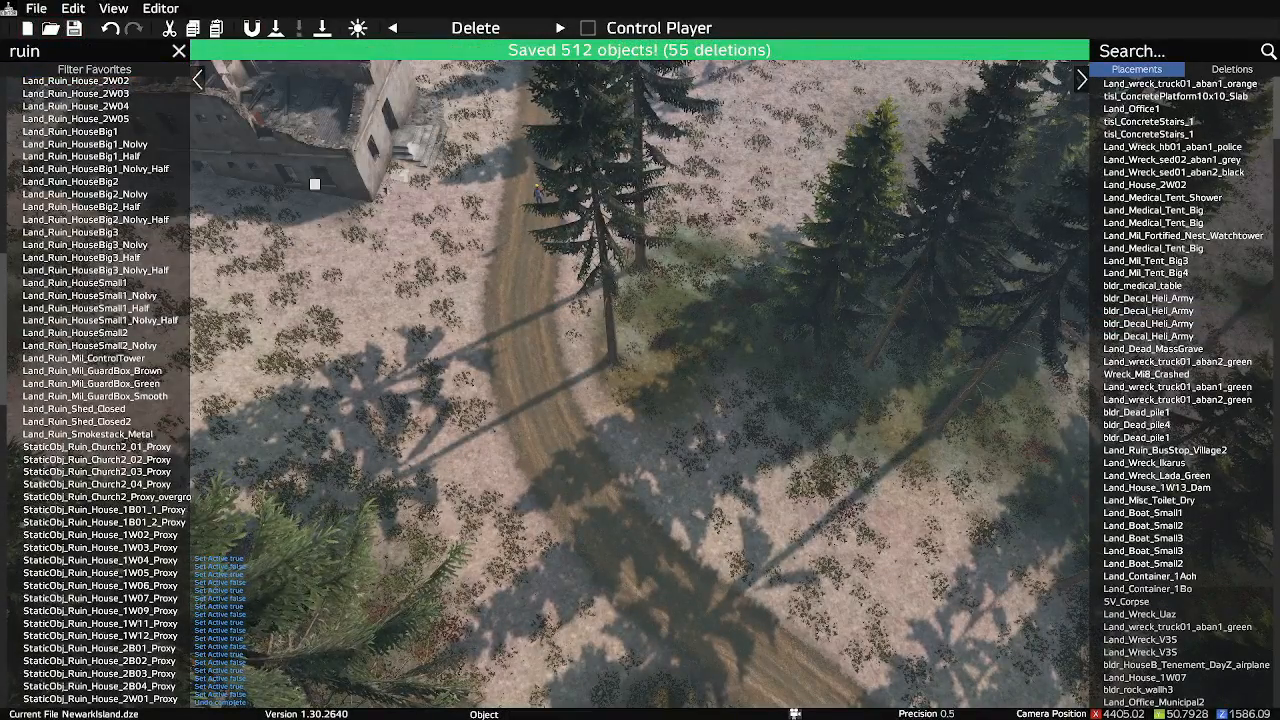